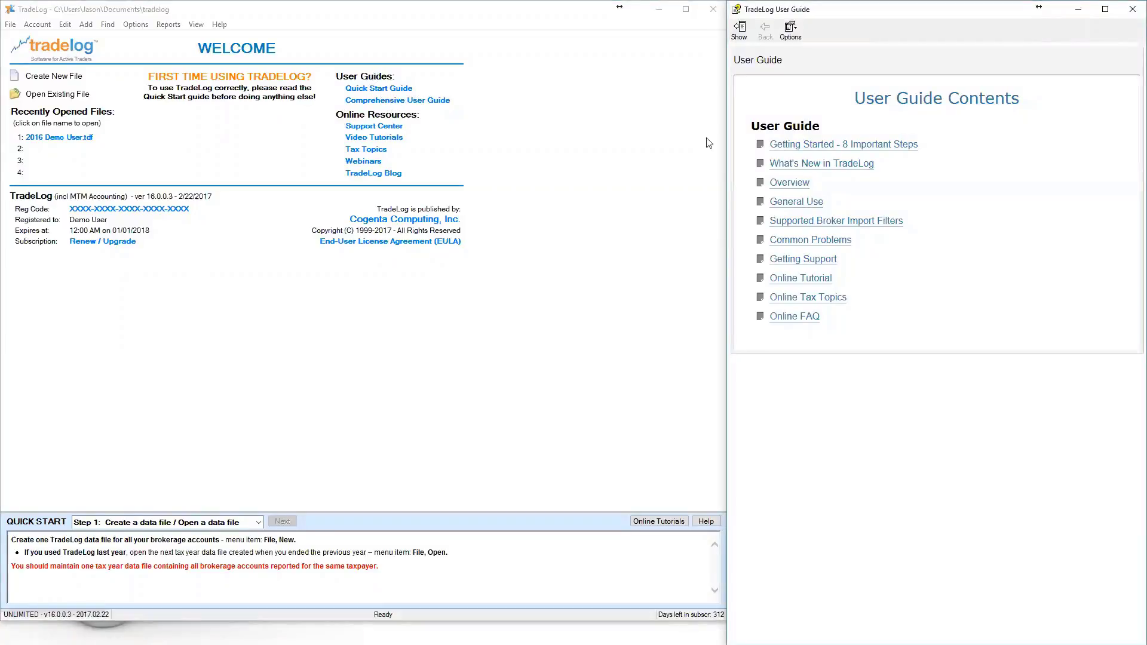
# - Open the "Getting Started - 8 Important Steps" topic in the User Guide
pyautogui.click(885, 152)
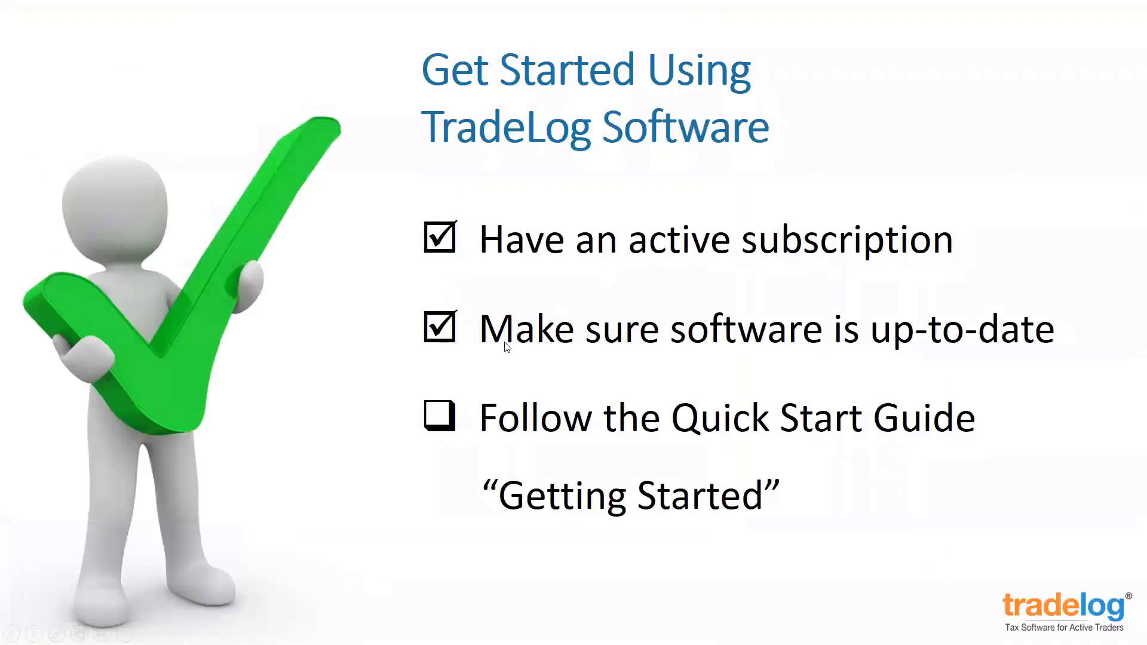
pyautogui.click(907, 441)
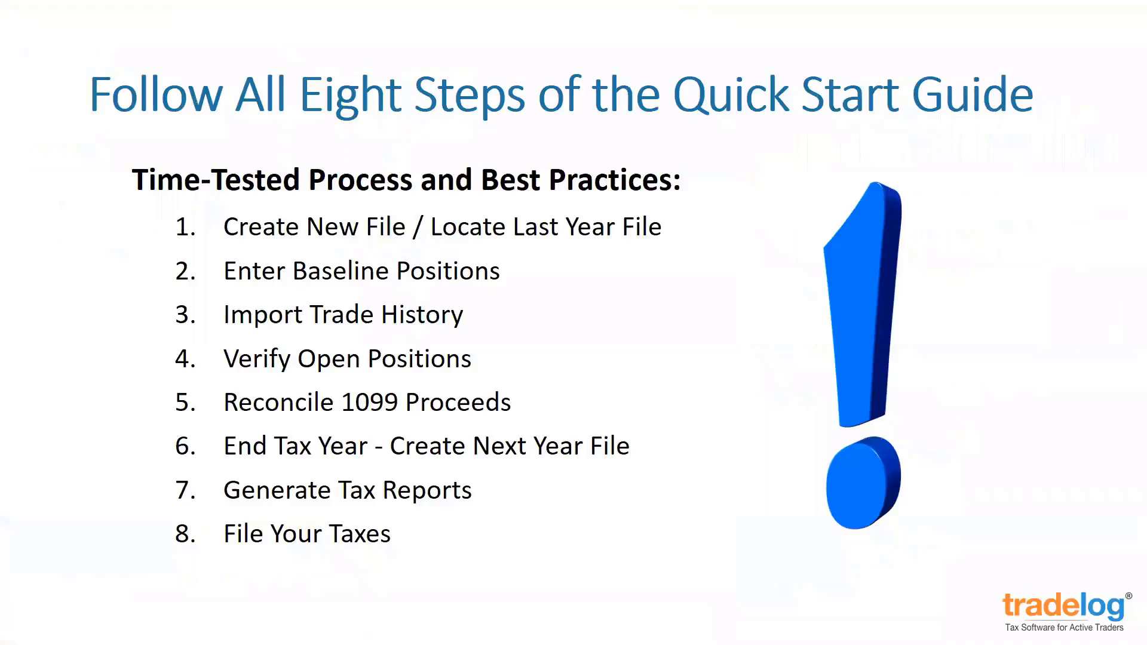
pyautogui.click(1026, 457)
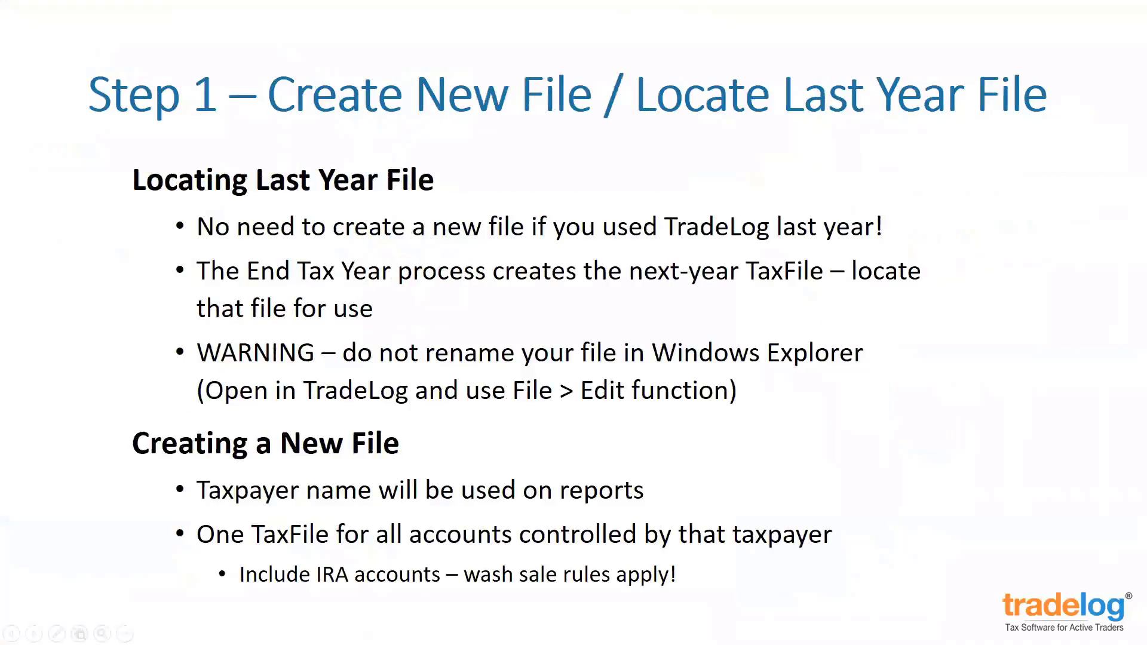
pyautogui.hotkey('alt', 'Tab')
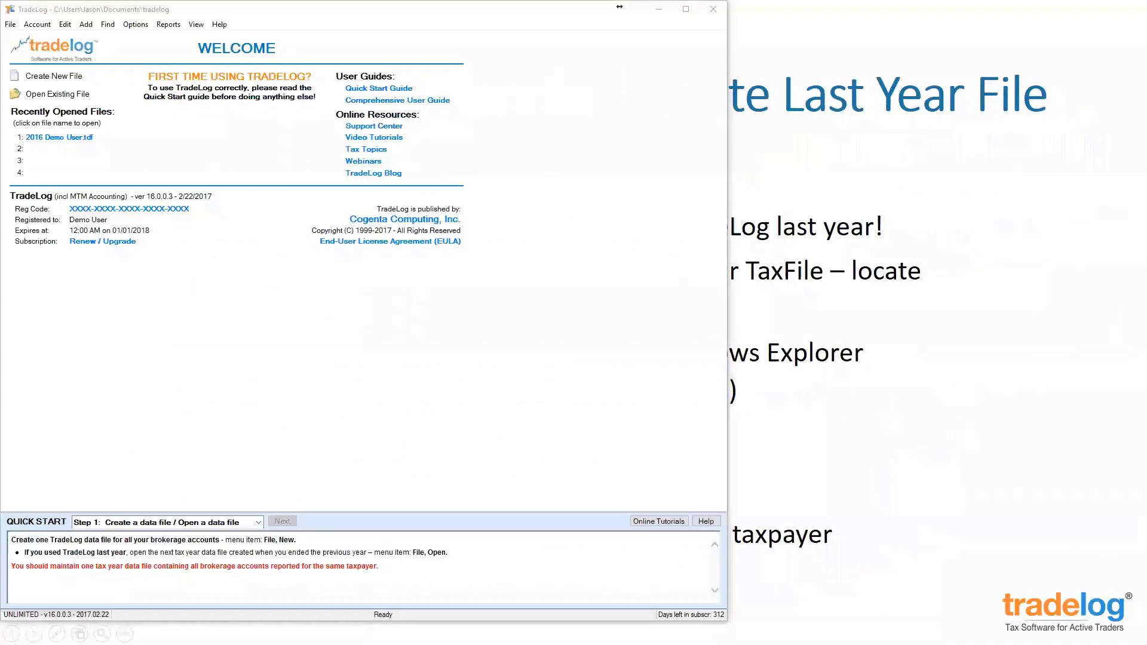
pyautogui.hotkey('alt', 'Tab')
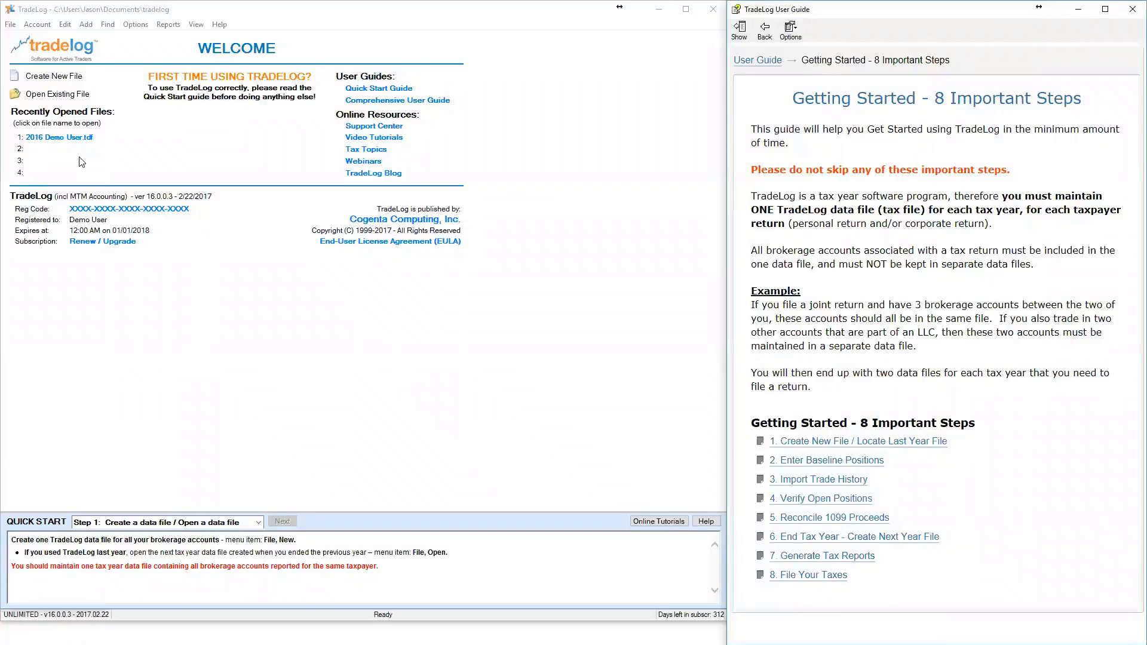
# - Open the existing 2016 Demo User data file from the tradelog documents folder, and close it again after viewing its trades
pyautogui.click(63, 96)
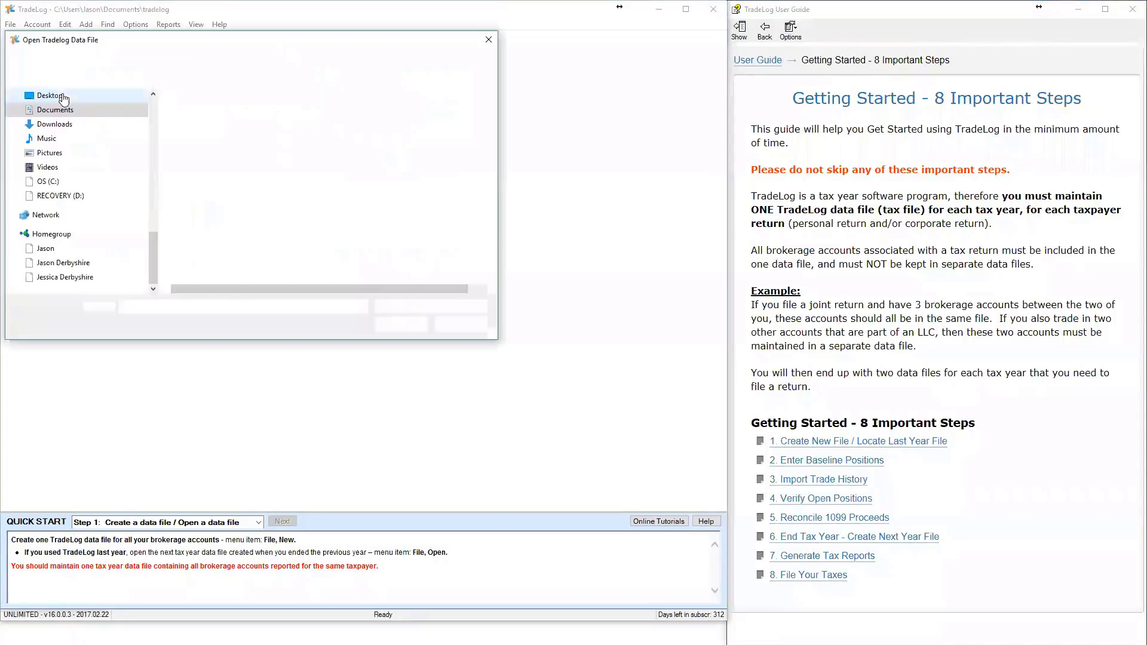
pyautogui.moveTo(209, 47); pyautogui.dragTo(261, 122)
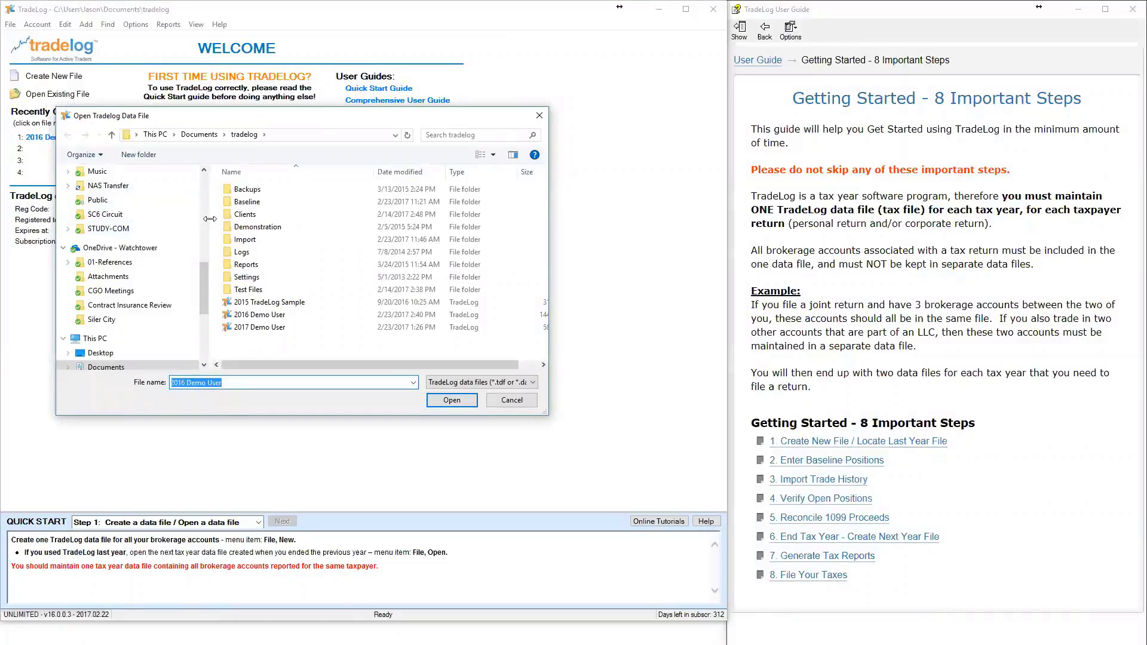
pyautogui.moveTo(208, 228); pyautogui.dragTo(90, 228)
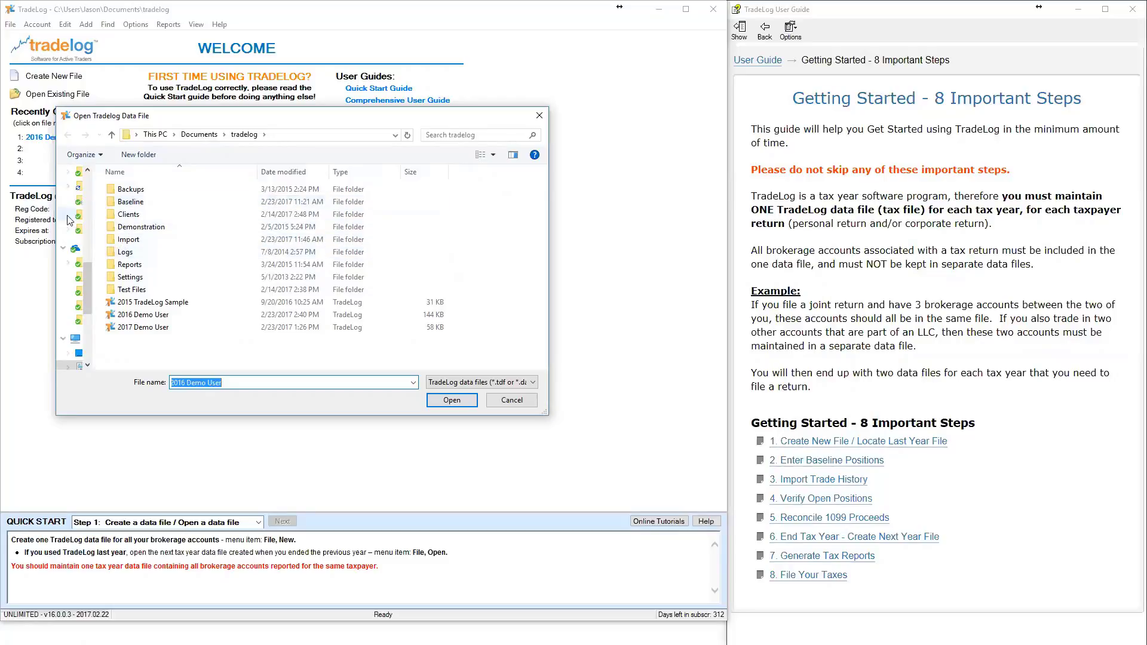
pyautogui.scroll(1, 91, 220)
pyautogui.scroll(2, 90, 215)
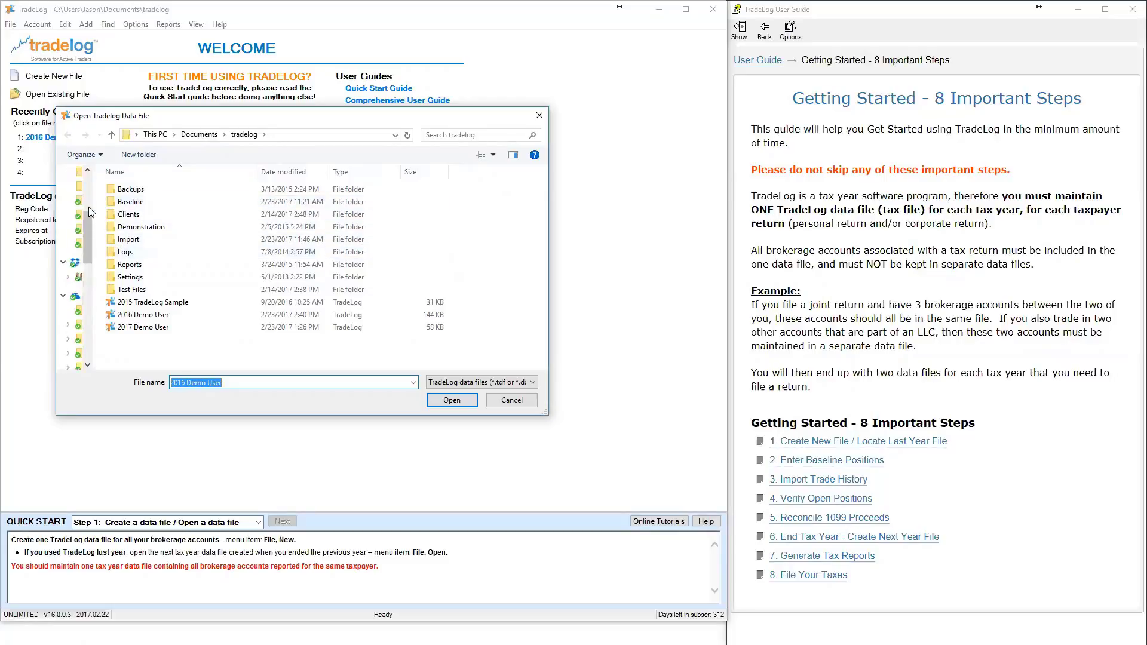
pyautogui.scroll(1, 89, 204)
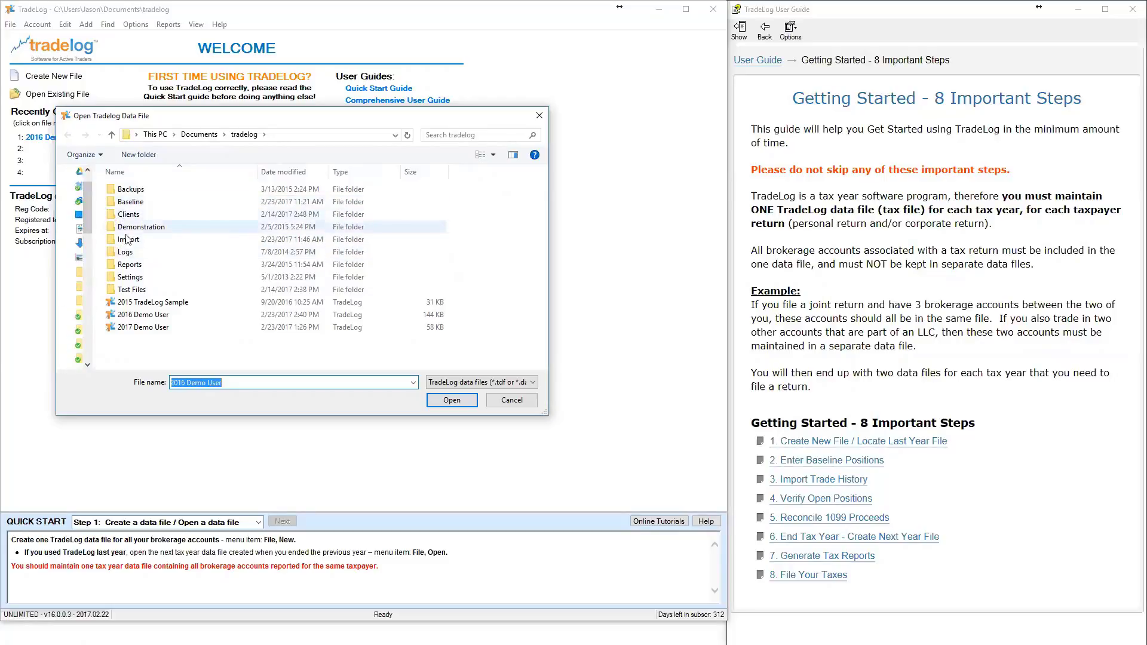
pyautogui.click(153, 317)
pyautogui.click(444, 399)
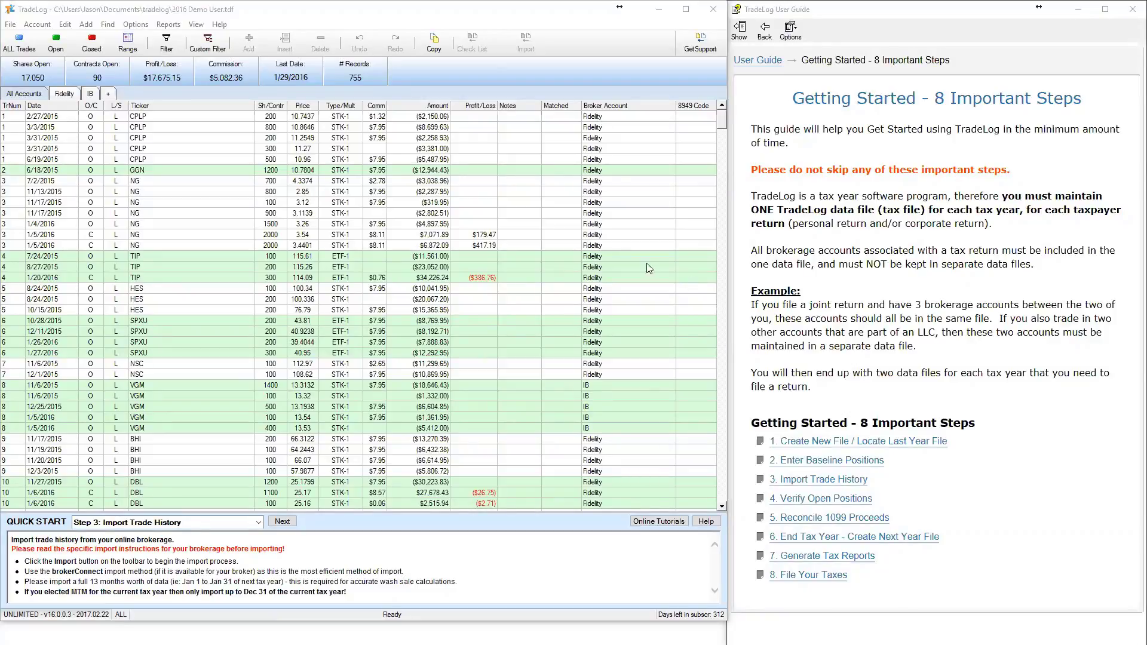
pyautogui.click(10, 24)
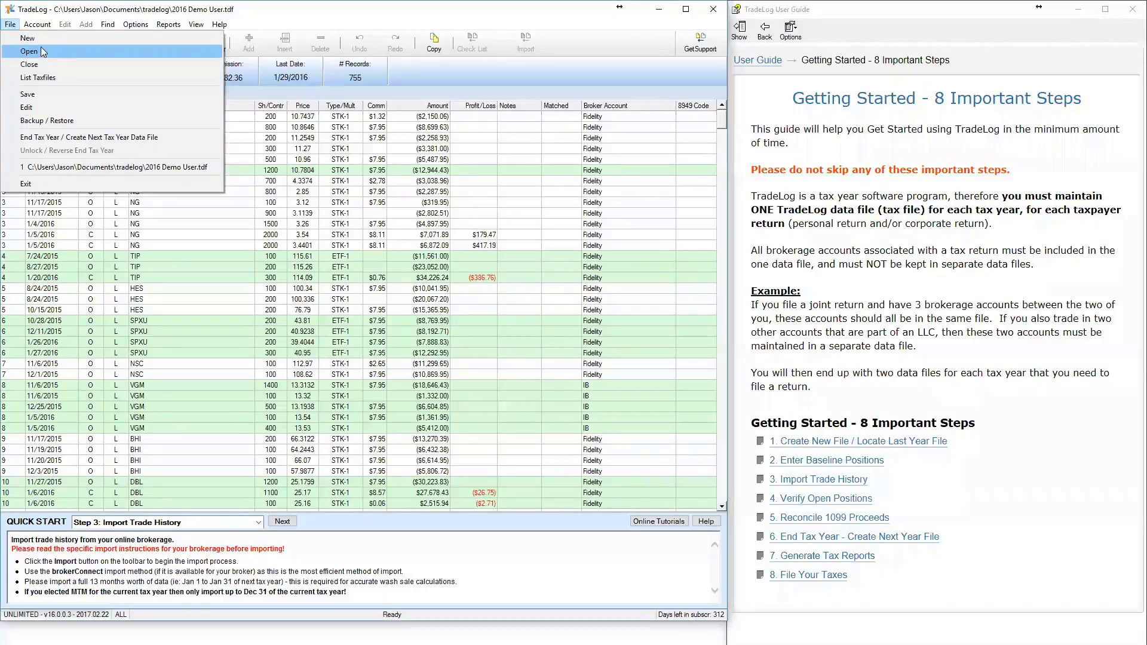
pyautogui.click(29, 64)
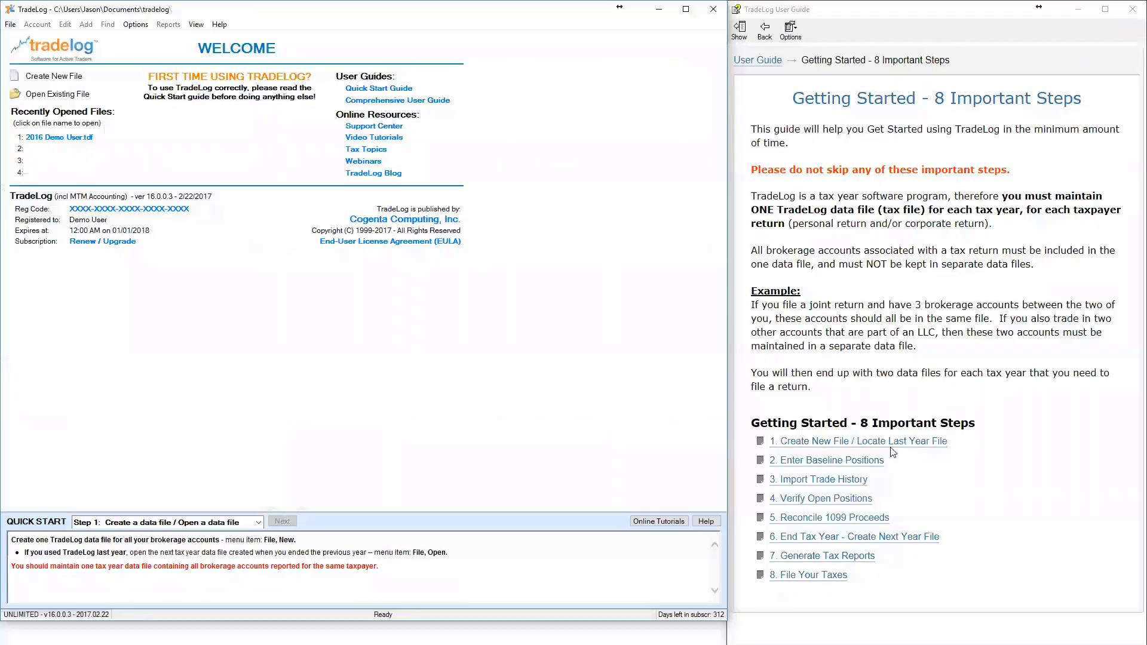
# - Open the guide's Step 1 topic on creating or locating a file and read its new-user instructions for creating a data file
pyautogui.click(856, 443)
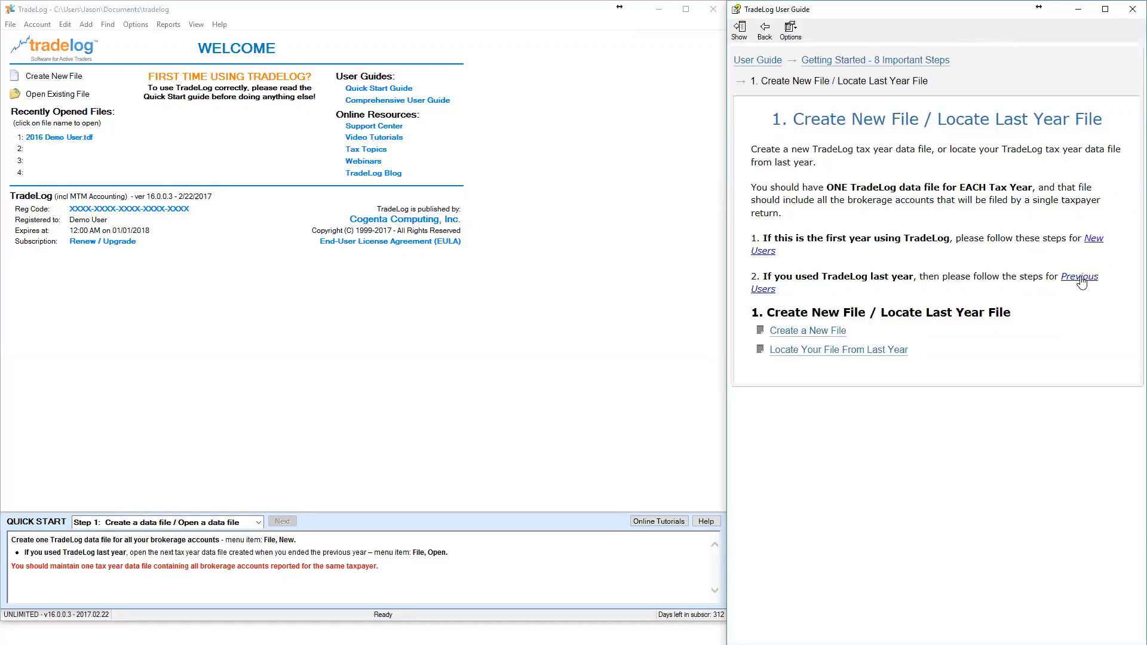
pyautogui.click(1096, 242)
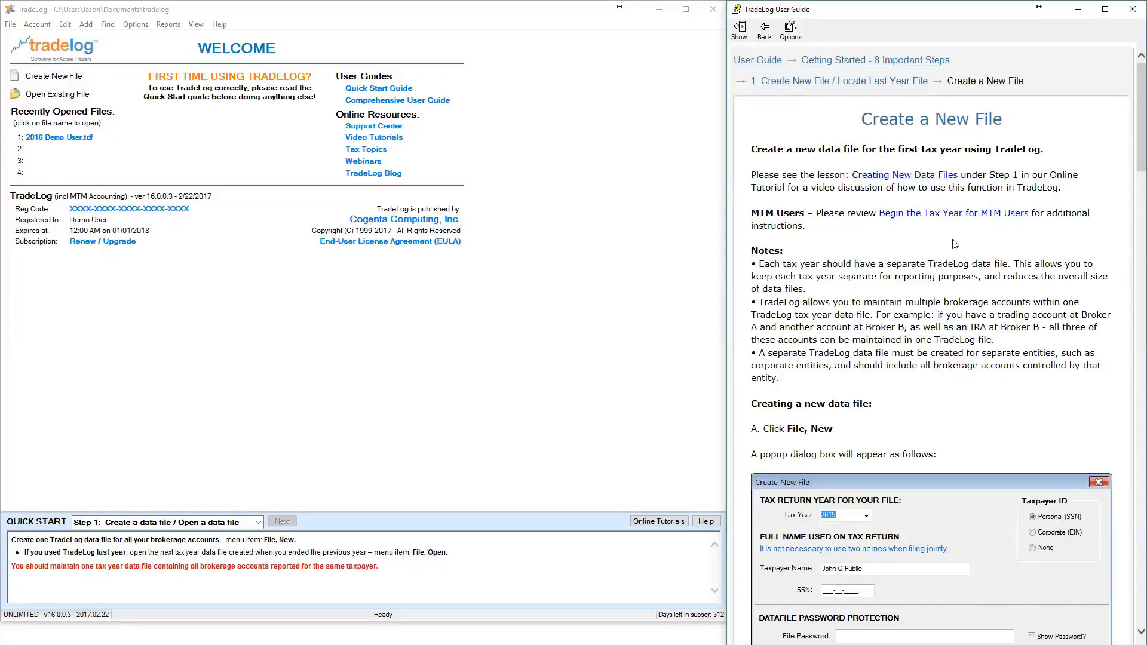
pyautogui.scroll(-3, 955, 245)
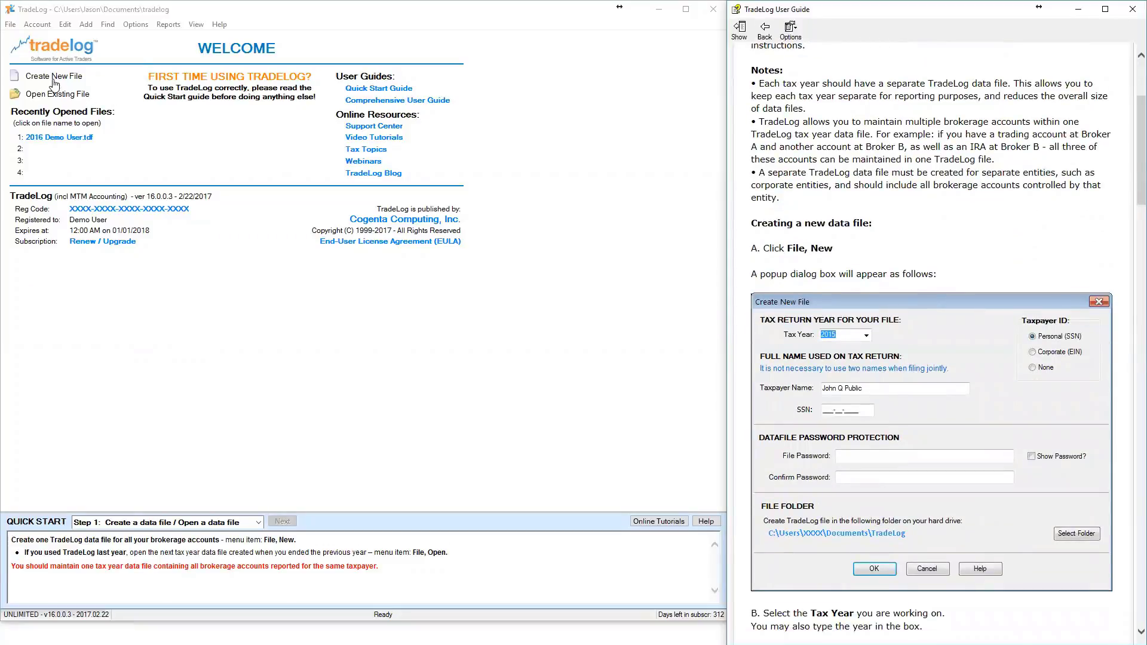
# - Start creating a new data file and check the available tax years, keeping 2016 selected
pyautogui.click(11, 26)
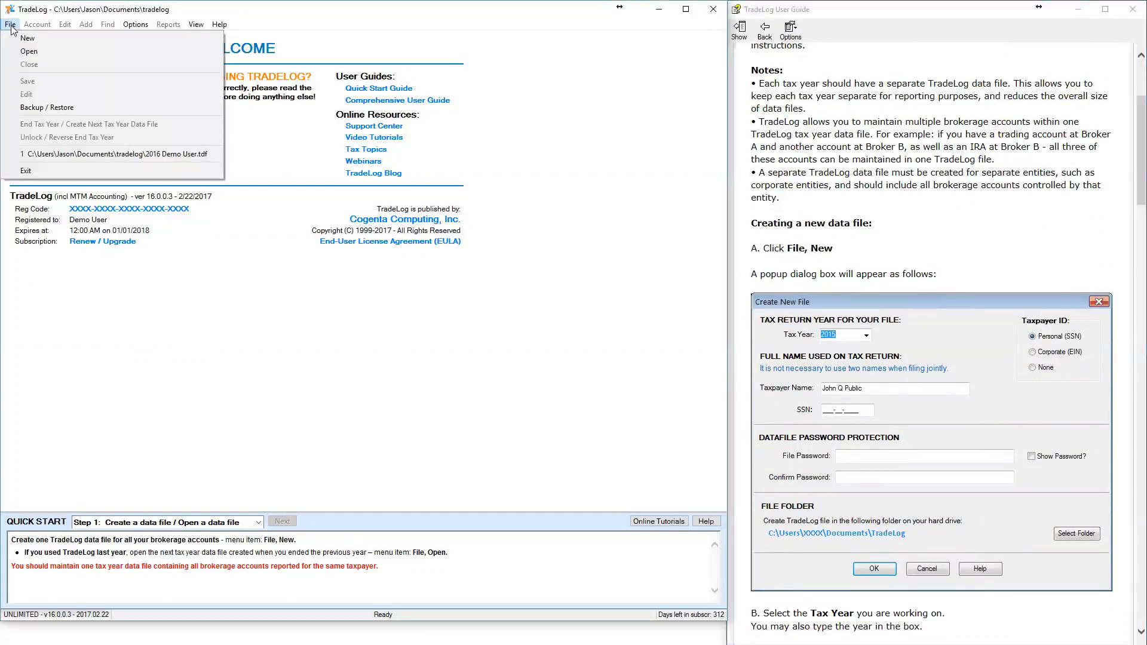
pyautogui.click(33, 12)
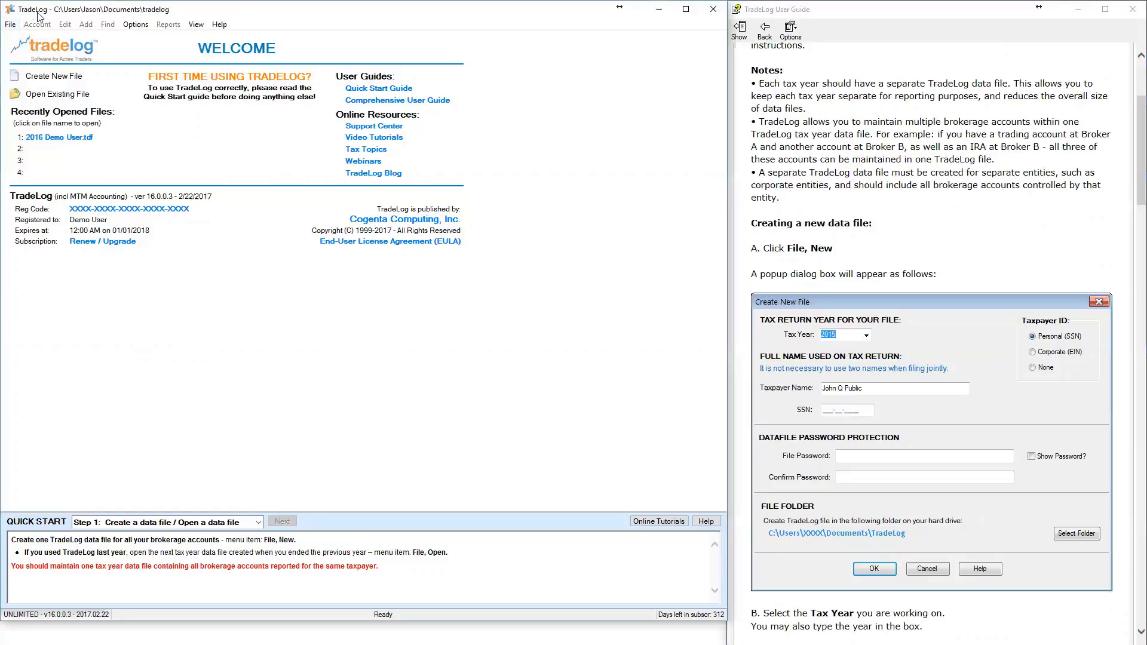
pyautogui.click(58, 79)
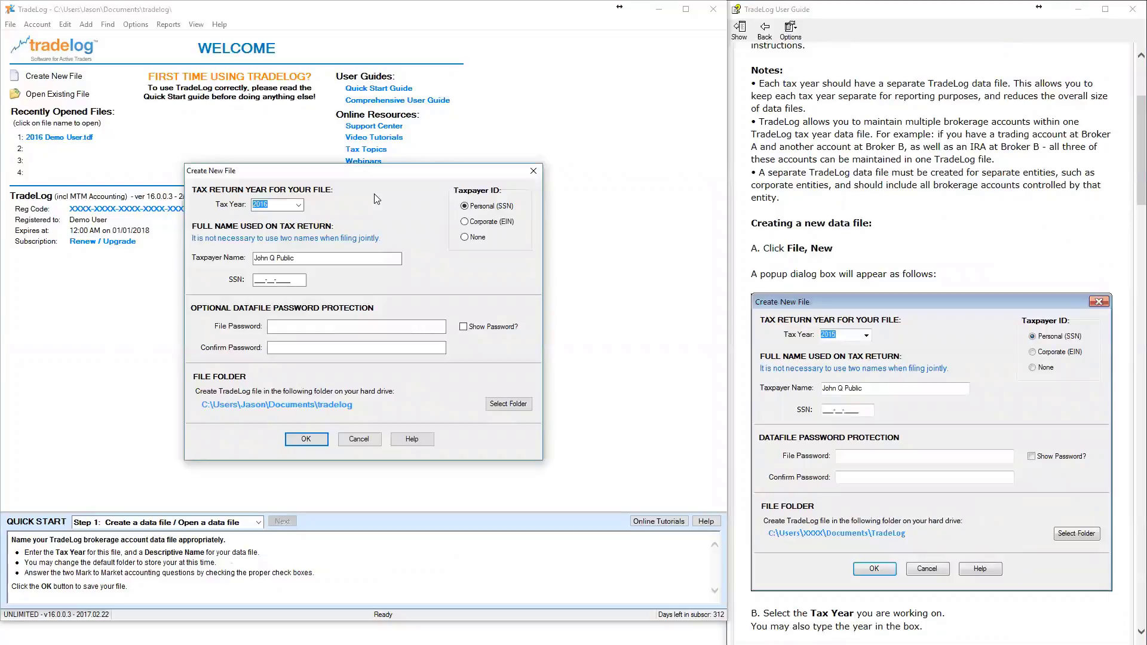
pyautogui.click(296, 207)
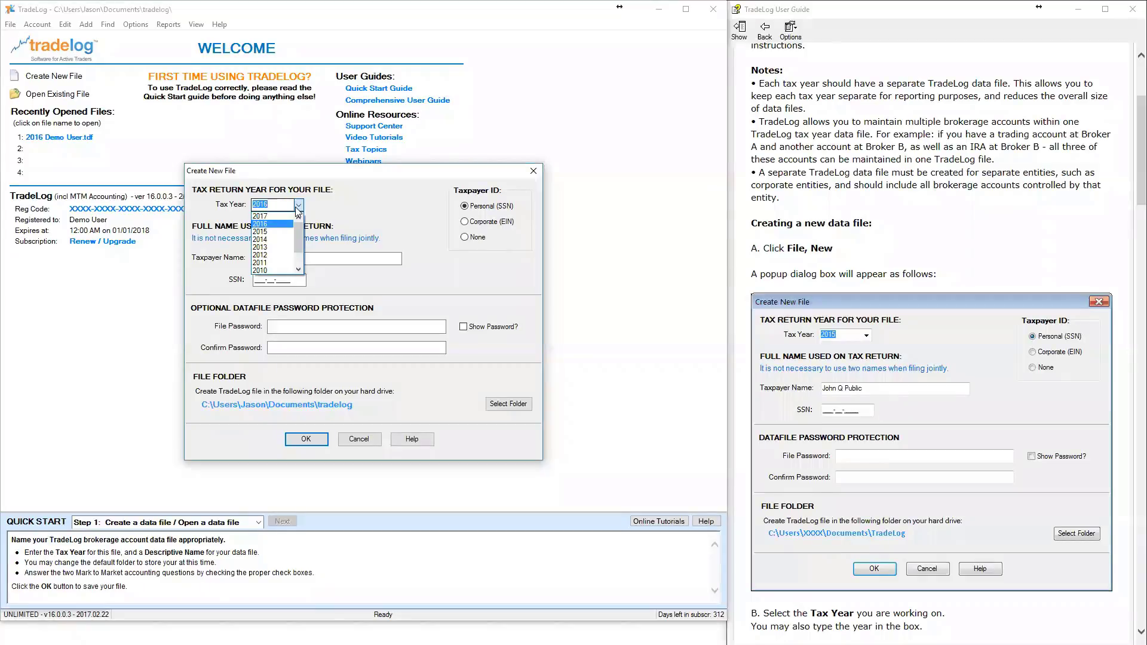
pyautogui.click(296, 207)
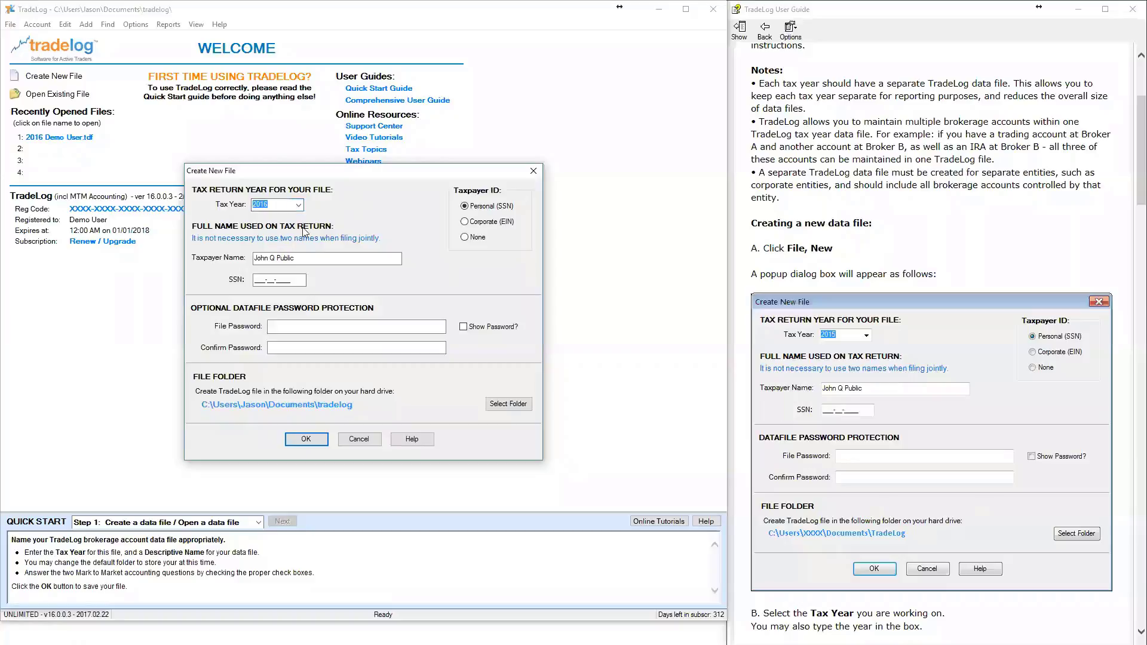
# - Clear the sample taxpayer name and try the Corporate (EIN) and None taxpayer ID options
pyautogui.tripleClick(316, 259)
pyautogui.press('BackSpace')
pyautogui.click(472, 226)
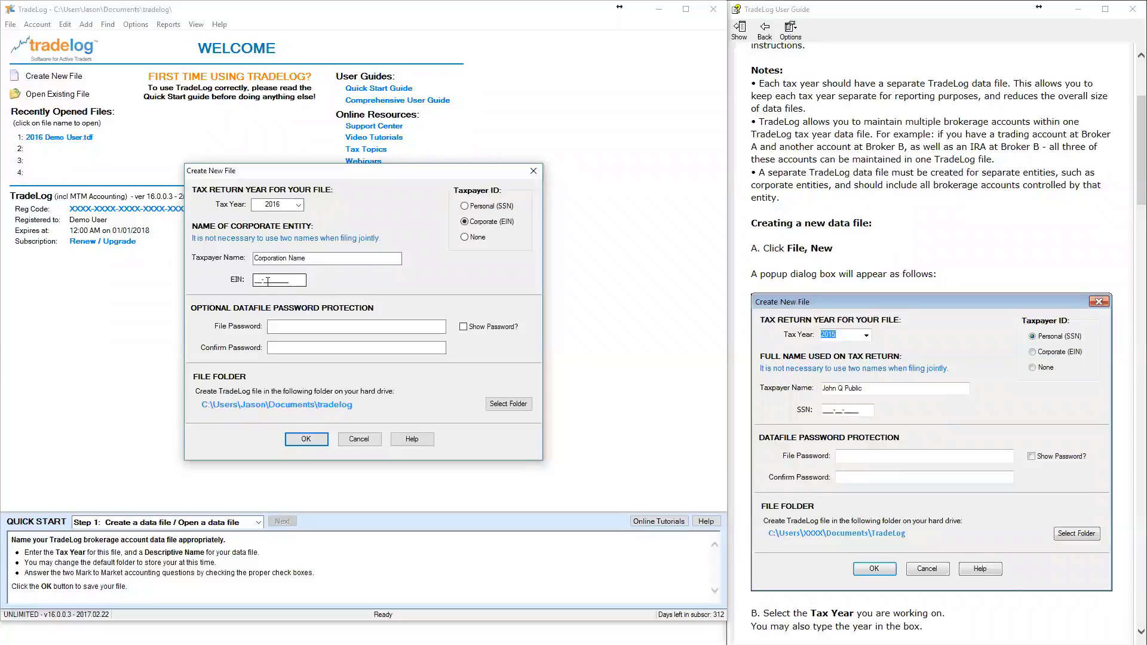
pyautogui.click(468, 239)
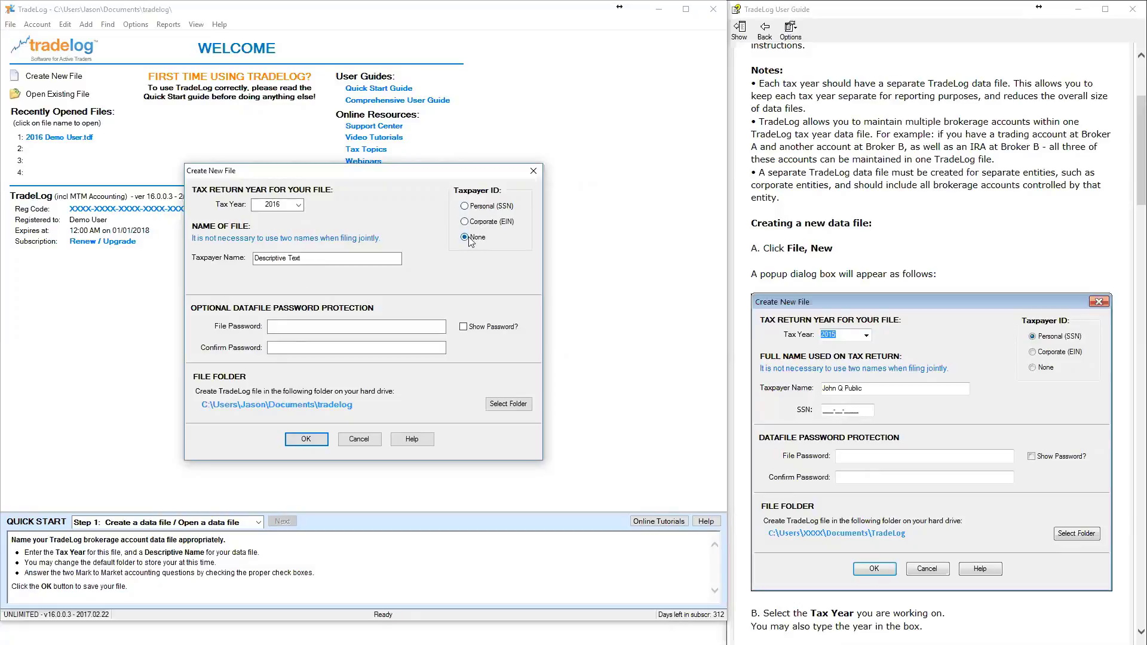
# - Set the taxpayer ID type to Personal (SSN) and enter the taxpayer's full name
pyautogui.click(464, 206)
pyautogui.click(344, 257)
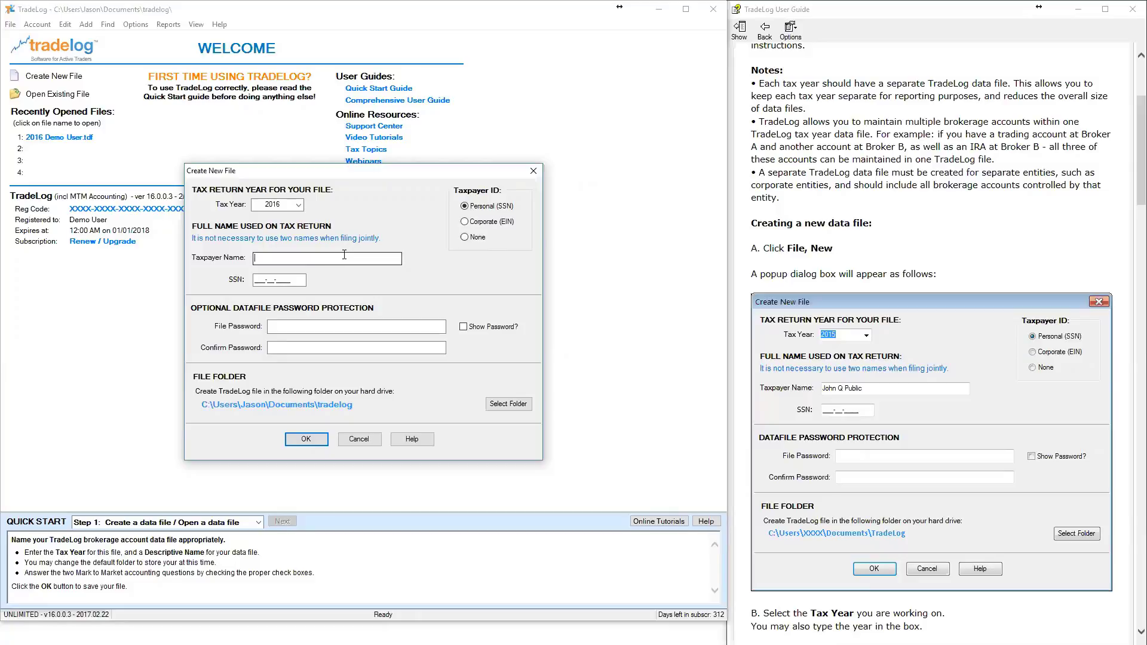
pyautogui.write('Jason Sample')
pyautogui.press('Tab')
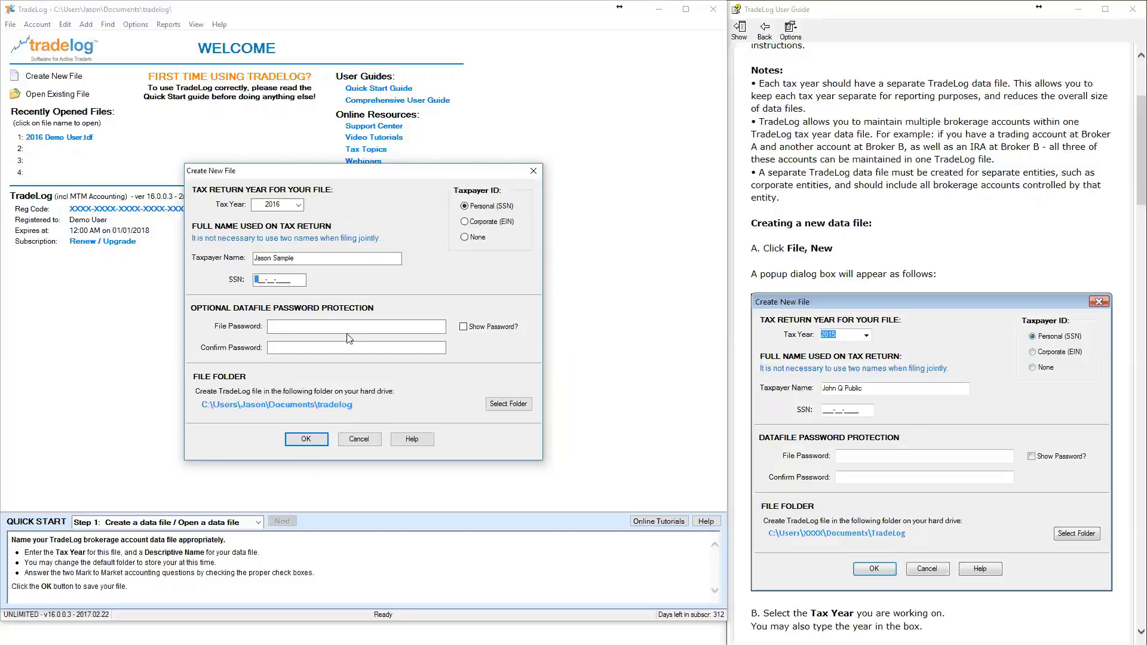
# - Create the data file without a password, confirming the taxpayer name and continuing with the SSN left blank
pyautogui.click(305, 439)
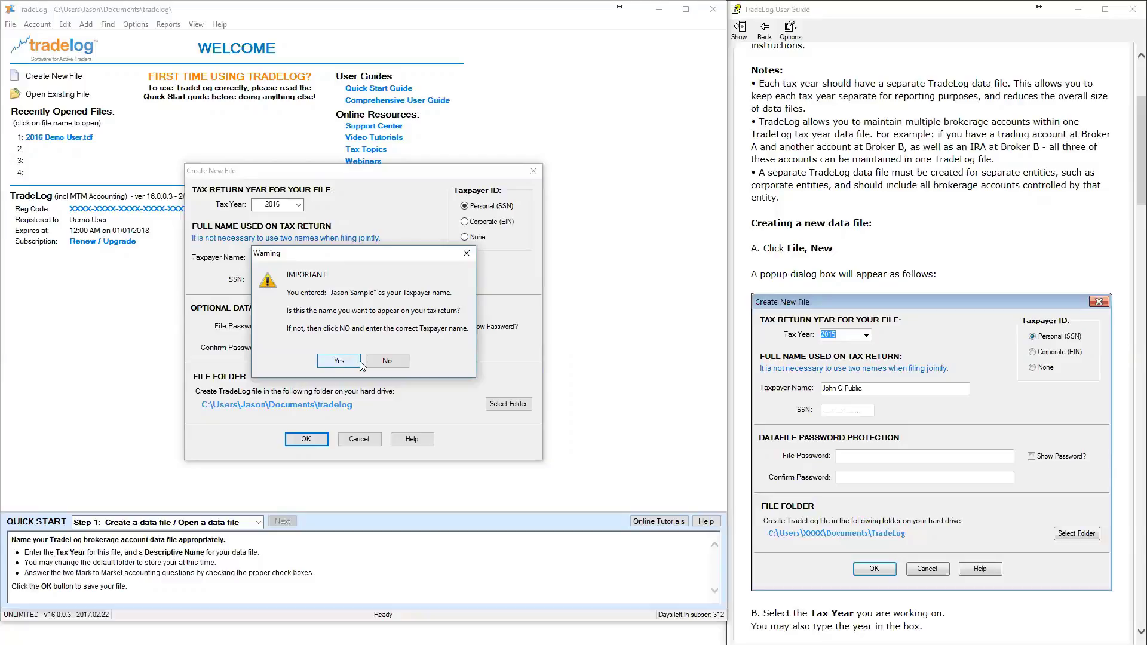
pyautogui.moveTo(357, 258); pyautogui.dragTo(439, 354)
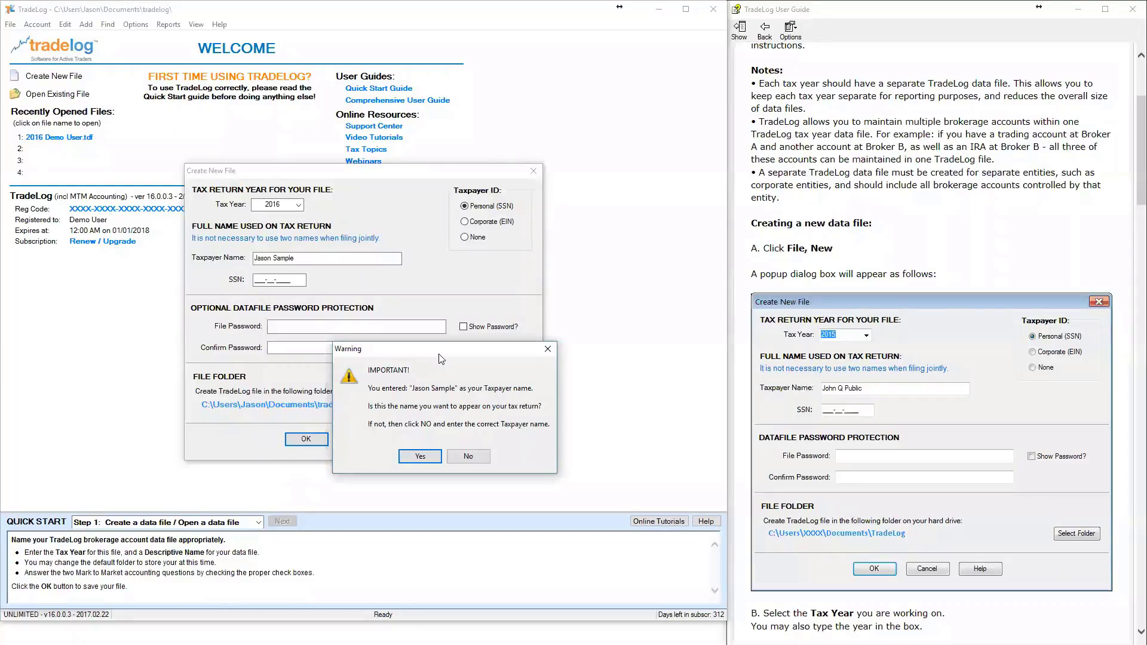
pyautogui.click(420, 455)
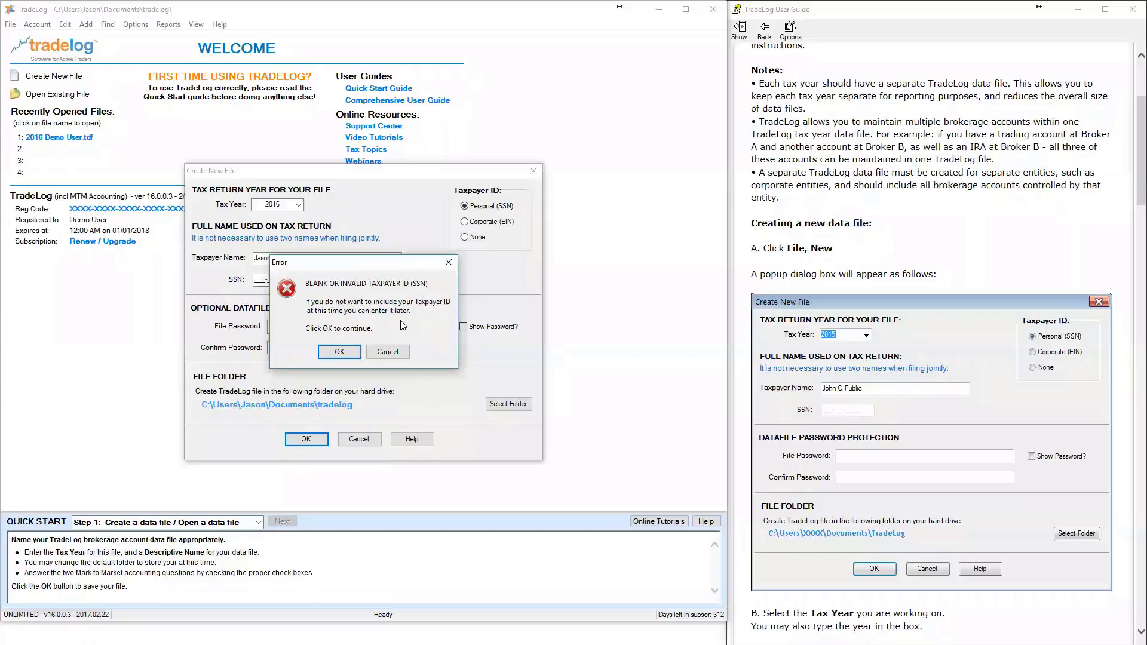
pyautogui.click(344, 352)
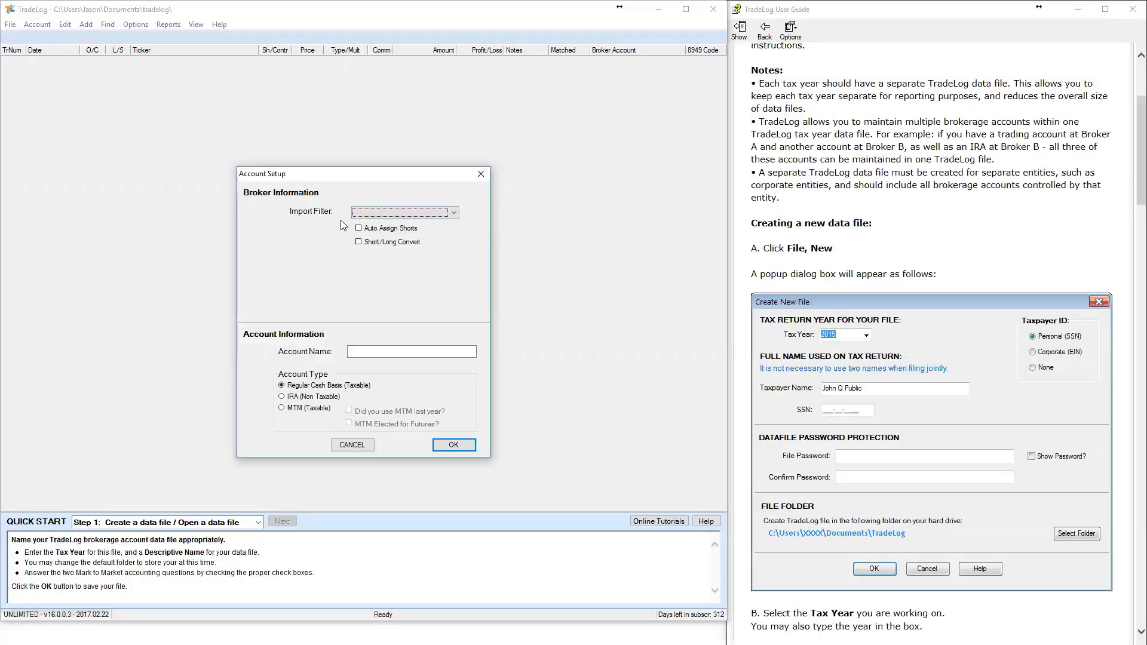
# - Set the new account's import filter to Fidelity and its default import method to BrokerConnect
pyautogui.click(392, 215)
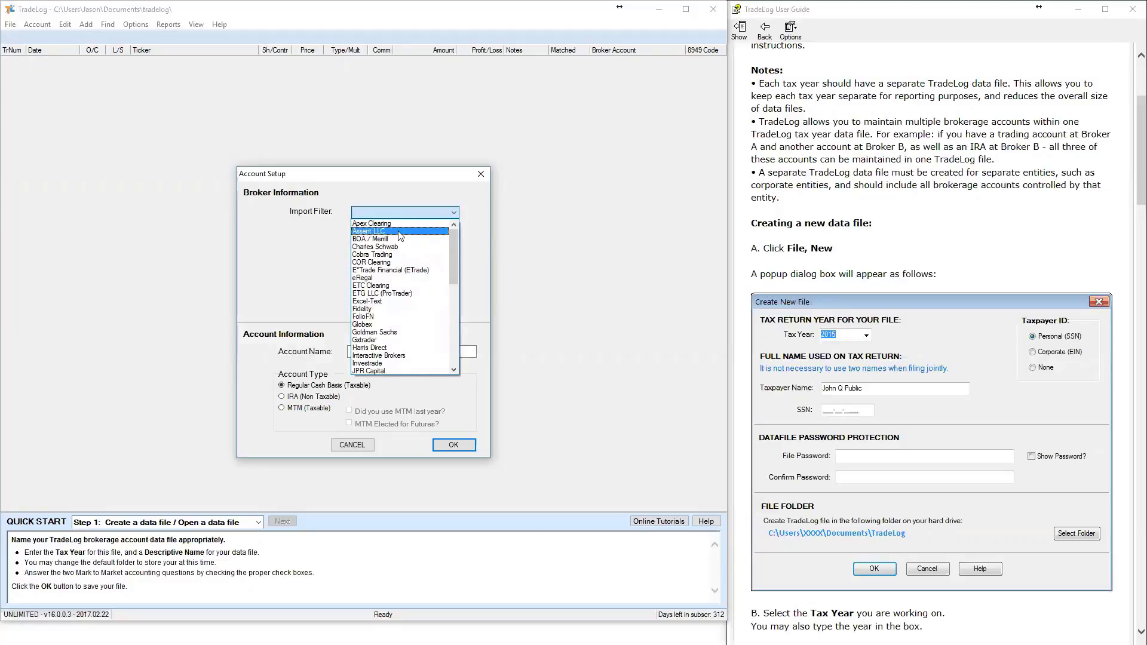
pyautogui.moveTo(452, 242)
pyautogui.mouseDown()
pyautogui.moveTo(442, 295)
pyautogui.moveTo(455, 322)
pyautogui.moveTo(453, 242)
pyautogui.mouseUp()
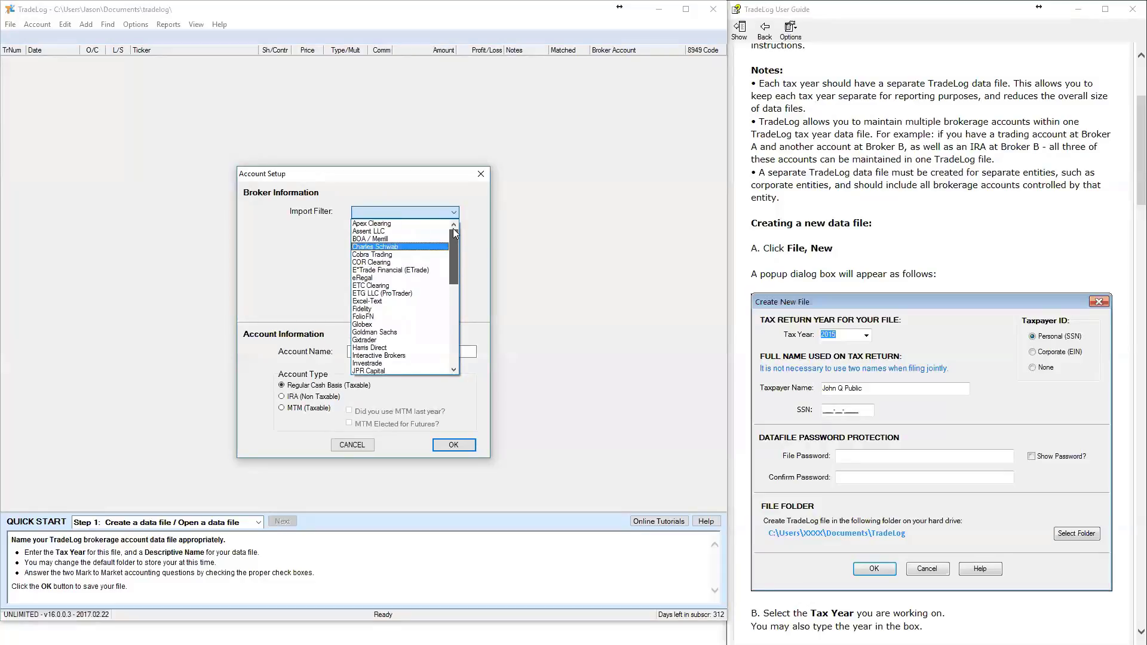
pyautogui.click(408, 309)
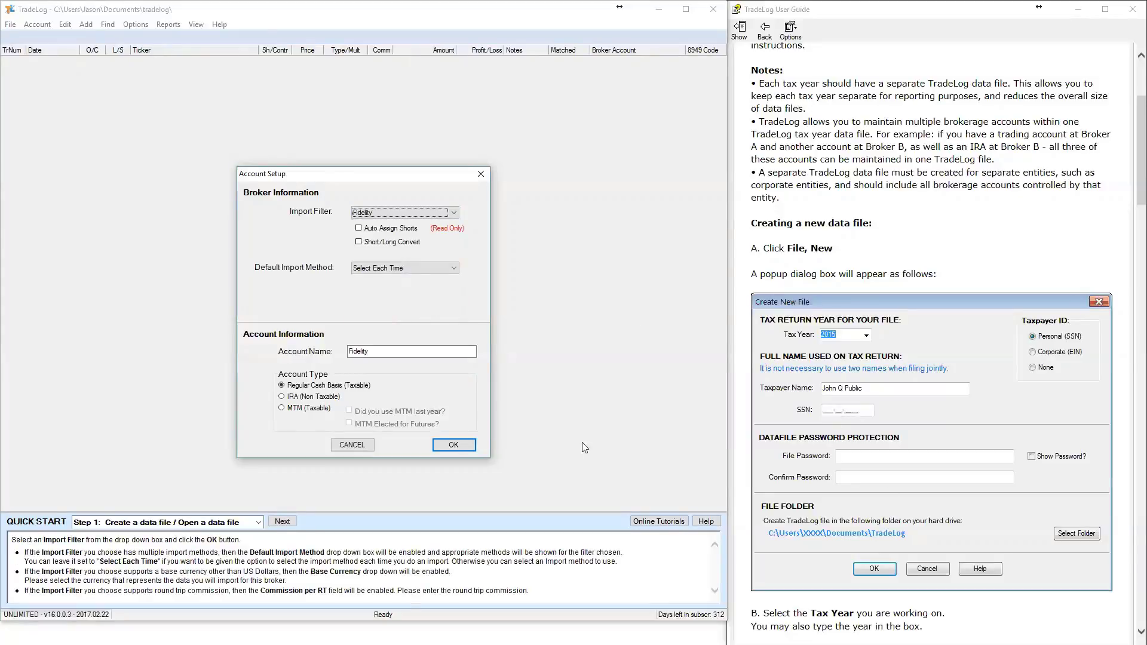
pyautogui.click(422, 269)
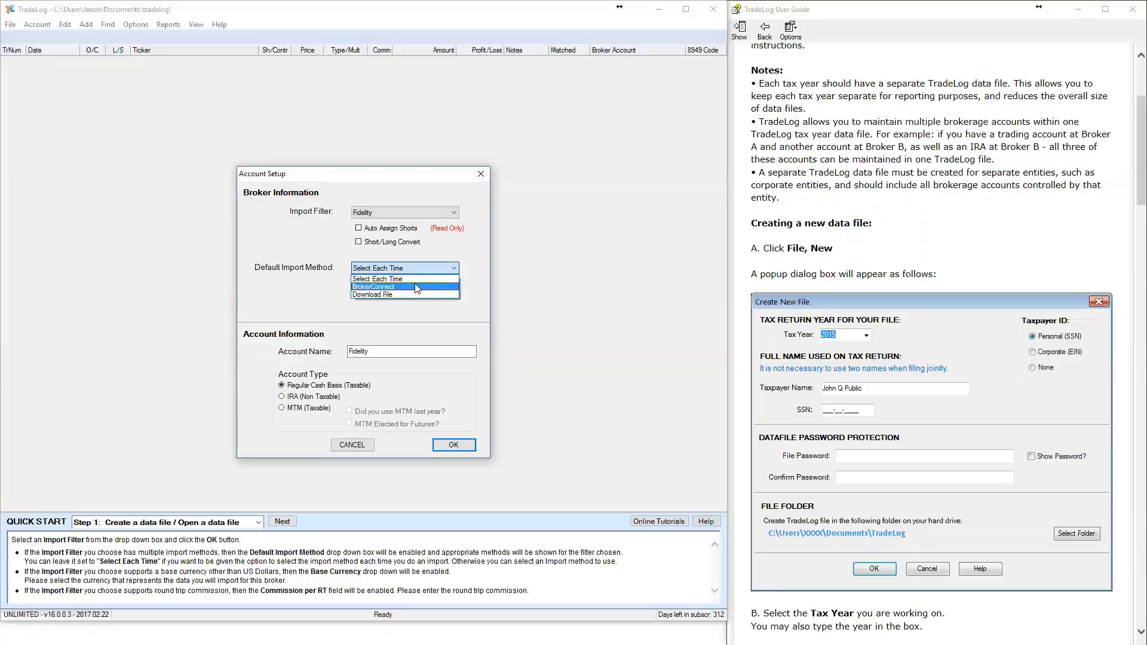
pyautogui.click(419, 287)
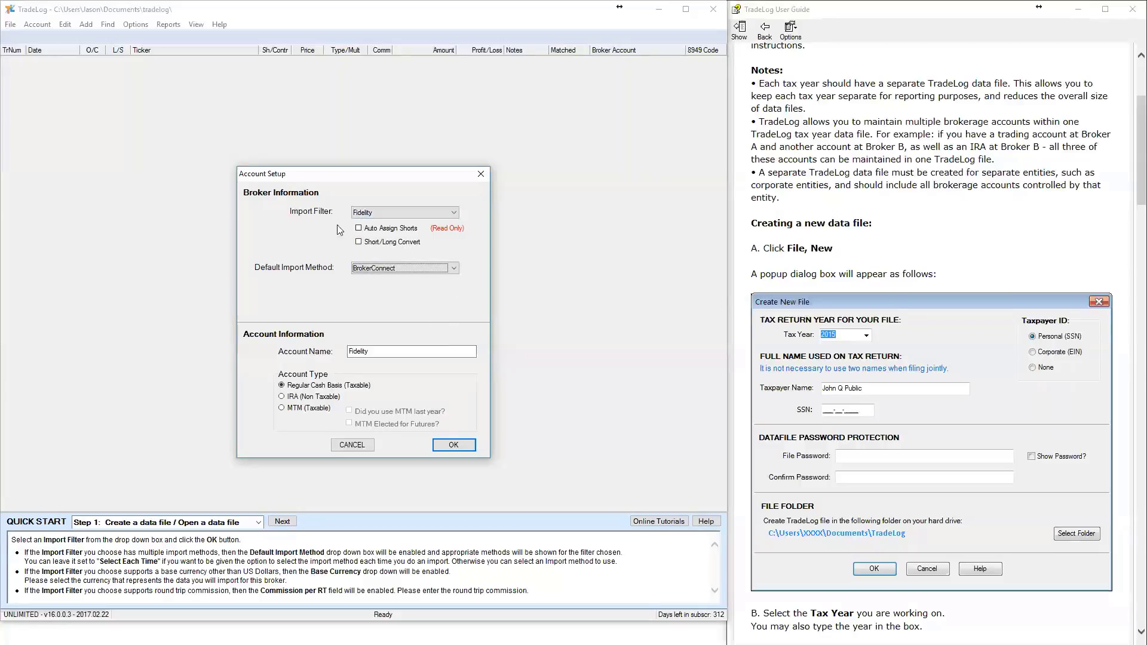
# - Append the brokerage account's four identifying digits to the account name and create the account as Regular Cash Basis (Taxable)
pyautogui.moveTo(386, 240)
pyautogui.click(398, 353)
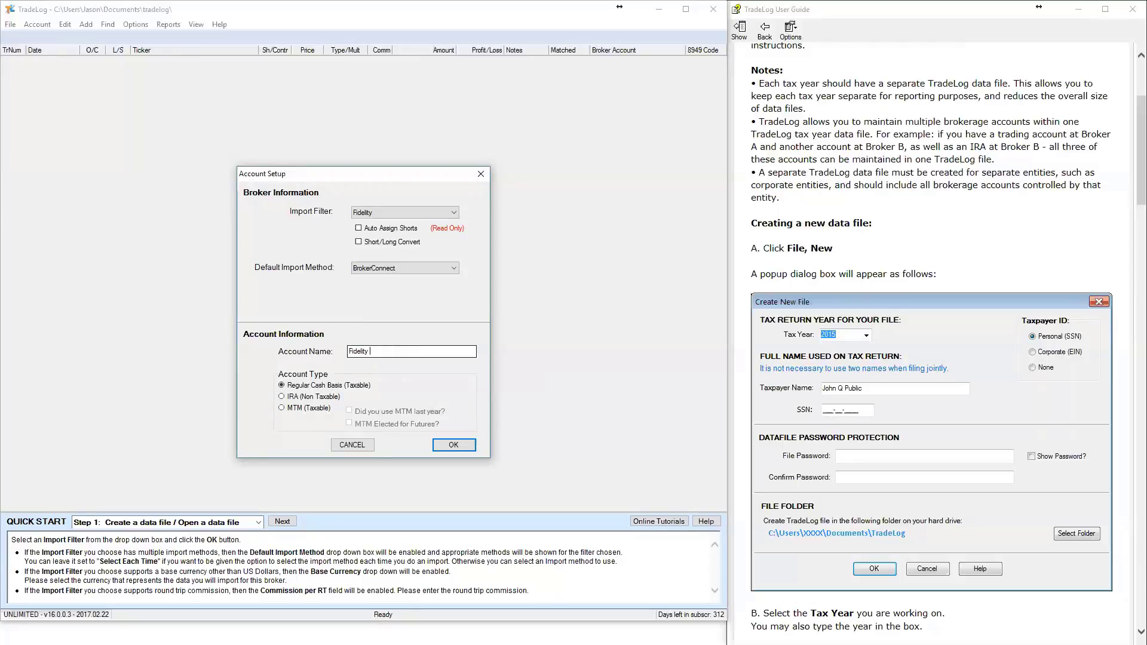
pyautogui.write('2345')
pyautogui.click(458, 445)
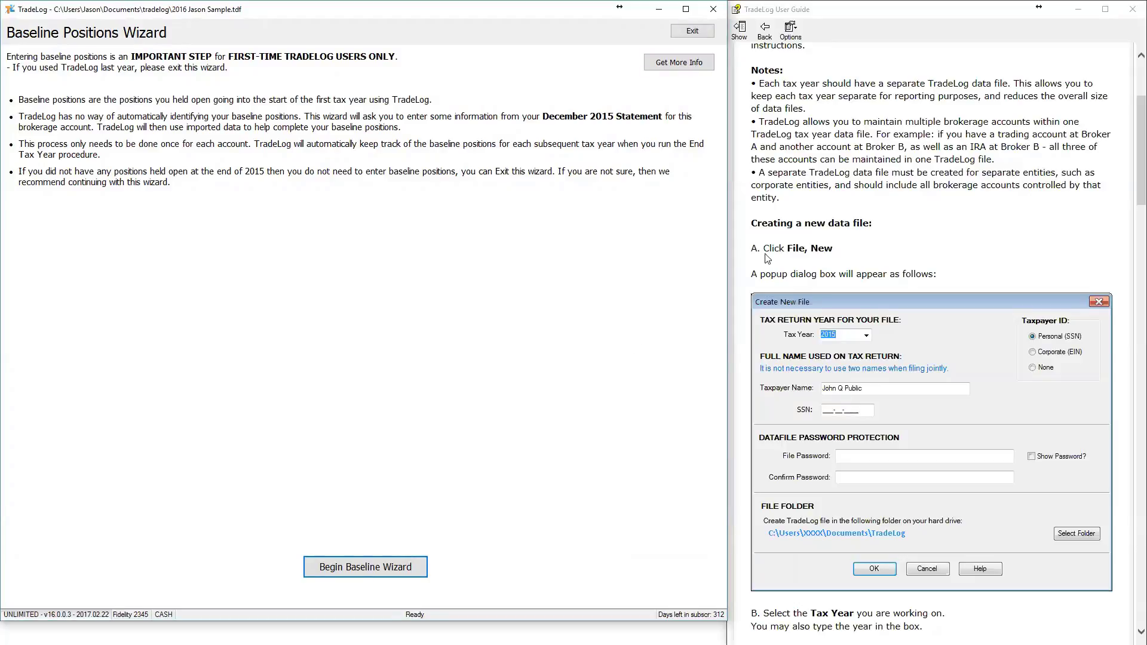
# - Read through the rest of the guide's account setup instructions and continue to the Enter Baseline Positions page
pyautogui.click(872, 219)
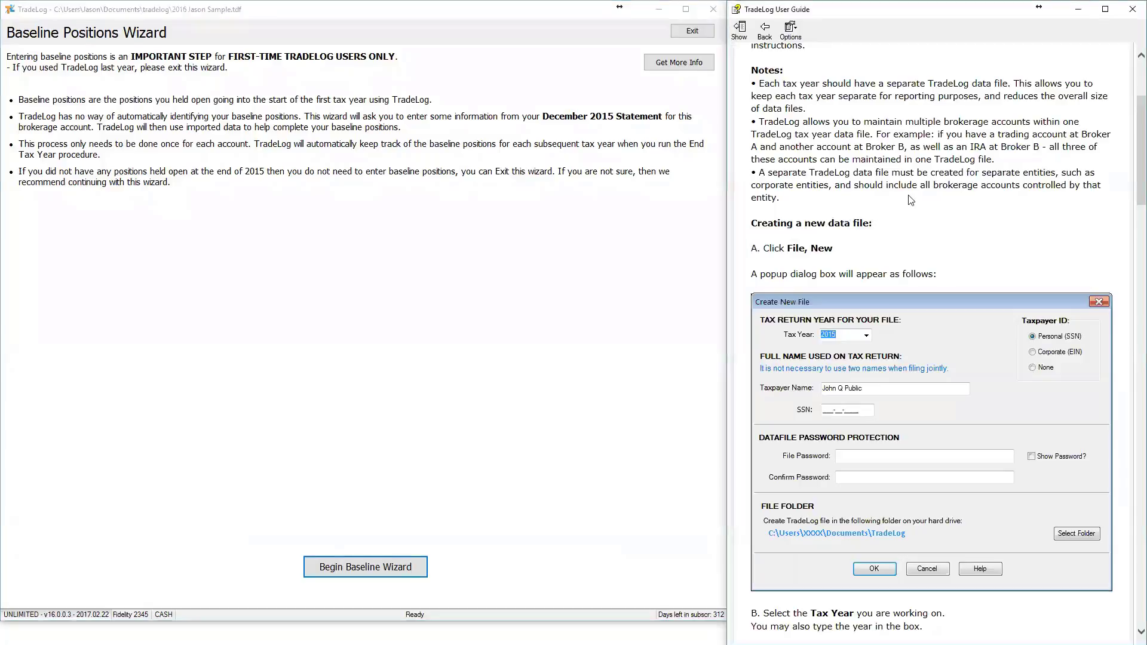
pyautogui.scroll(-3, 912, 199)
pyautogui.scroll(-12, 911, 199)
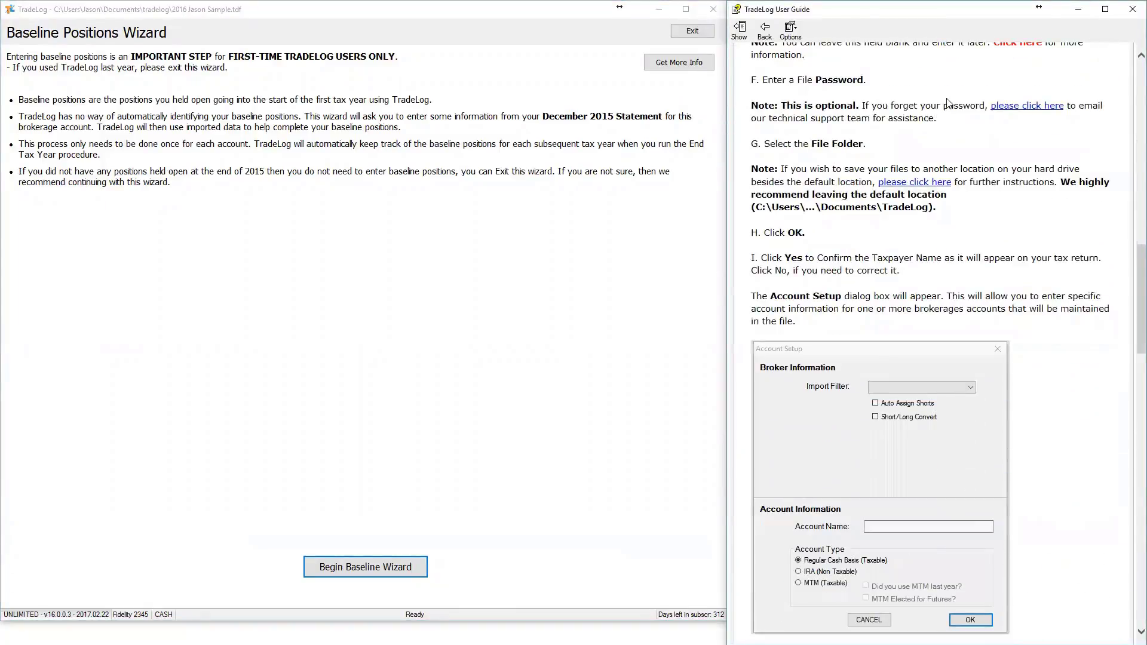
pyautogui.scroll(-3, 933, 285)
pyautogui.scroll(-8, 928, 339)
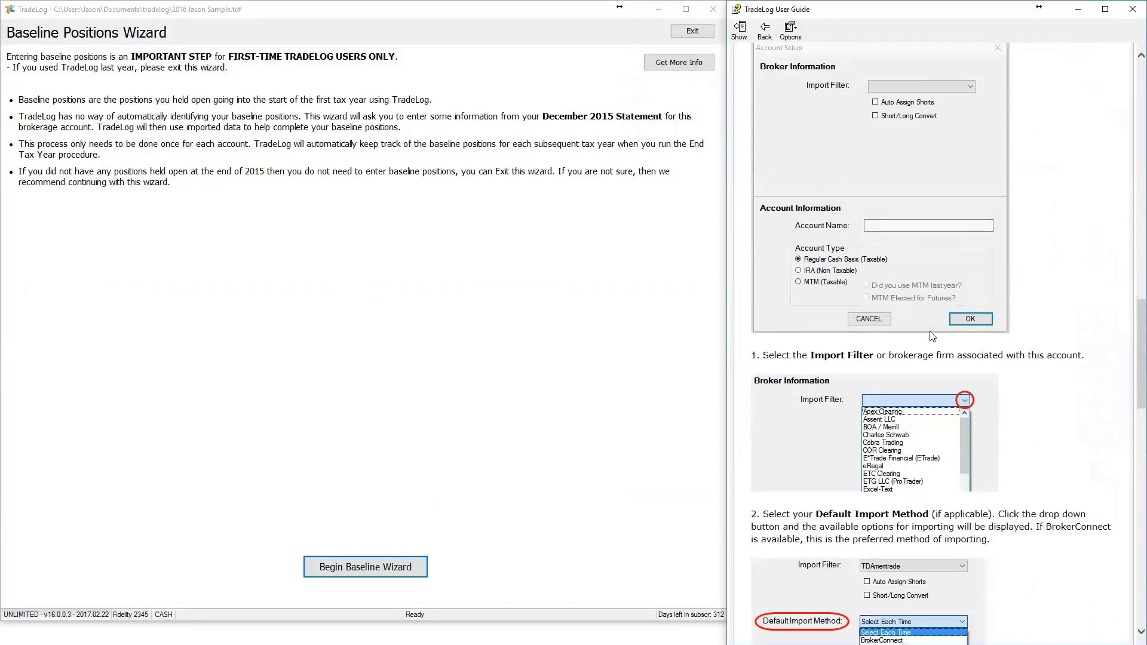
pyautogui.scroll(-10, 955, 296)
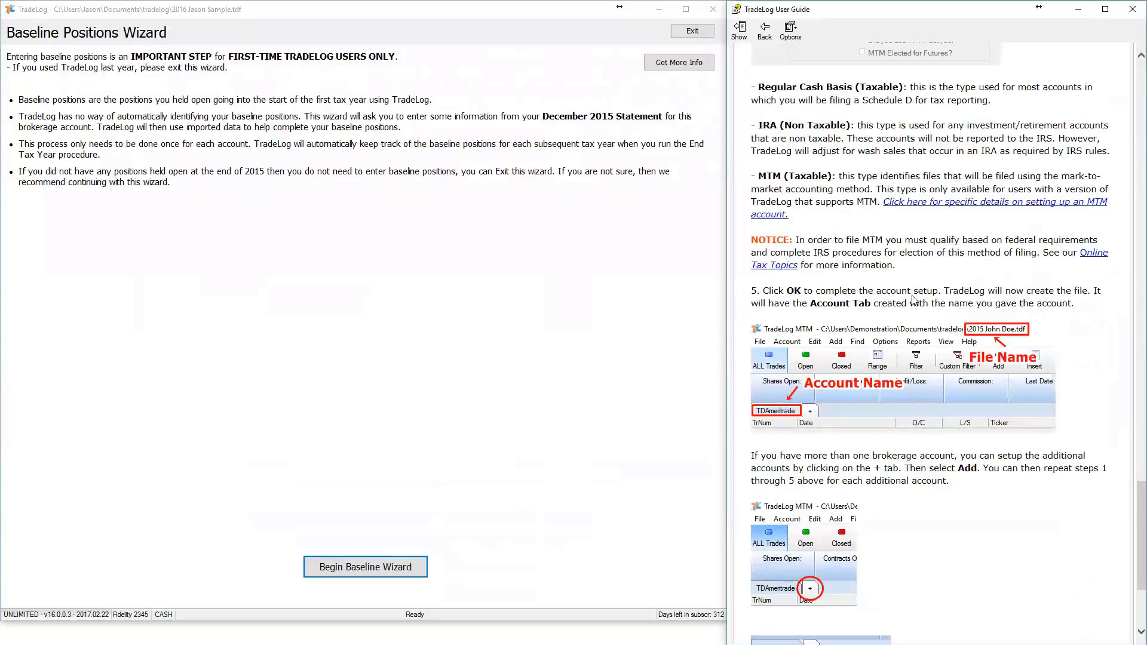
pyautogui.scroll(-3, 973, 322)
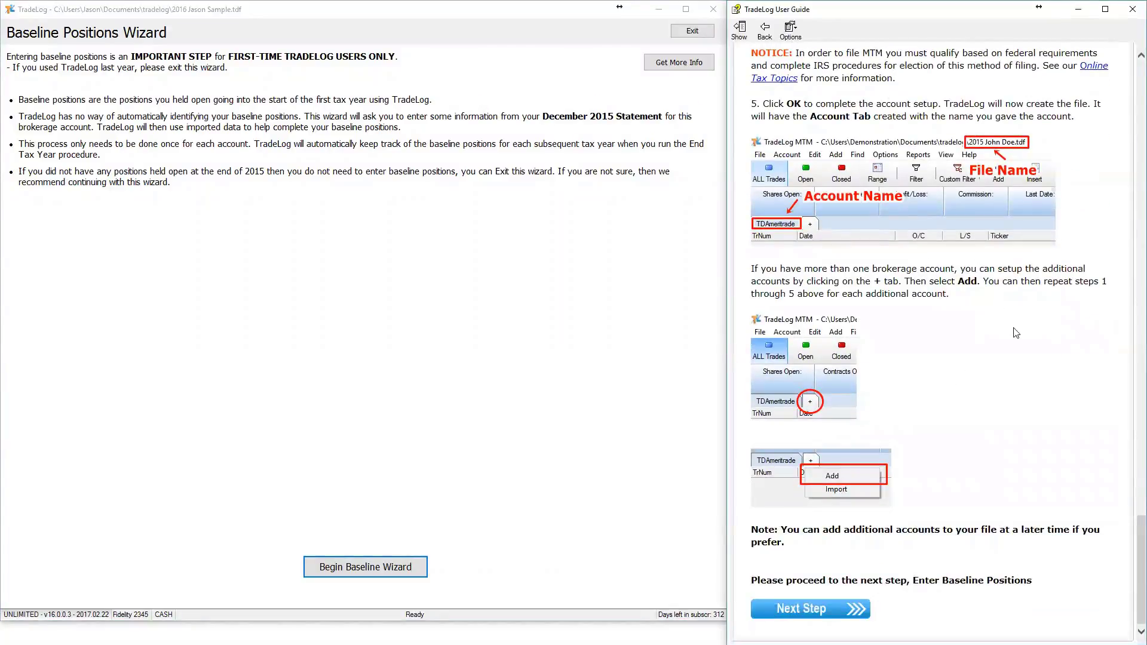
pyautogui.click(818, 608)
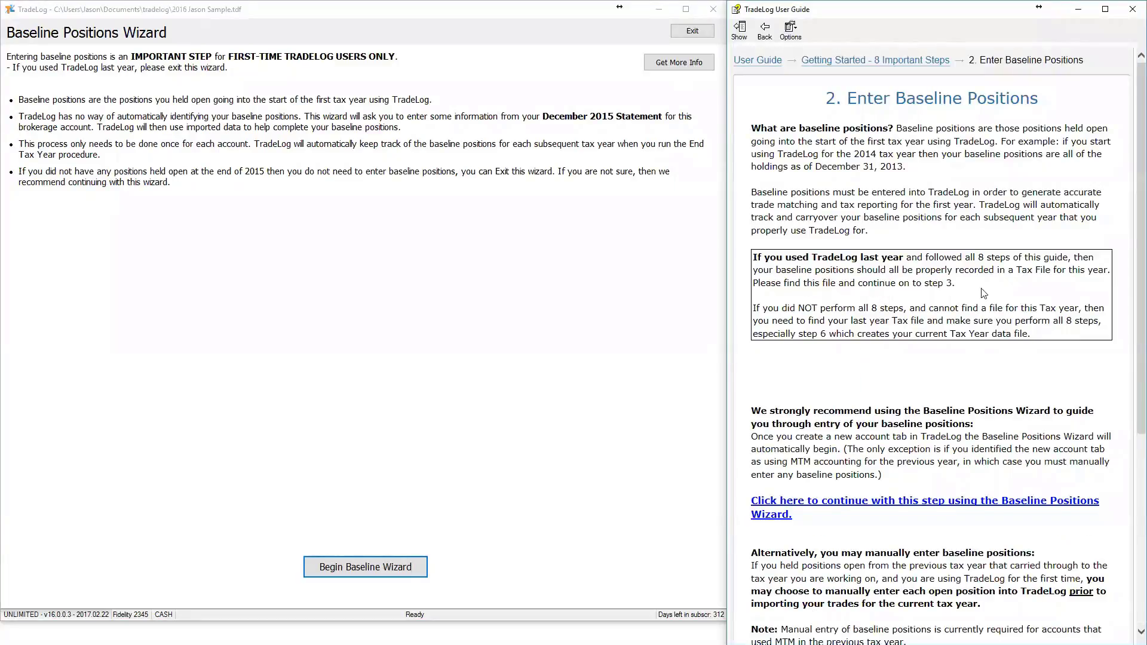
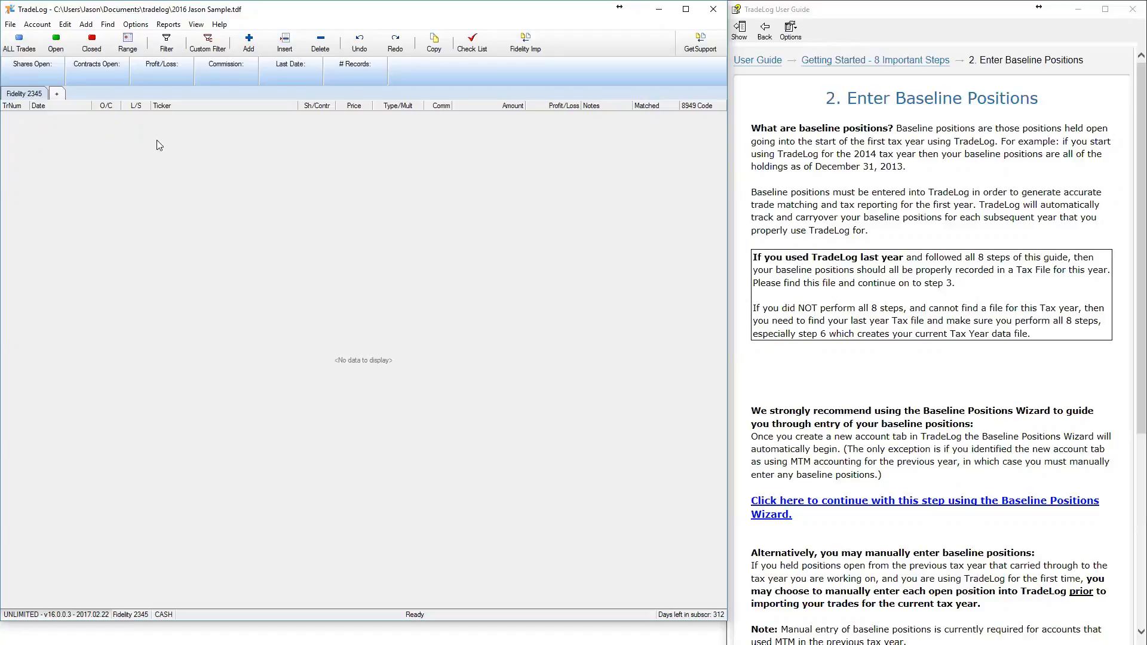
# - Begin the Baseline Positions Wizard and choose the option that the statement does list positions held as of December 31
pyautogui.click(87, 25)
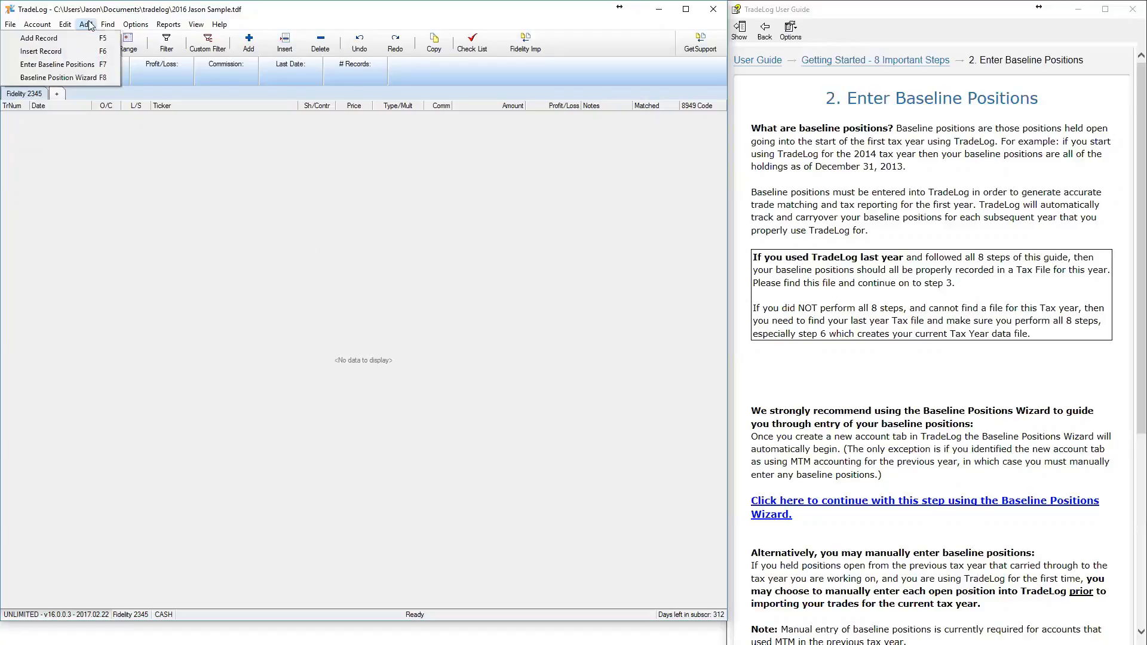
pyautogui.click(87, 79)
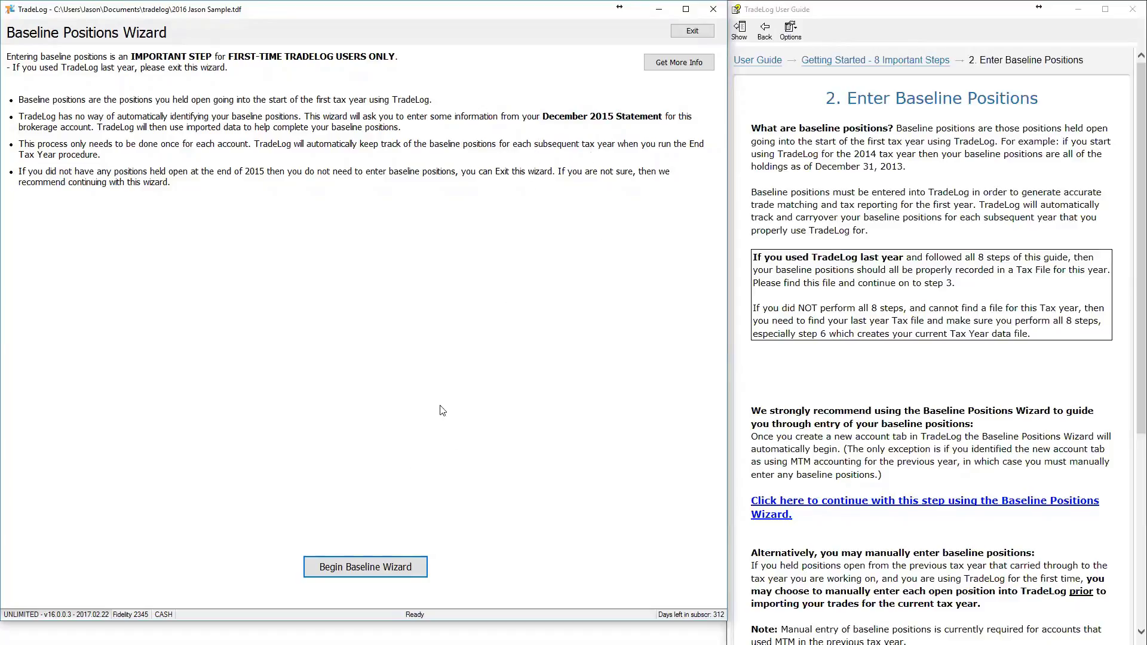
pyautogui.click(407, 577)
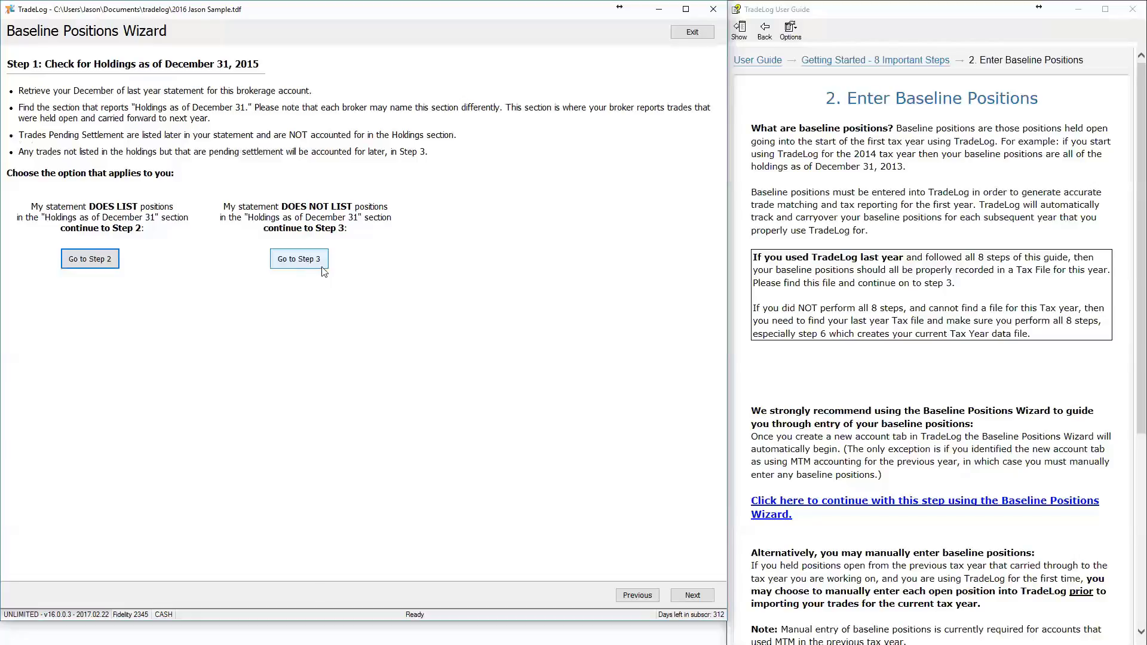
pyautogui.click(85, 259)
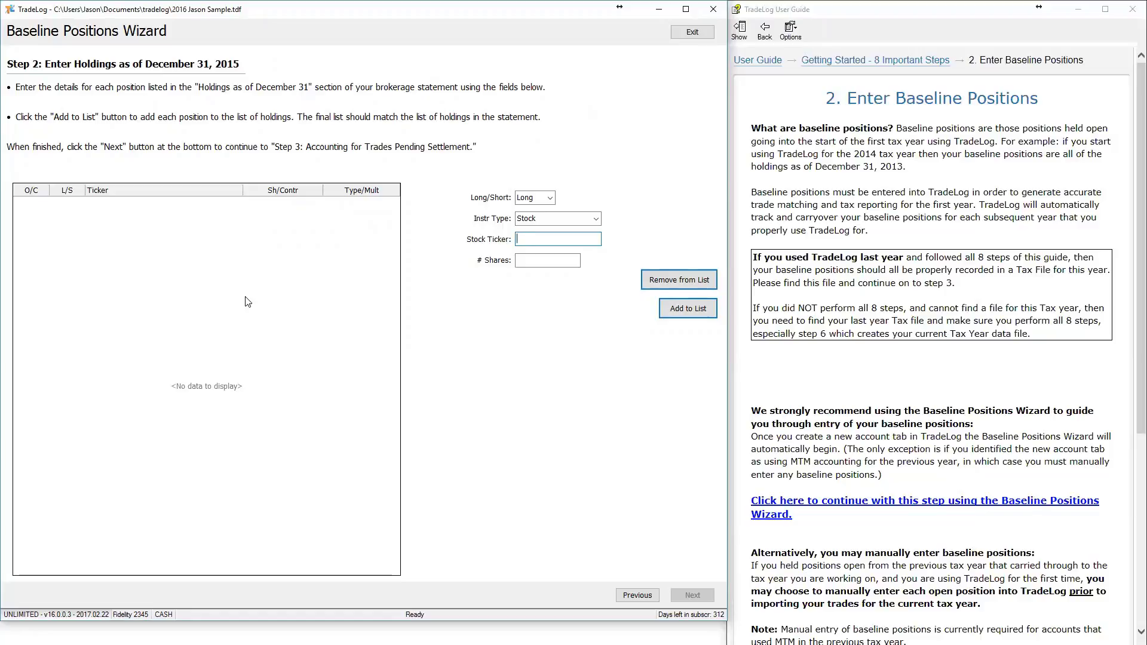
# - Add a long stock holding of 200 AGN shares to the list of December 31 holdings
pyautogui.write('AGN')
pyautogui.press('Tab')
pyautogui.write('200')
pyautogui.click(661, 309)
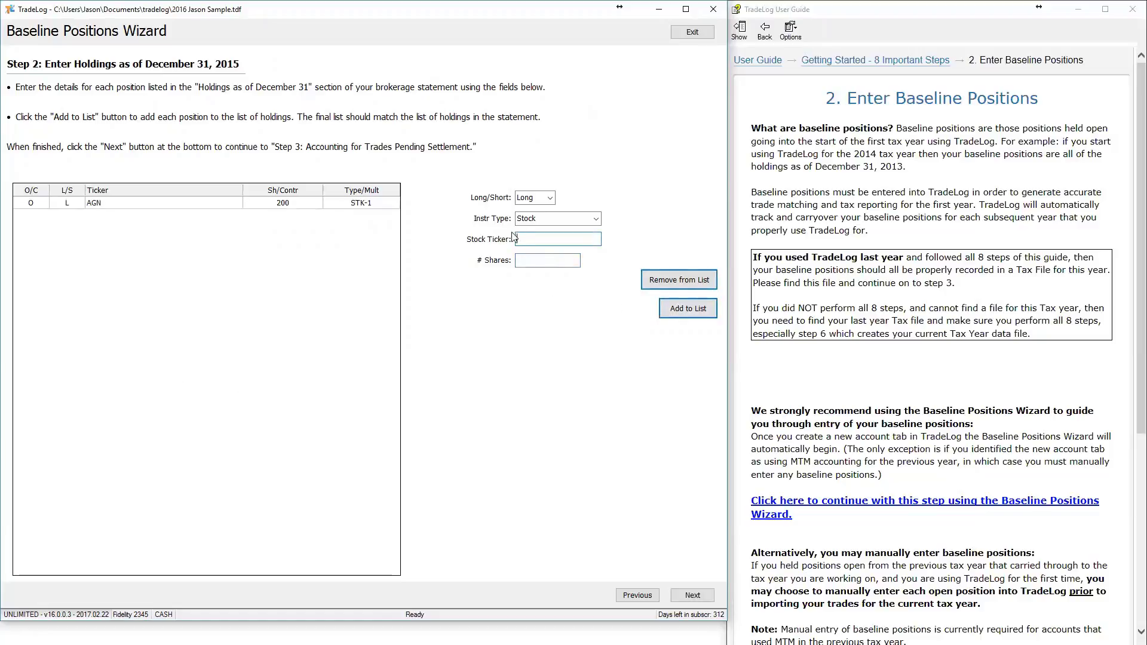
# - Add a long stock holding of 400 TNA shares to the list of December 31 holdings
pyautogui.write('TNA')
pyautogui.click(536, 217)
pyautogui.click(538, 220)
pyautogui.click(596, 219)
pyautogui.click(540, 242)
pyautogui.click(557, 262)
pyautogui.write('400')
pyautogui.click(678, 310)
# - Define the next holding as a short AGN option with 1 contract and a contract multiplier of 100
pyautogui.click(588, 225)
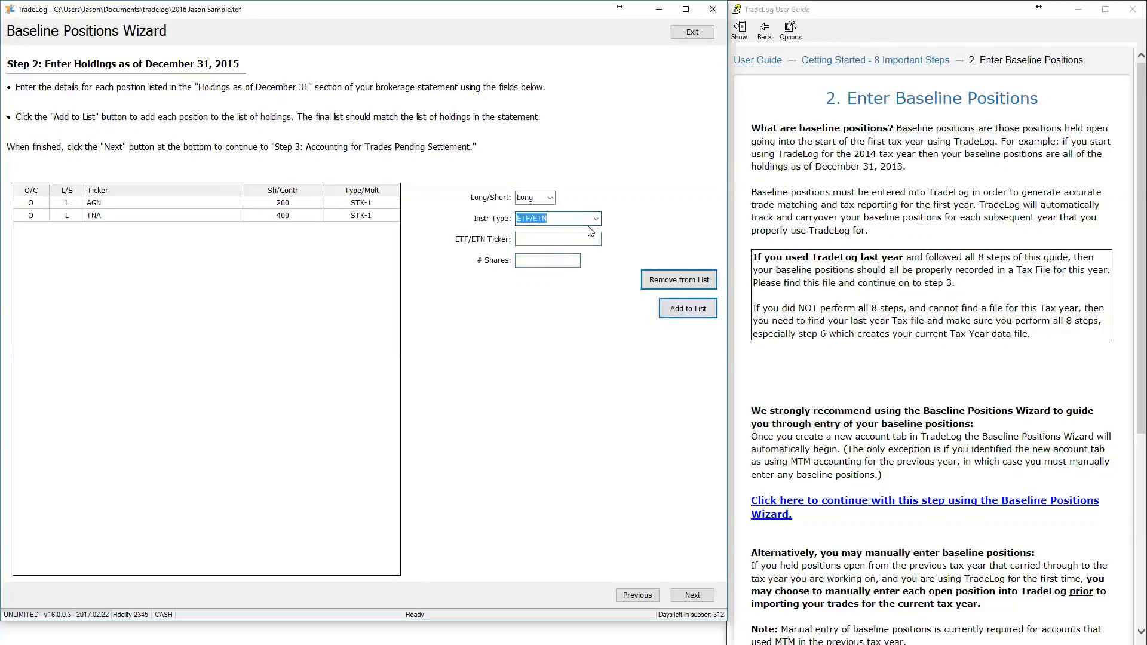
pyautogui.click(595, 219)
pyautogui.click(584, 246)
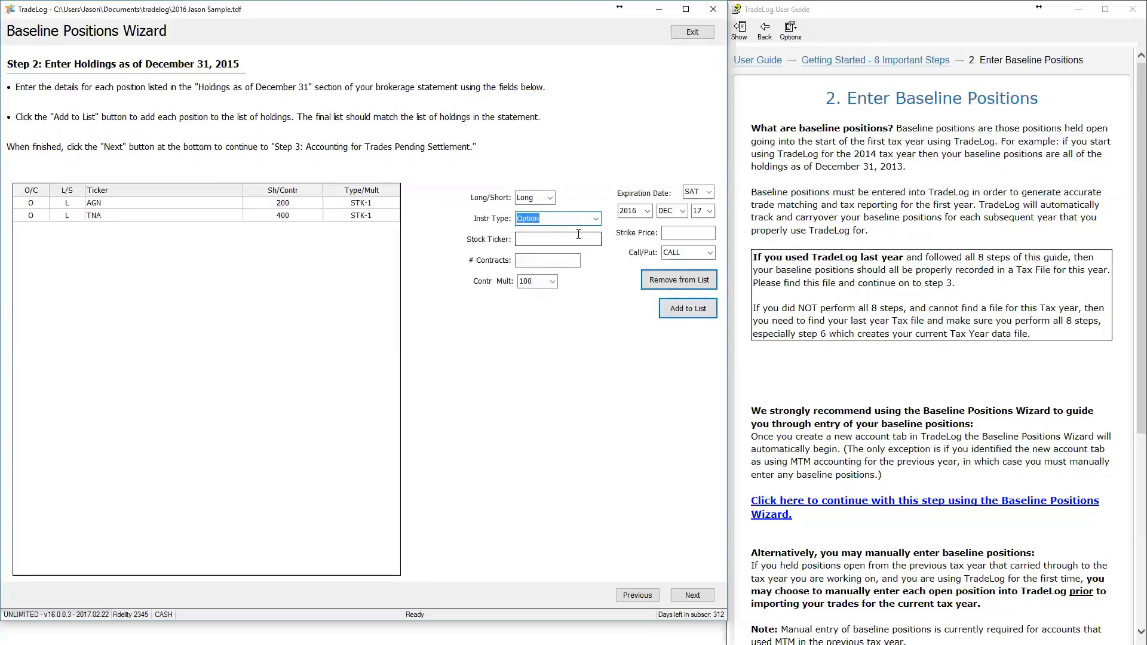
pyautogui.click(550, 197)
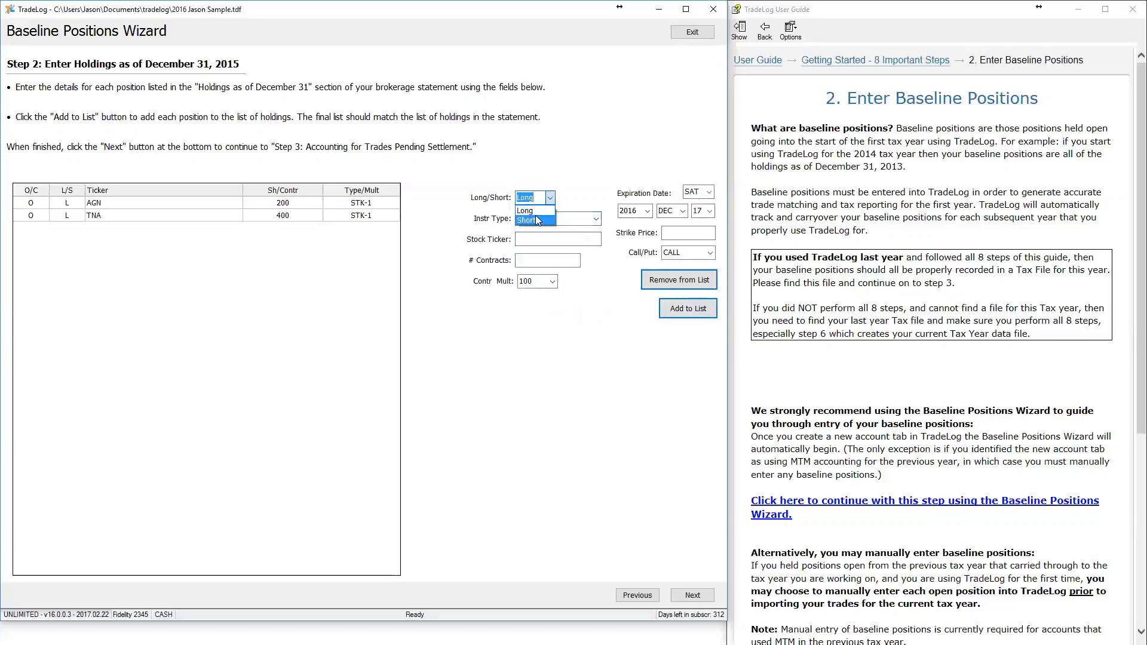
pyautogui.click(536, 219)
pyautogui.click(542, 241)
pyautogui.write('AGN')
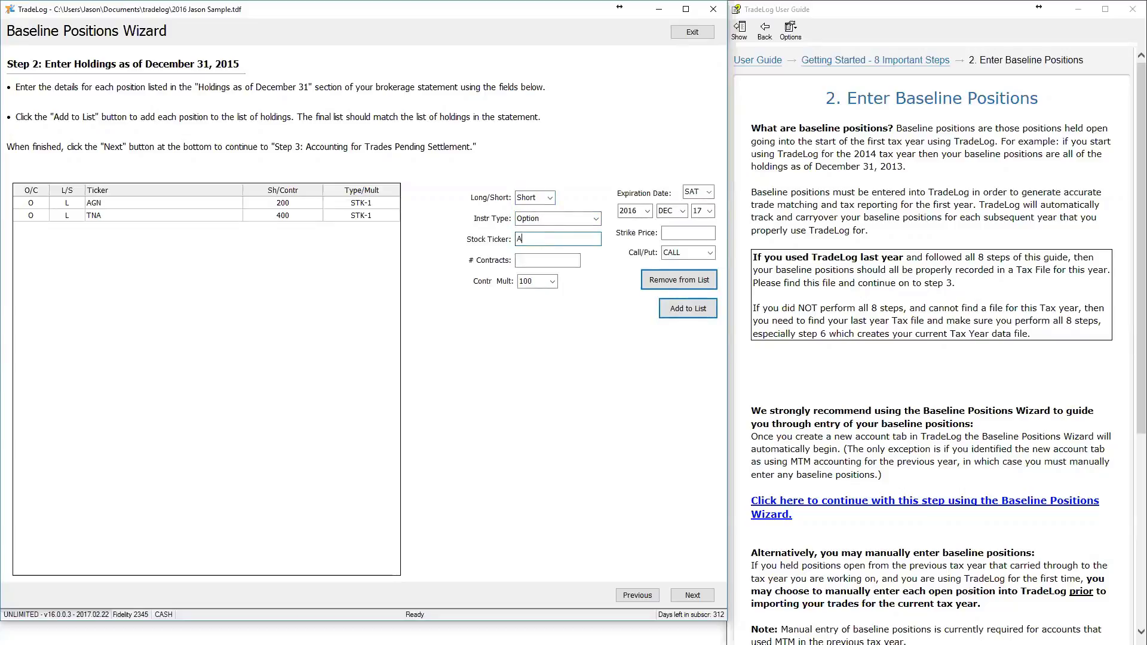
pyautogui.press('Tab')
pyautogui.write('1')
pyautogui.press('Tab')
pyautogui.press('Tab')
pyautogui.press('Tab')
pyautogui.press('Tab')
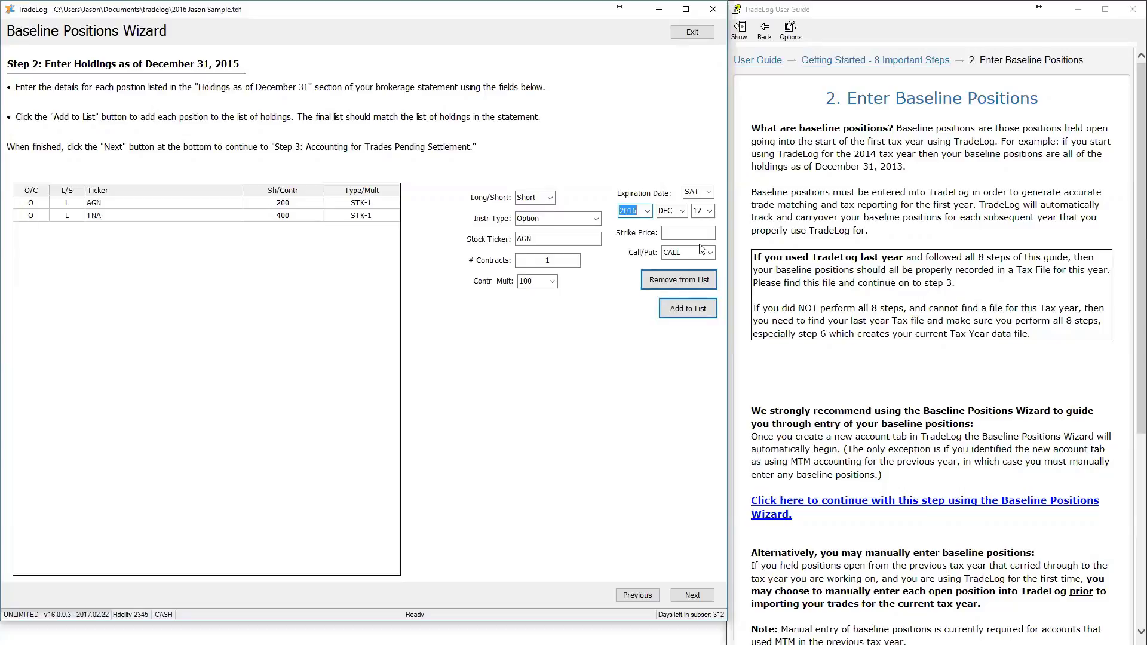
# - Set the option's expiration to JAN 15, 2016 and its strike price to 325 as a CALL, and add it to the holdings list
pyautogui.press('Tab')
pyautogui.write('jan')
pyautogui.press('Tab')
pyautogui.write('15')
pyautogui.write('325')
pyautogui.press('Tab')
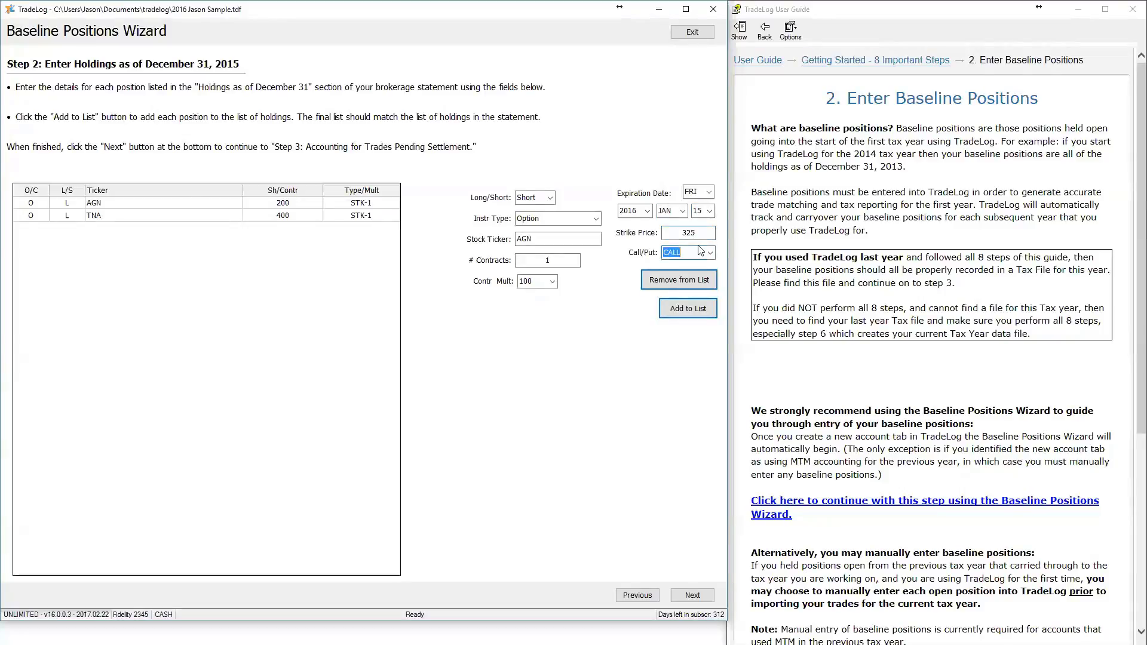
pyautogui.click(674, 307)
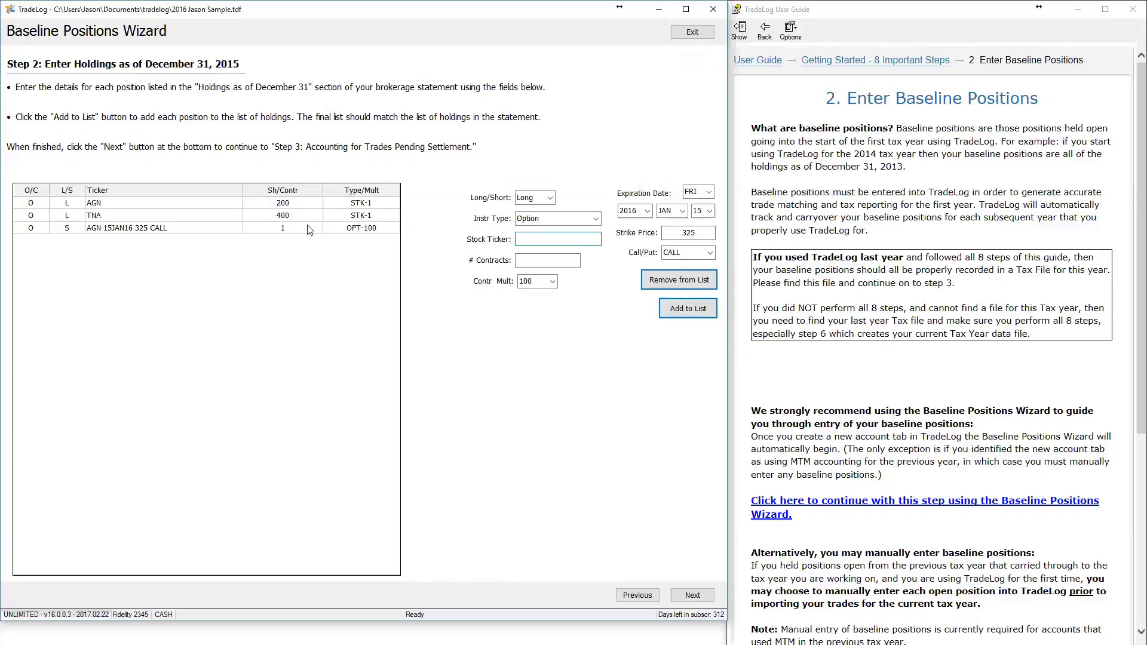
# - Import the Fidelity trades from 11/1/2015 to 12/31/2015 and have the wizard find and enter the open baseline positions
pyautogui.click(691, 595)
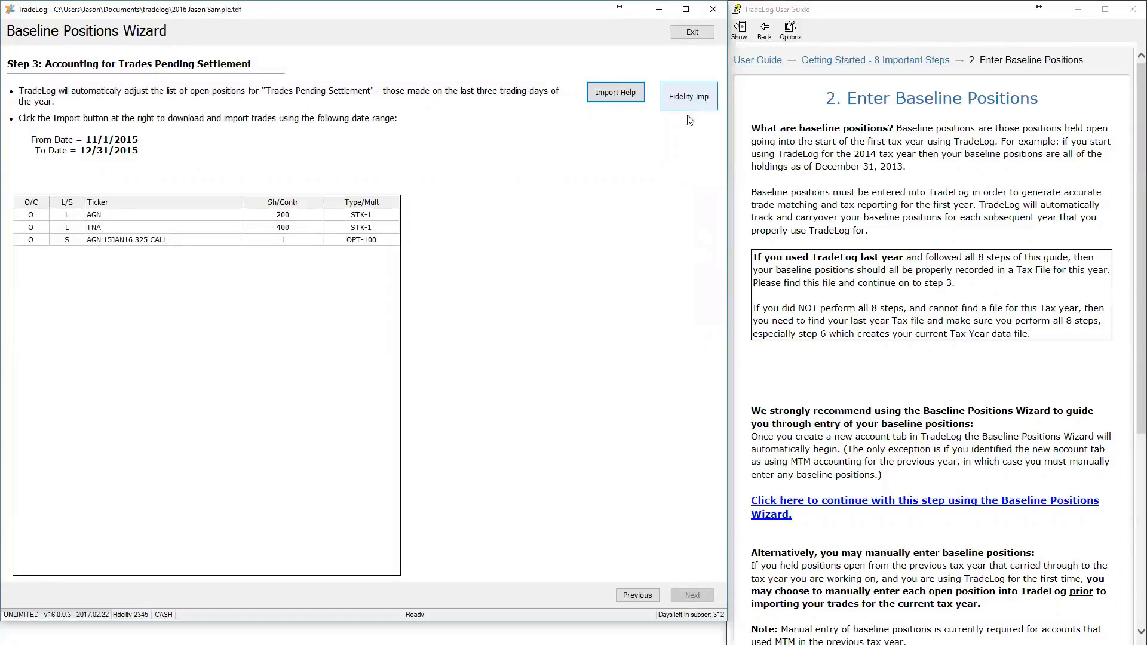
pyautogui.click(686, 113)
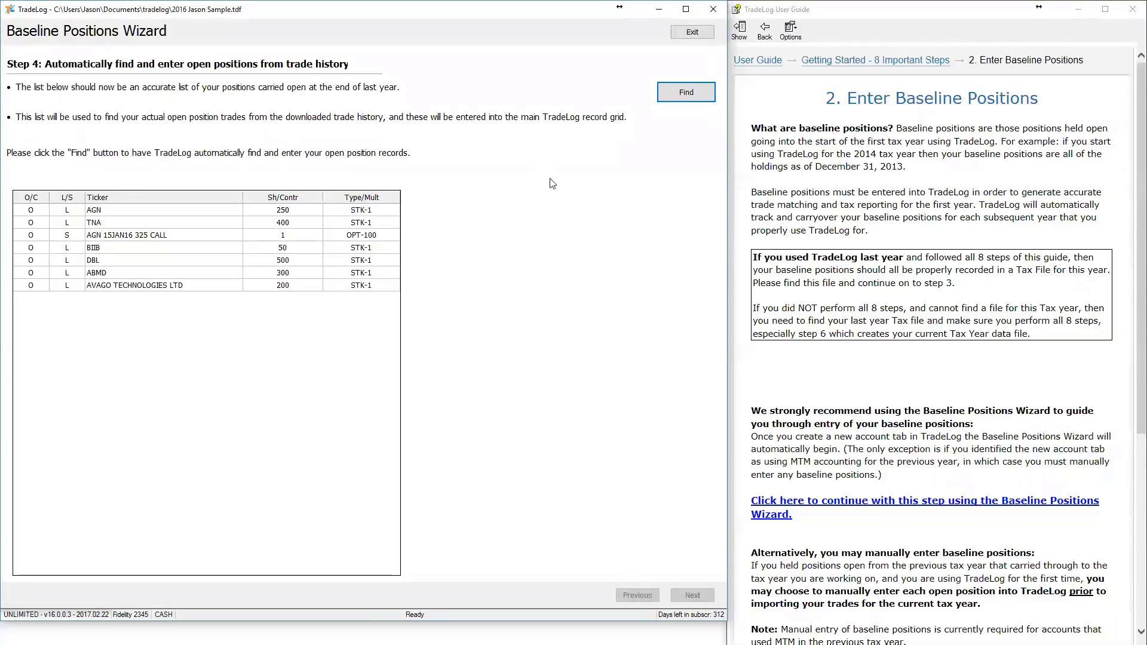
pyautogui.click(679, 99)
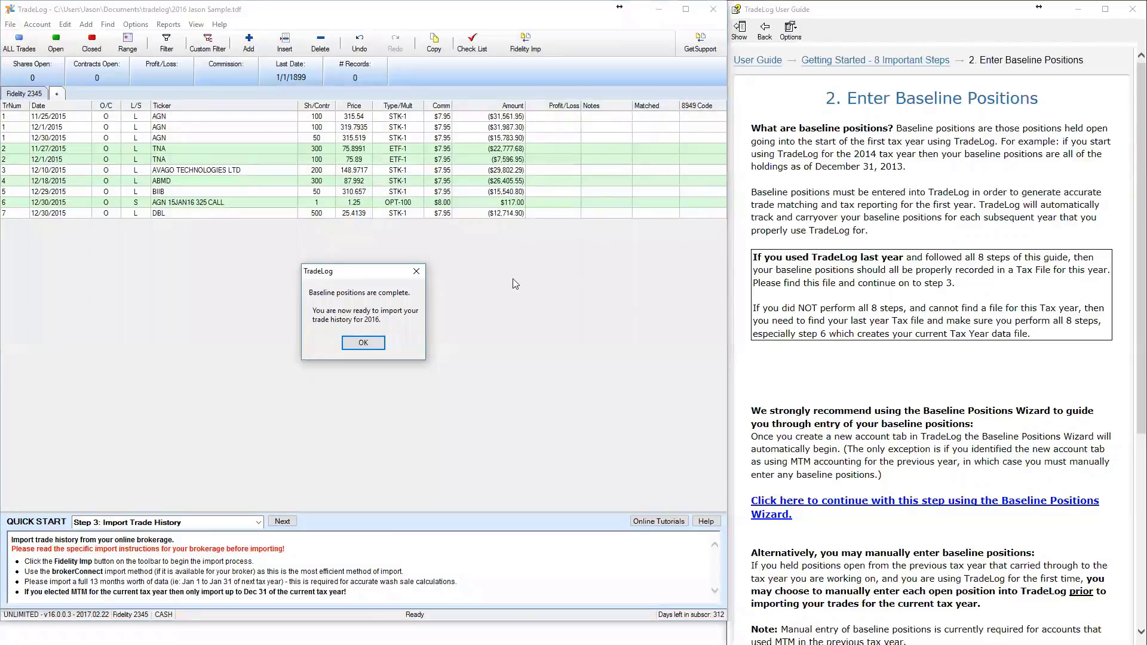
pyautogui.click(375, 345)
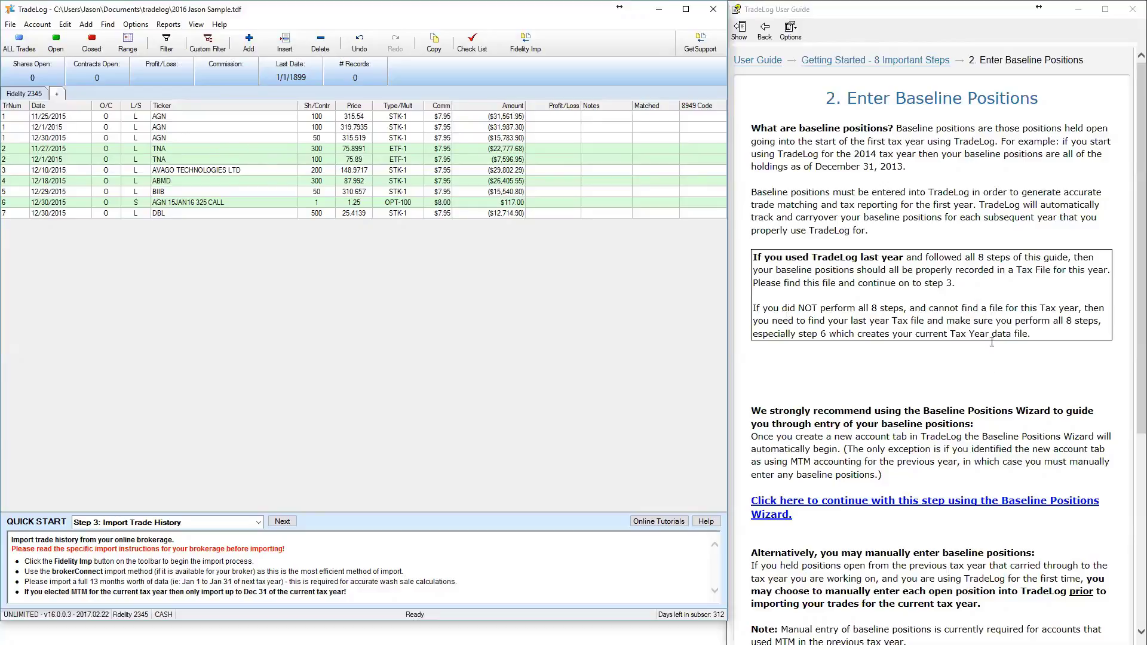
# - Add a second account named IB with the Interactive Brokers import filter and exit its baseline wizard without entering positions
pyautogui.scroll(-5, 877, 411)
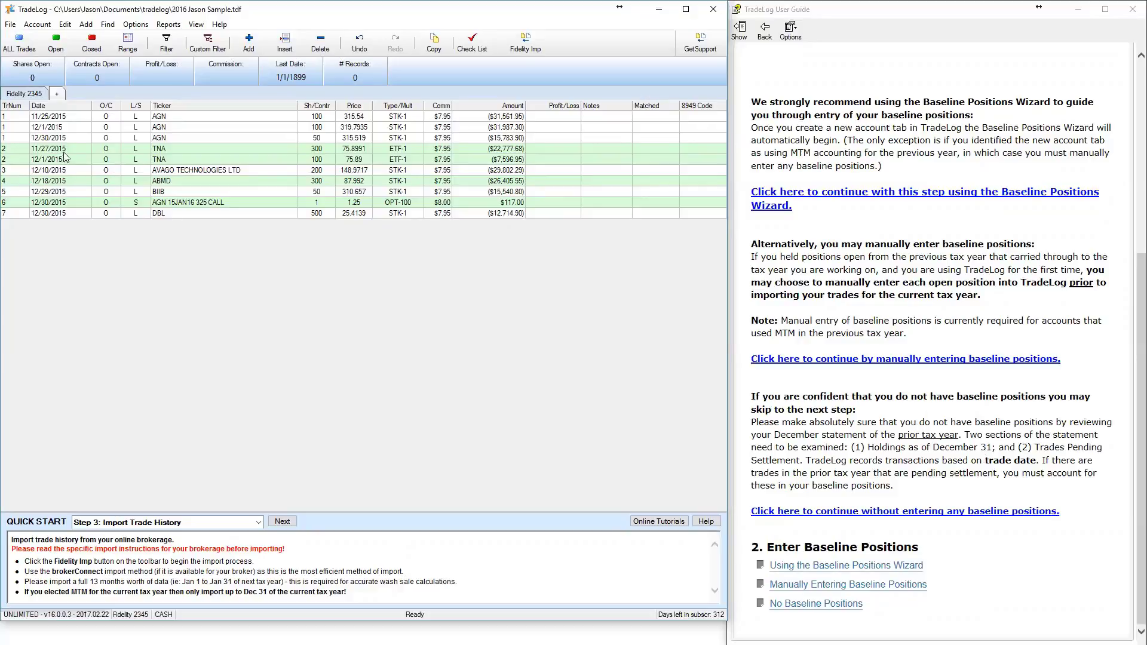
pyautogui.click(58, 96)
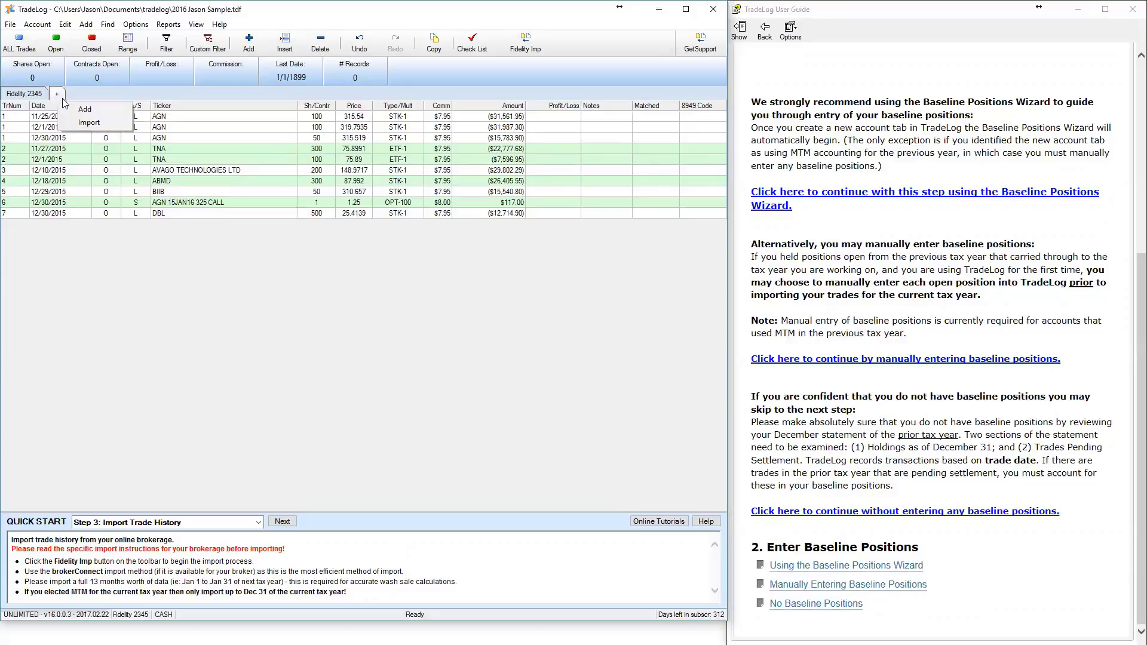
pyautogui.click(85, 109)
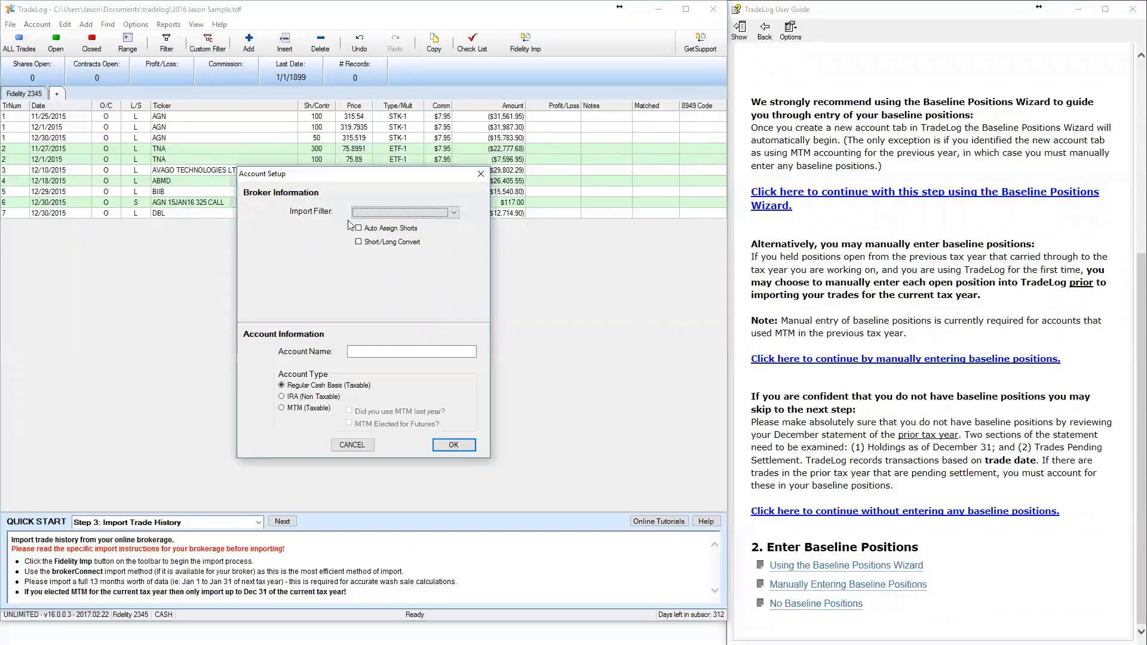
pyautogui.click(379, 214)
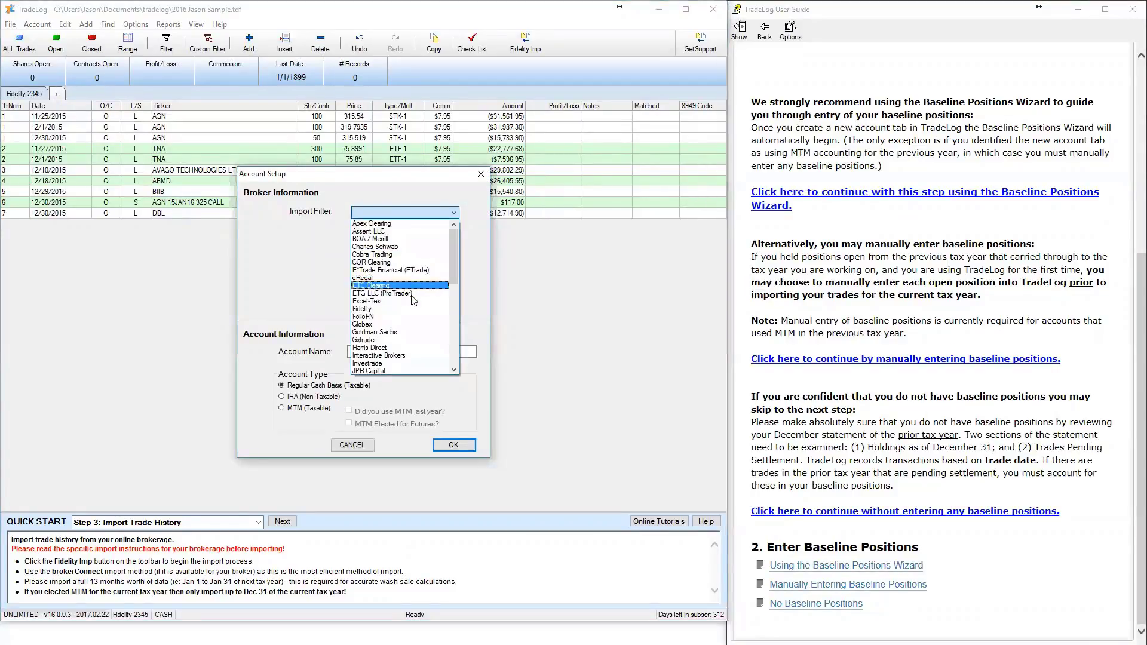
pyautogui.click(391, 355)
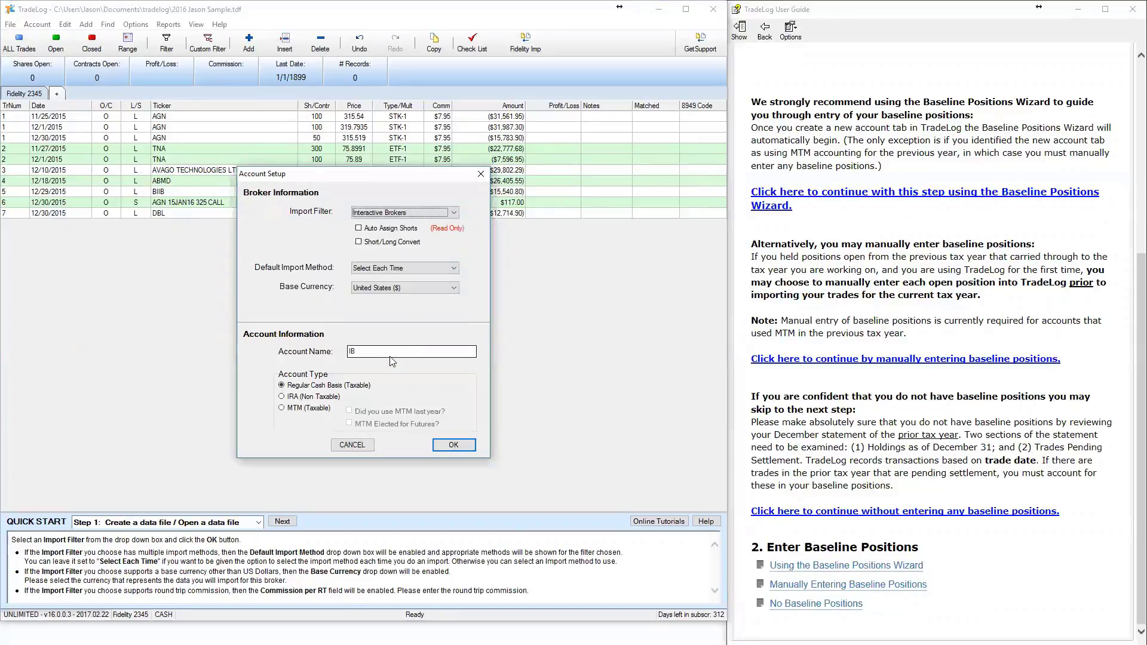
pyautogui.click(452, 445)
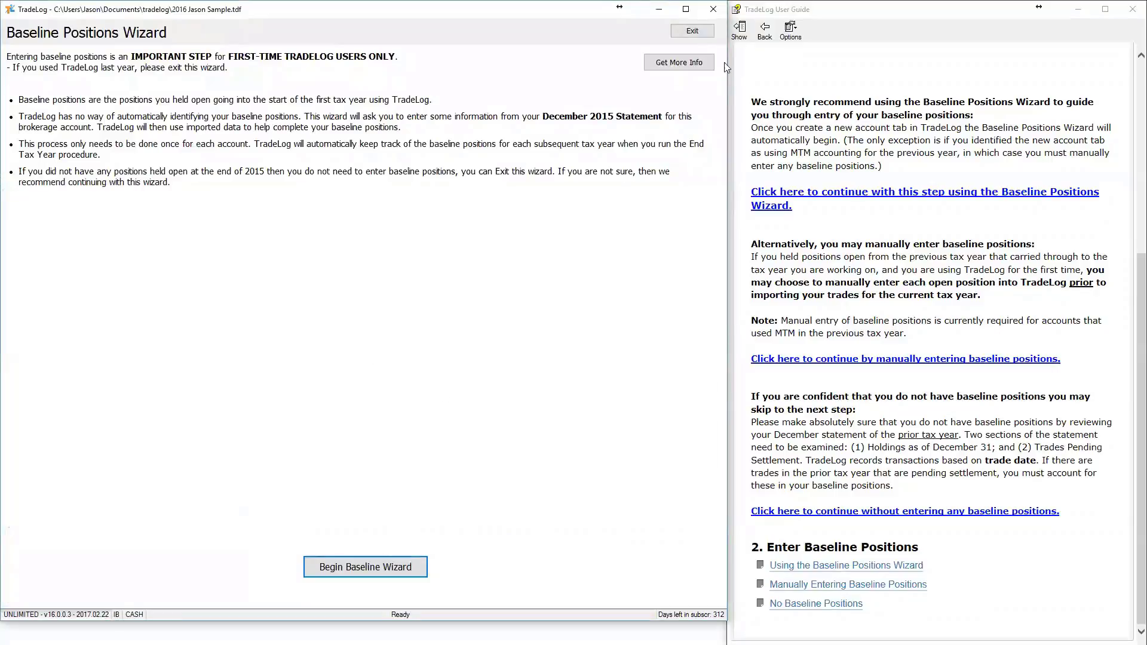
pyautogui.click(692, 31)
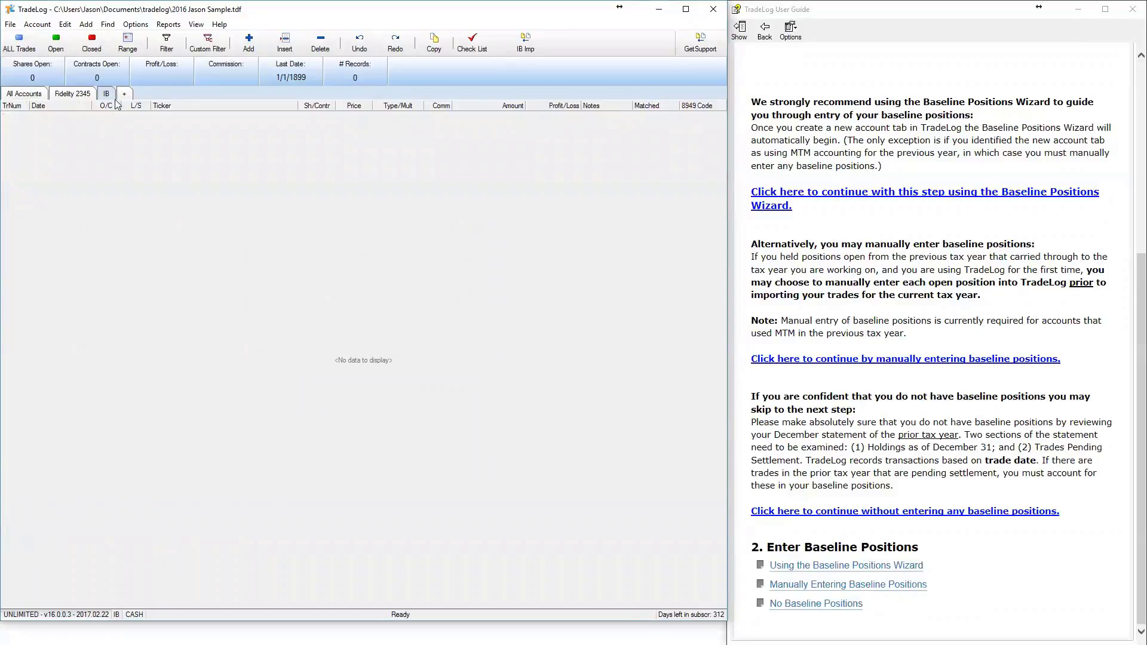
# - Show the Fidelity account's records again and review the guide's instructions on using the Baseline Positions Wizard
pyautogui.click(84, 96)
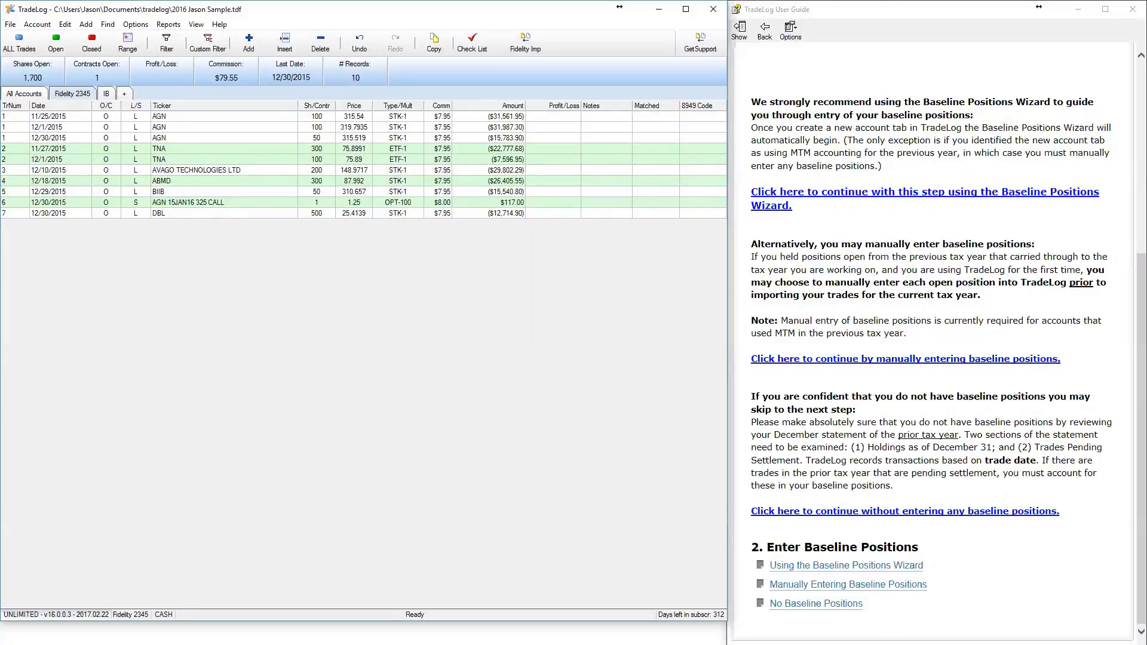
pyautogui.click(1005, 582)
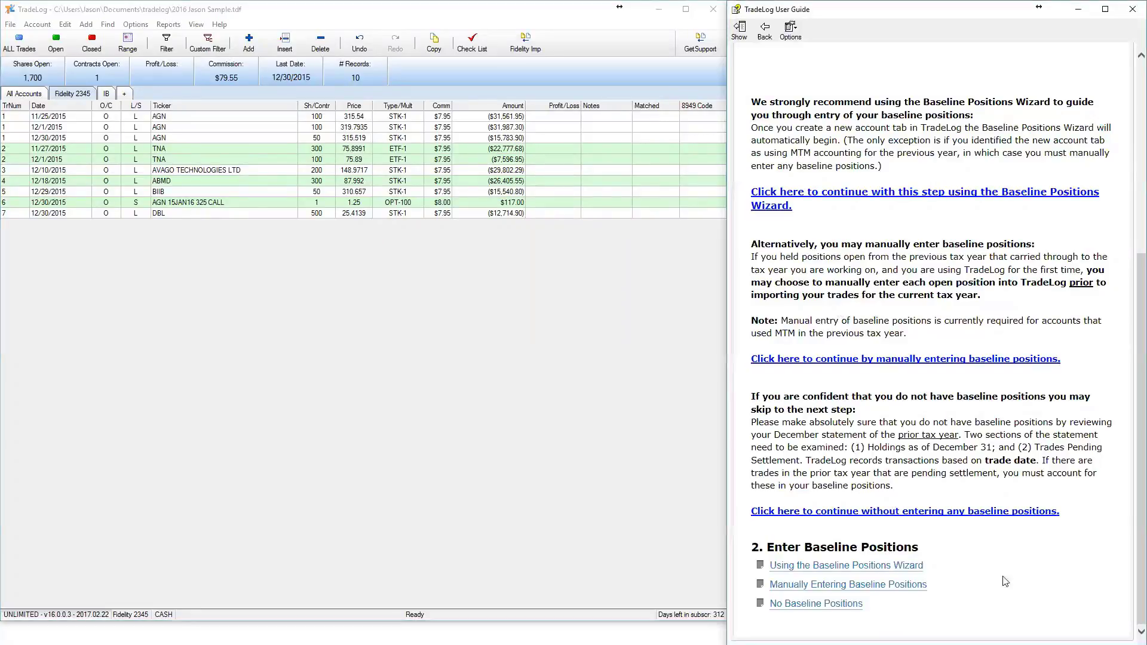
pyautogui.click(875, 573)
pyautogui.scroll(-15, 832, 334)
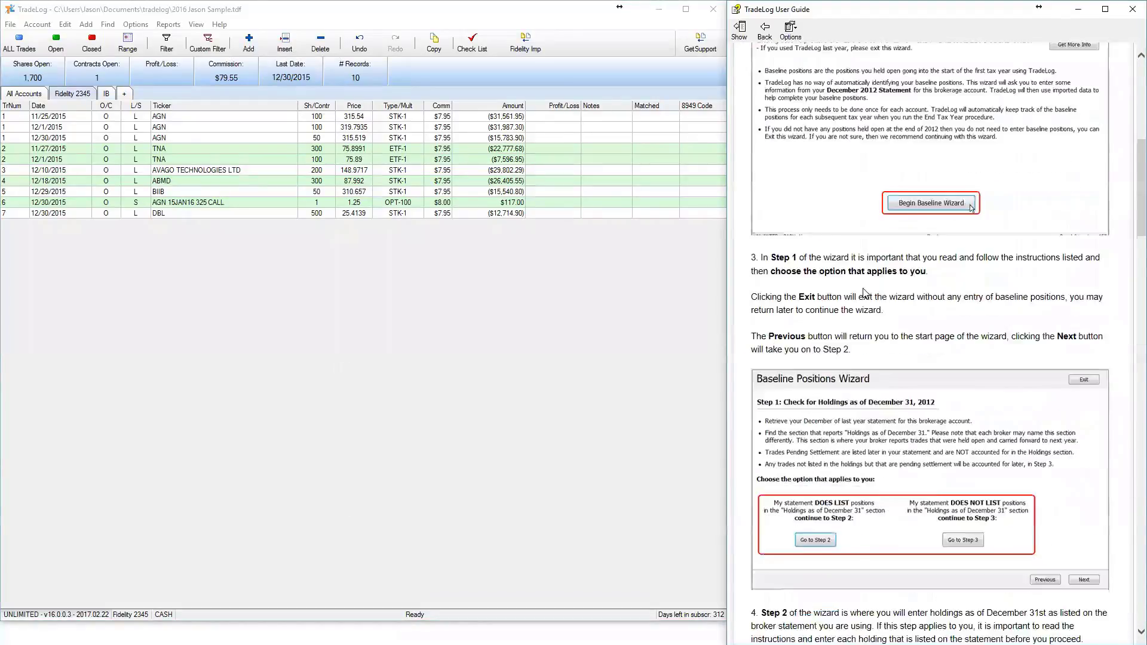
# - Advance the user guide to 3. Import Trade History and open the 2016 Demo User data file
pyautogui.scroll(-20, 925, 290)
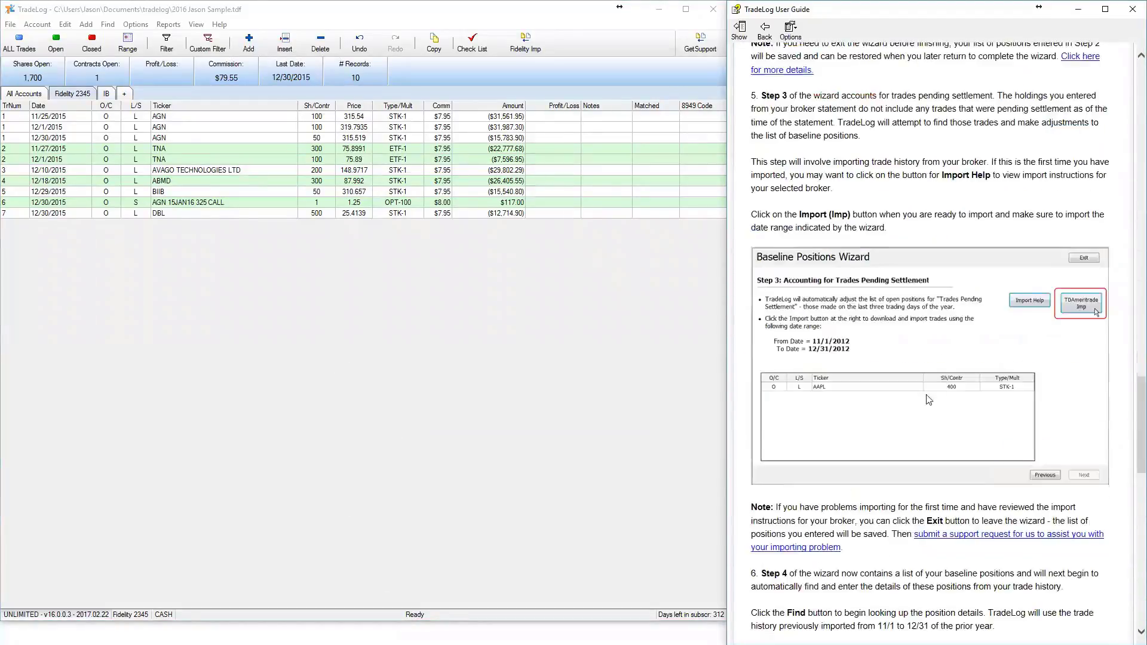
pyautogui.scroll(-3, 942, 458)
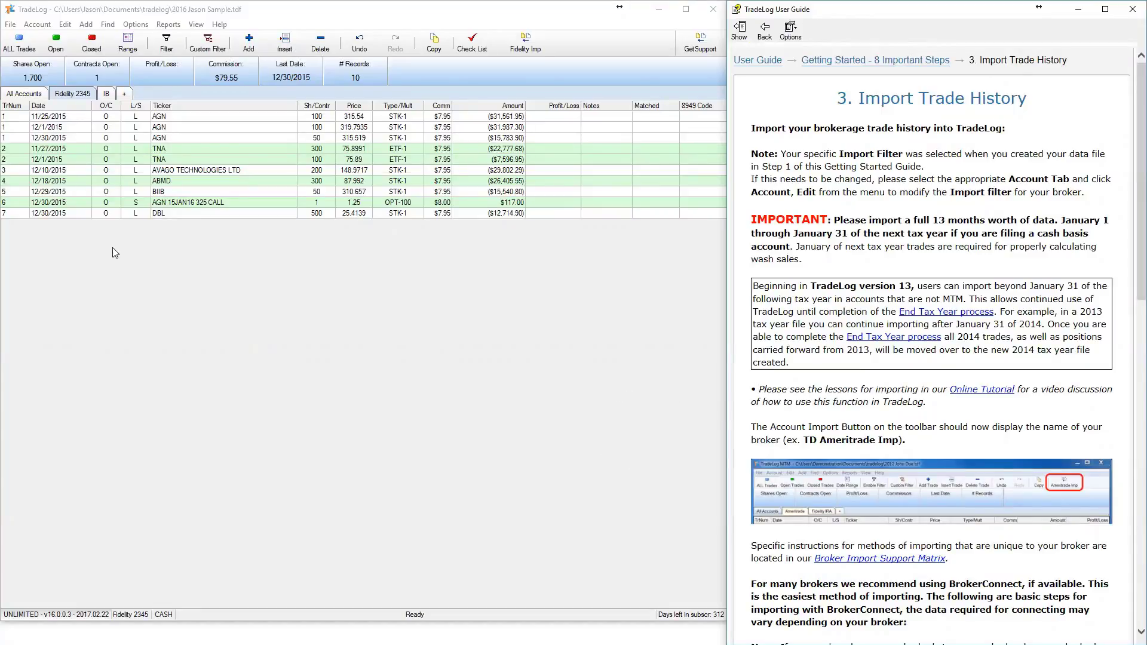
pyautogui.click(11, 24)
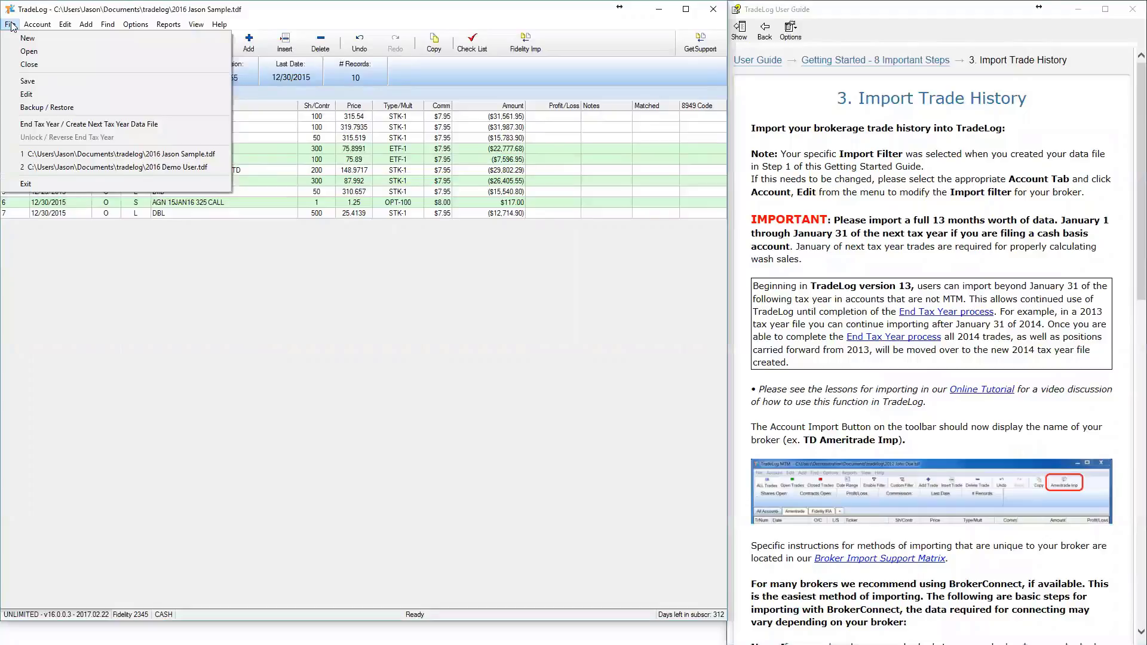
pyautogui.click(102, 167)
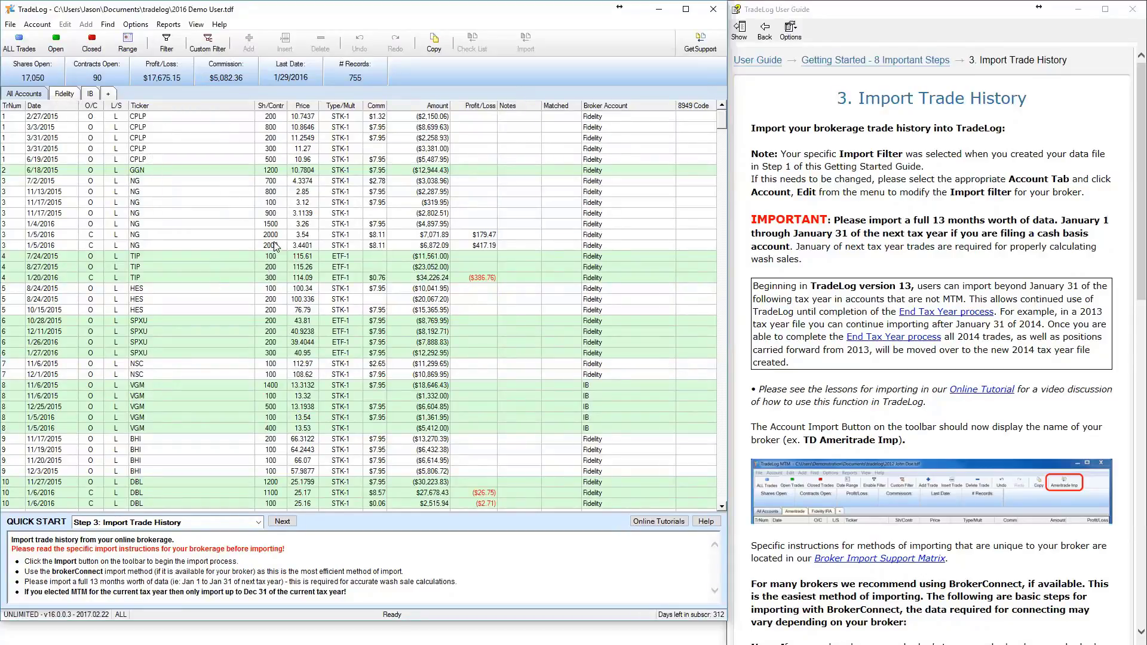
pyautogui.scroll(-2, 268, 288)
pyautogui.scroll(2, 268, 289)
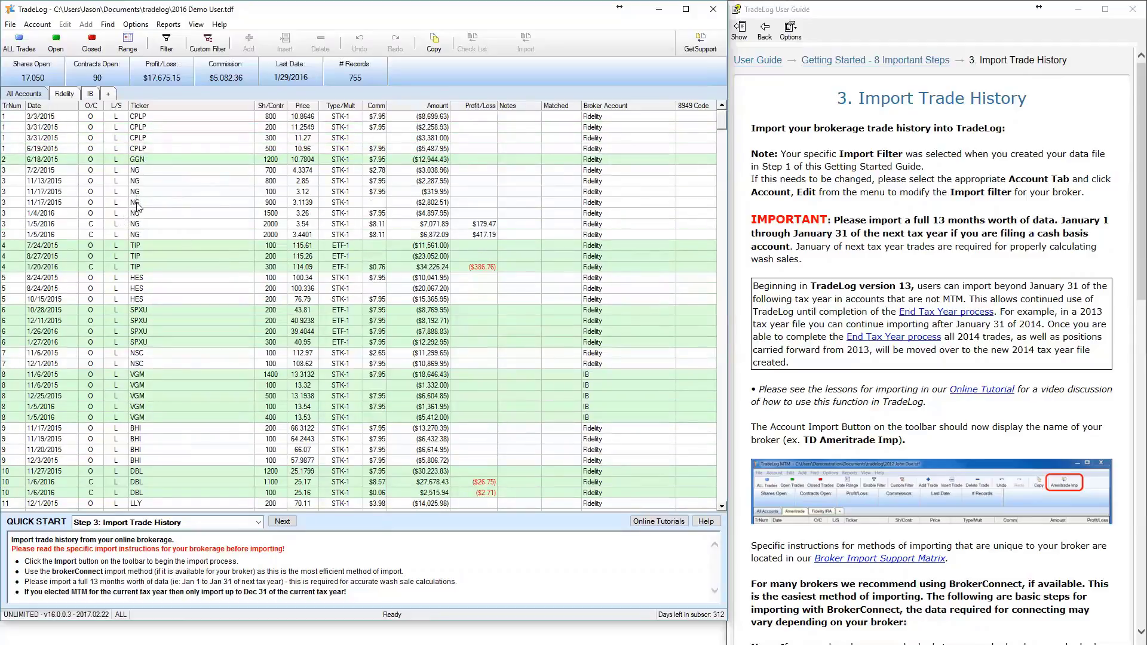
pyautogui.scroll(1, 120, 154)
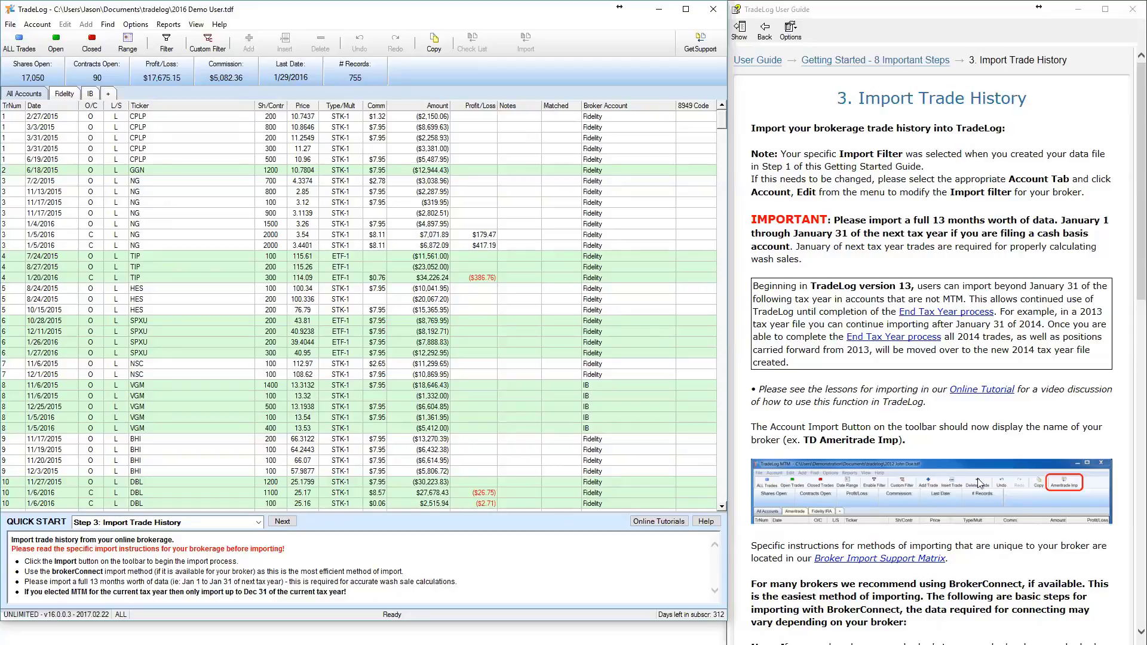
# - Select the Fidelity account, read the guide's import instructions, and start a trade history import using the brokerConnect method
pyautogui.click(71, 95)
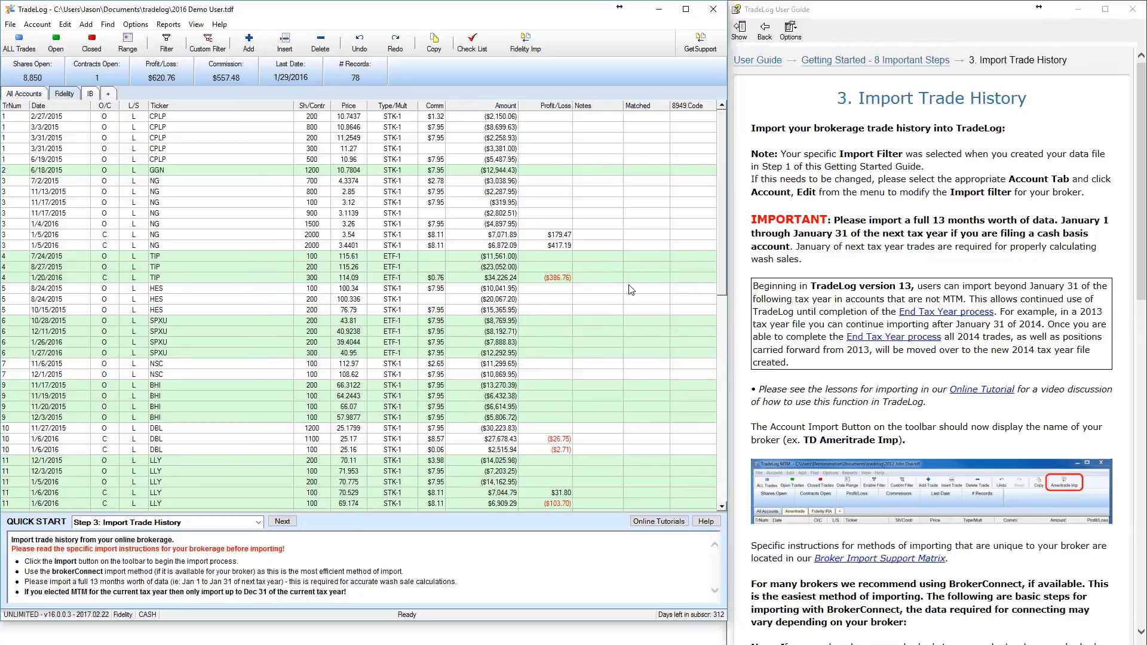
pyautogui.scroll(-10, 902, 338)
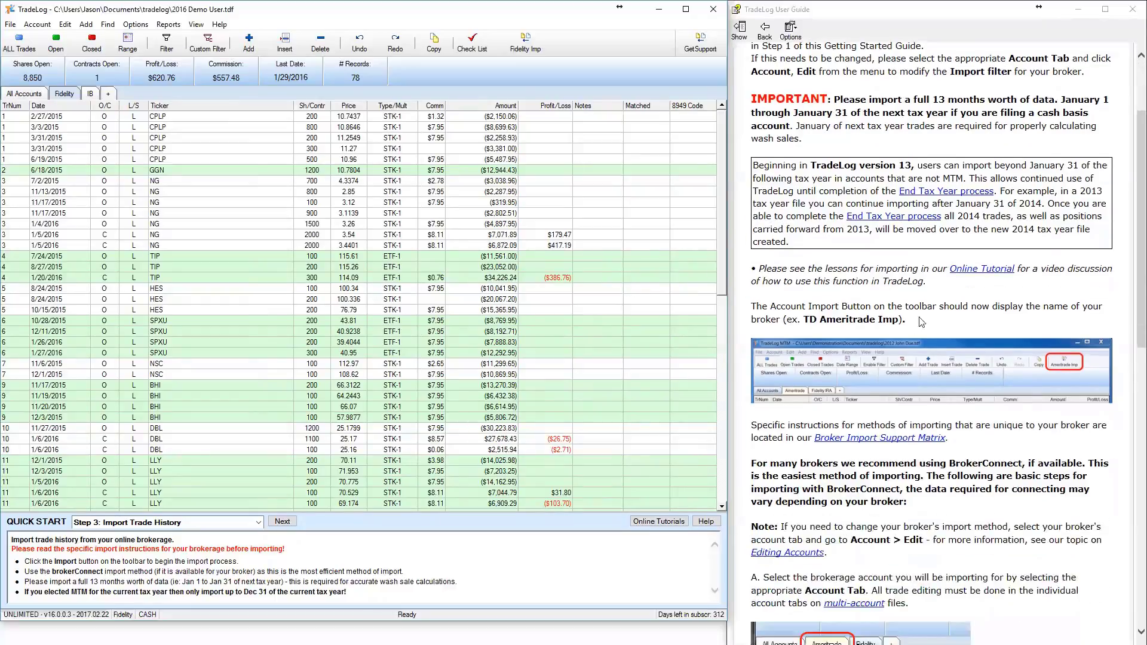
pyautogui.scroll(-6, 902, 338)
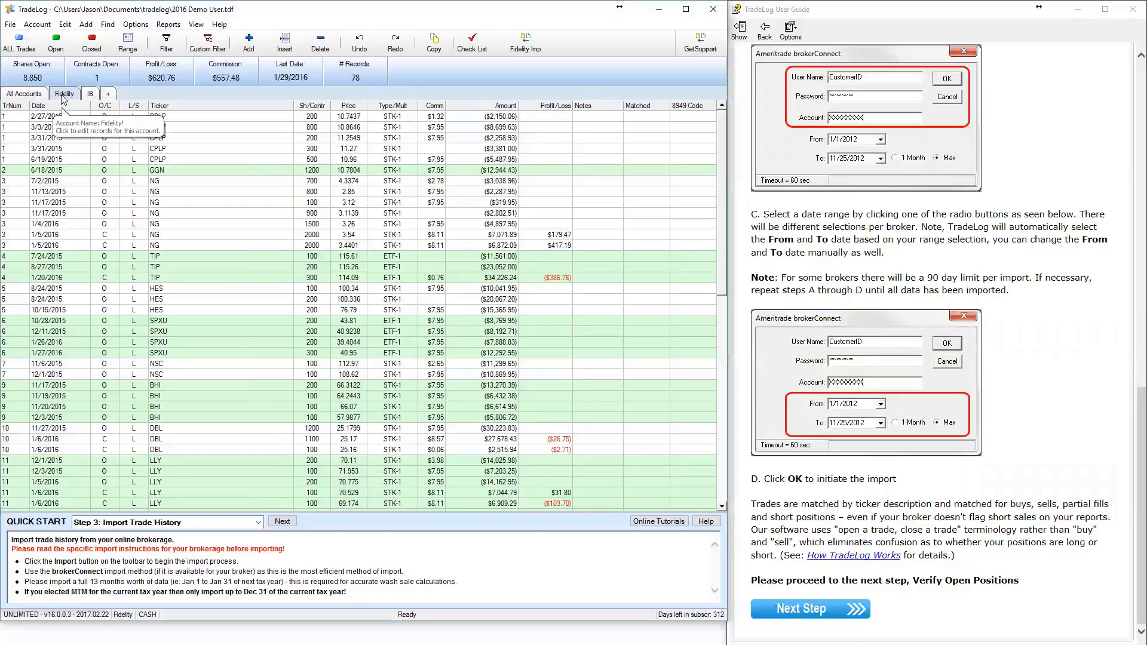
pyautogui.click(534, 51)
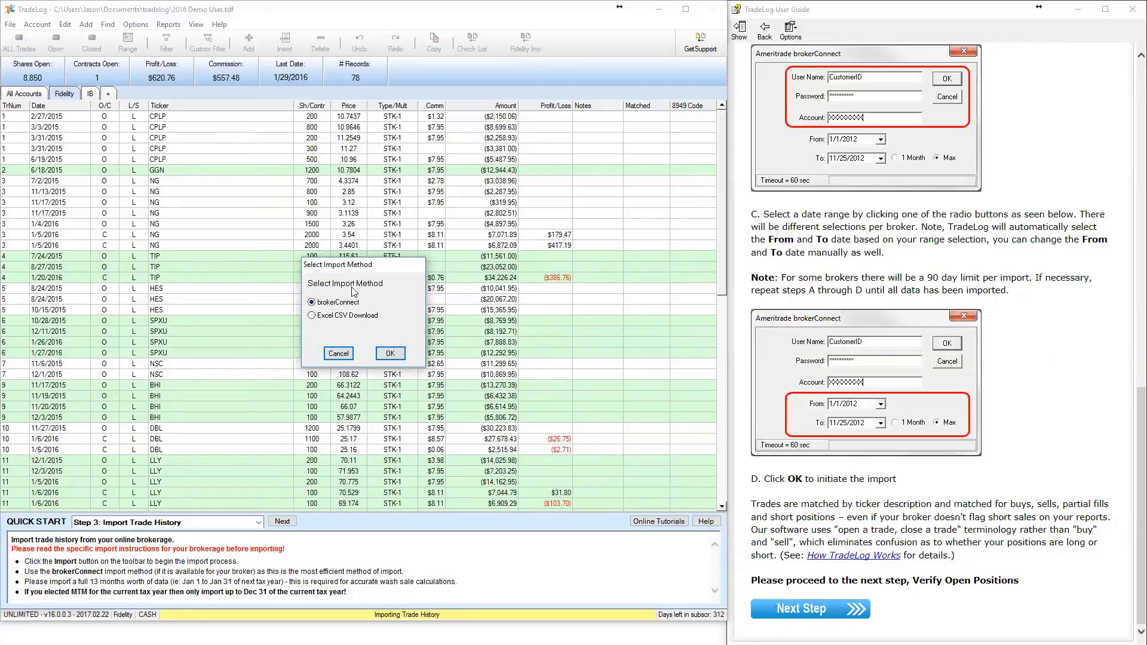
pyautogui.click(396, 353)
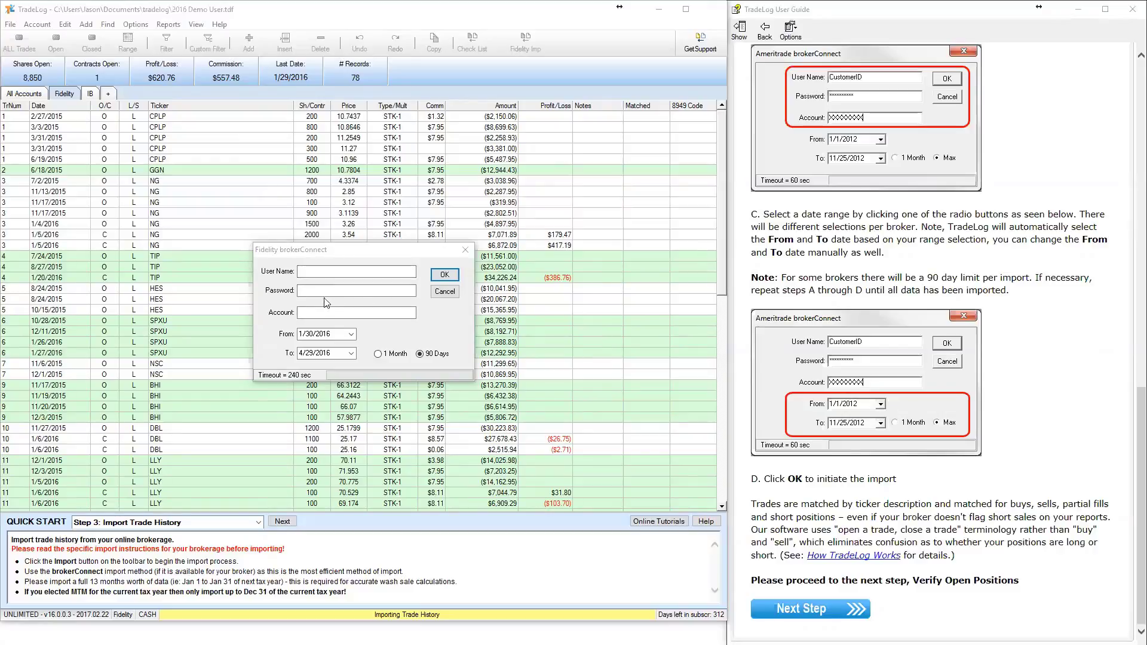
# - Try entering the account password in the Fidelity brokerConnect login, then clear the field
pyautogui.click(362, 294)
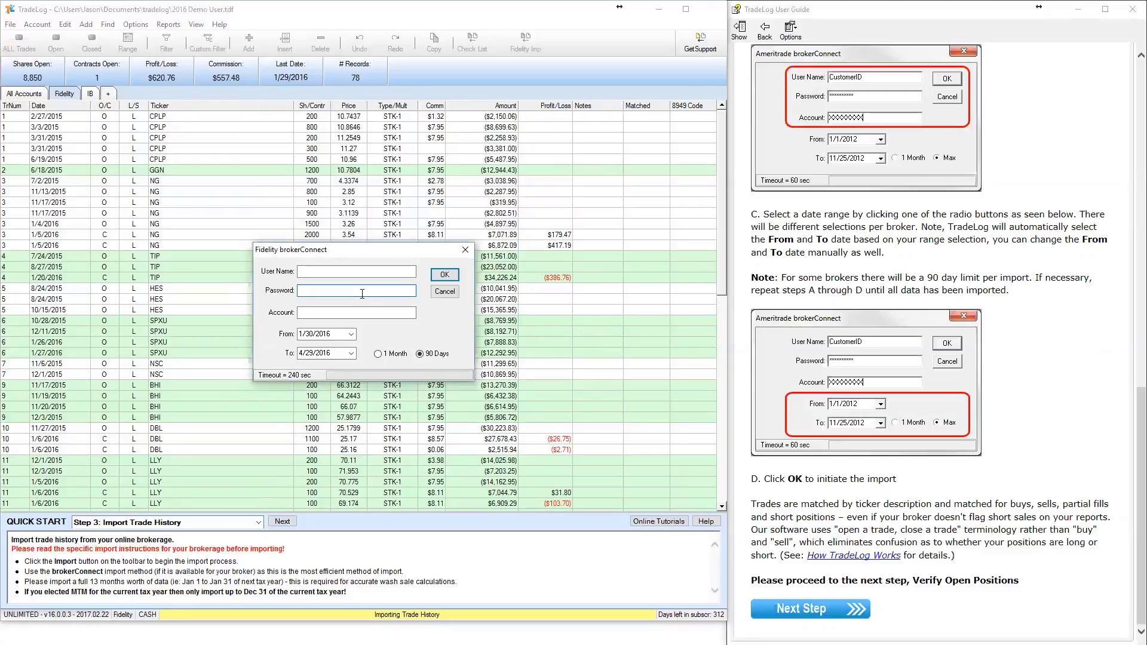
pyautogui.write('••')
pyautogui.press('BackSpace')
pyautogui.press('BackSpace')
# - Look through the guide's list of supported brokers in Broker Import Guides and return to the Import Trade History instructions
pyautogui.click(886, 249)
pyautogui.scroll(8, 889, 246)
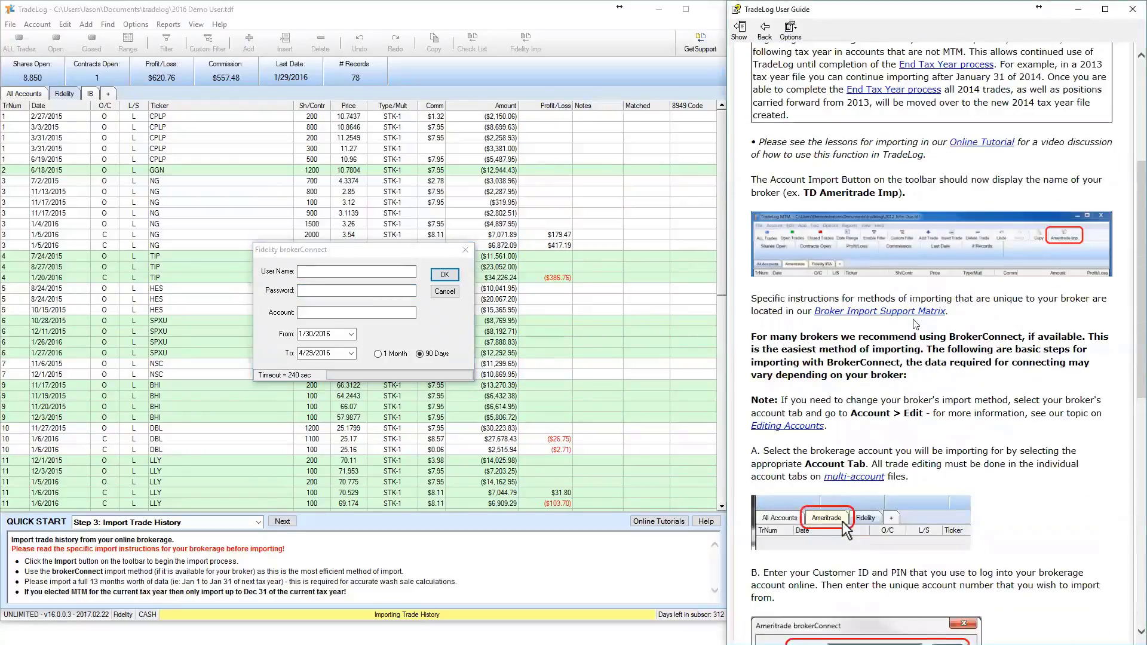
pyautogui.scroll(3, 890, 334)
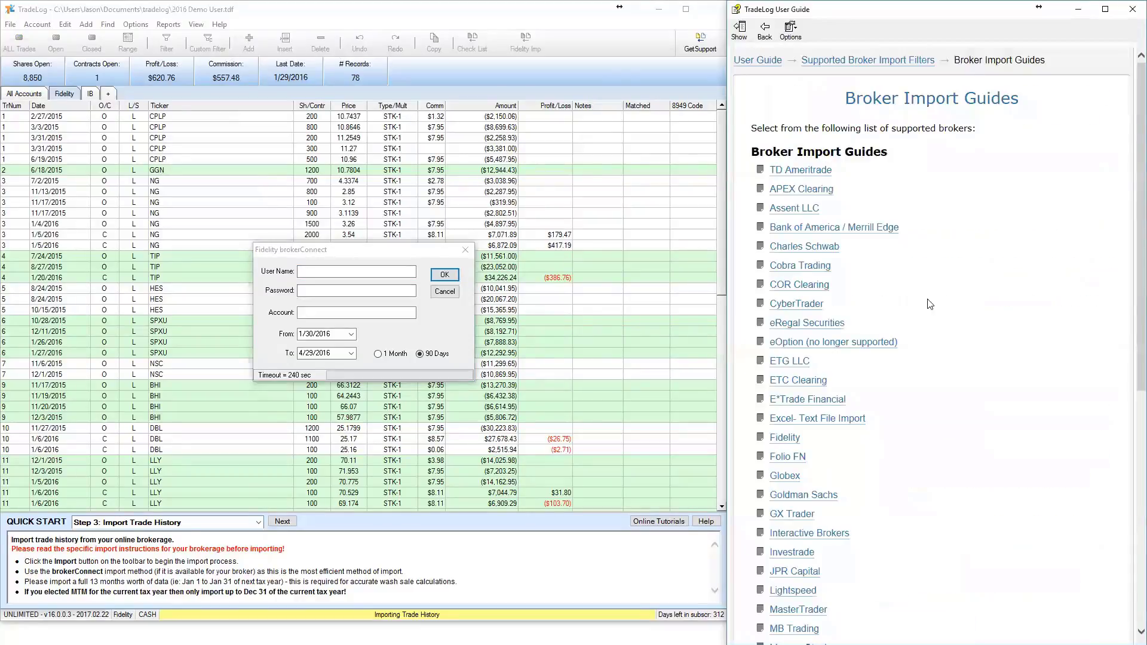
pyautogui.scroll(-7, 859, 281)
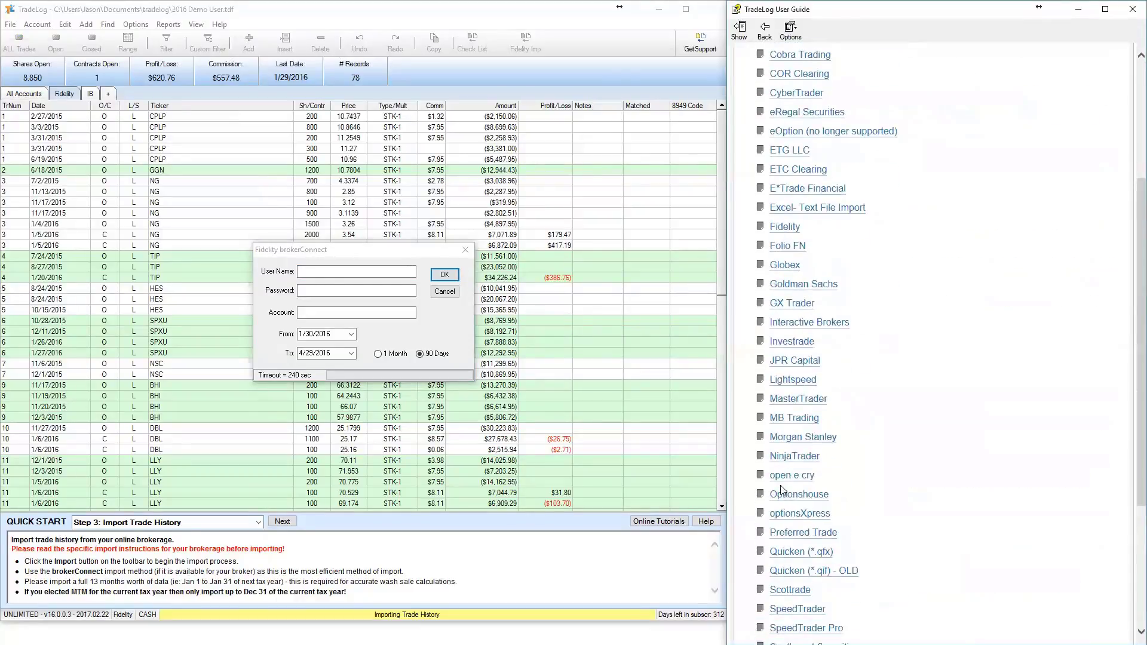
pyautogui.scroll(5, 848, 305)
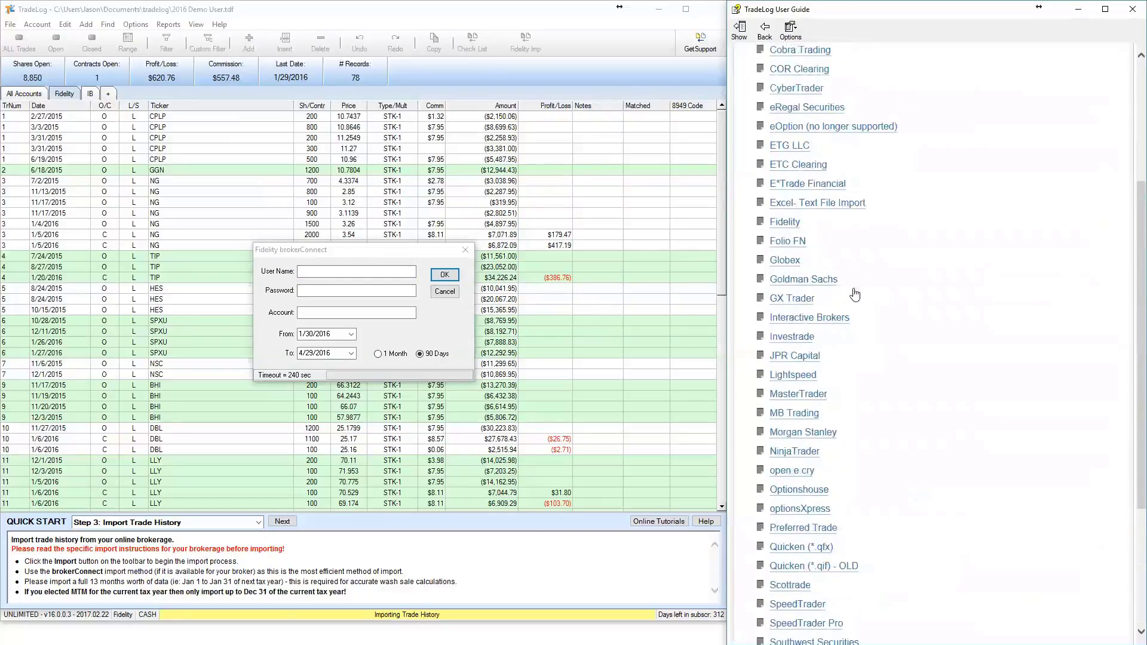
pyautogui.scroll(-2, 878, 269)
pyautogui.scroll(-3, 890, 191)
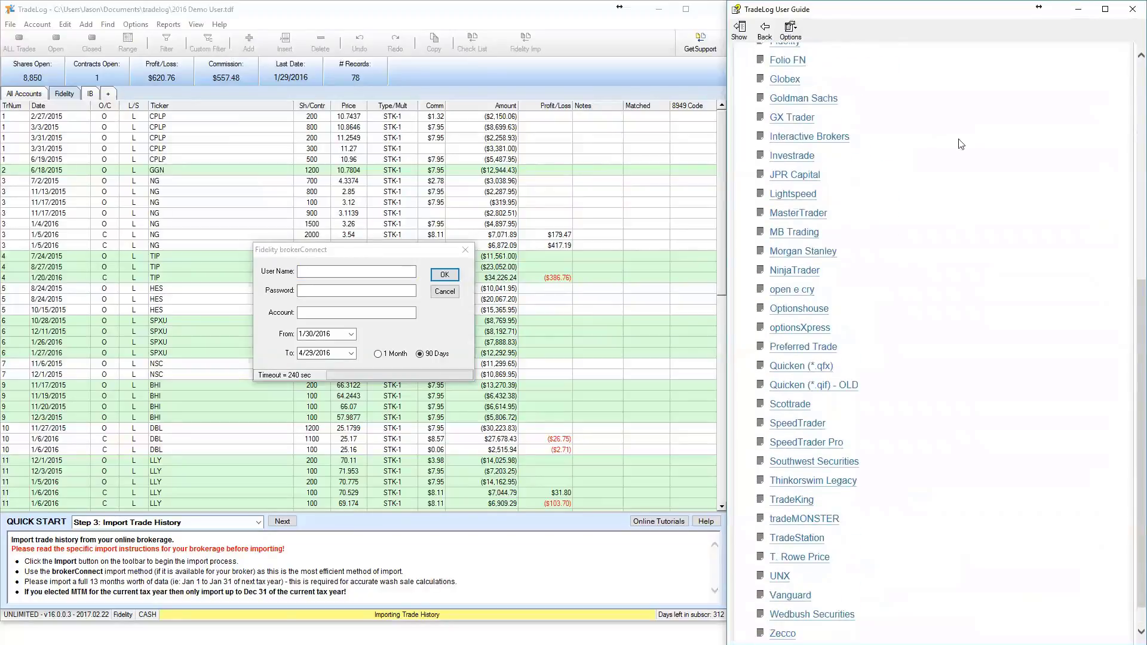
pyautogui.scroll(3, 955, 293)
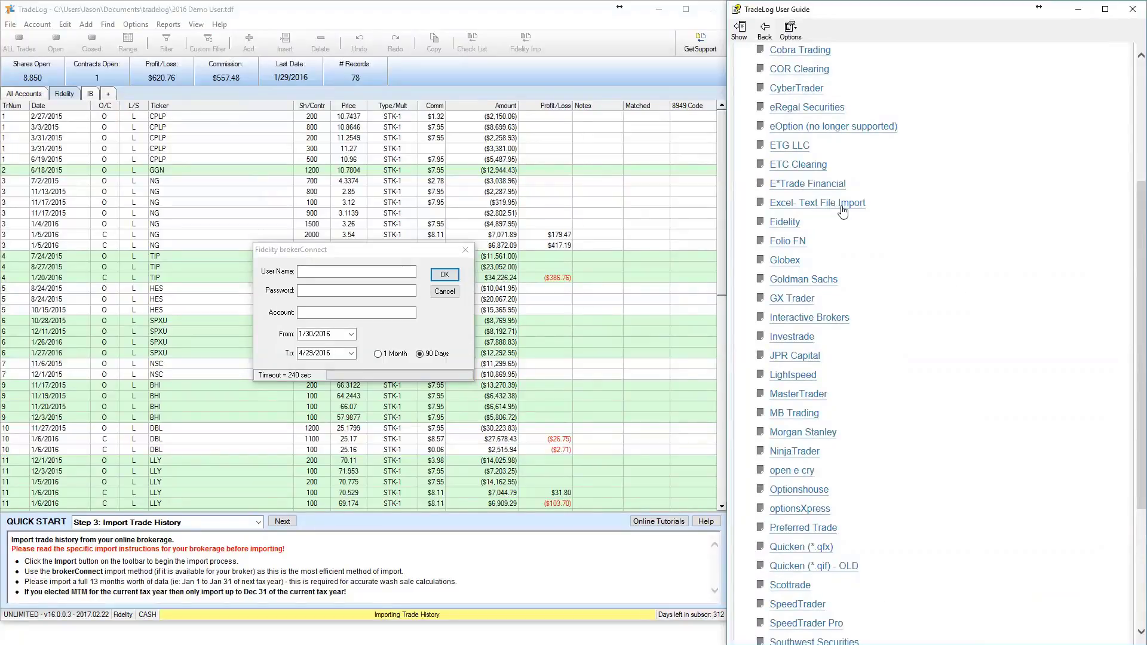
pyautogui.scroll(4, 852, 216)
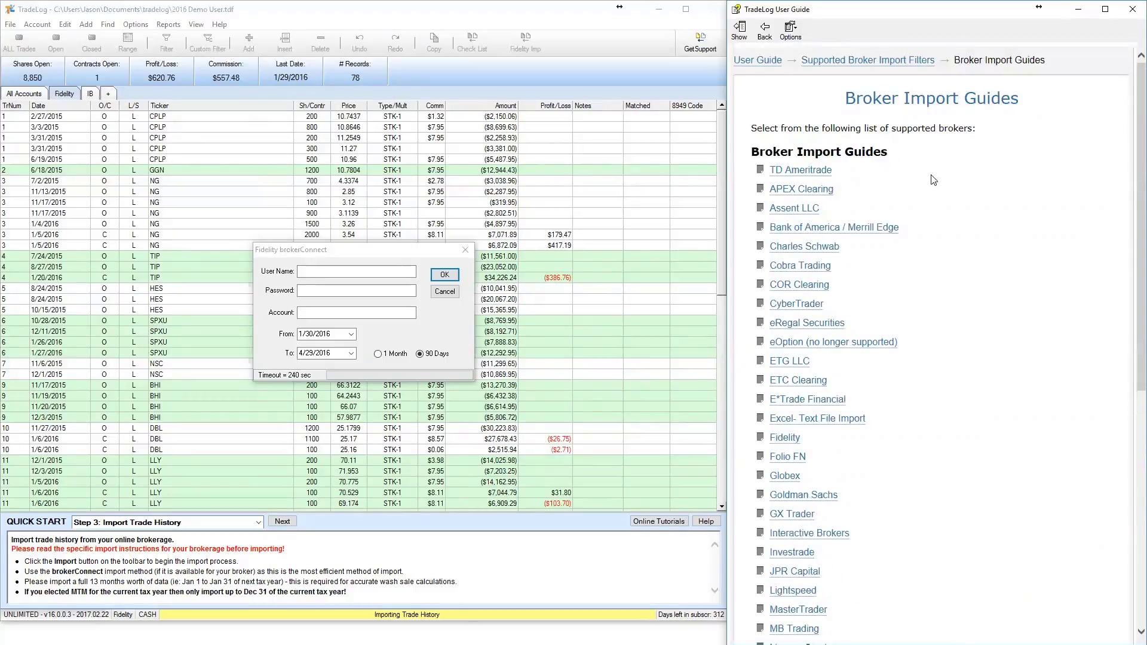
pyautogui.click(765, 42)
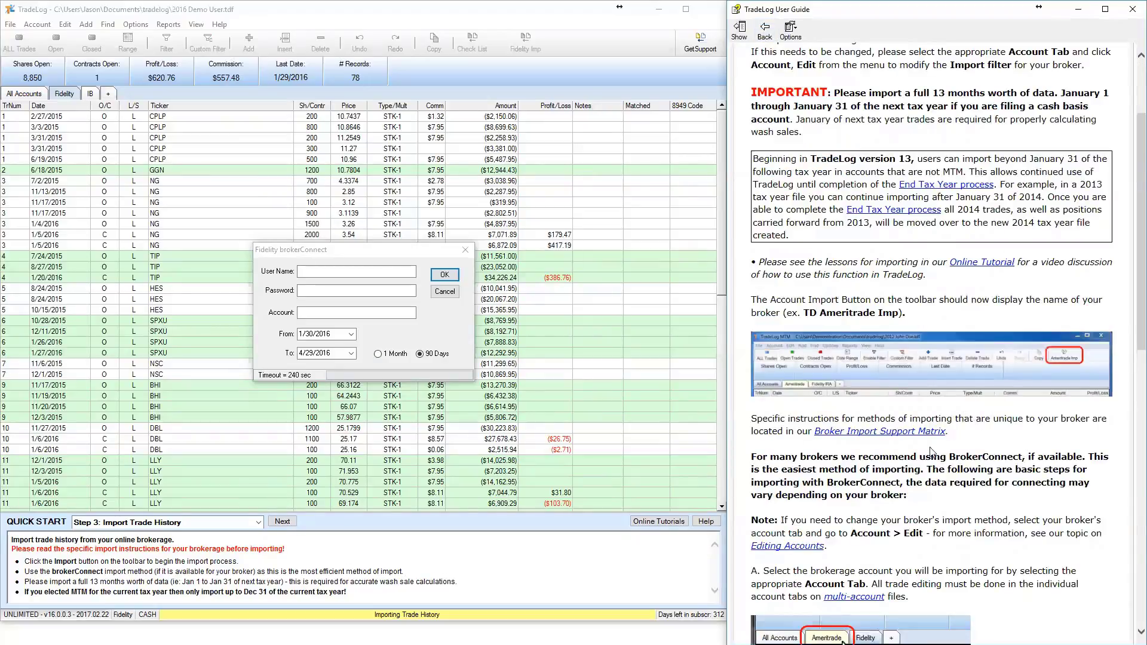
# - Import the Fidelity trades through brokerConnect and save the imported records in the file
pyautogui.click(342, 254)
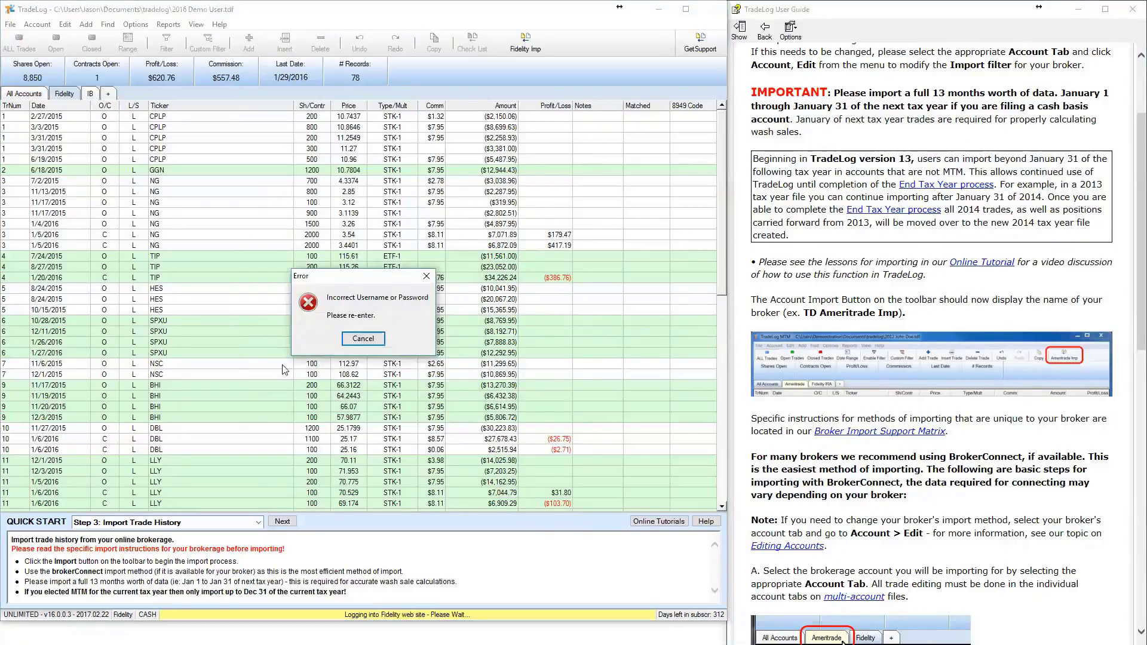
pyautogui.click(358, 338)
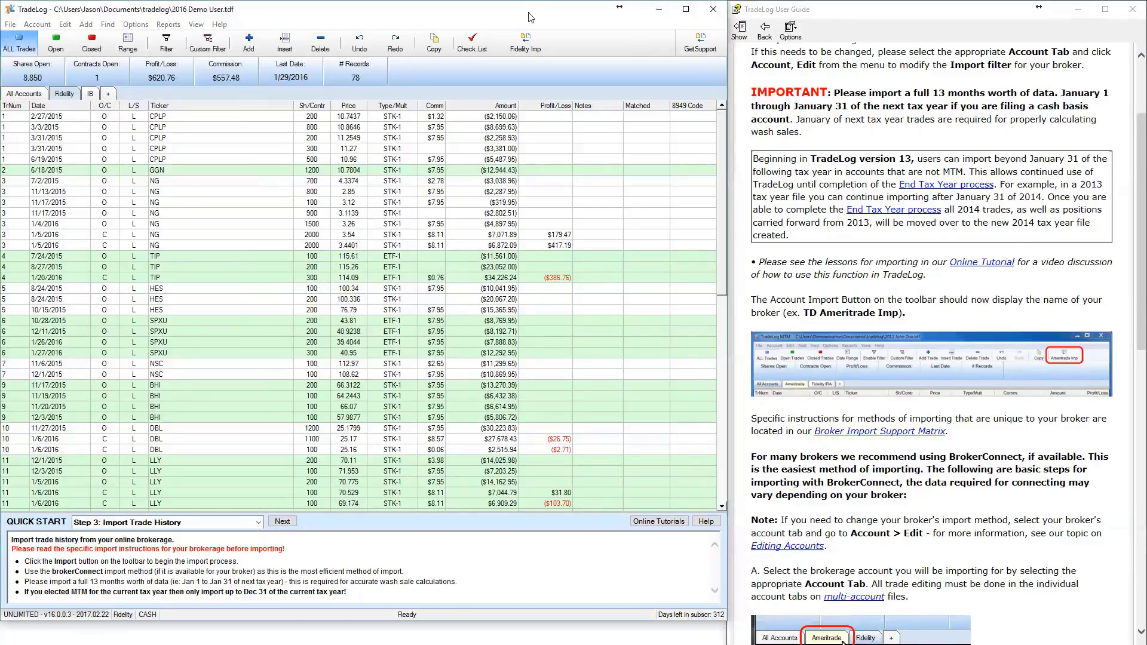
pyautogui.click(364, 338)
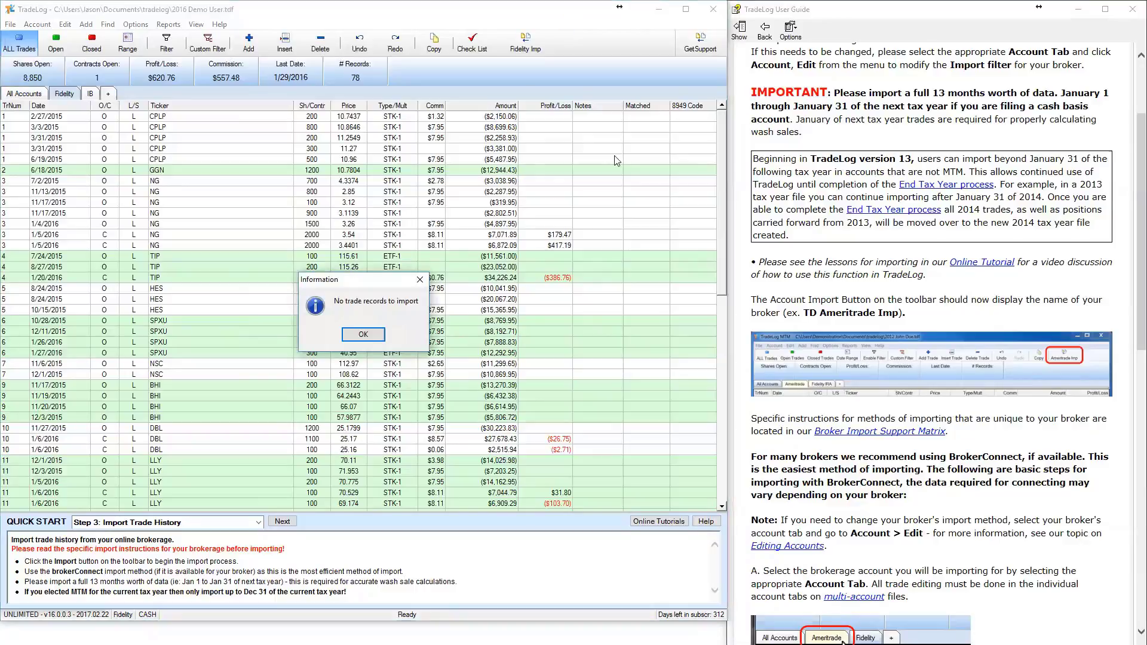
pyautogui.click(370, 338)
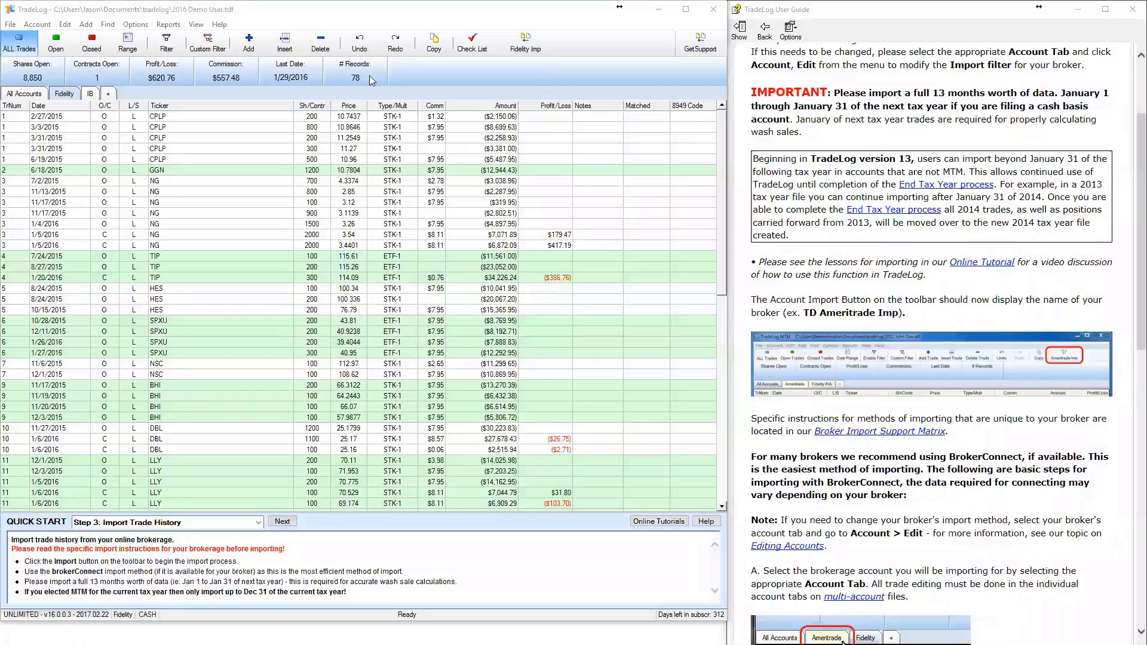
pyautogui.click(423, 17)
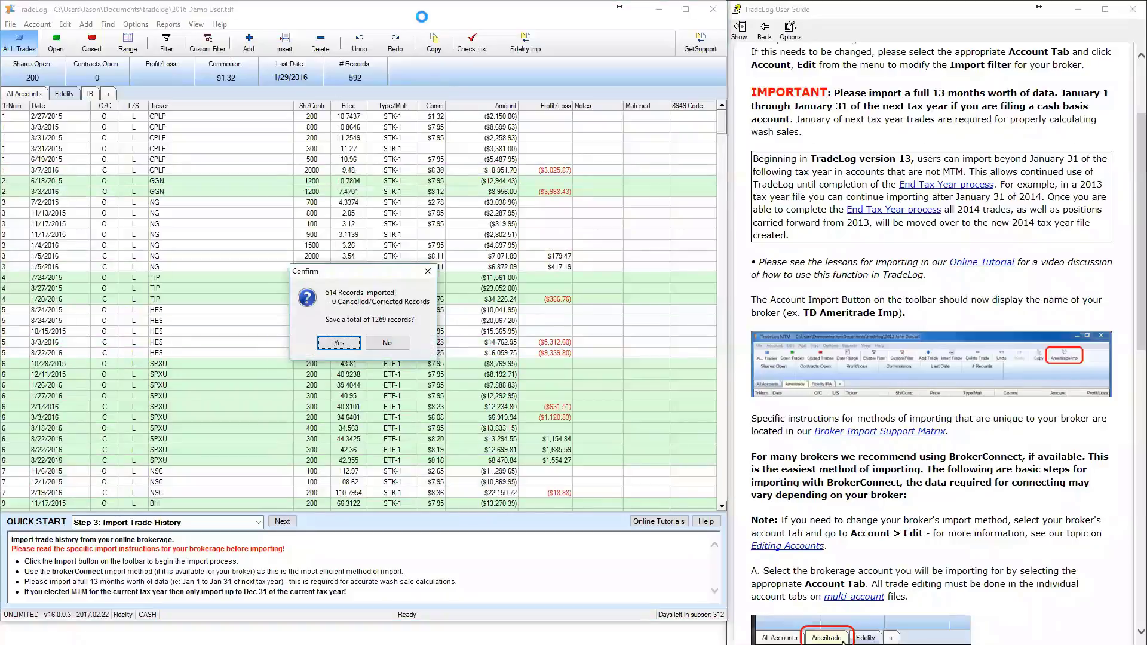
pyautogui.press('Return')
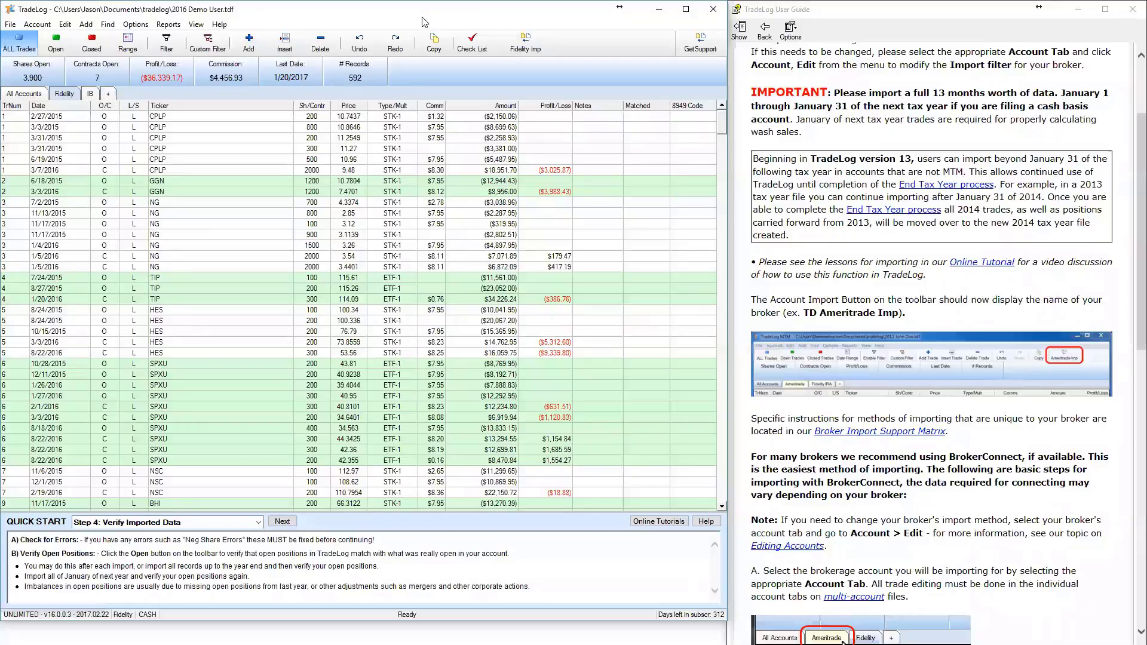
# - Switch to the IB account and import its trade history through brokerConnect
pyautogui.rightClick(102, 102)
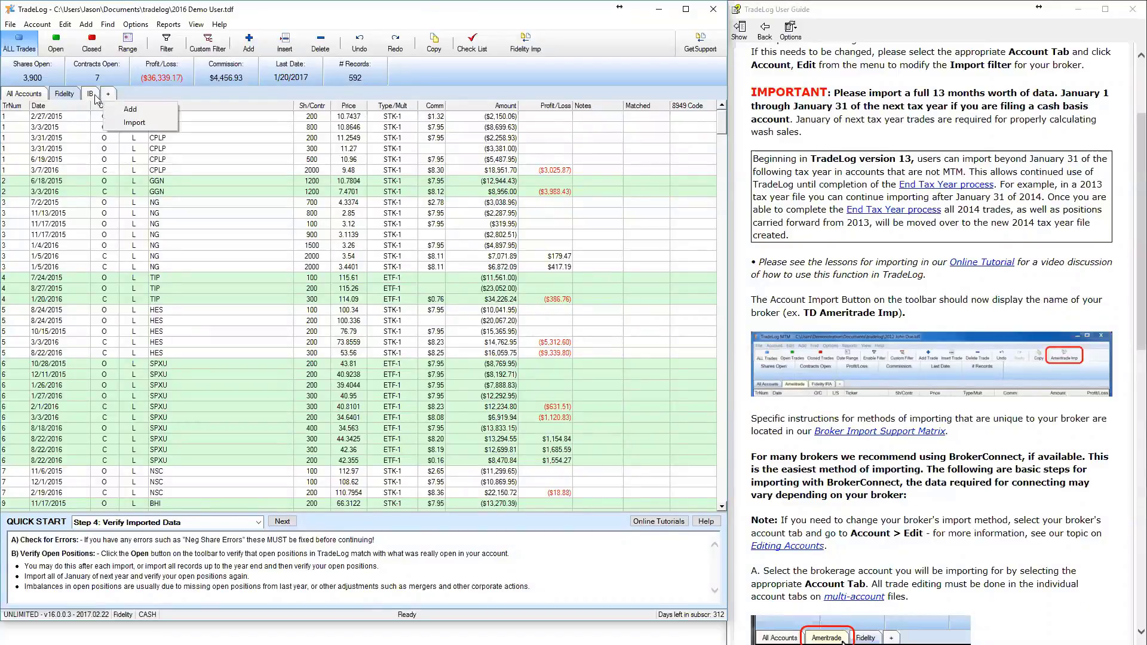
pyautogui.click(131, 160)
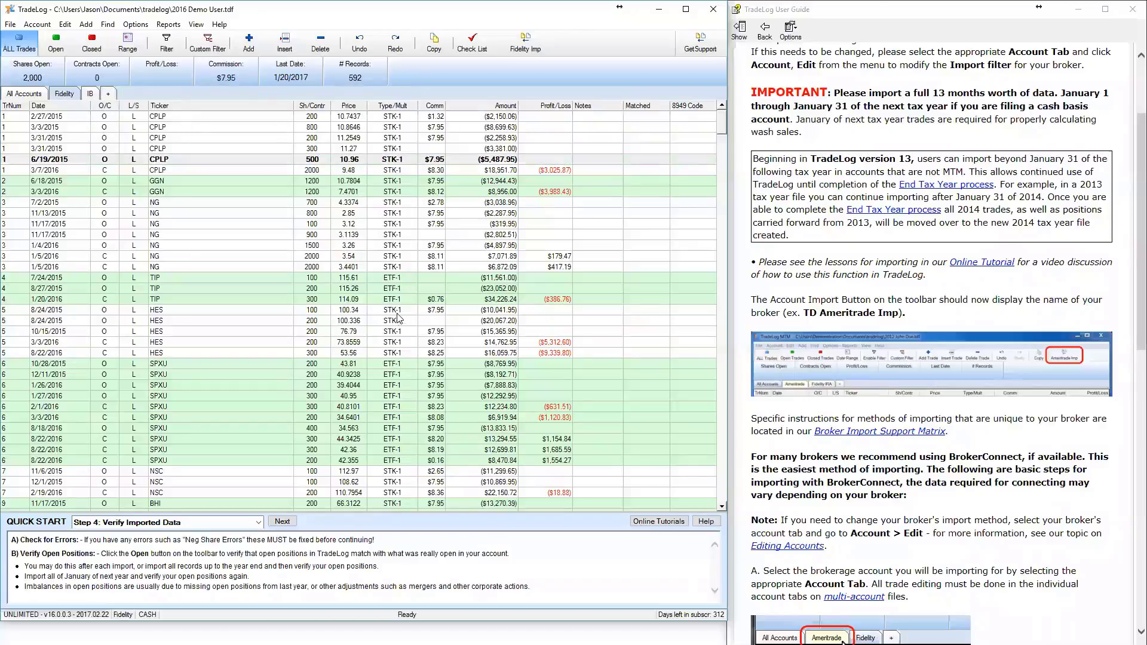
pyautogui.click(94, 94)
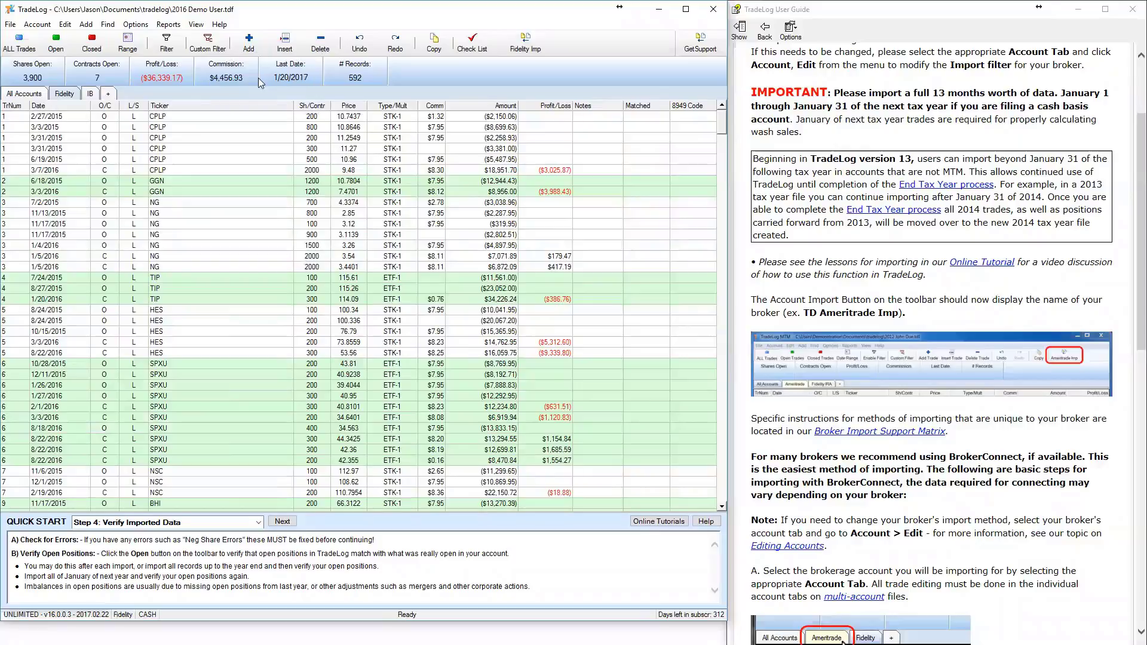
pyautogui.click(91, 95)
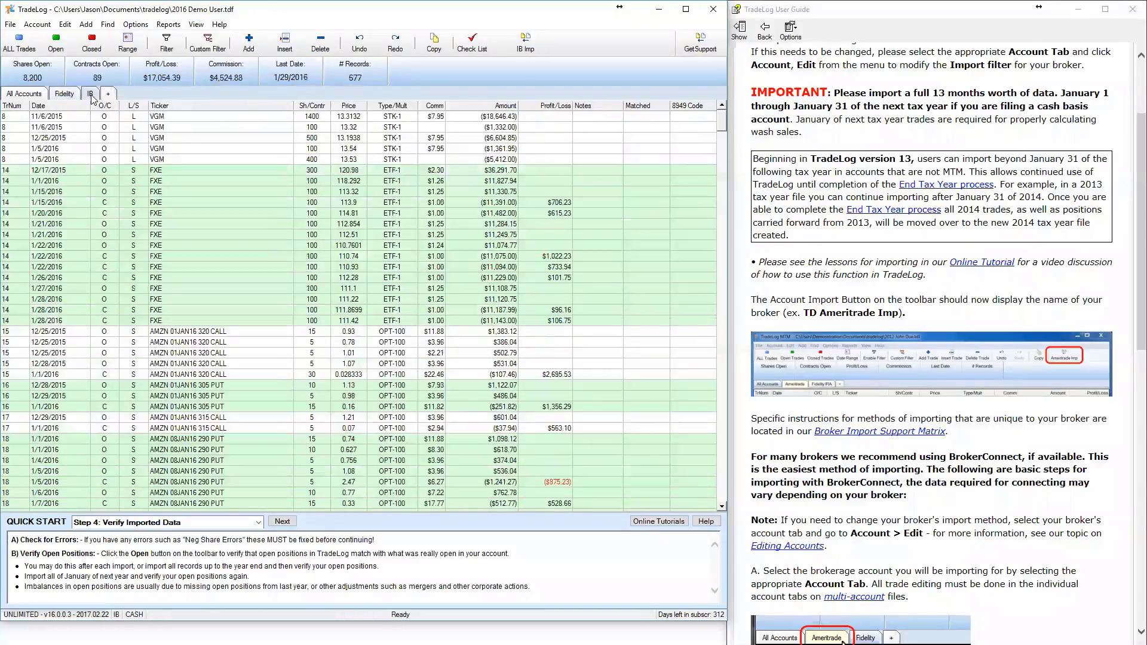
pyautogui.click(525, 40)
pyautogui.click(339, 338)
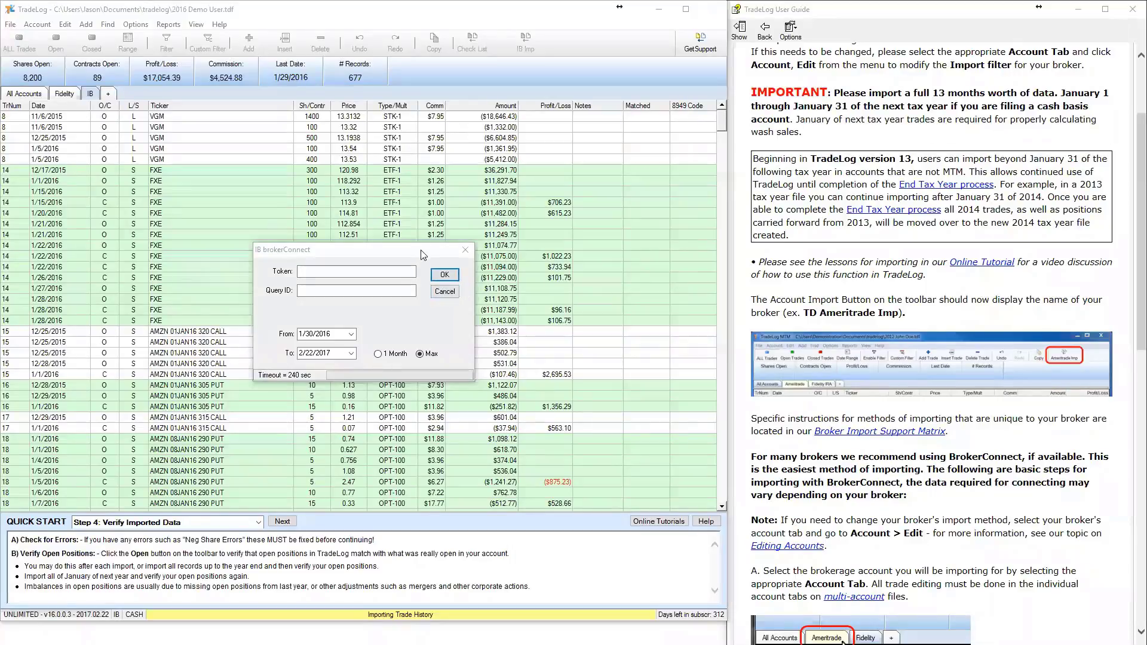
pyautogui.click(465, 249)
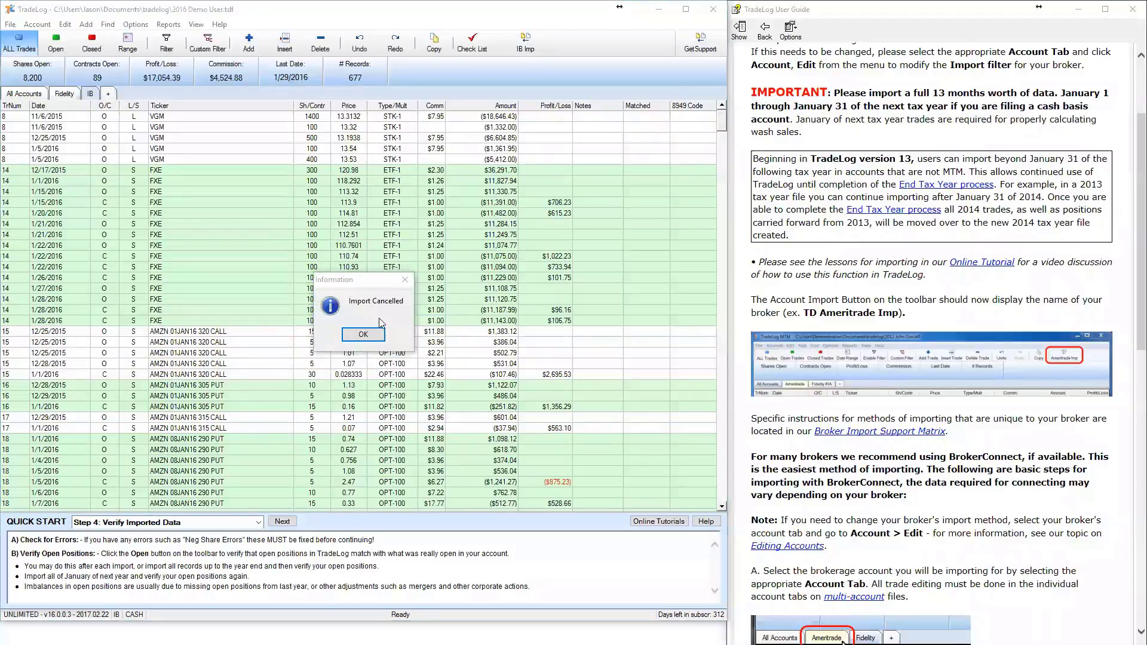
pyautogui.click(371, 336)
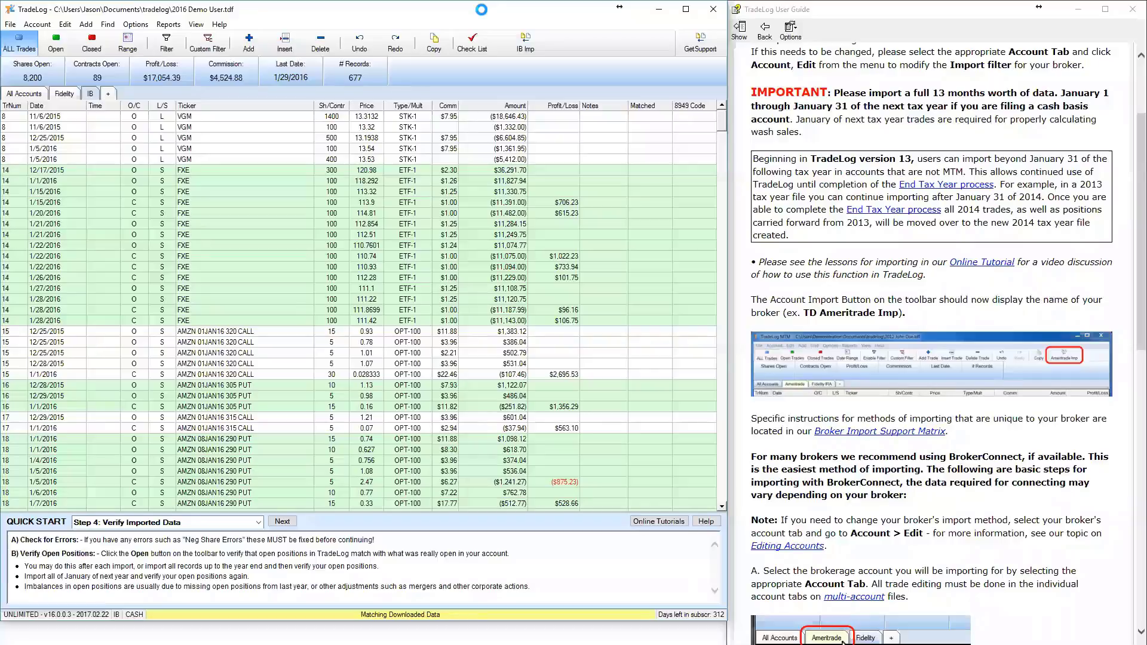
pyautogui.press('Return')
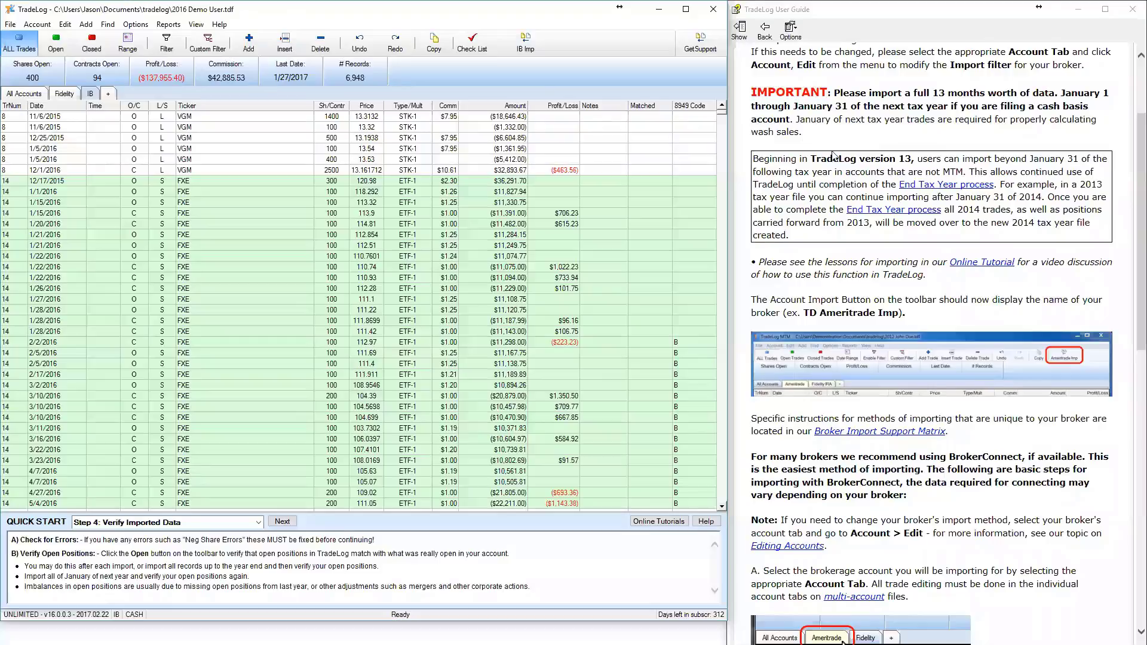
# - Read the guide's BrokerConnect login and date range instructions for importing trades, and return to the Fidelity account
pyautogui.scroll(3, 835, 156)
pyautogui.scroll(-3, 858, 184)
pyautogui.scroll(-10, 857, 184)
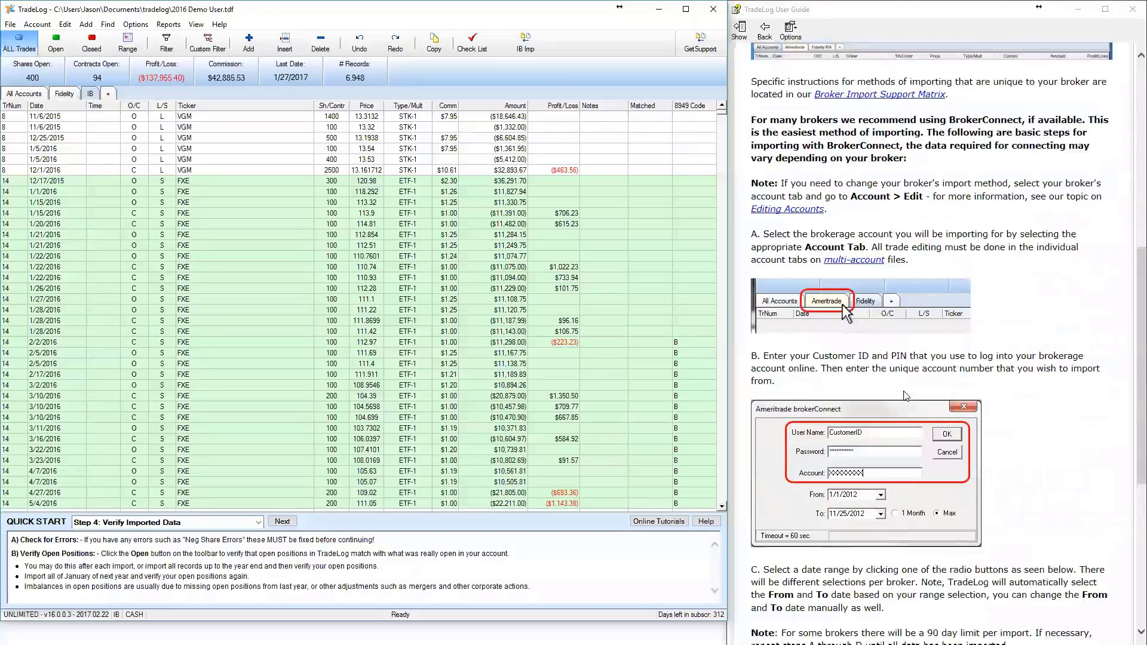
pyautogui.scroll(-1, 936, 392)
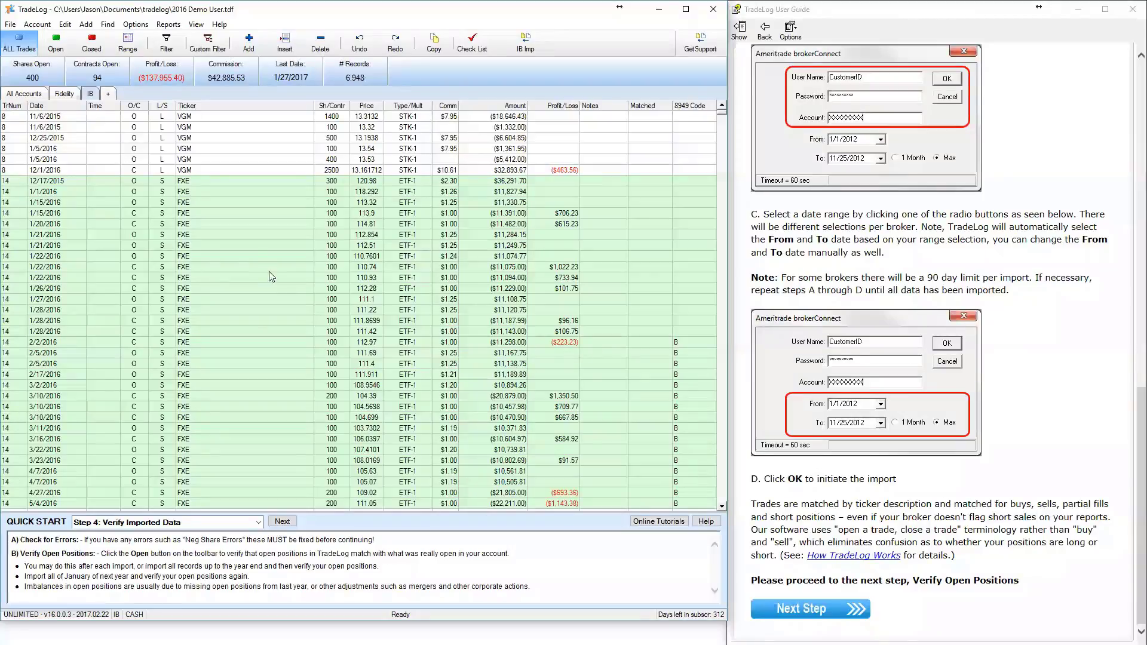
pyautogui.click(70, 95)
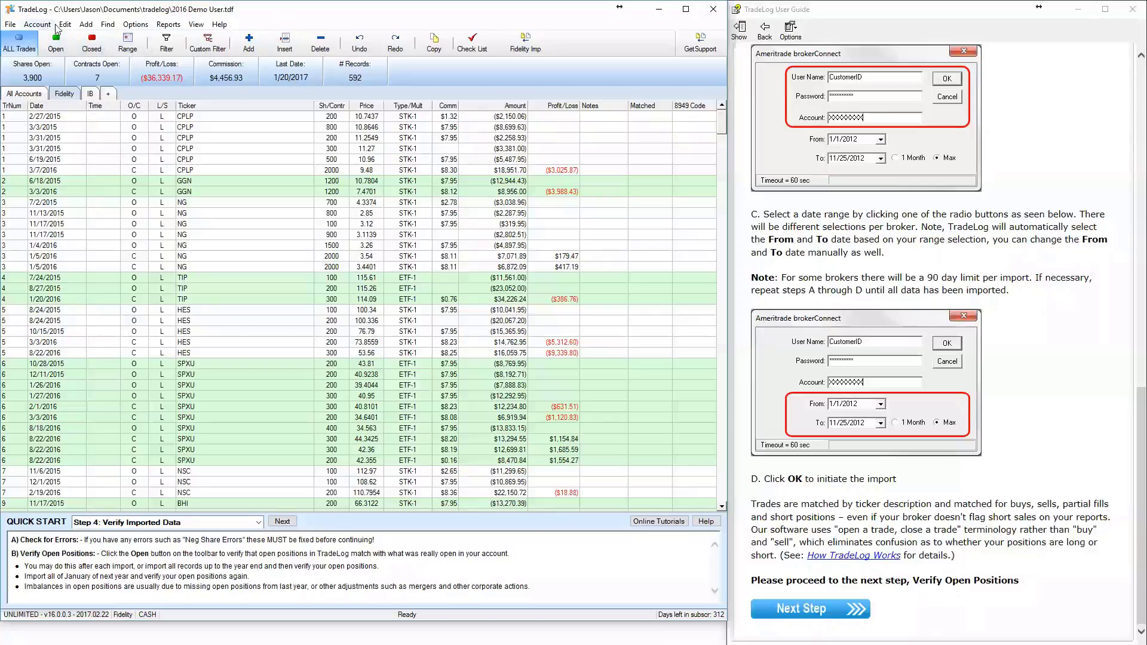
pyautogui.click(1084, 260)
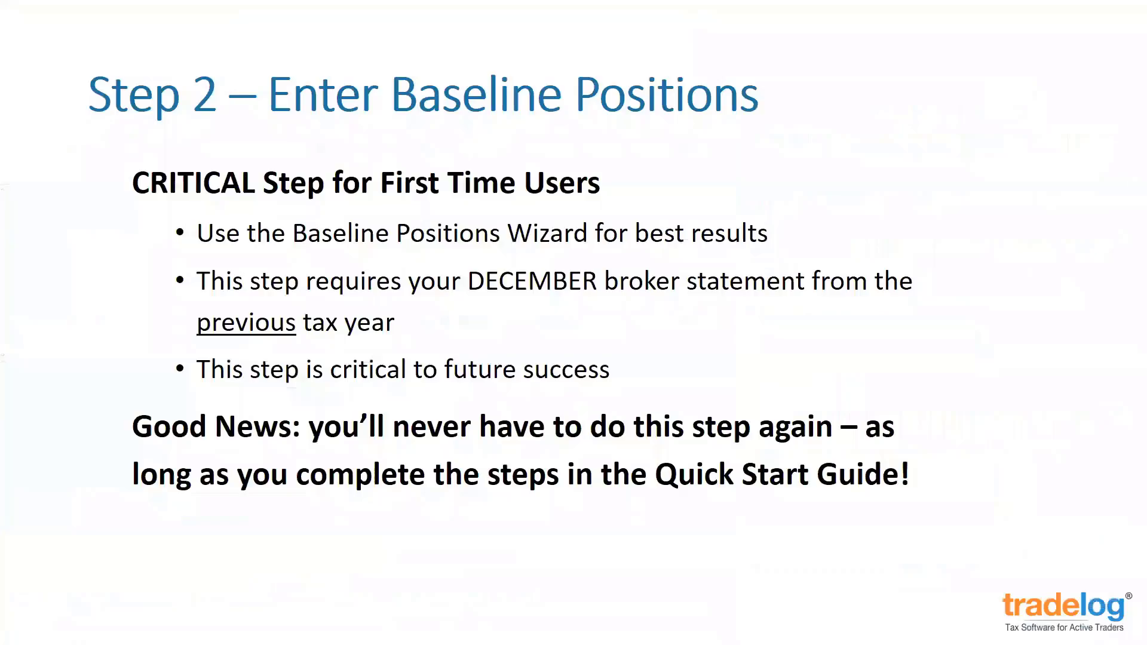
pyautogui.click(804, 457)
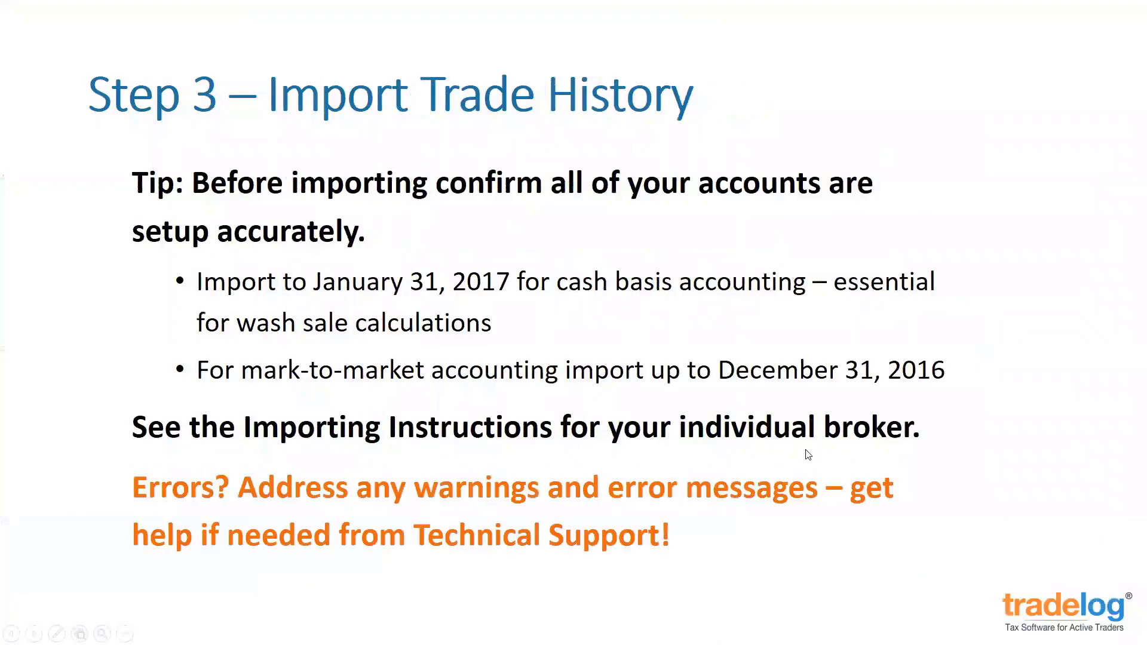
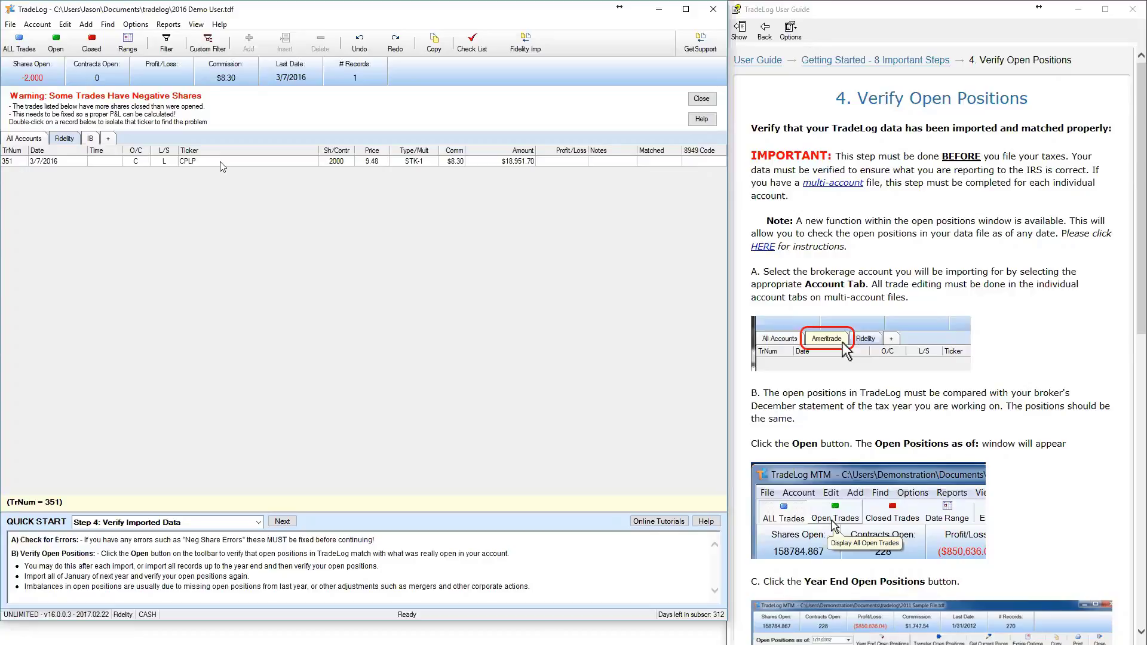
# - Inspect the CPLP trade flagged for negative shares, and compare the trade records of the IB and Fidelity accounts
pyautogui.doubleClick(221, 163)
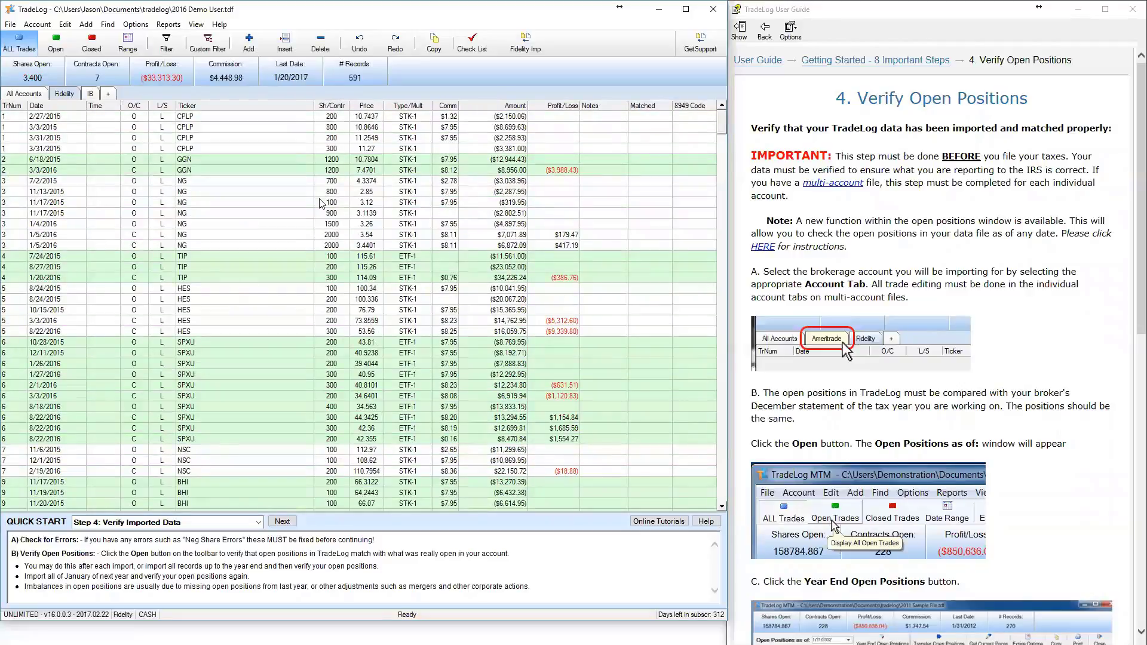
pyautogui.click(165, 311)
pyautogui.click(91, 93)
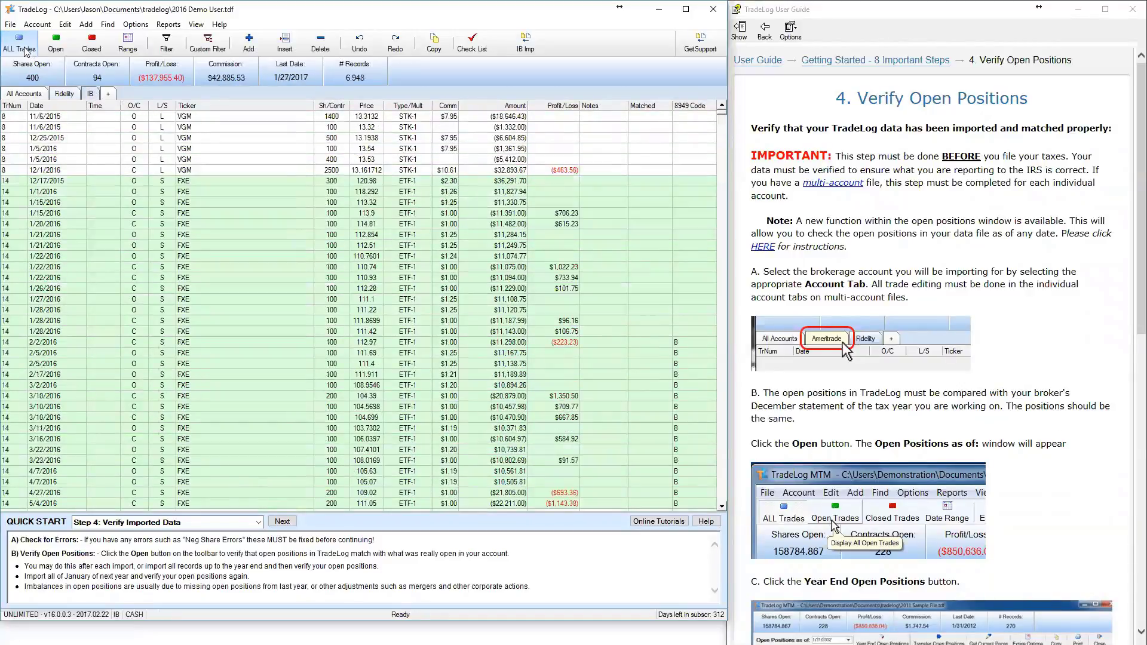
pyautogui.click(70, 94)
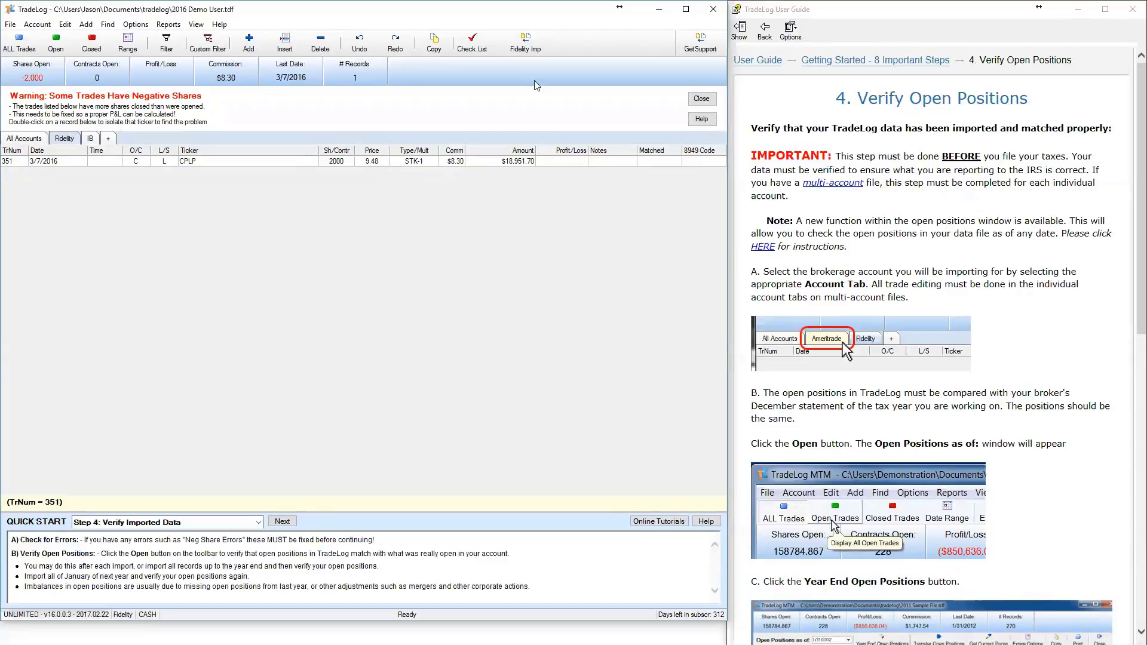
# - Undo the last record deletion in the Fidelity account
pyautogui.click(359, 43)
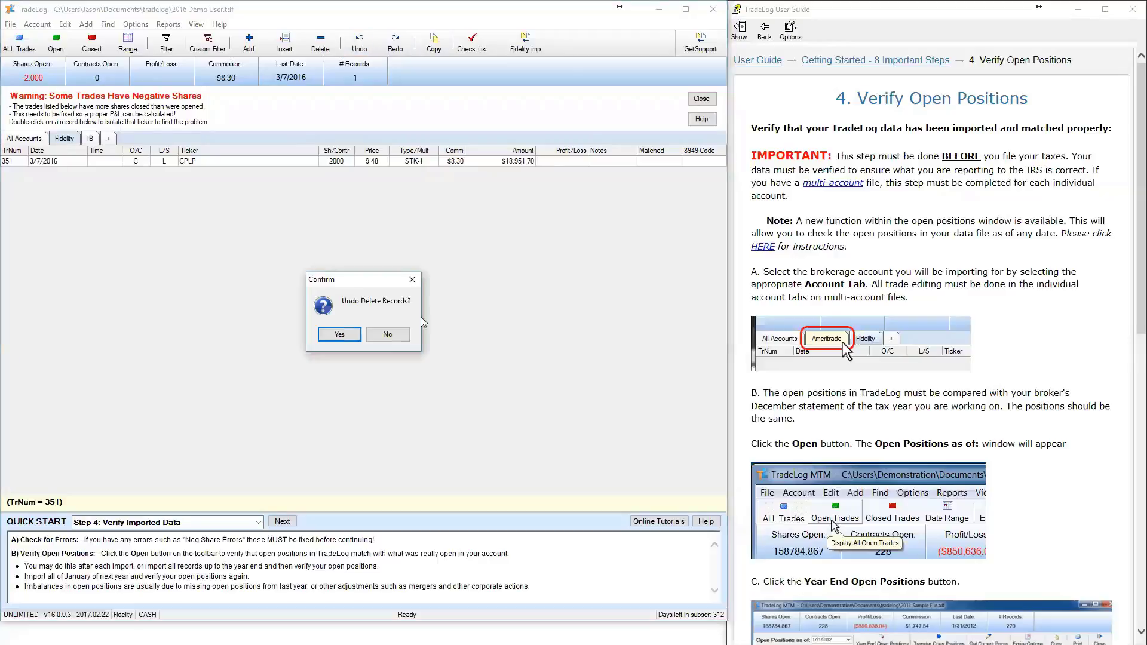
pyautogui.click(345, 336)
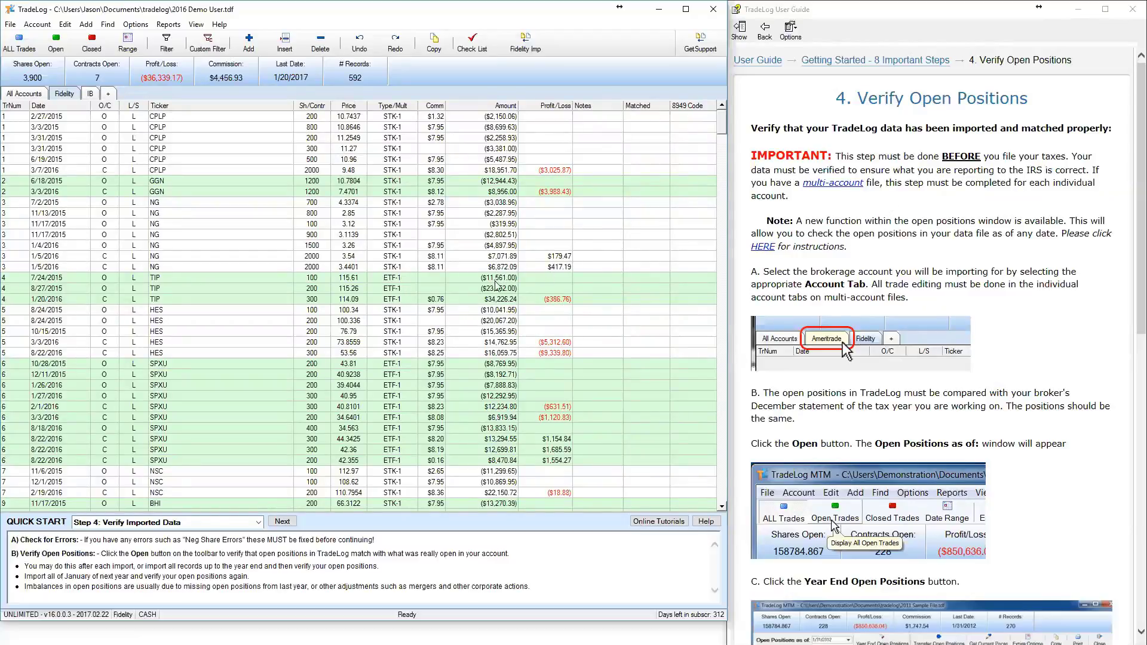
pyautogui.click(91, 93)
# - Read the guide's Verify Open Positions instructions and review the Fidelity account's open positions, including those at year end
pyautogui.scroll(-2, 954, 273)
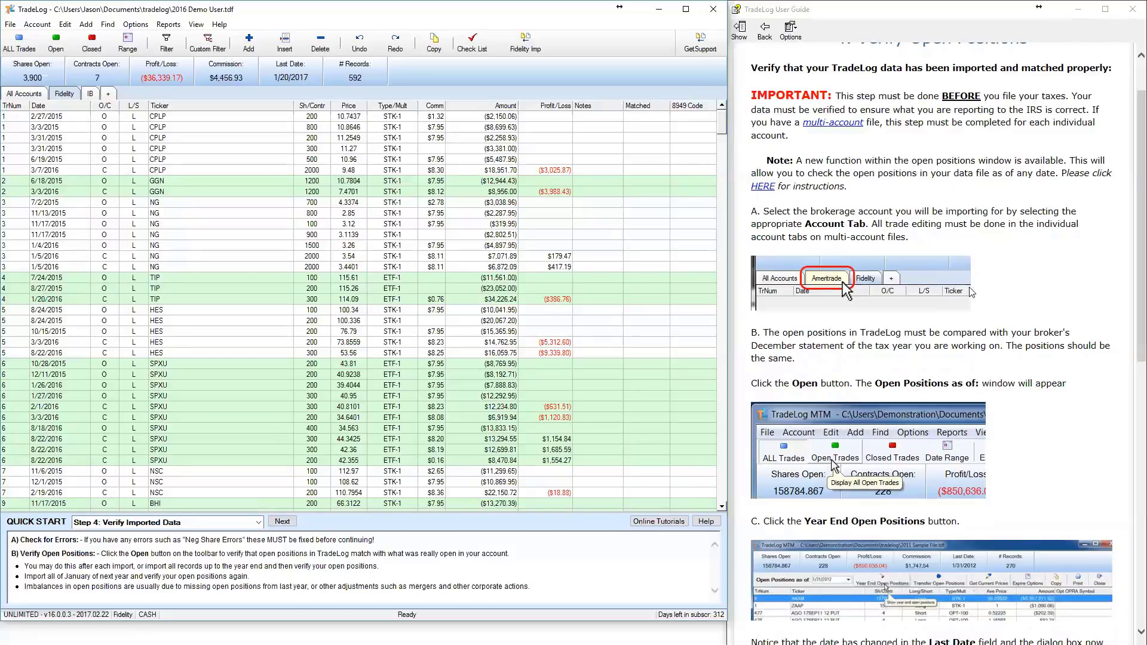
pyautogui.scroll(2, 970, 283)
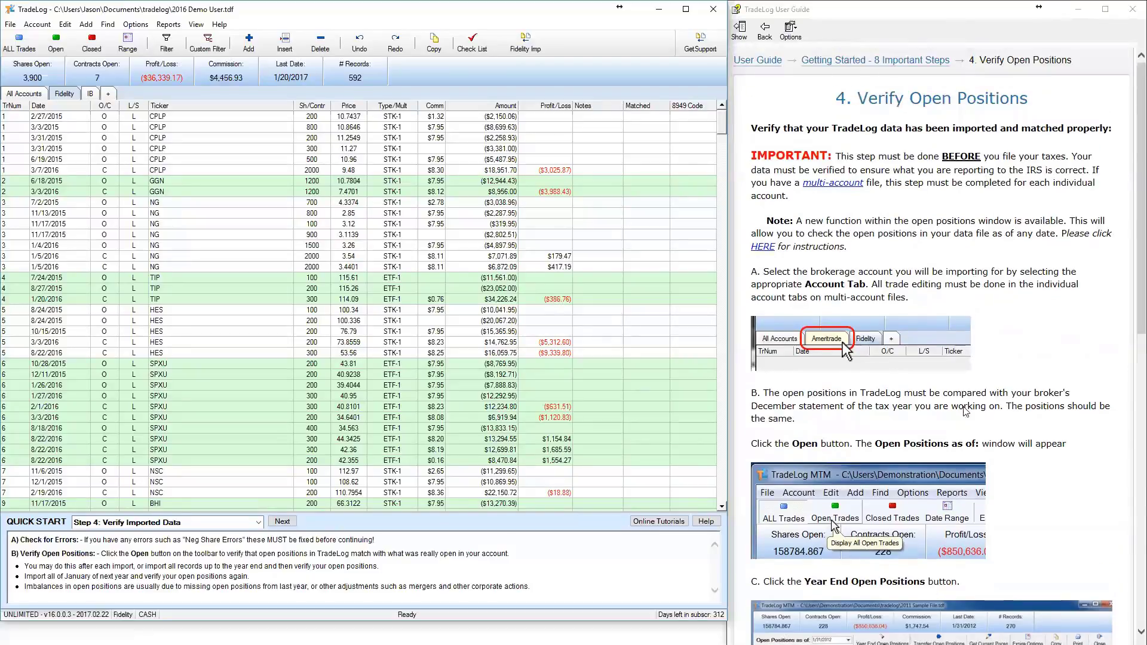
pyautogui.scroll(-3, 956, 358)
pyautogui.scroll(3, 906, 499)
pyautogui.click(55, 43)
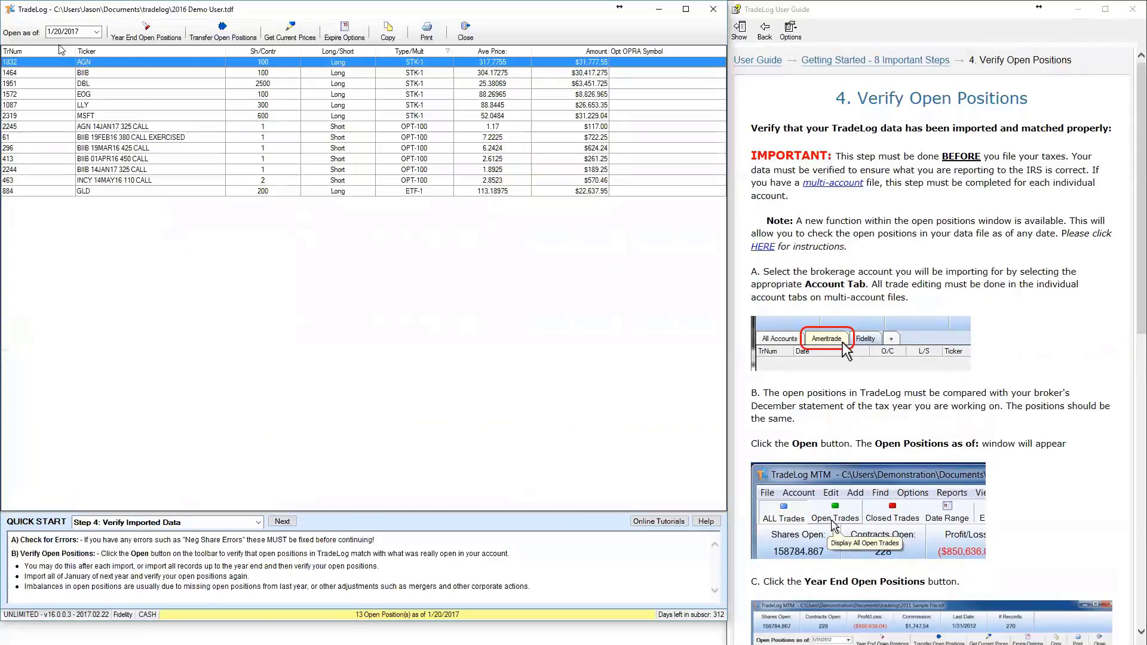
pyautogui.click(146, 30)
pyautogui.click(445, 31)
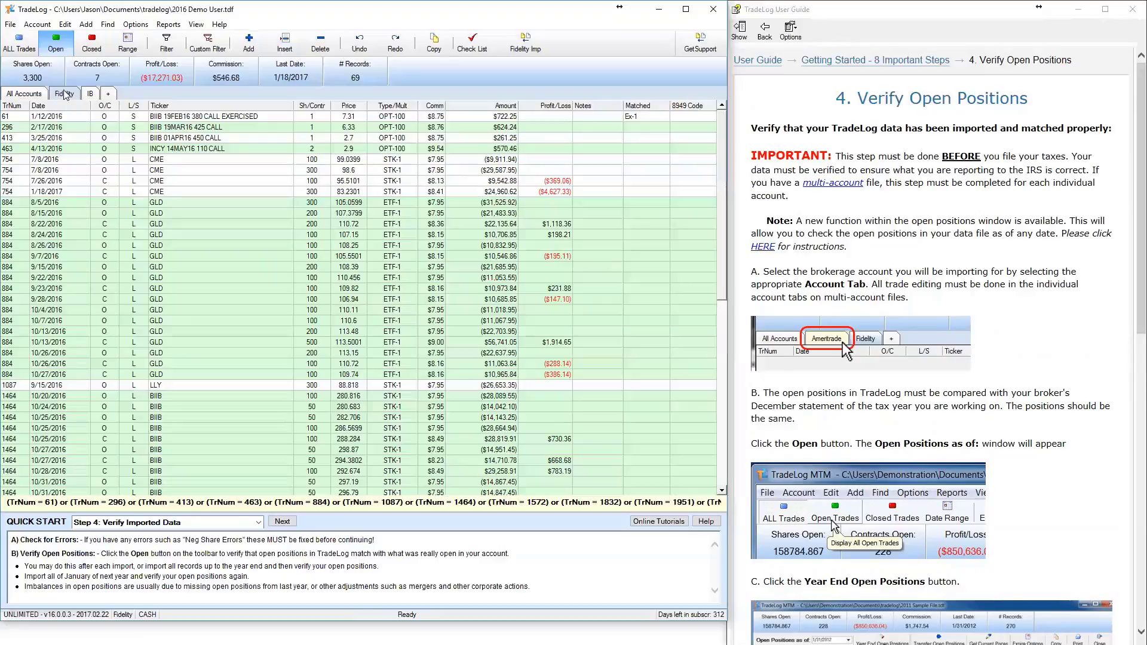
# - Review the Fidelity Year End Account Check List against the guide's advice on mismatched open positions, leaving the list unchecked
pyautogui.click(472, 43)
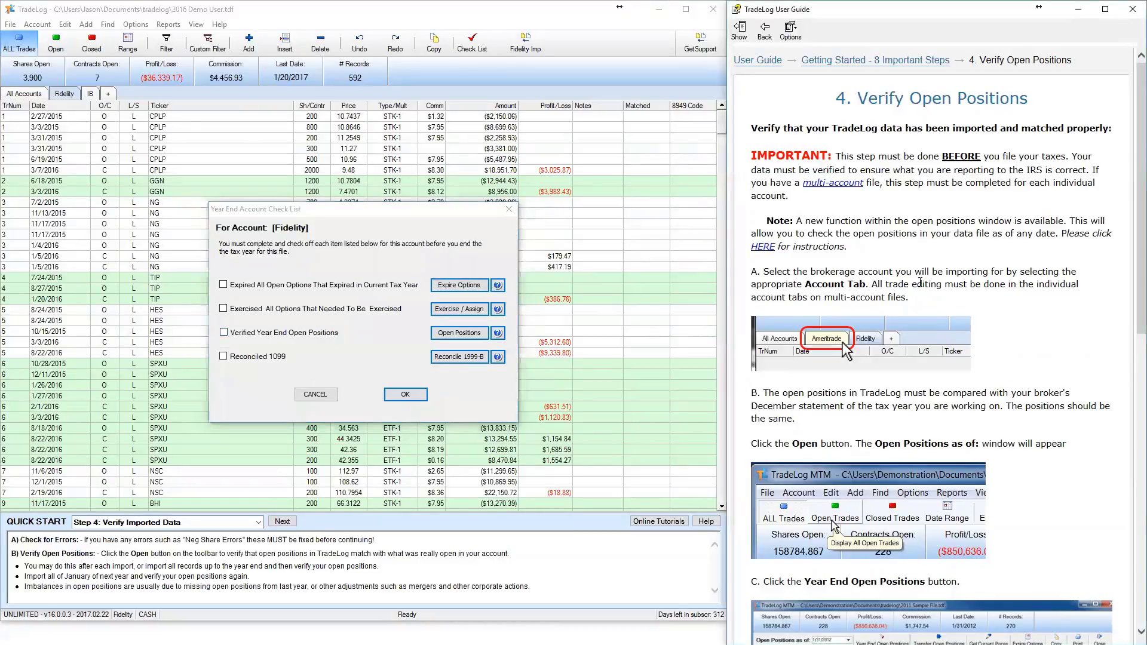
pyautogui.click(938, 276)
pyautogui.scroll(-3, 938, 276)
pyautogui.scroll(-8, 938, 276)
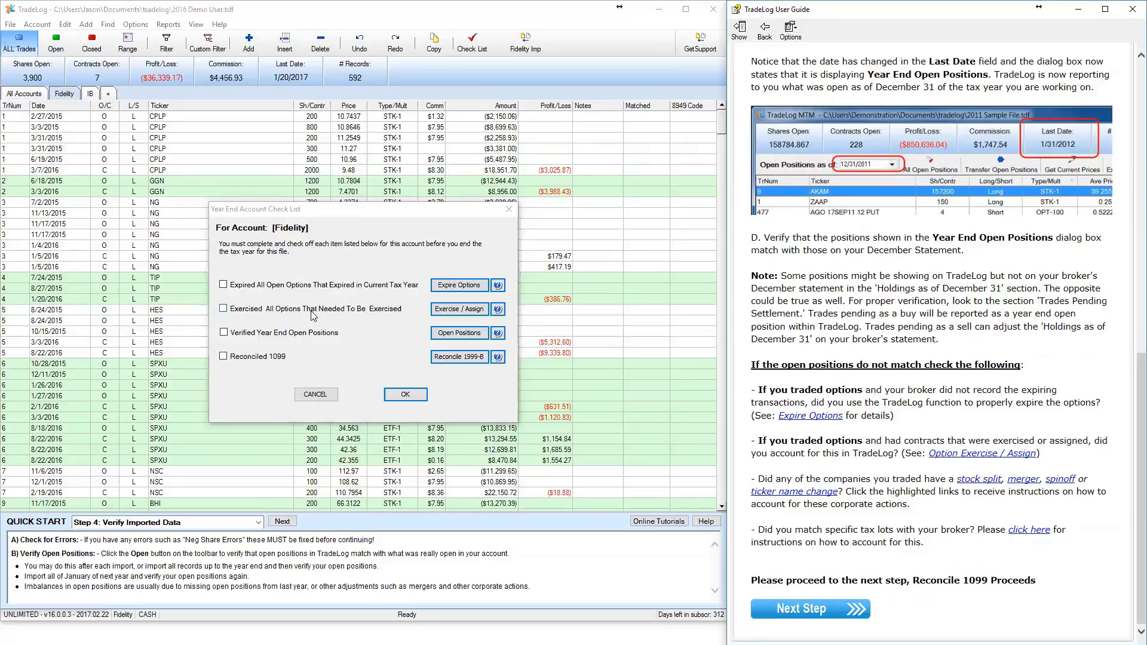
pyautogui.click(317, 394)
# - Examine the Fidelity year-end open positions for BIIB option contracts already past their expiration, and close the list
pyautogui.click(57, 48)
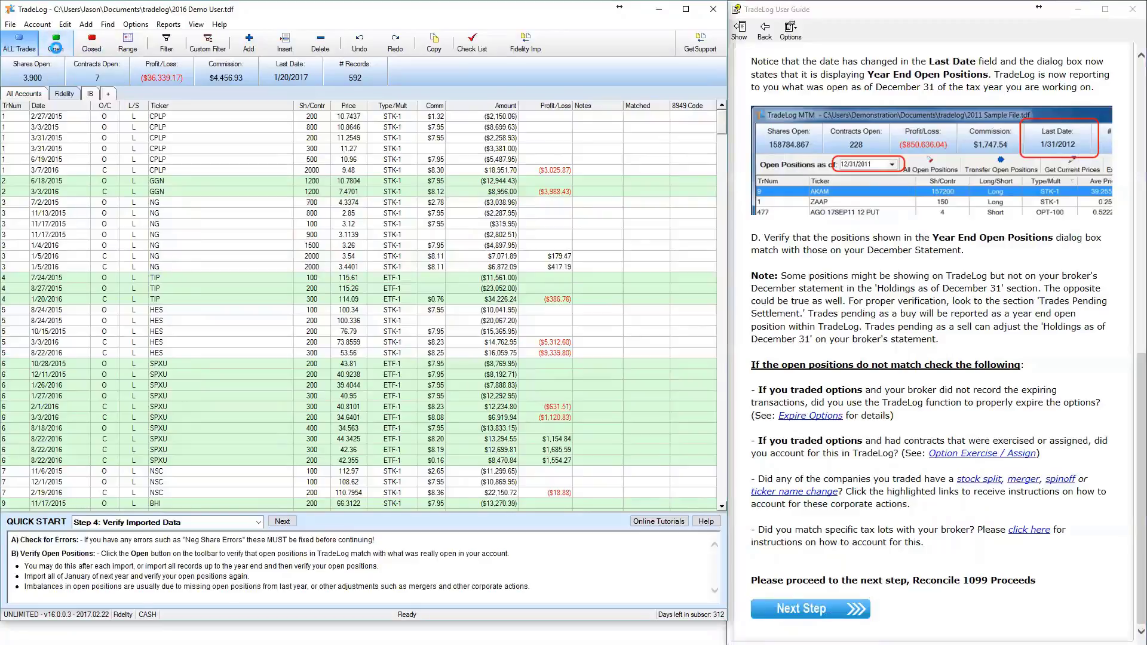
pyautogui.click(143, 37)
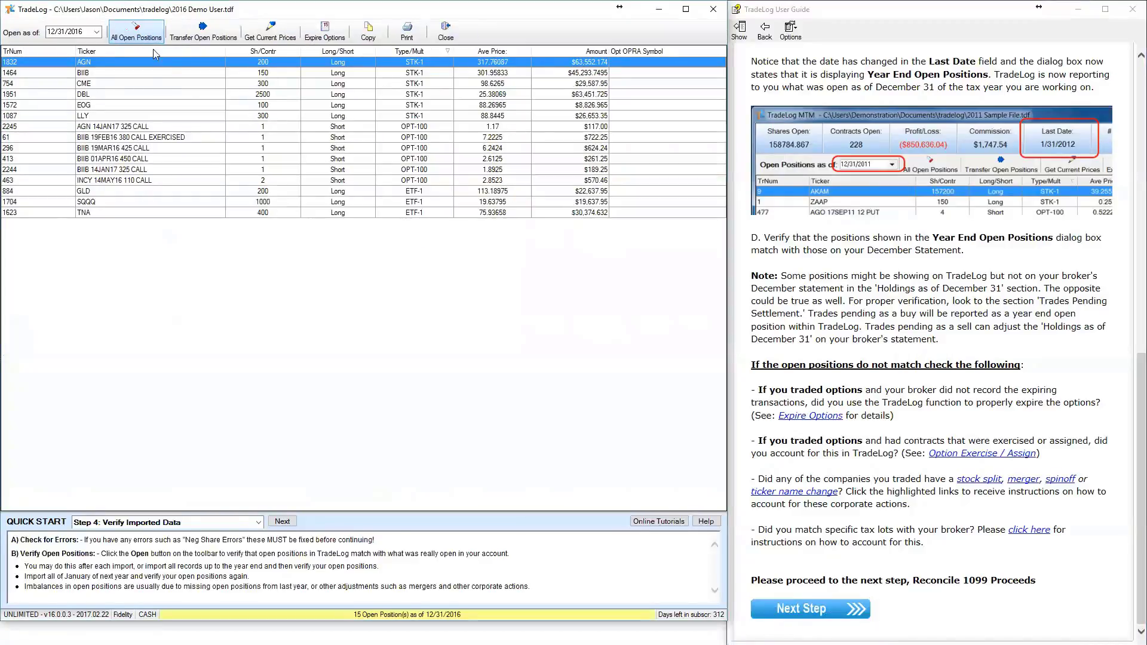
pyautogui.click(160, 149)
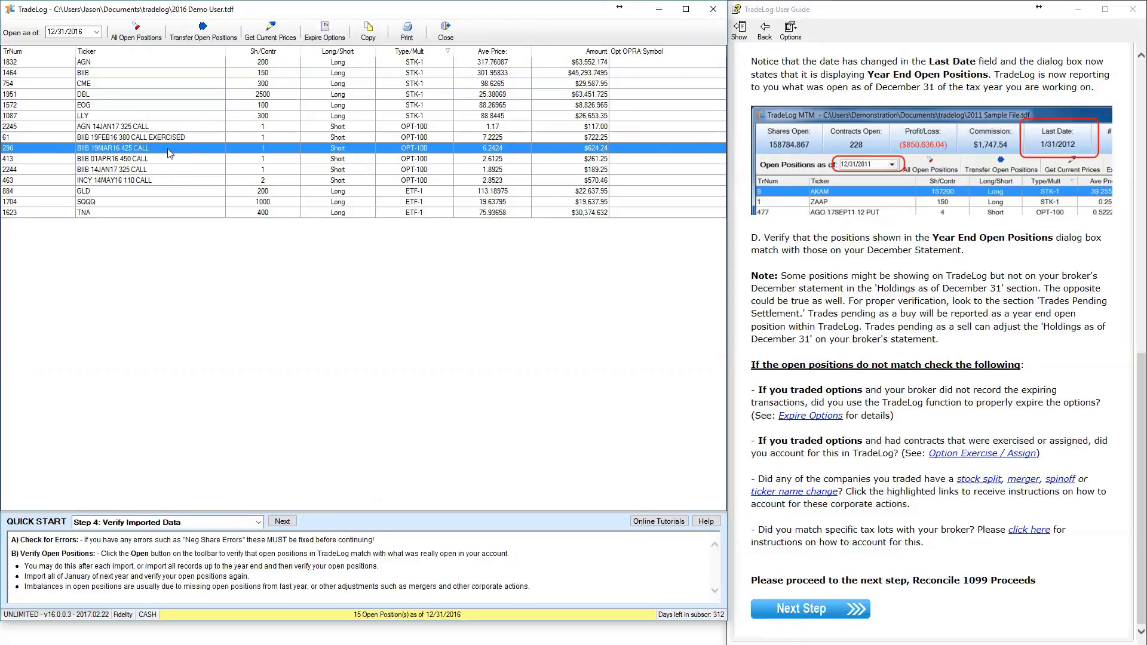
pyautogui.click(124, 160)
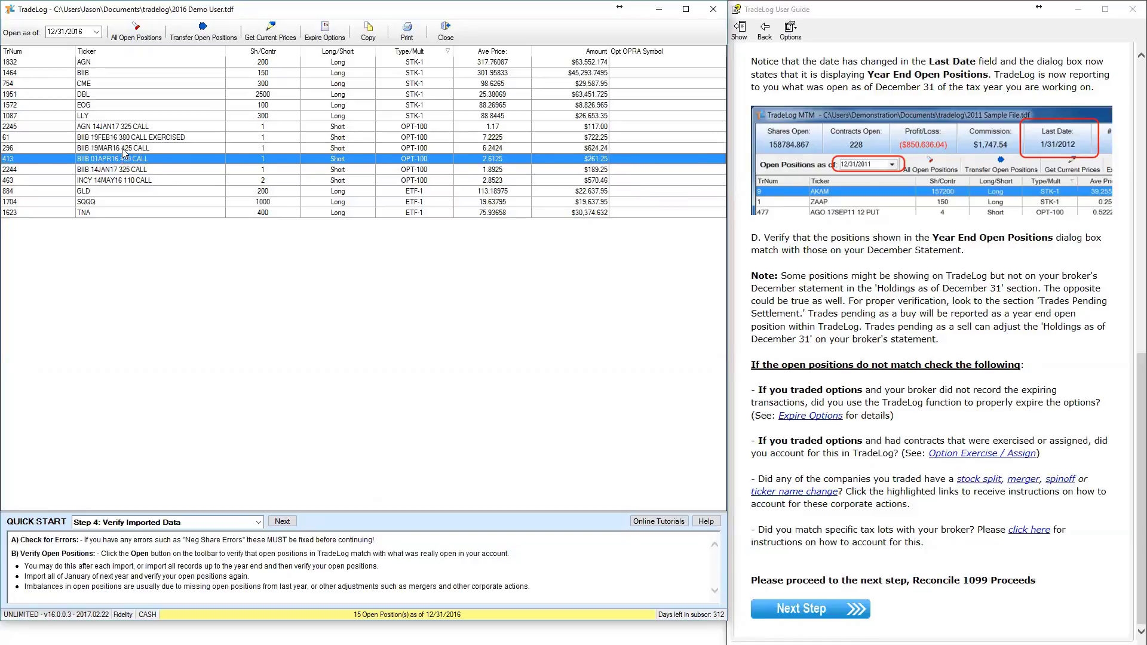
pyautogui.click(123, 150)
pyautogui.click(127, 160)
pyautogui.click(132, 172)
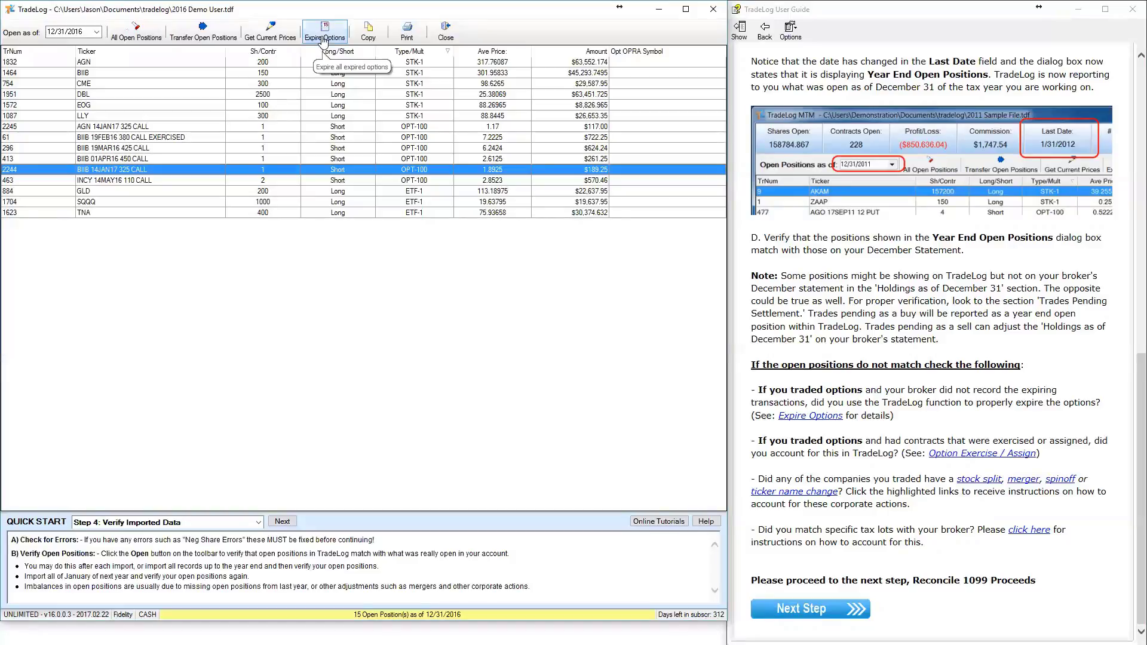
pyautogui.click(445, 31)
# - Expire and save the Fidelity account's options as of 1/20/2017 from the year-end check list, and check off the expired options item
pyautogui.click(471, 48)
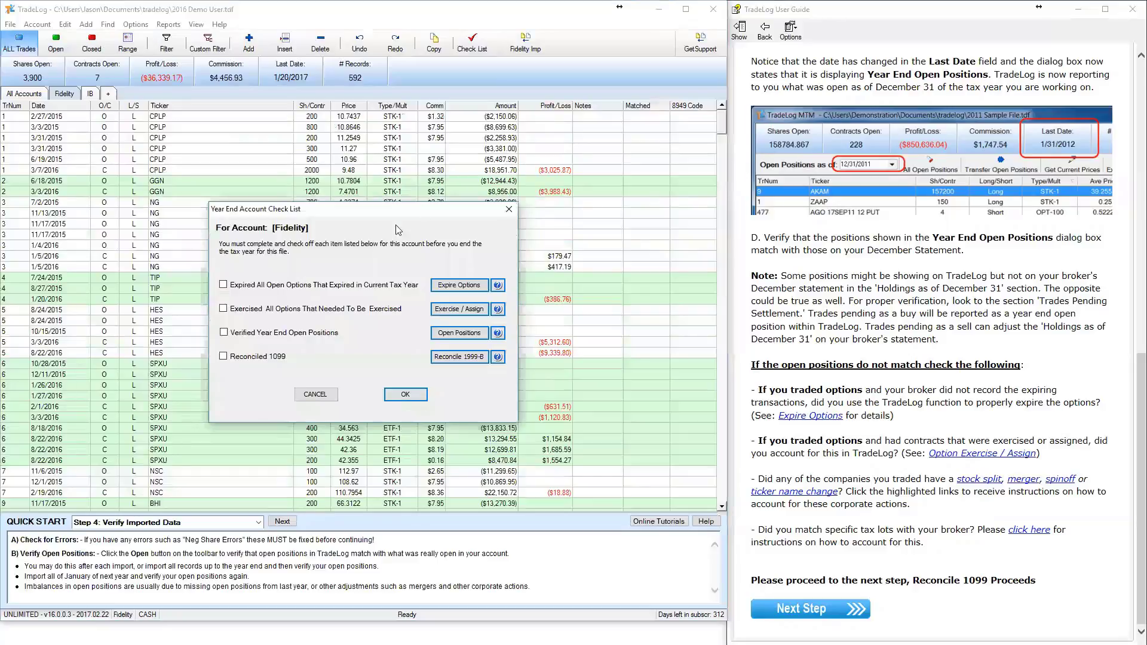
pyautogui.click(470, 287)
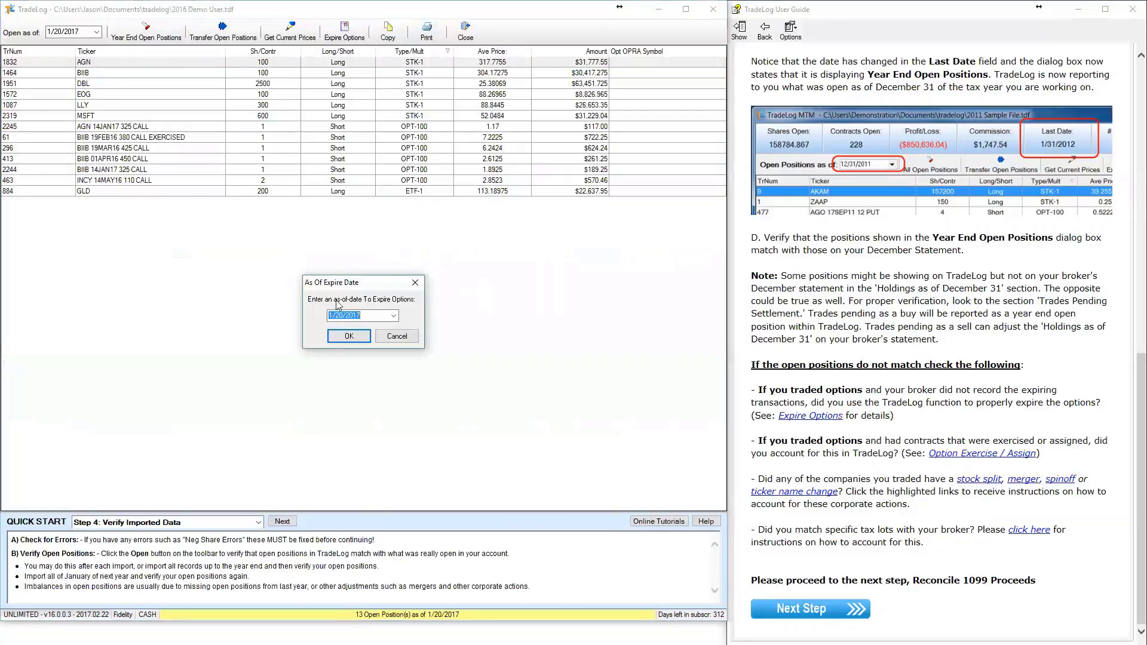
pyautogui.click(350, 333)
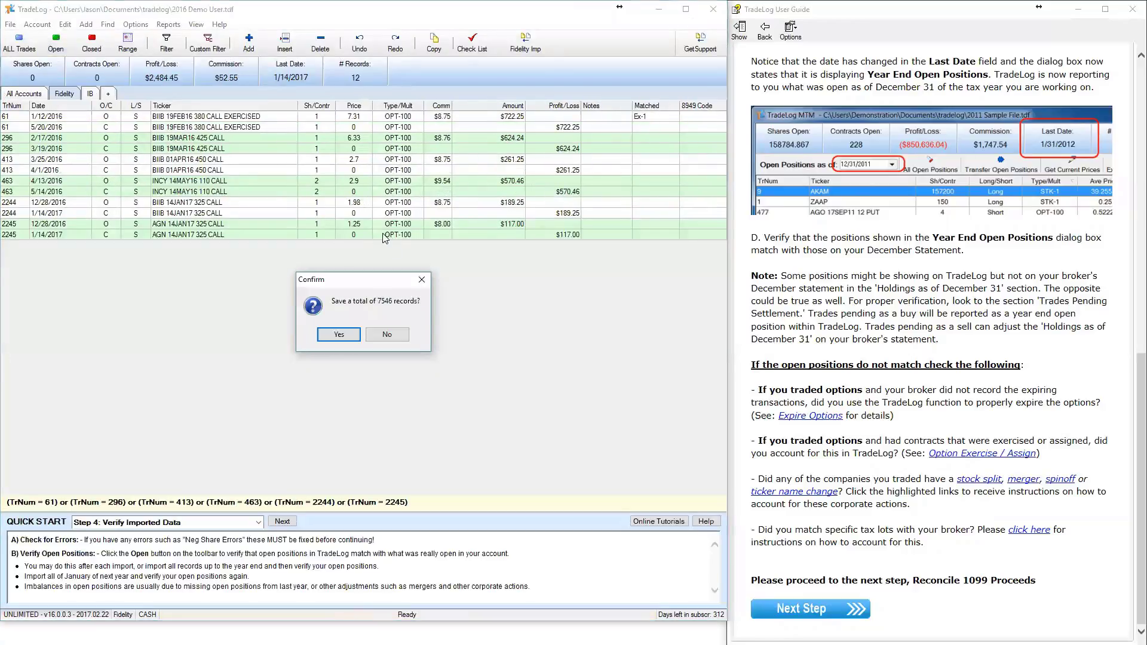
pyautogui.click(342, 337)
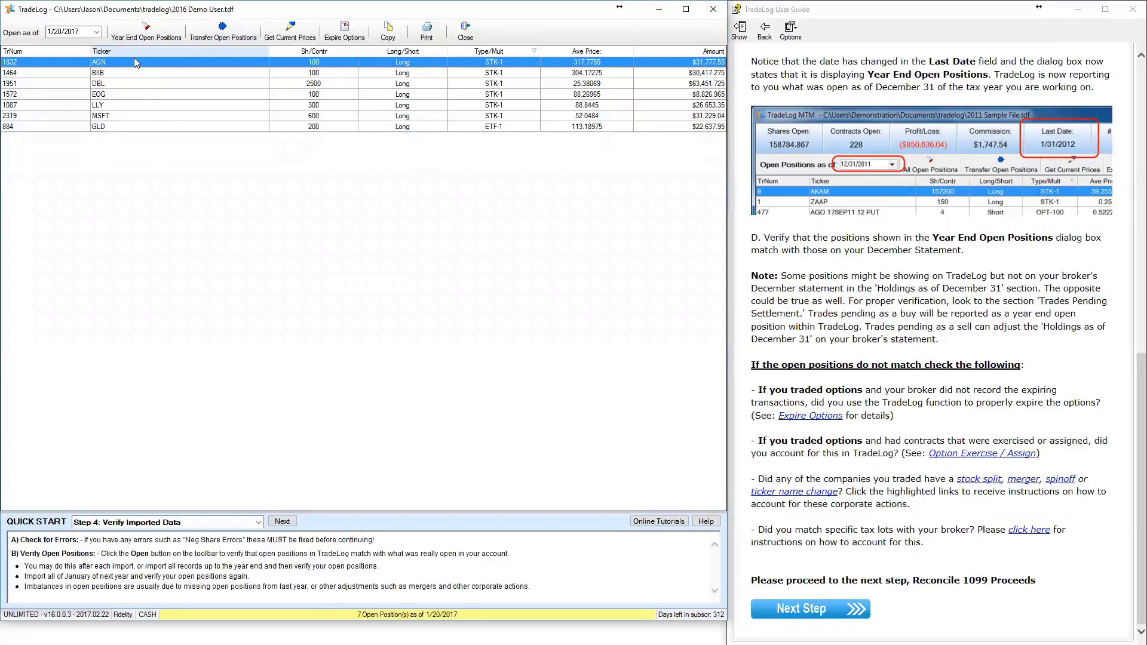
pyautogui.click(457, 40)
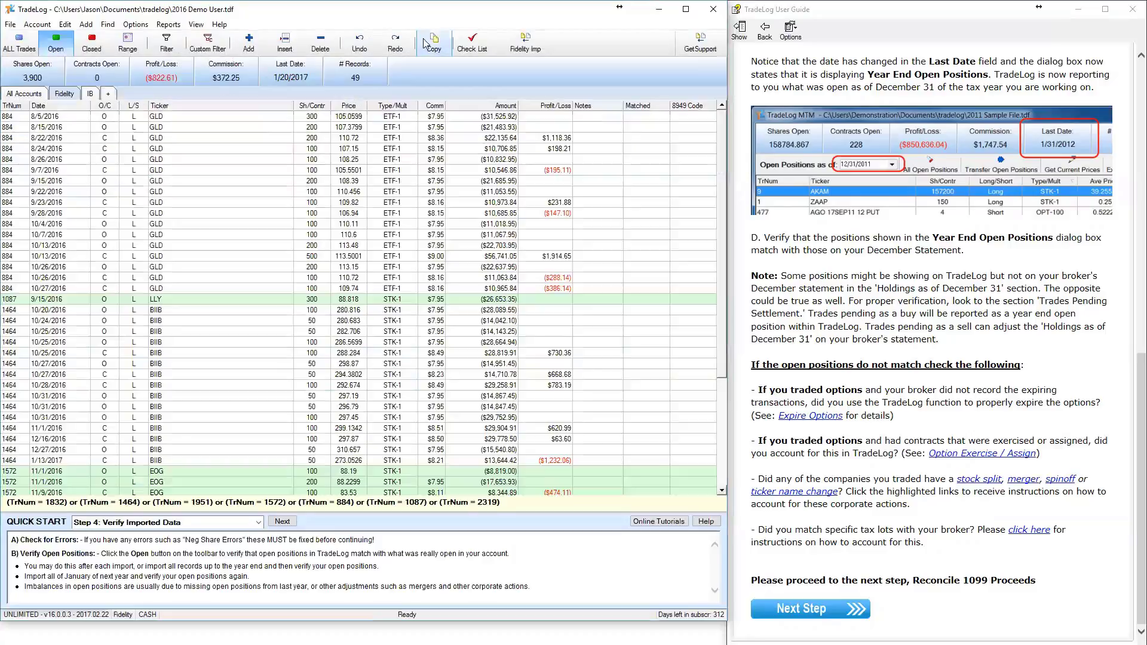
pyautogui.click(471, 41)
pyautogui.click(224, 285)
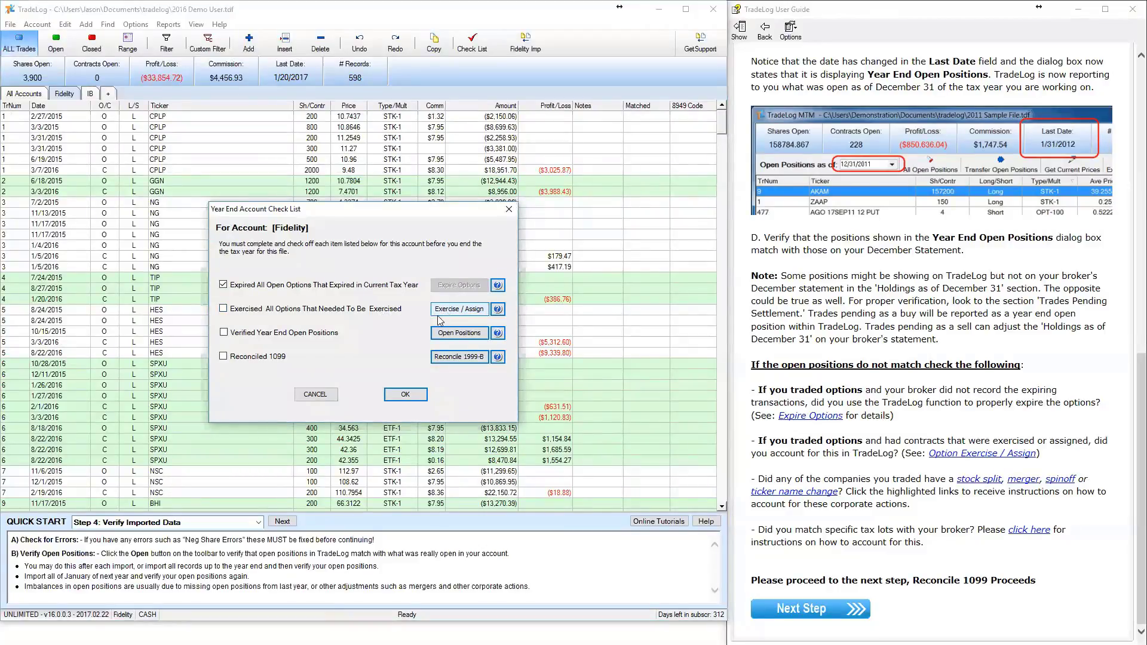
# - Exercise the BIIB 19MAR16 425 CALL against its matching stock trade and save the records
pyautogui.click(476, 307)
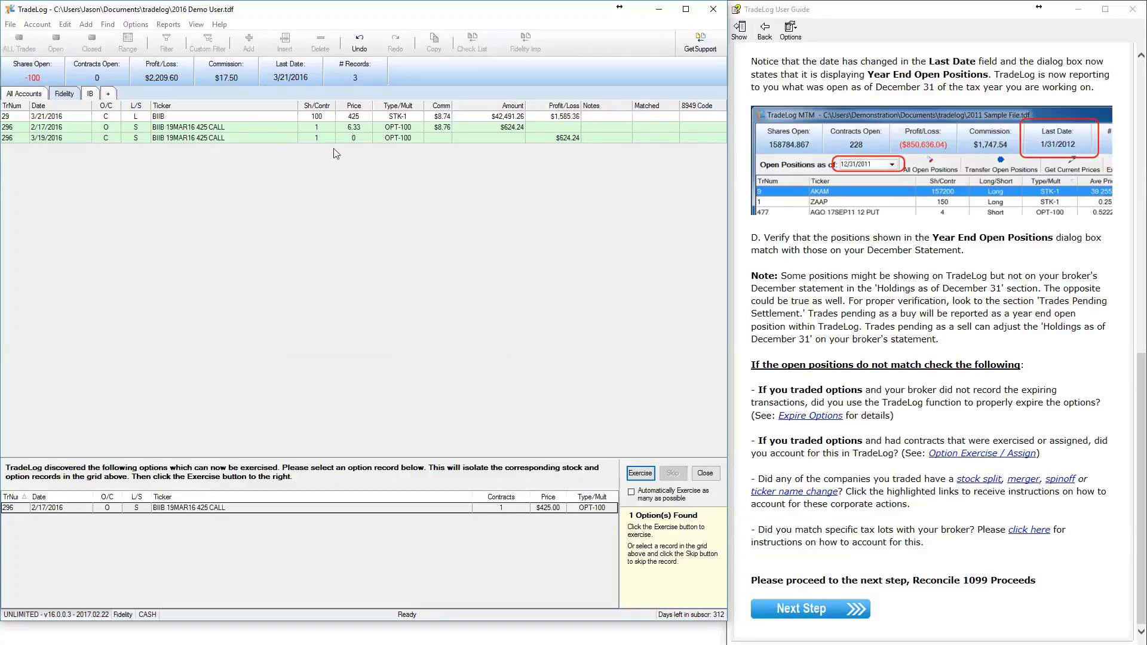
pyautogui.click(638, 473)
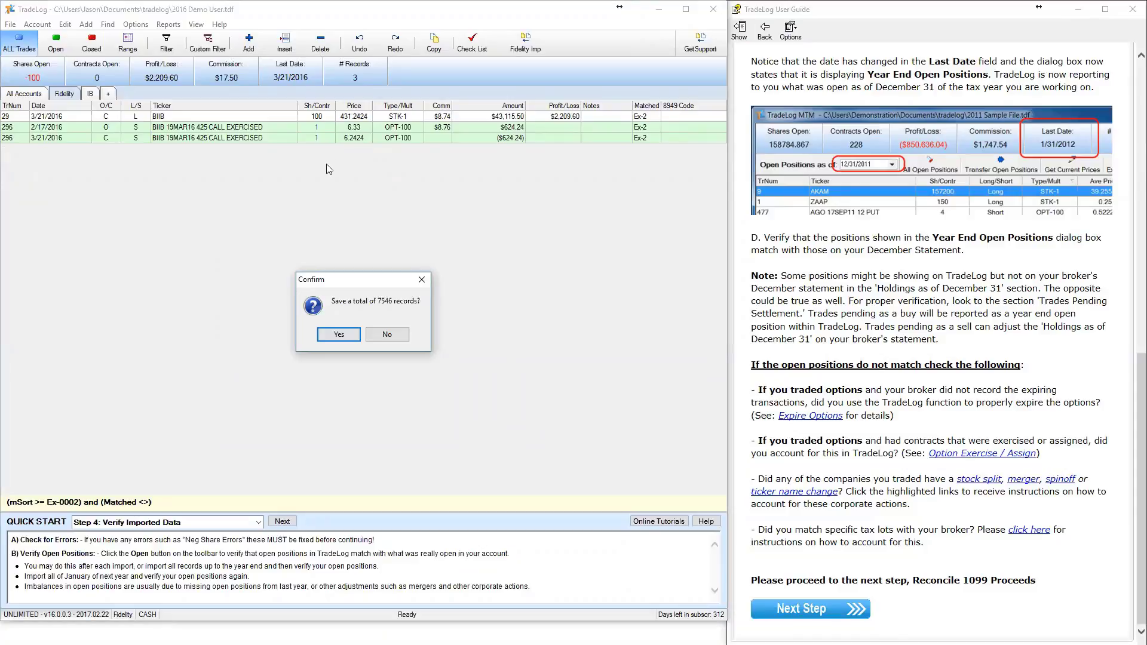
pyautogui.click(350, 336)
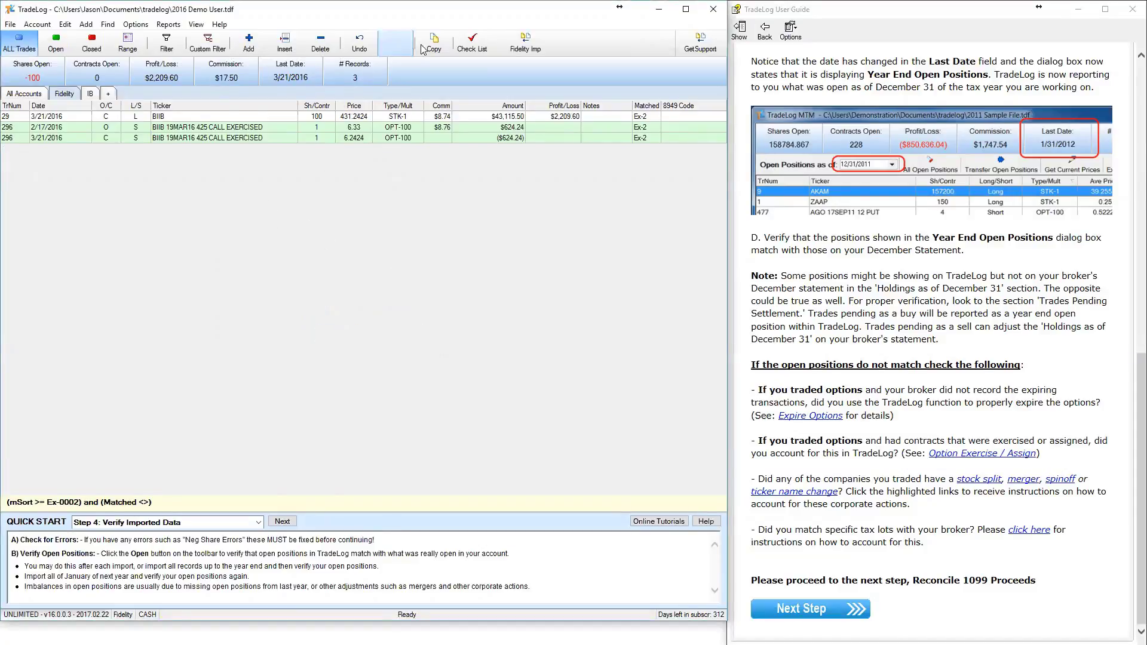
# - Check off the expired options and exercised options items in the Fidelity year-end check list
pyautogui.click(460, 45)
pyautogui.click(239, 283)
pyautogui.click(222, 309)
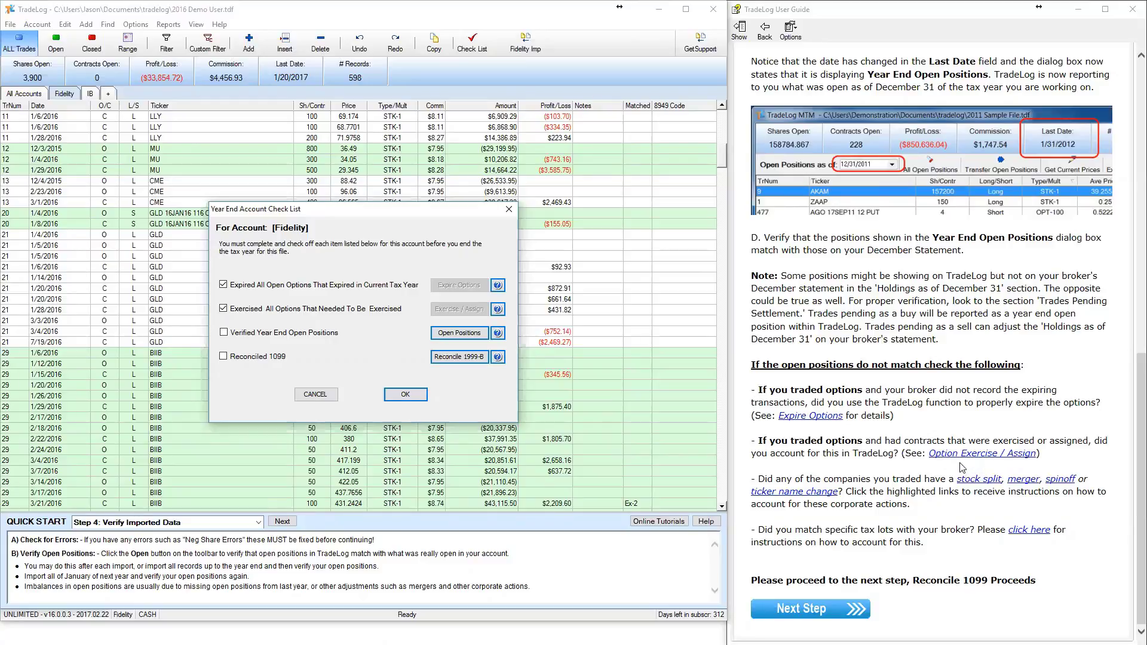
# - Display the Fidelity account's year-end open positions as of 12/31/2016 from the check list for verification
pyautogui.click(944, 442)
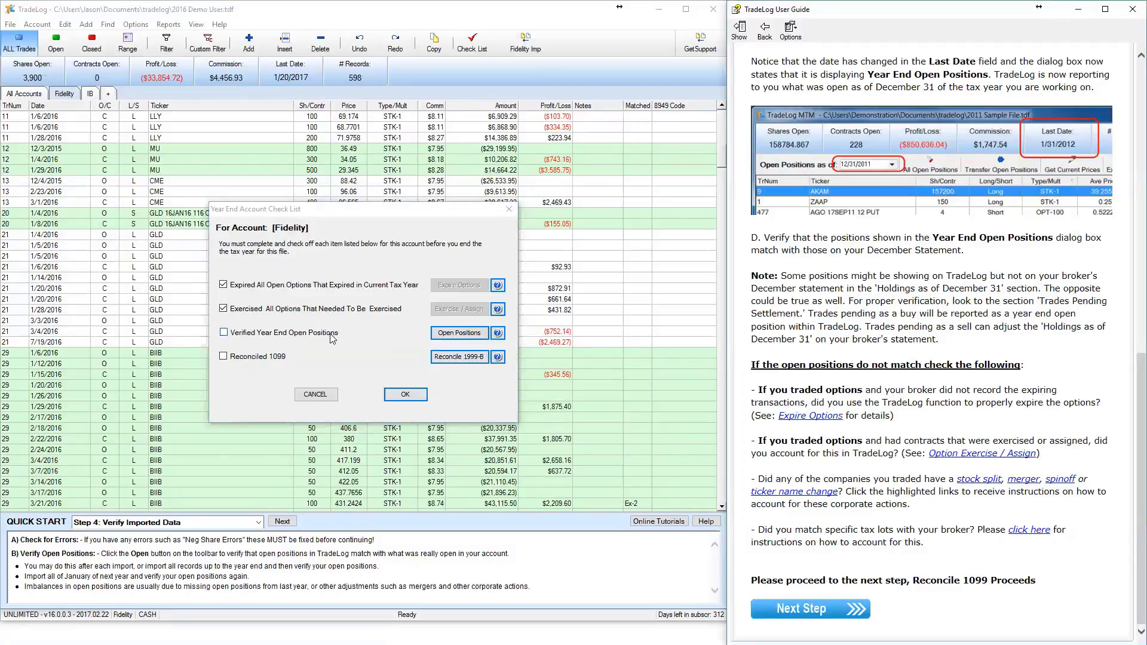
pyautogui.click(459, 334)
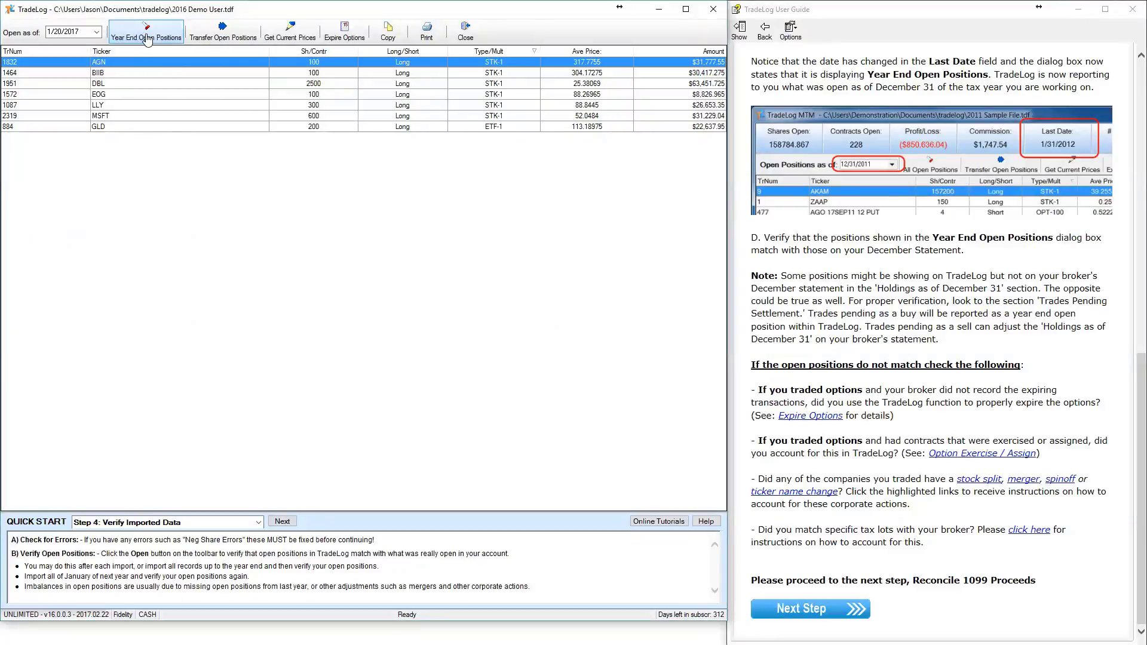
pyautogui.click(168, 43)
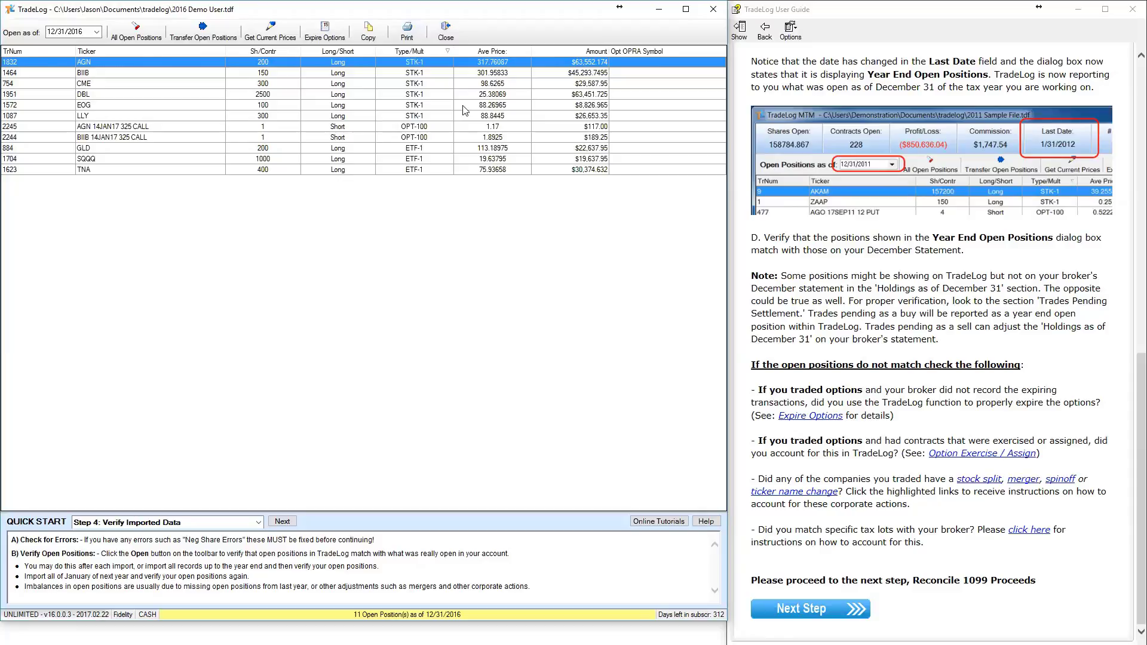
# - Close the Fidelity open positions and check off the verified year-end open positions item in its year-end check list
pyautogui.click(445, 30)
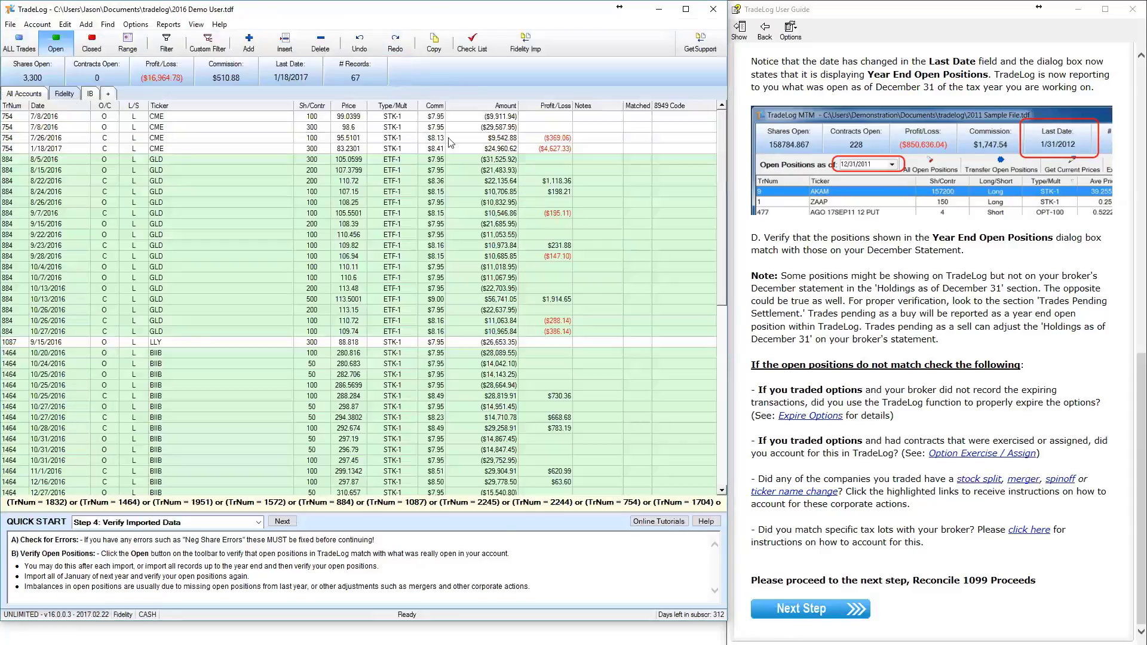
pyautogui.click(472, 43)
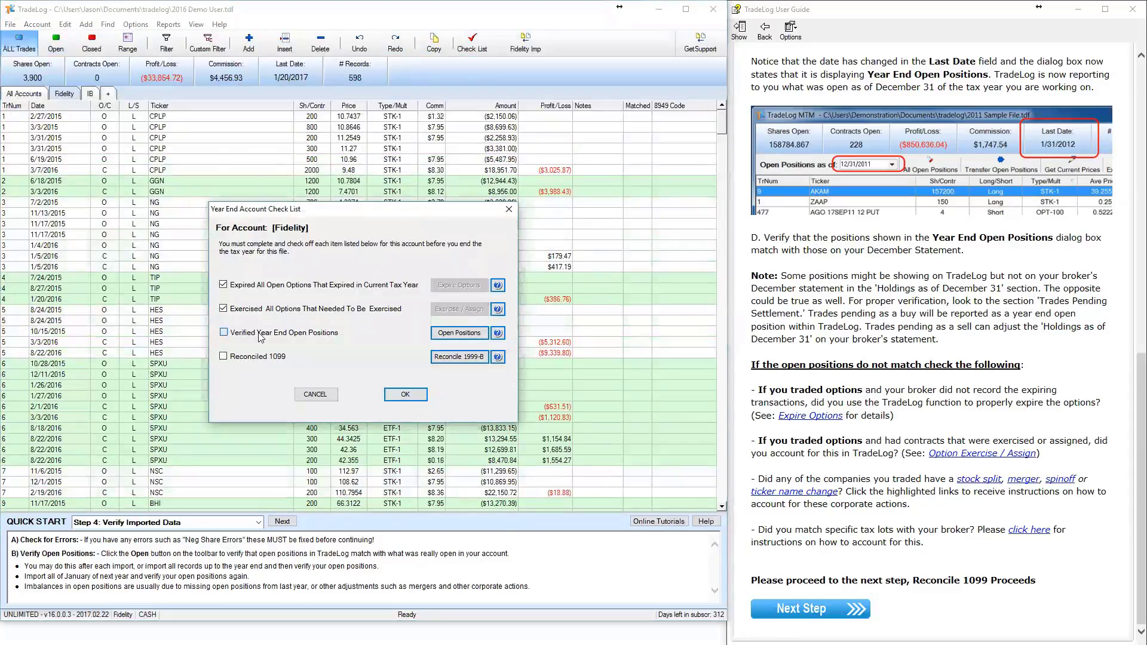
pyautogui.click(396, 399)
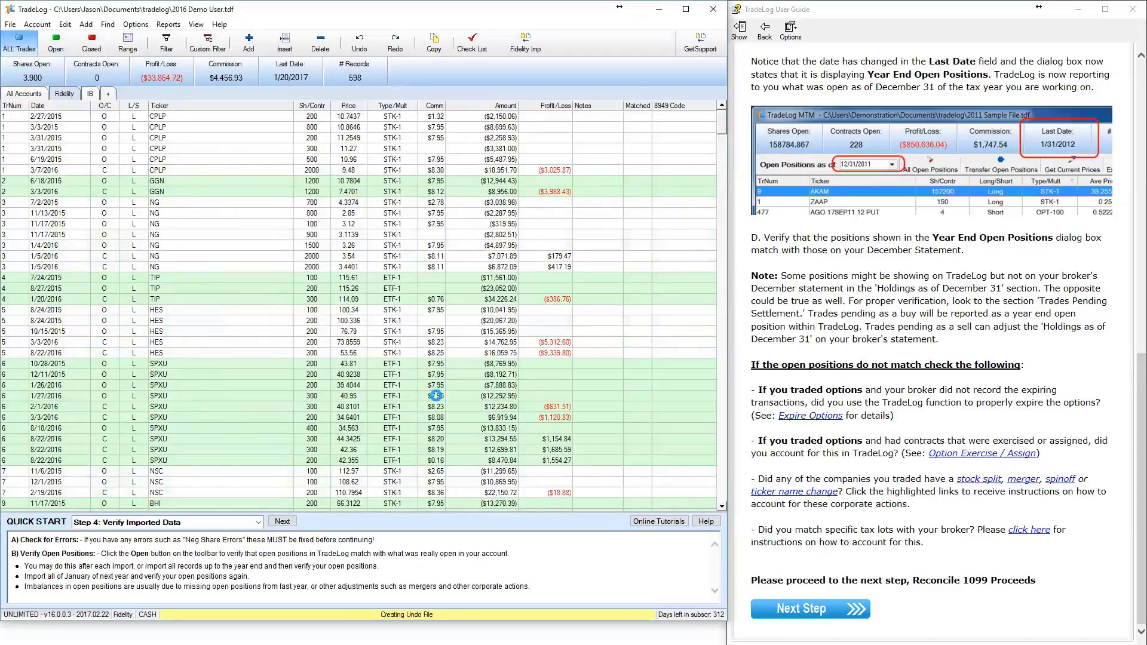
# - Expire the IB account's options as of 1/27/2017 from its year-end check list and save the records
pyautogui.click(91, 94)
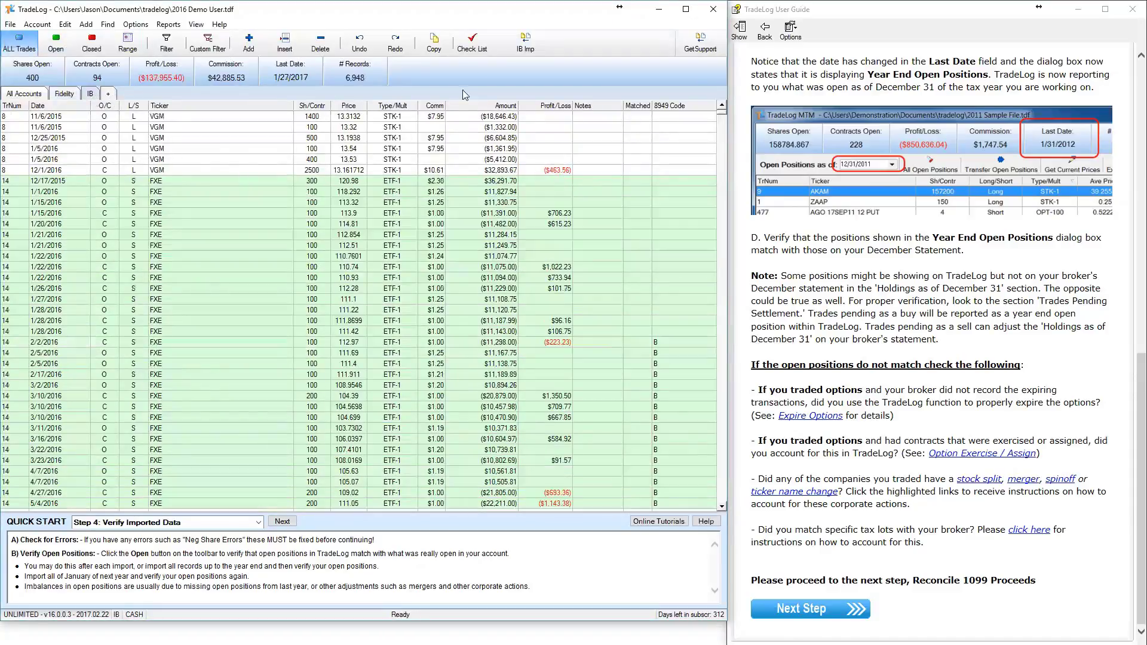
pyautogui.click(482, 49)
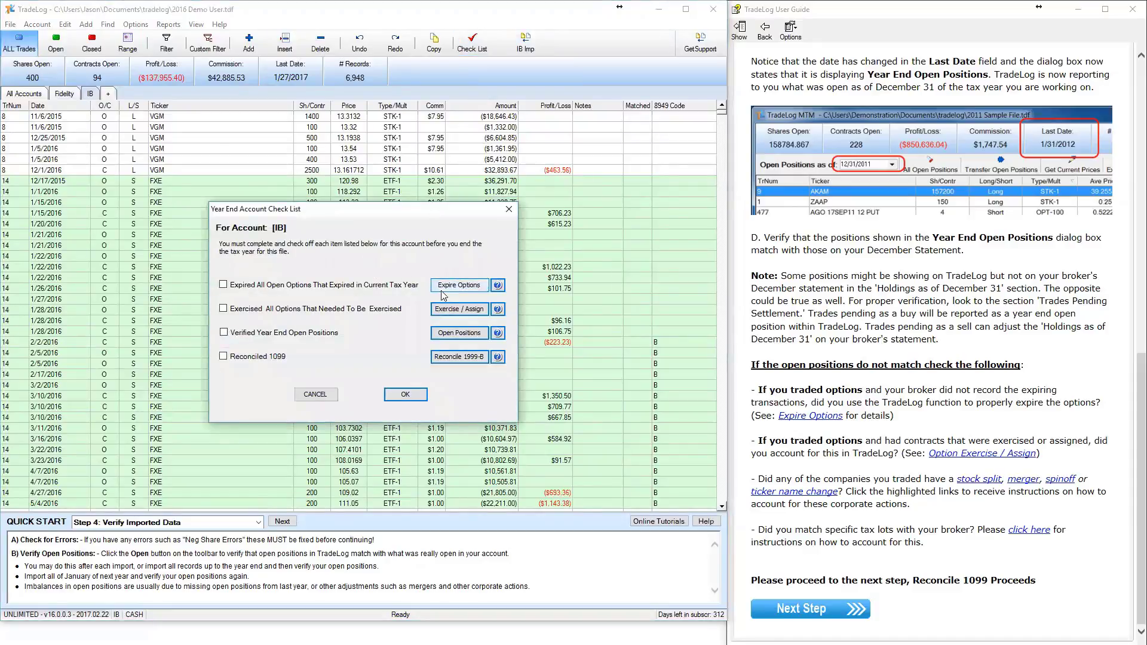
pyautogui.click(444, 293)
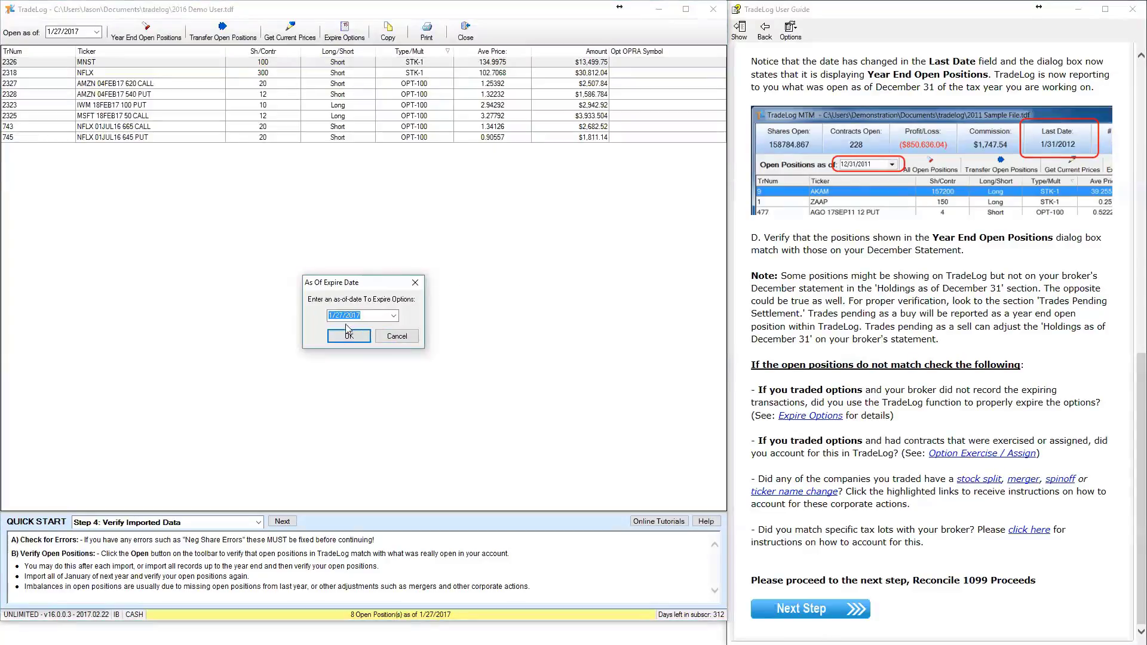
pyautogui.click(349, 333)
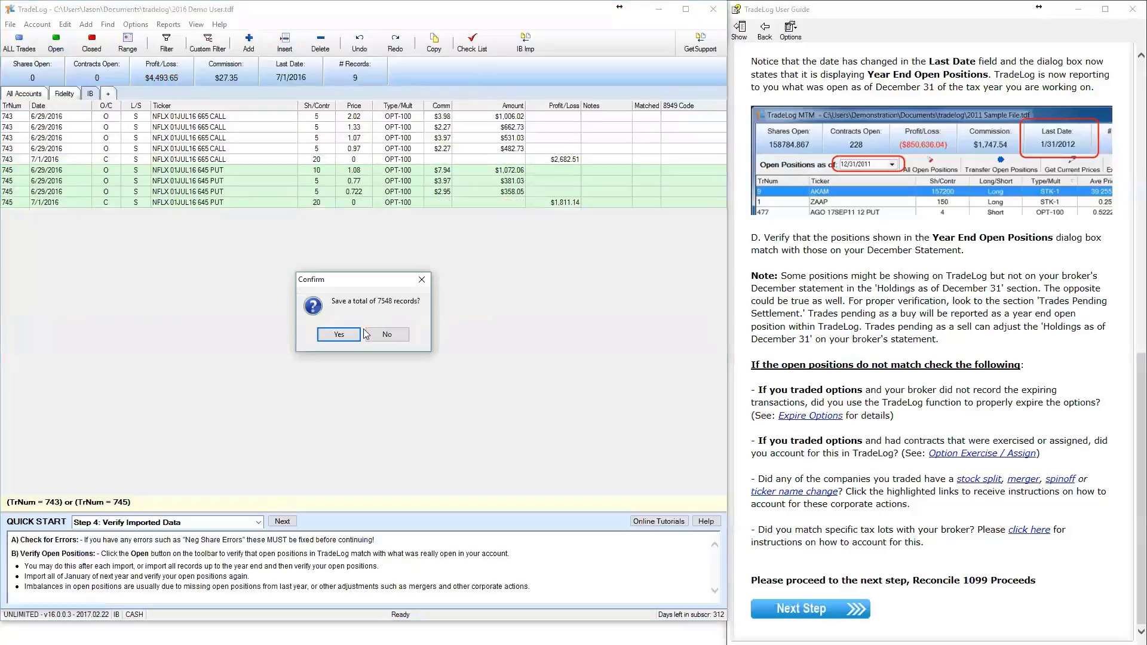
pyautogui.click(345, 336)
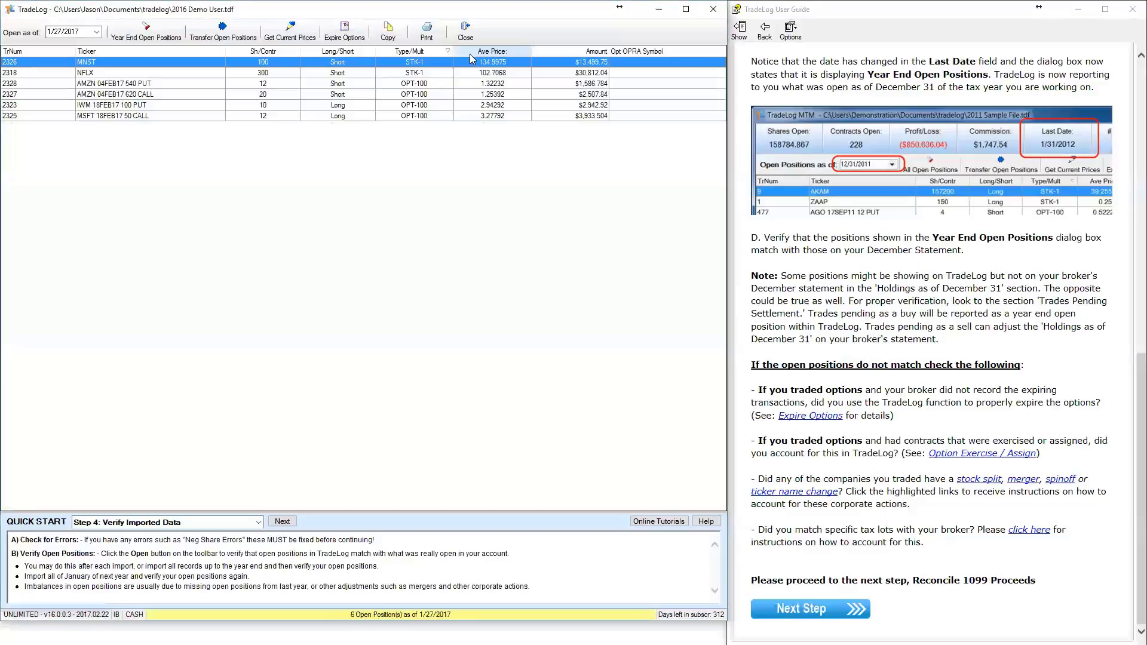
pyautogui.click(466, 30)
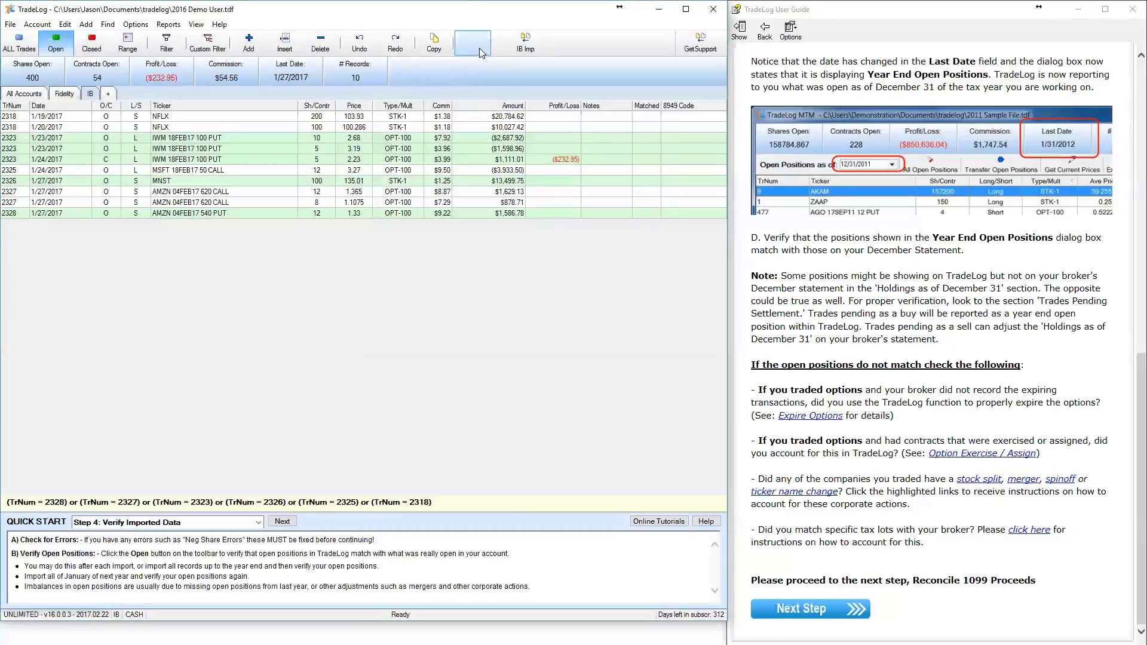
# - Run the exercise/assign check for the IB account and check off the expired and exercised options items in its check list
pyautogui.click(479, 47)
pyautogui.click(464, 308)
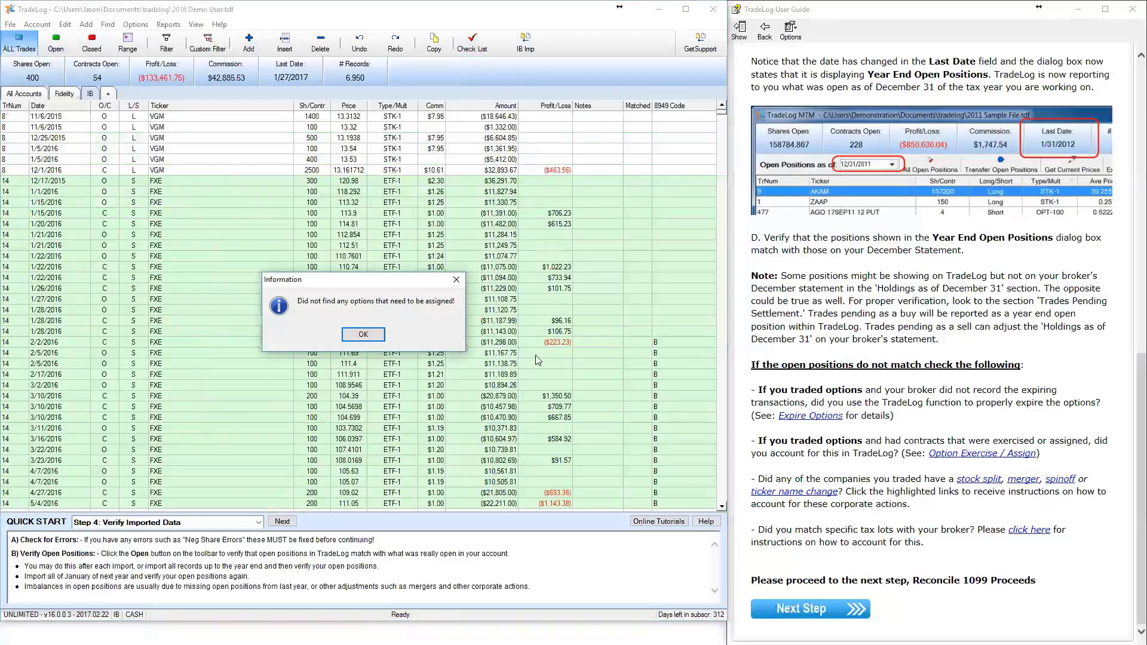
pyautogui.click(363, 335)
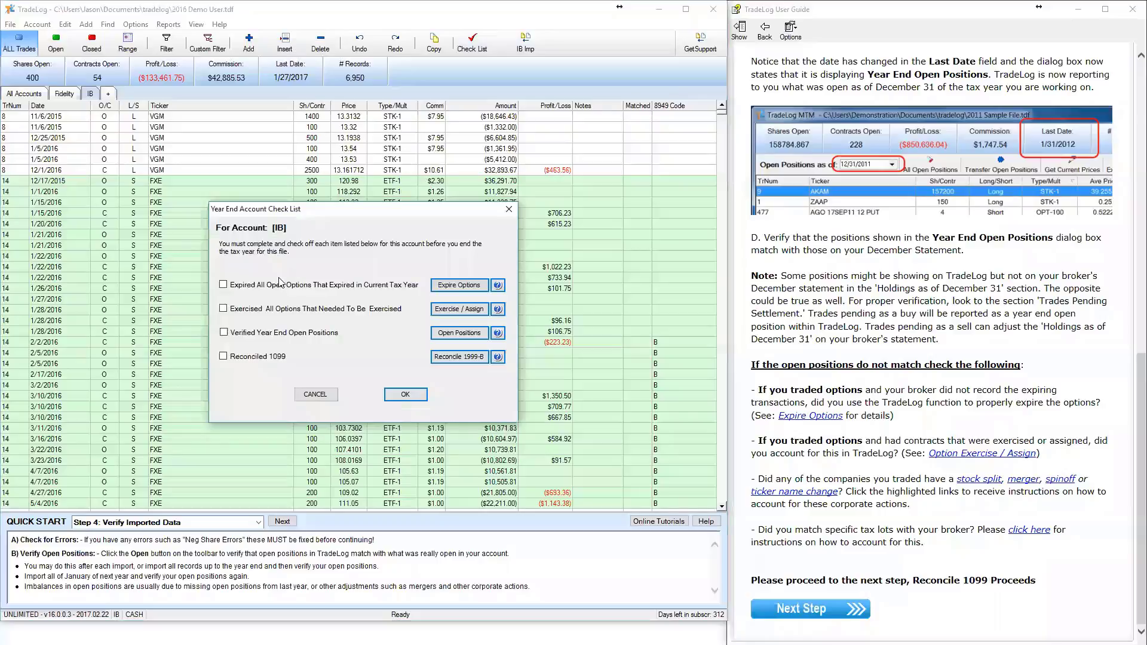
pyautogui.click(279, 283)
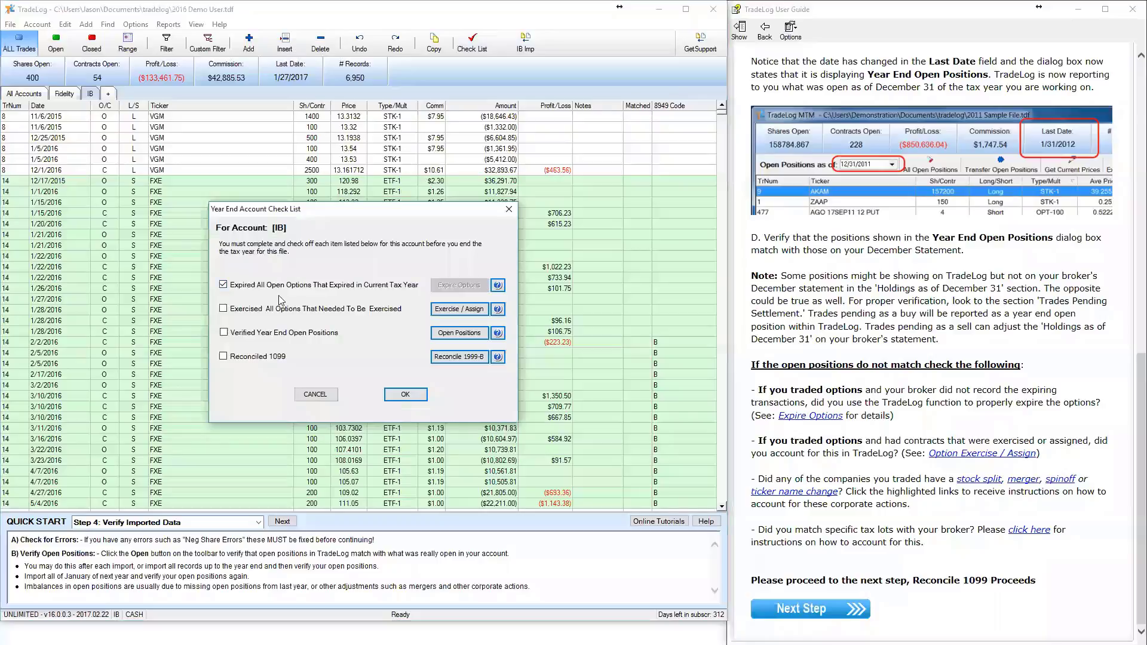
# - Review the IB account's open positions from the check list, check off the verified year-end open positions item and save the list
pyautogui.click(458, 333)
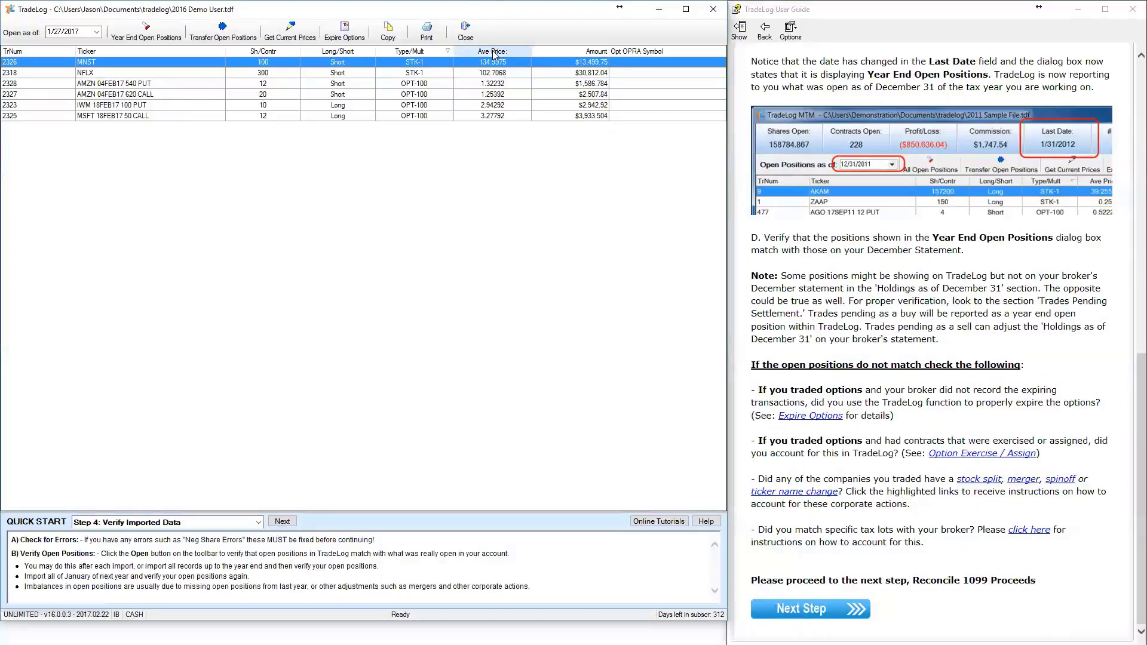
pyautogui.click(466, 34)
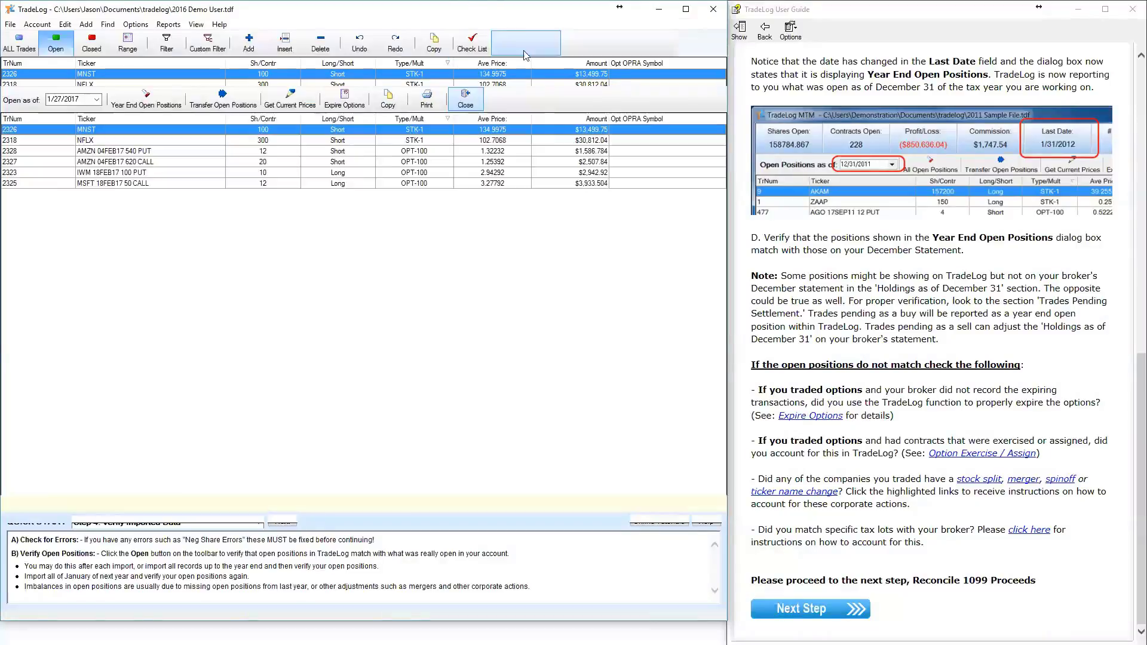
pyautogui.click(469, 42)
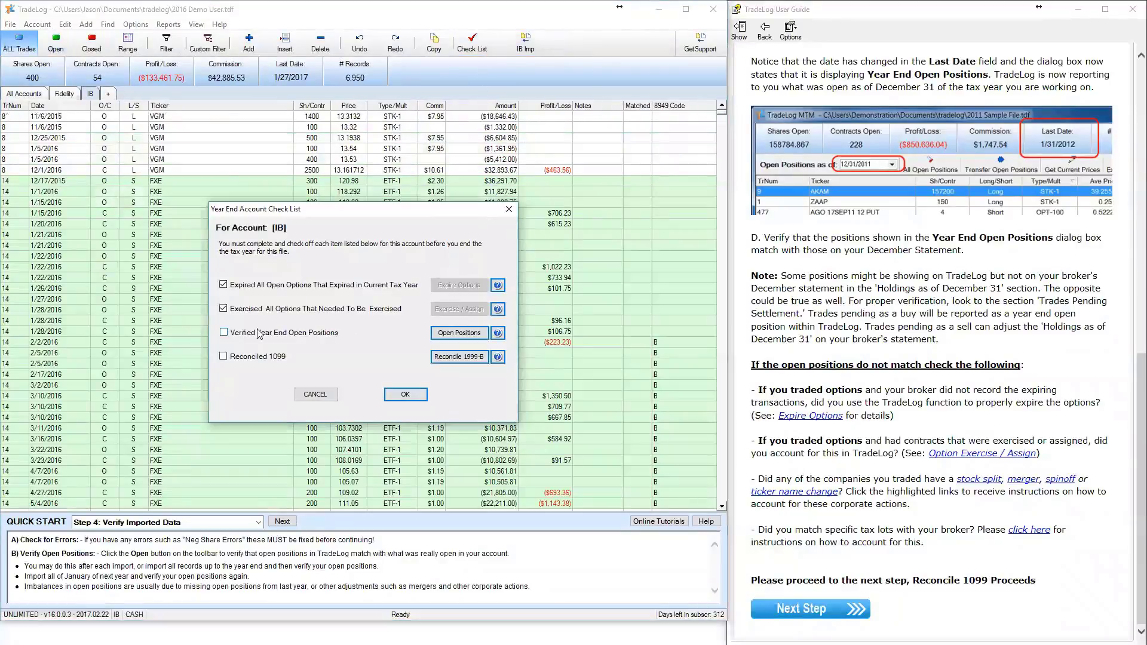
pyautogui.click(258, 333)
pyautogui.click(426, 395)
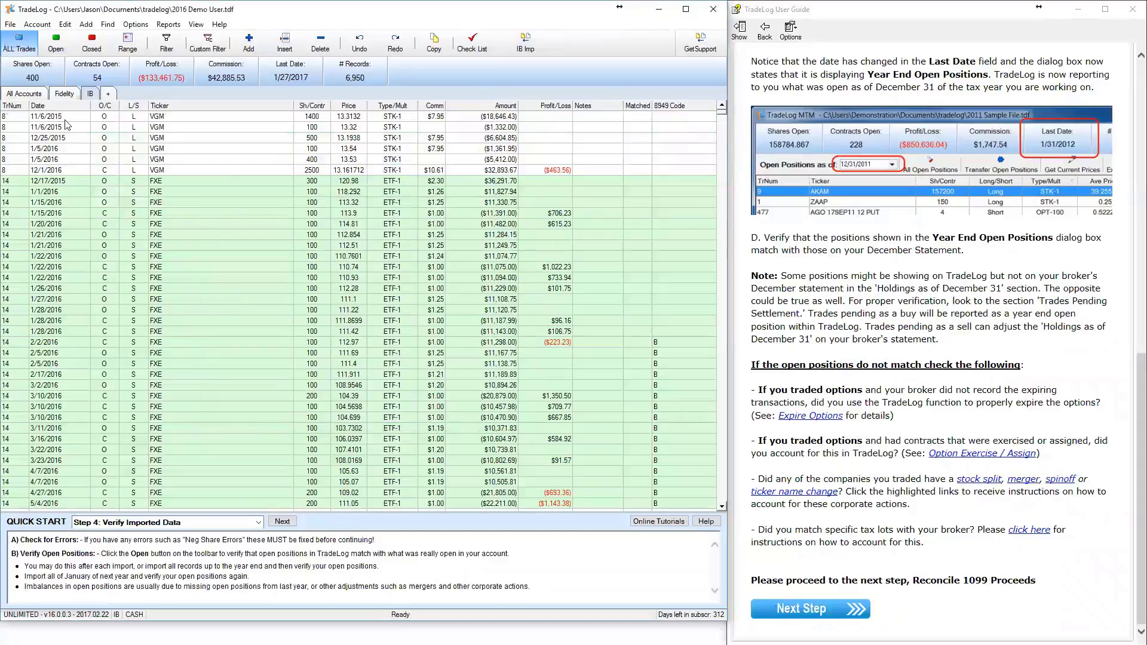
# - Start the Fidelity account's 1099-B reconciliation from its year-end check list, accepting the suggested 1099 recon settings for Fidelity
pyautogui.click(66, 94)
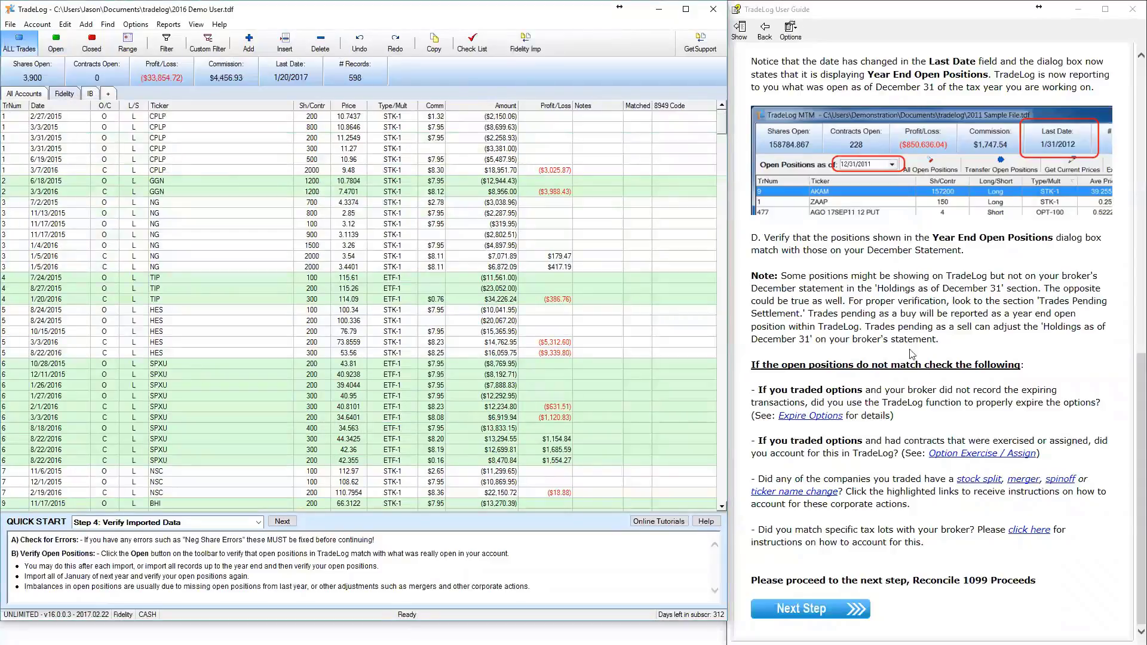
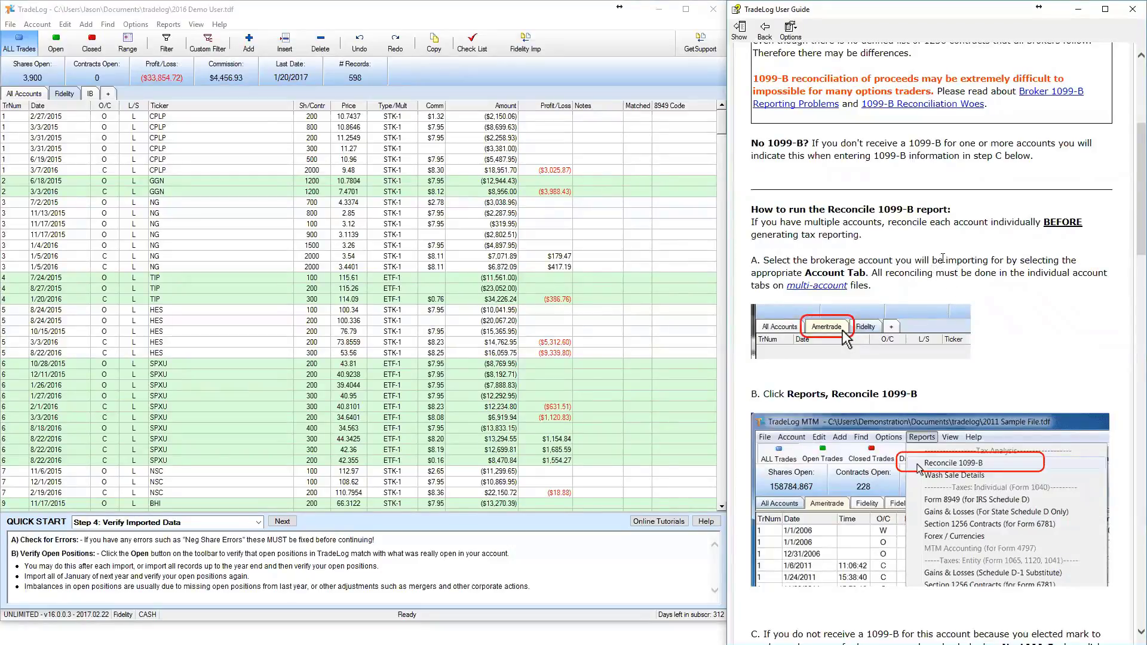
pyautogui.scroll(-1, 945, 251)
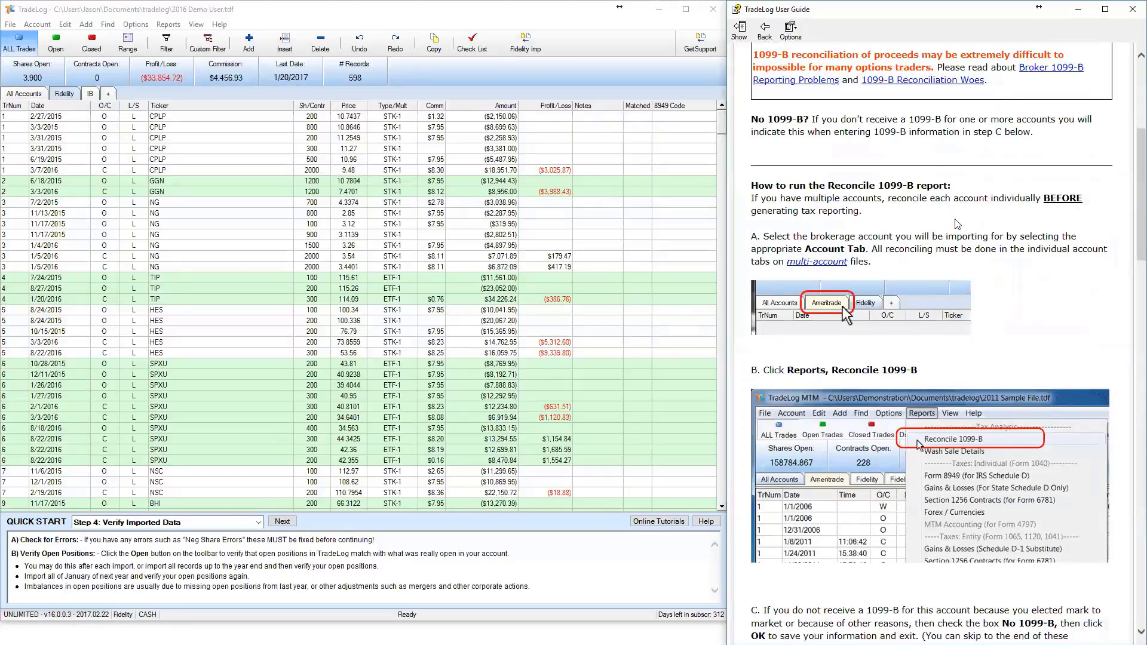
pyautogui.click(471, 46)
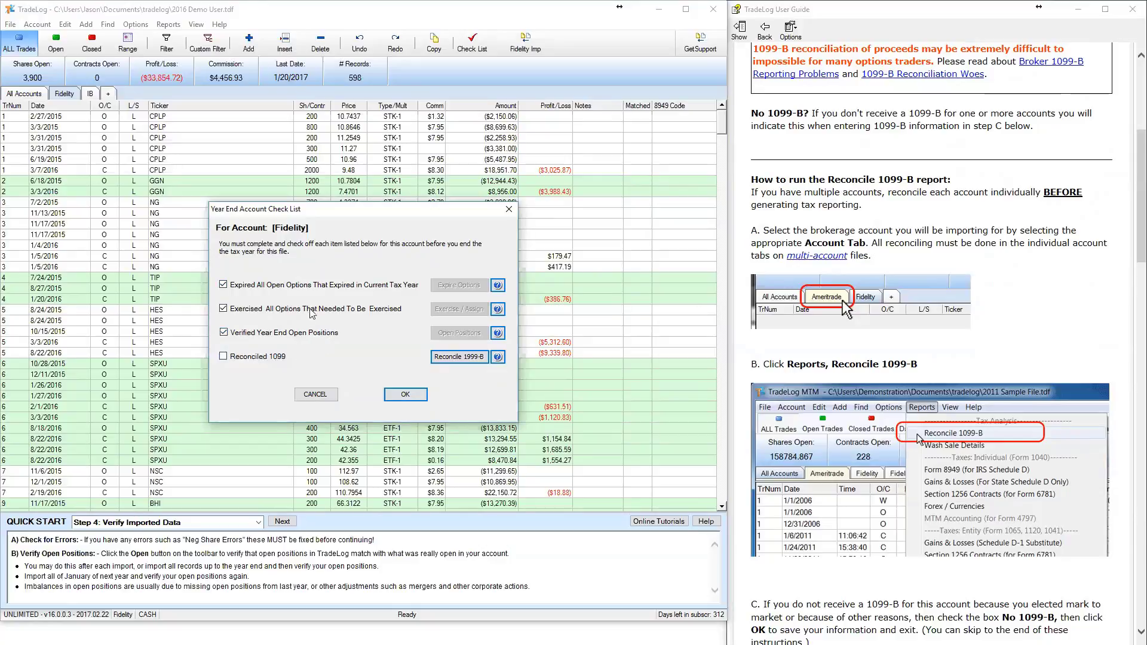
pyautogui.click(457, 357)
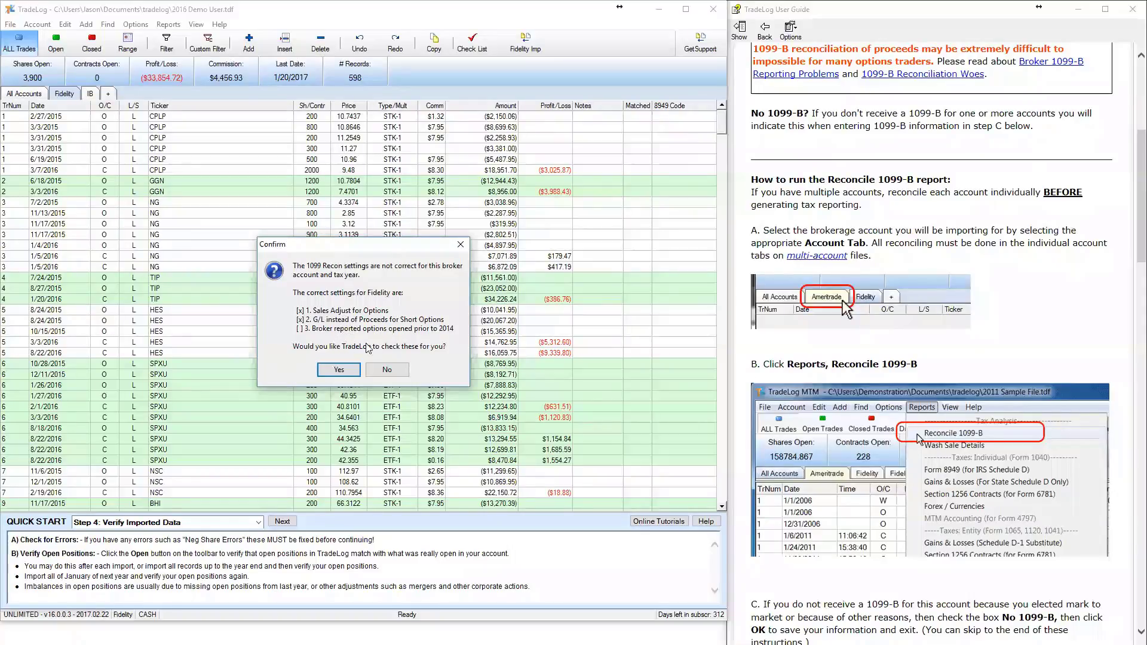
pyautogui.click(338, 370)
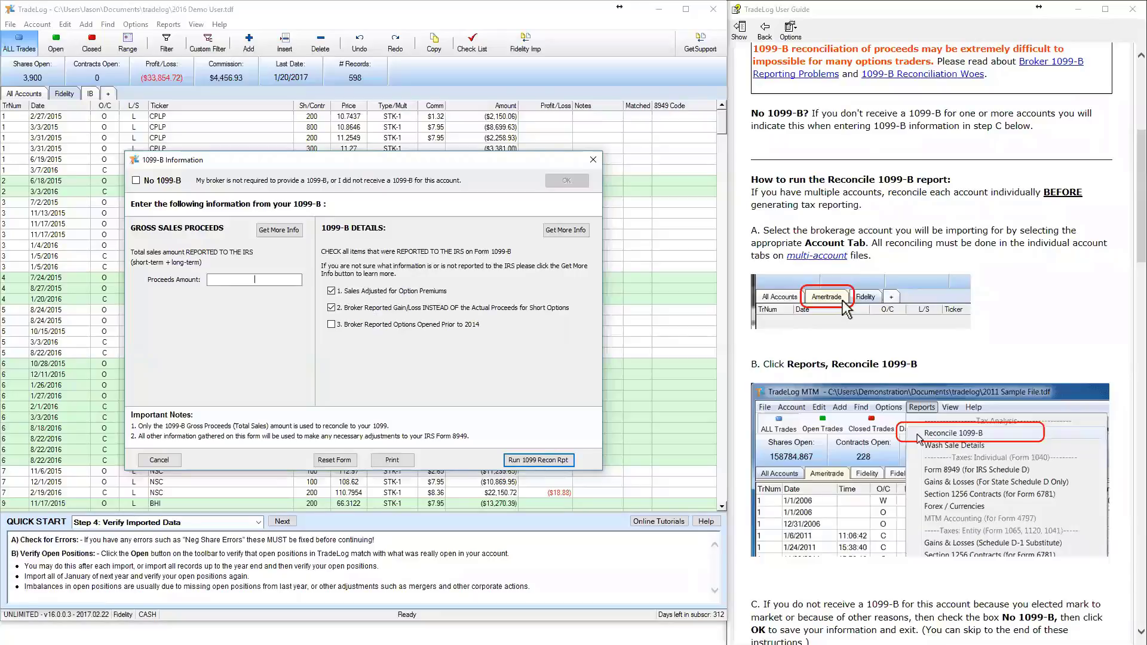
# - Consult the gross proceeds help, enter 4,778,217.45 as the proceeds amount, and run and review the 1099 reconciliation report
pyautogui.click(275, 233)
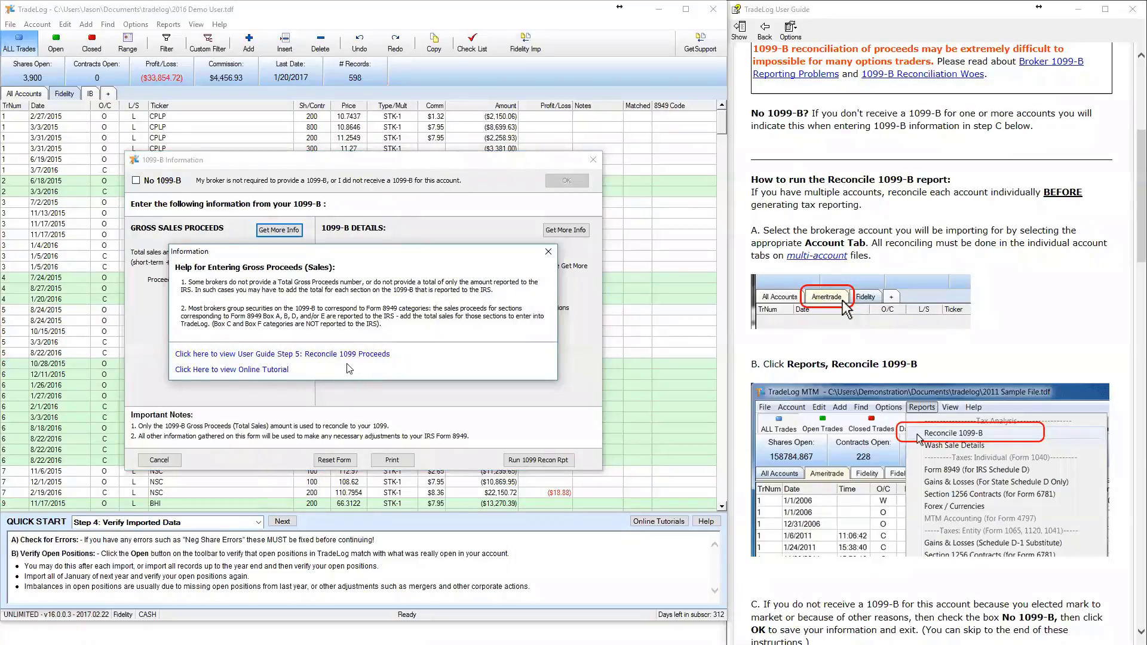
pyautogui.click(548, 253)
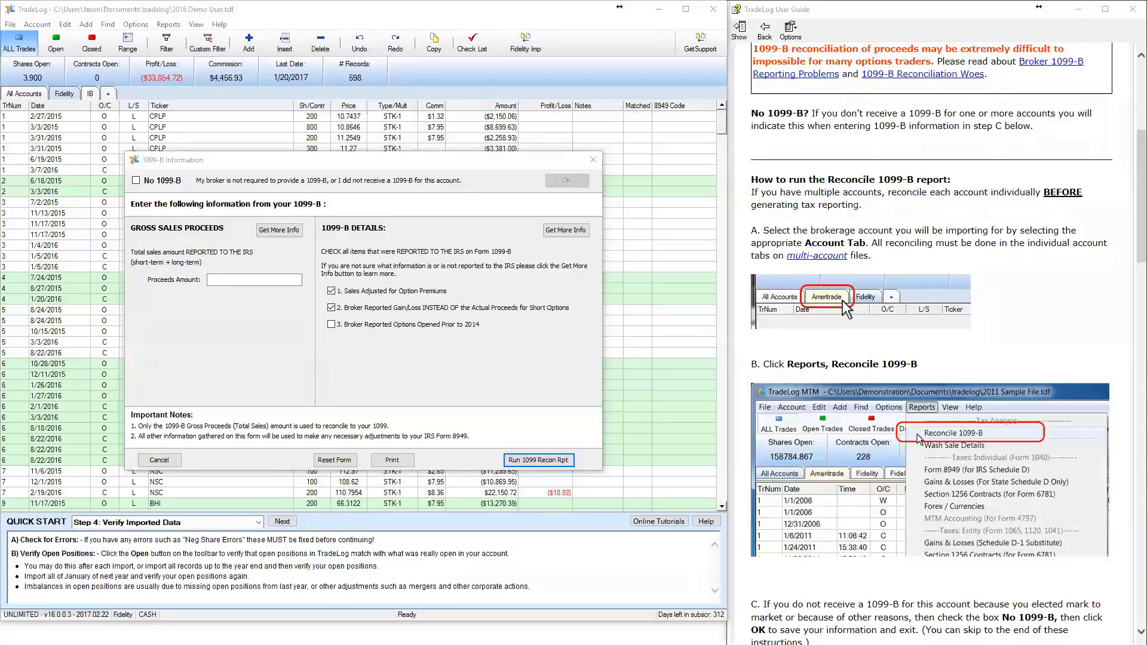
pyautogui.click(250, 278)
pyautogui.write('4,778,217.45')
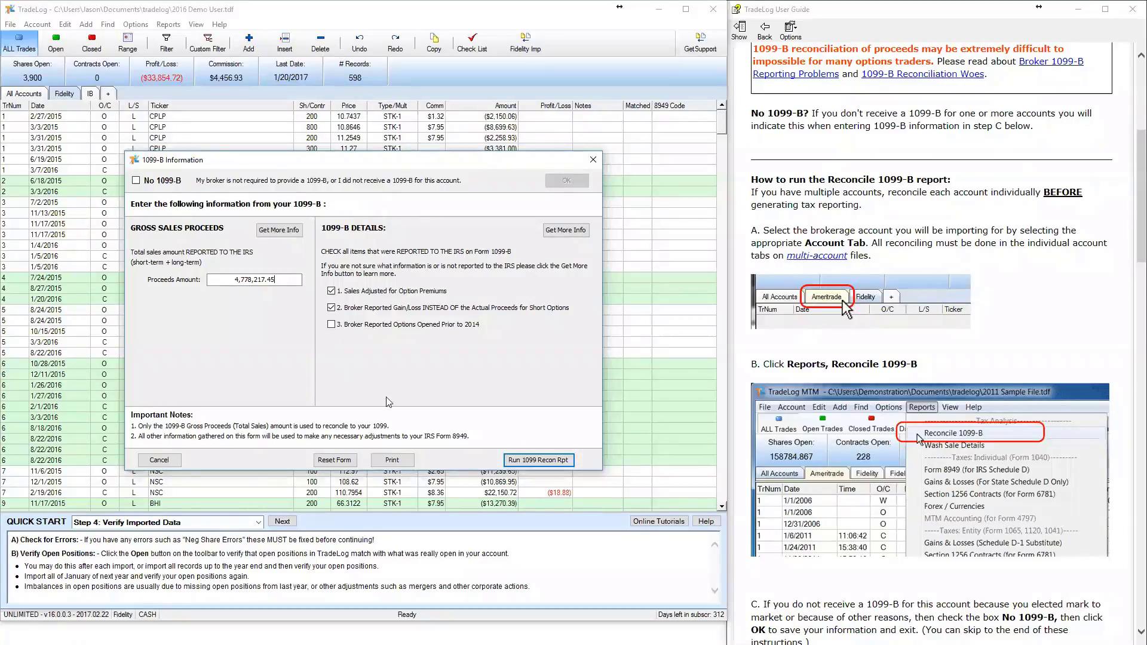
pyautogui.click(560, 461)
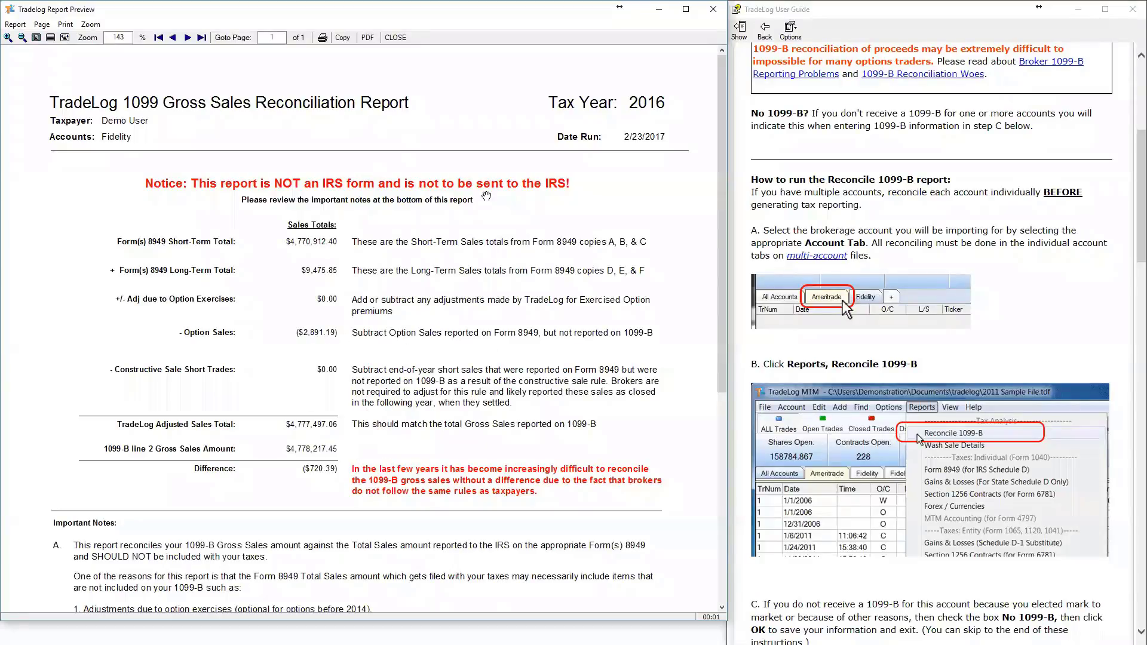
pyautogui.moveTo(459, 445); pyautogui.dragTo(455, 270)
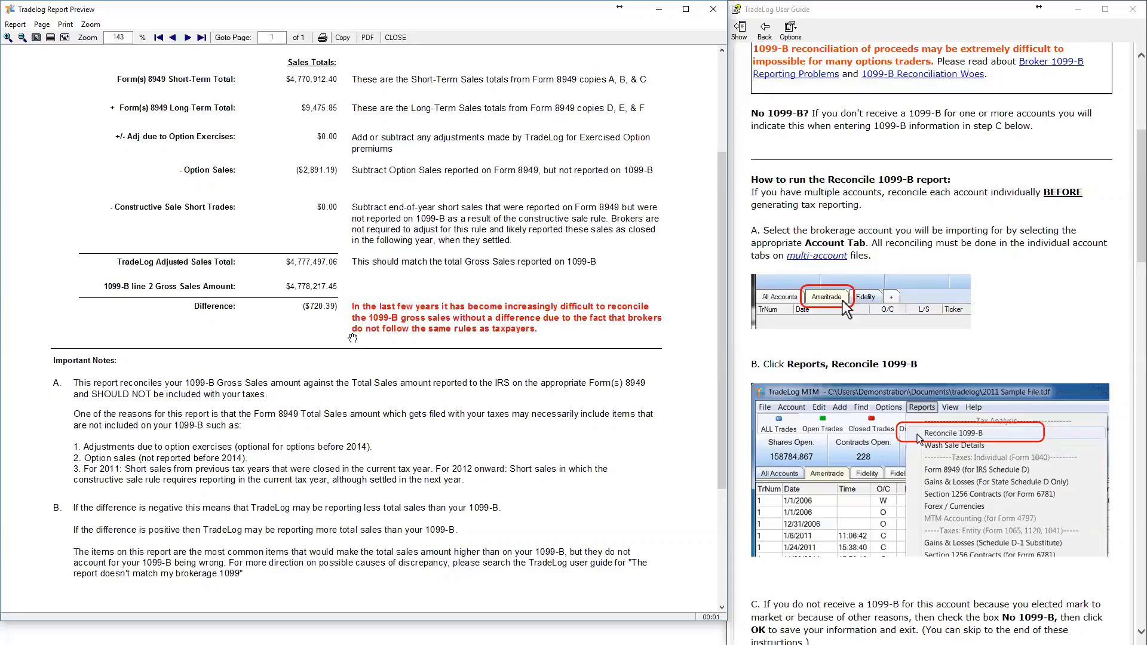
pyautogui.click(395, 37)
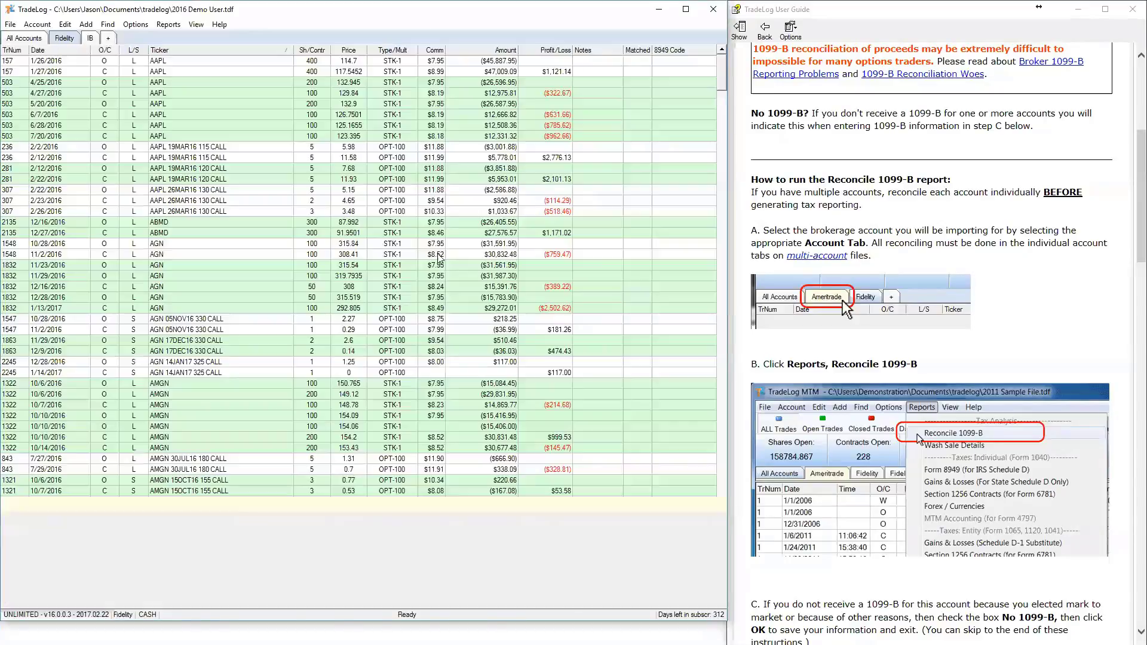
# - Rerun Fidelity's 1099 reconciliation report from the check list with proceeds of 4,778,217.45 and examine its sales totals and difference
pyautogui.click(472, 42)
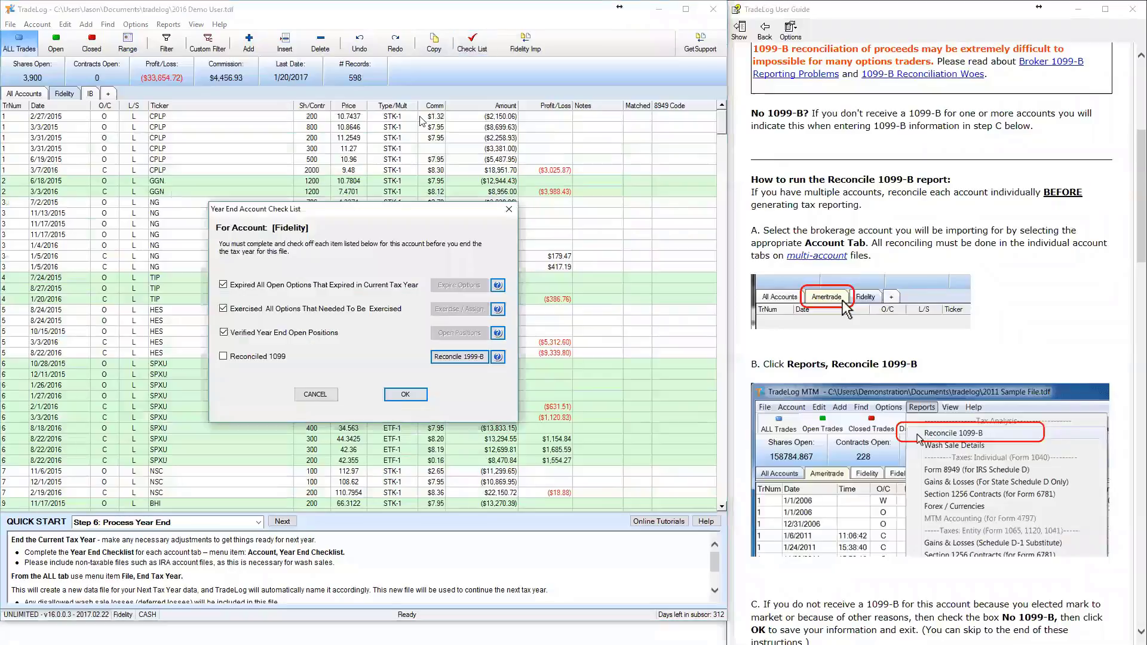
pyautogui.click(450, 356)
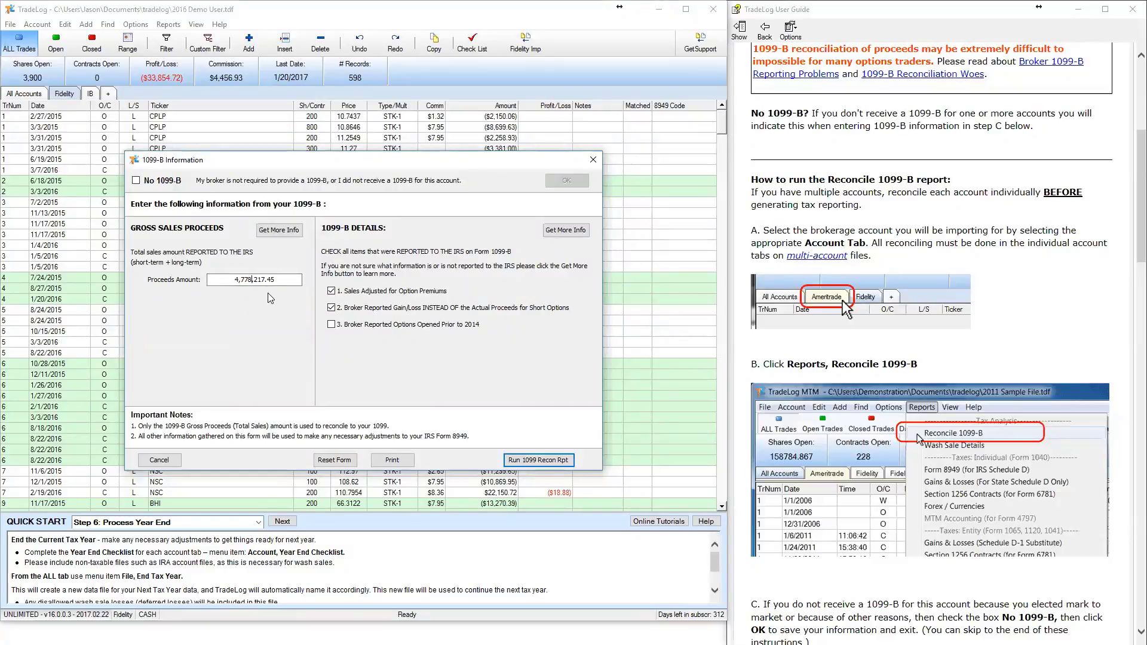
pyautogui.hotkey('ctrl', 'a')
pyautogui.write('4,778,217.45')
pyautogui.click(561, 460)
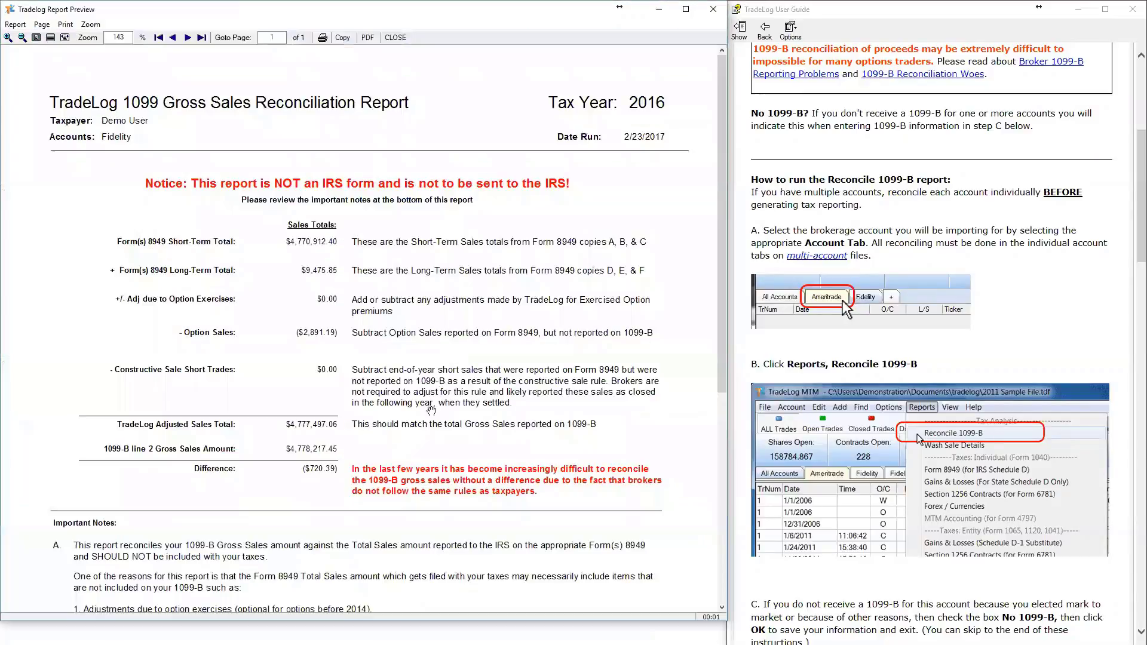
pyautogui.moveTo(328, 450); pyautogui.dragTo(327, 402)
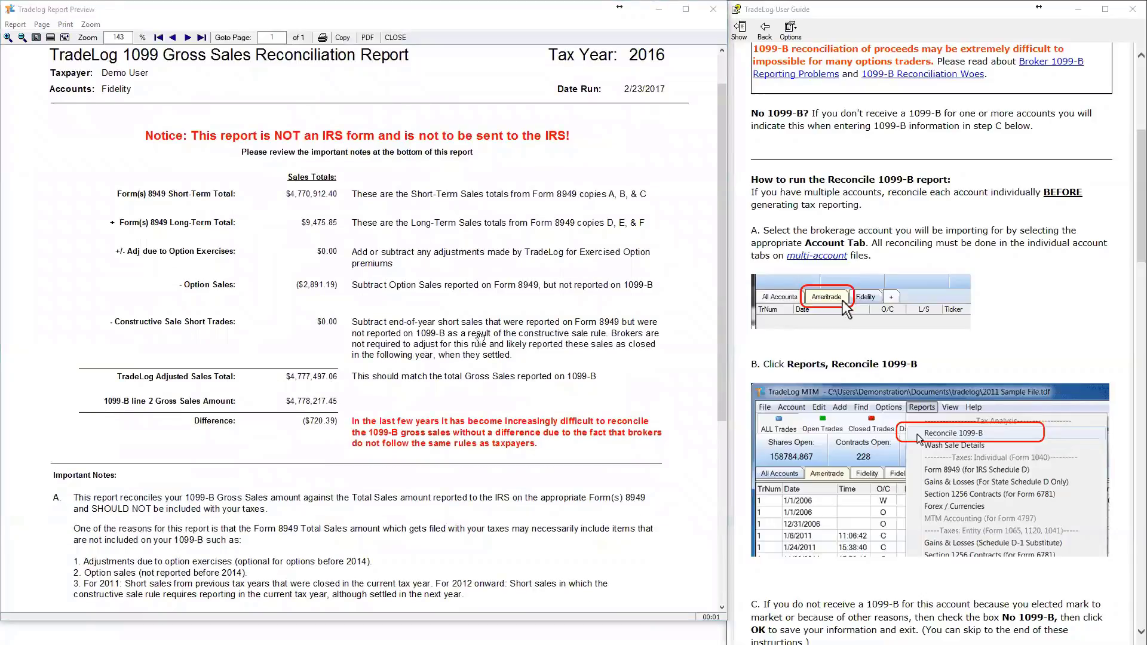
pyautogui.click(217, 355)
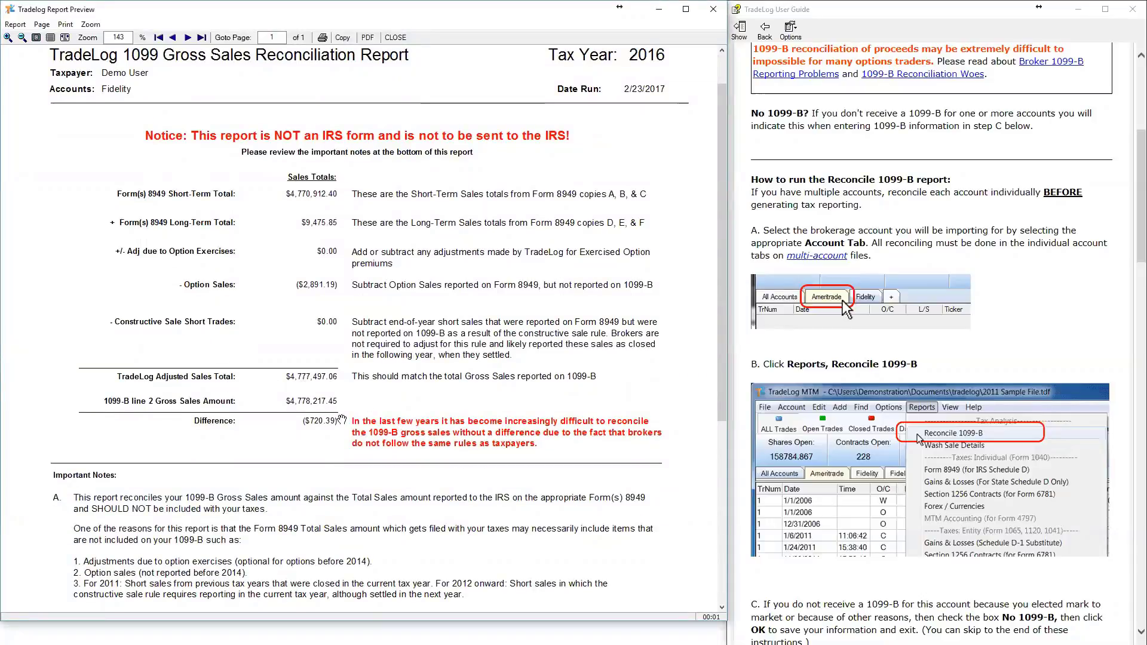
pyautogui.moveTo(414, 393); pyautogui.dragTo(415, 358)
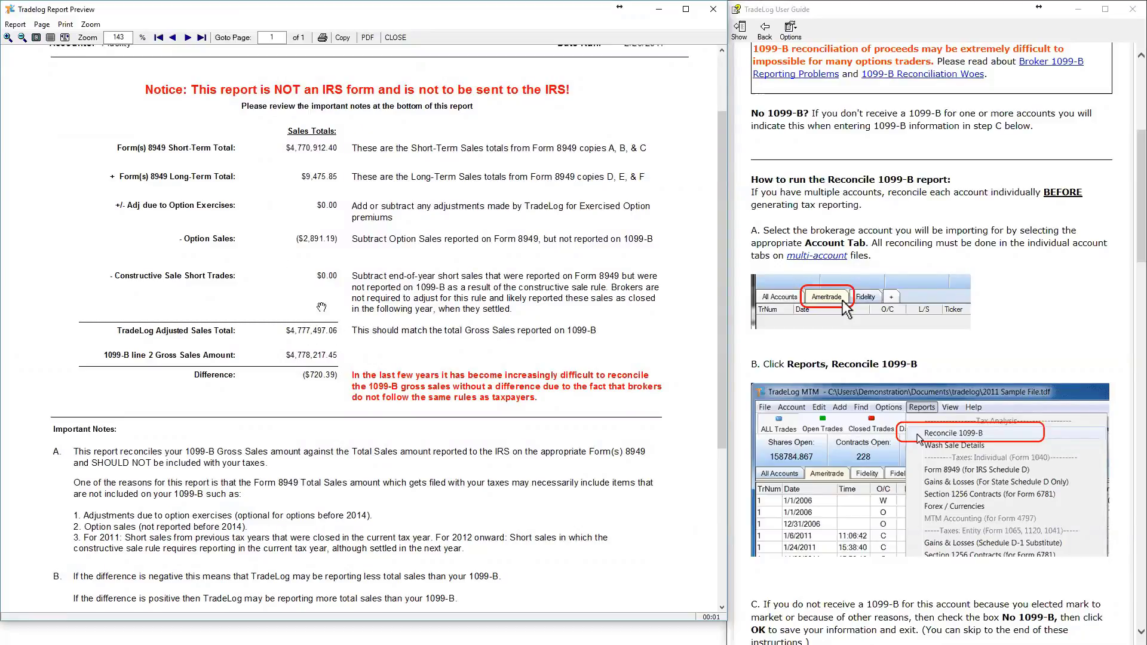
pyautogui.moveTo(321, 307); pyautogui.dragTo(357, 305)
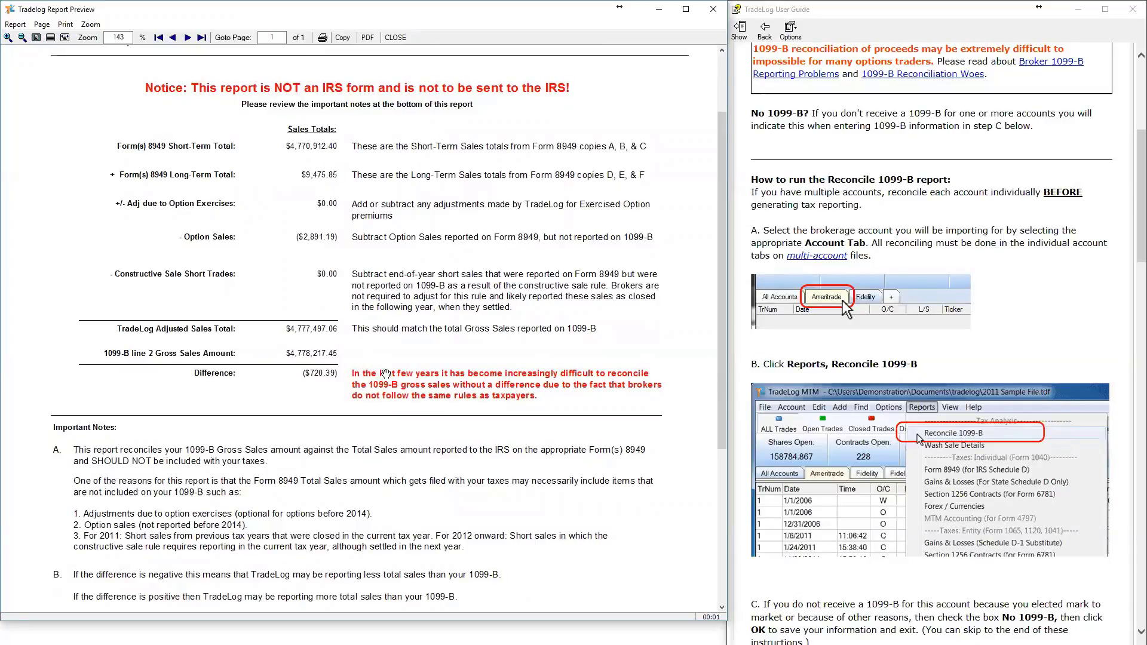
# - Review the Fidelity reconciliation report's important notes against its sales totals and difference, and close the report preview
pyautogui.scroll(-3, 378, 398)
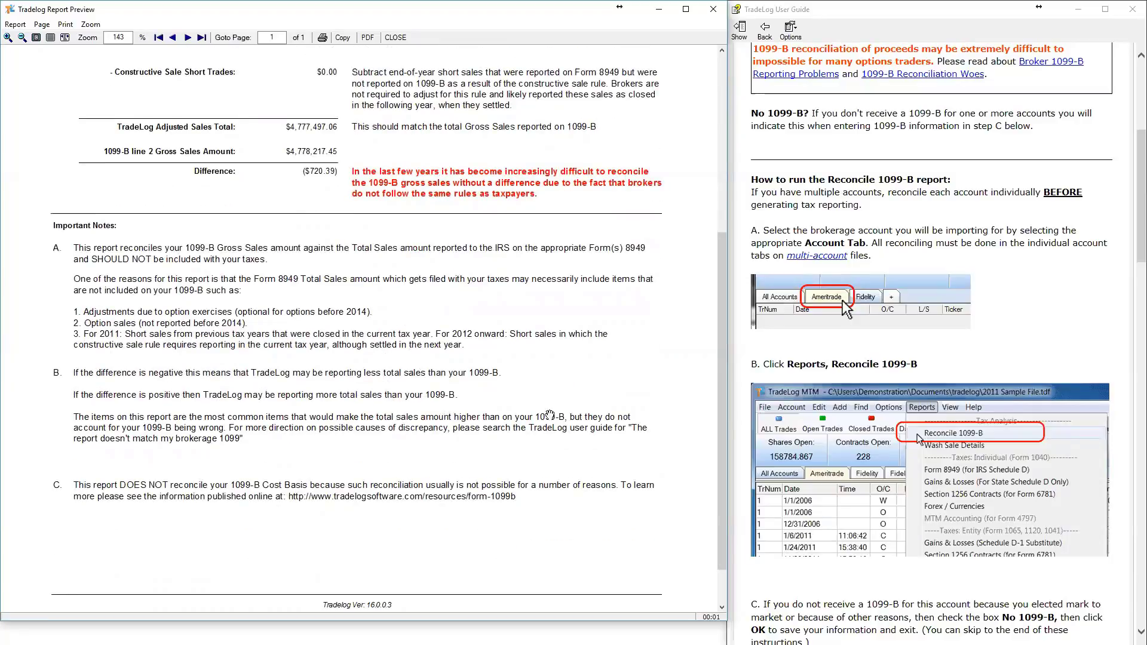
pyautogui.scroll(2, 464, 252)
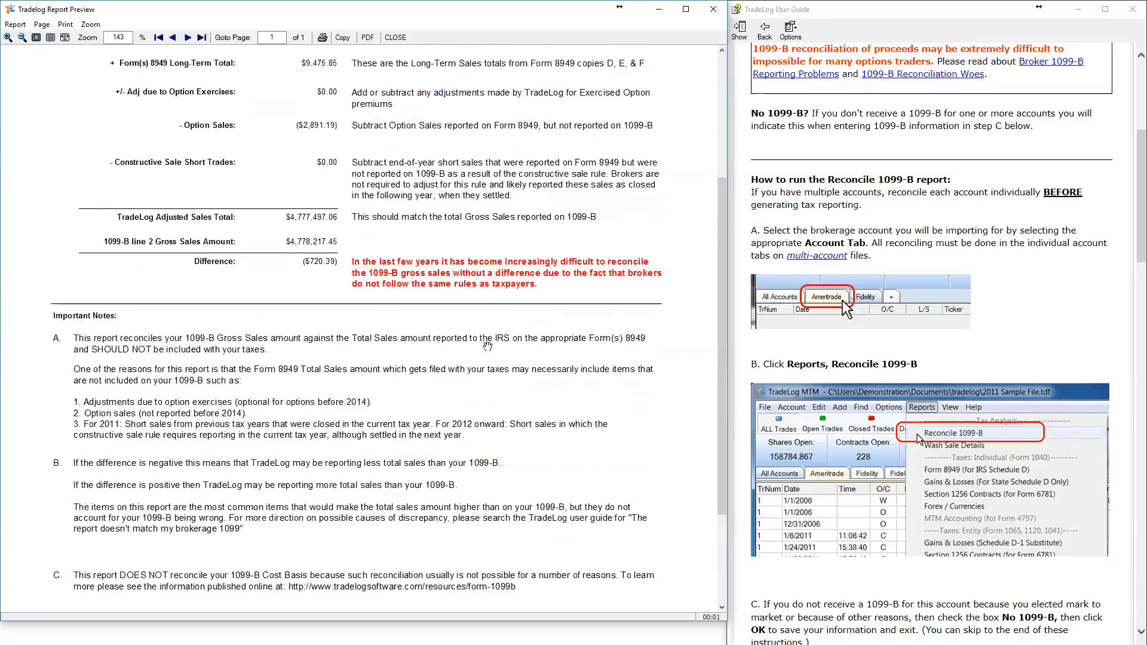
pyautogui.scroll(2, 524, 191)
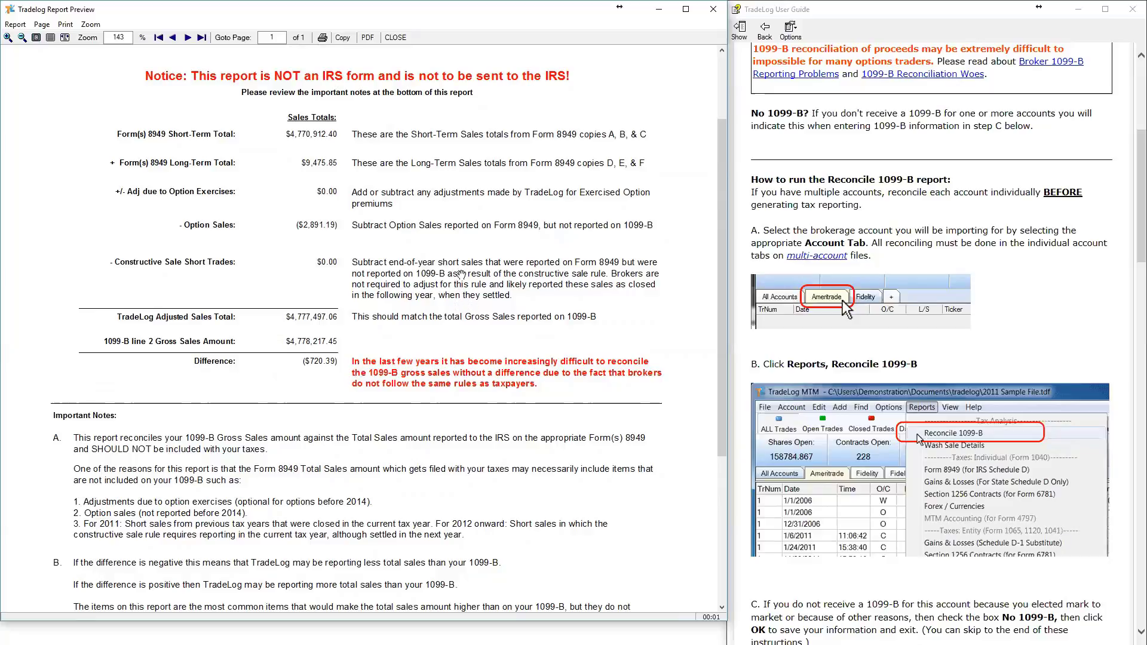
pyautogui.scroll(-1, 483, 310)
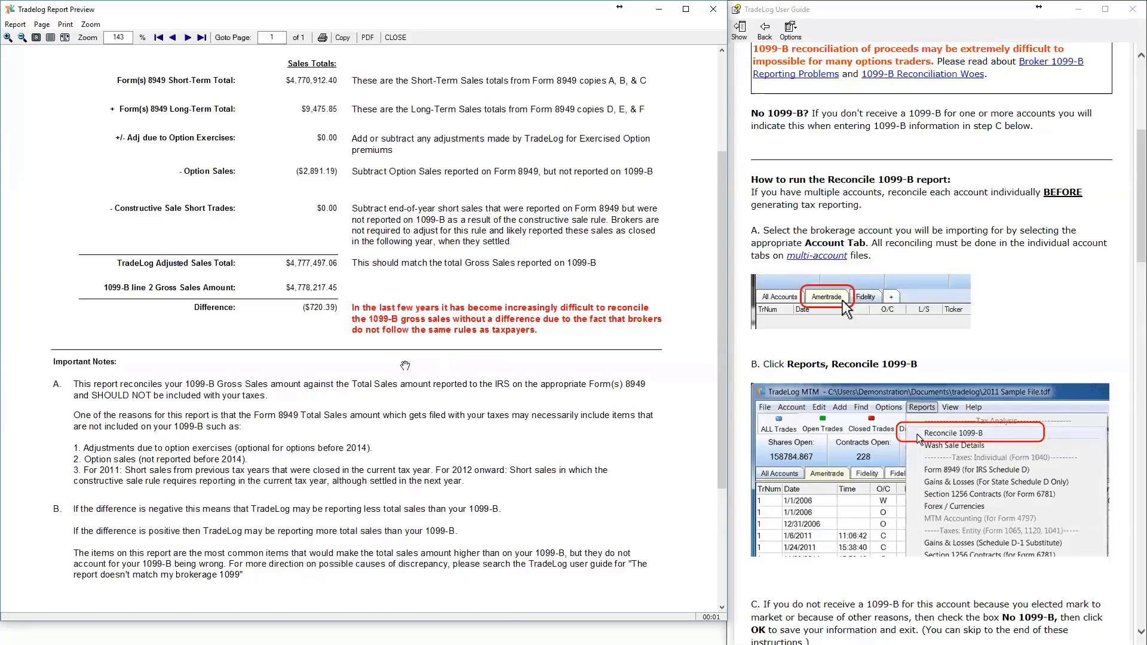
pyautogui.click(396, 39)
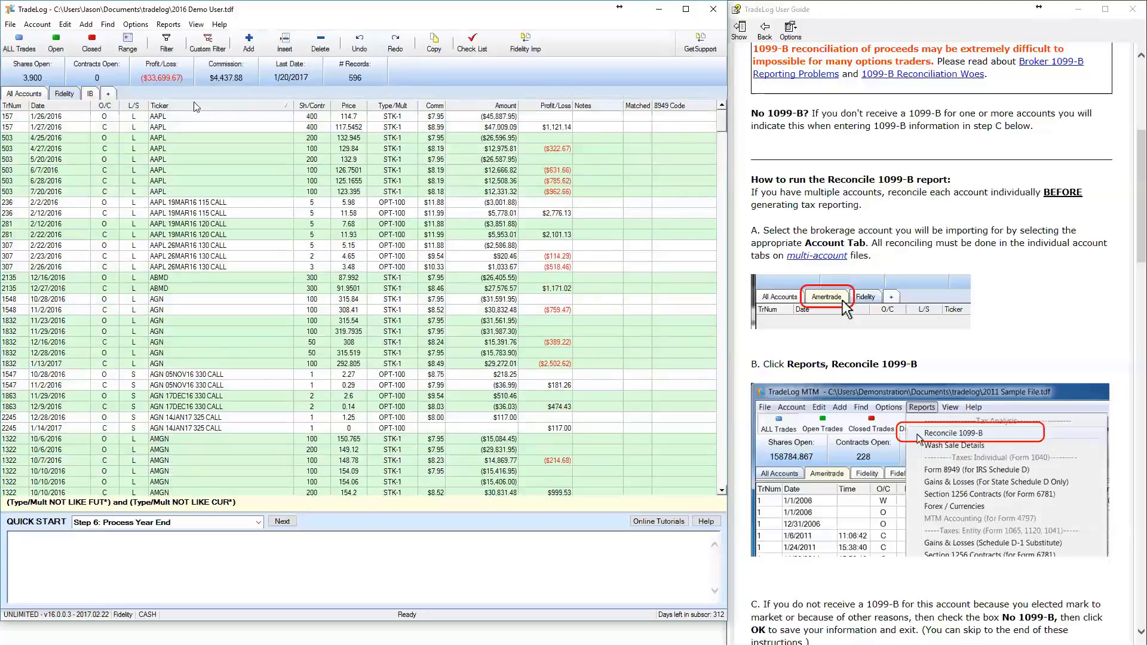
# - Switch to the IB account and read the user guide's Reconcile 1099-B instructions through step E
pyautogui.click(91, 94)
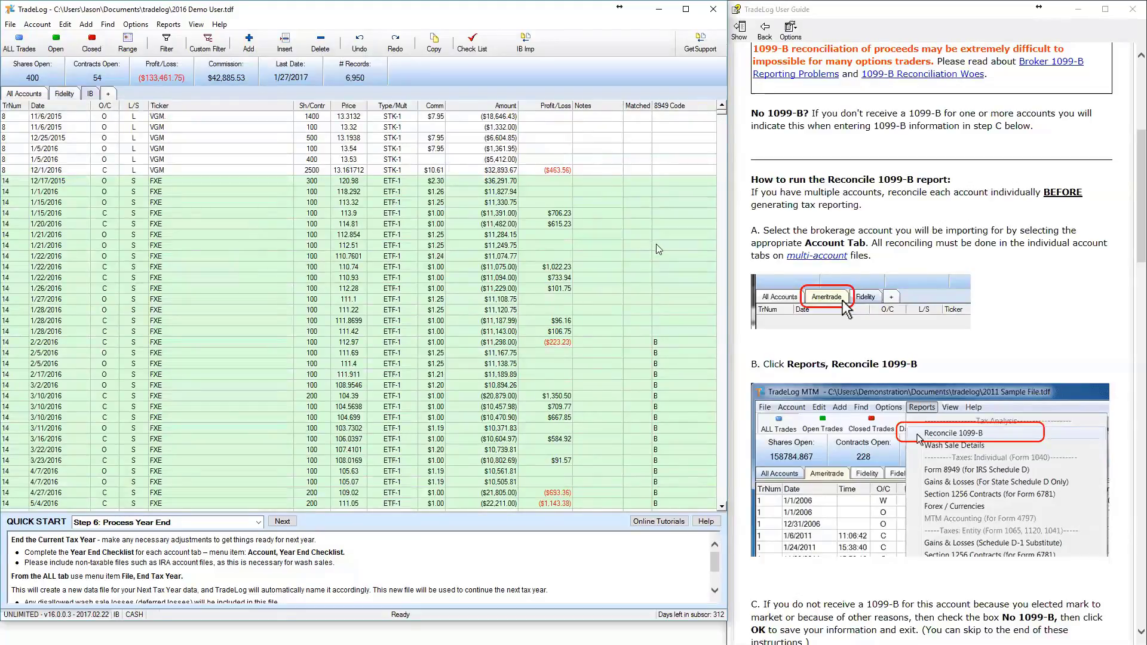
pyautogui.scroll(-15, 1009, 231)
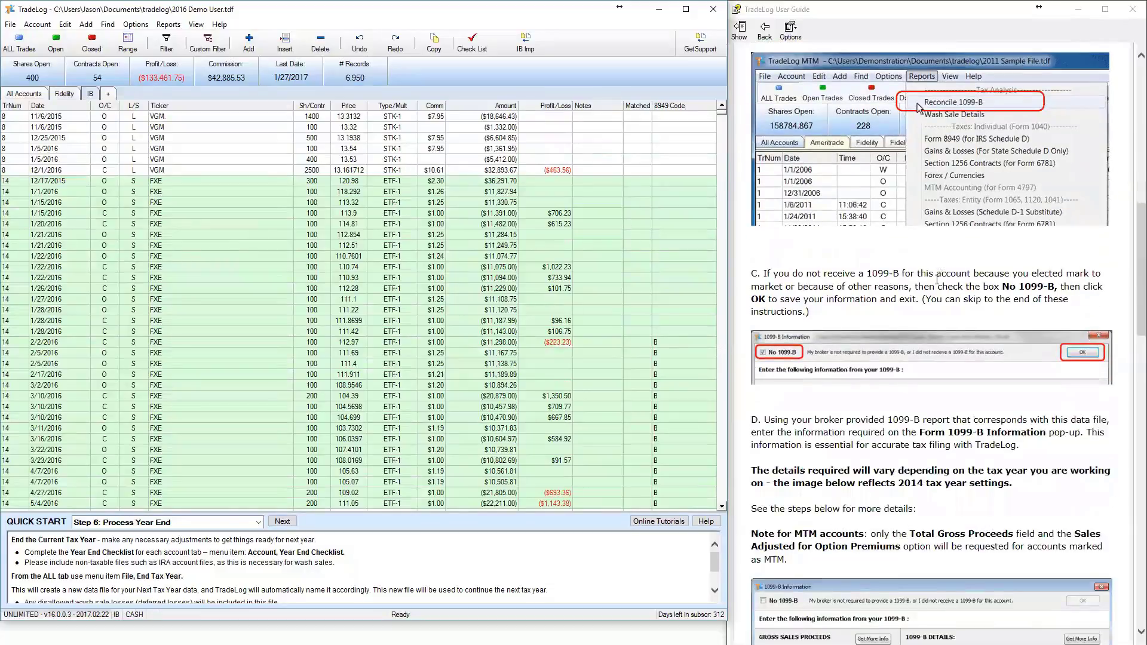
pyautogui.scroll(-15, 902, 232)
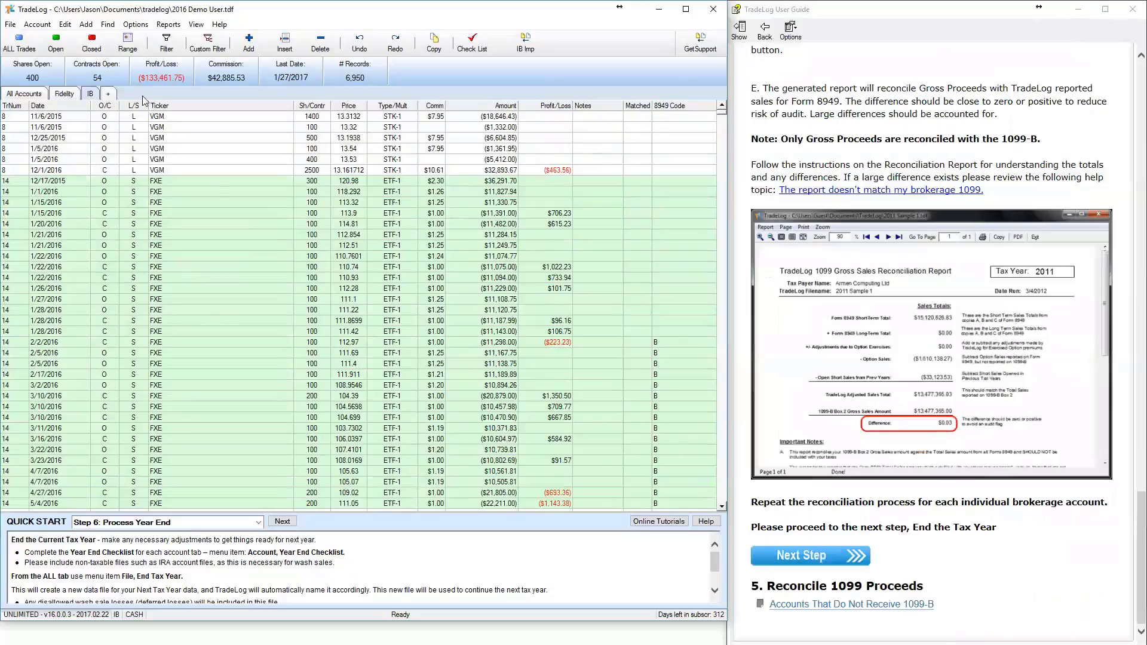
pyautogui.click(525, 42)
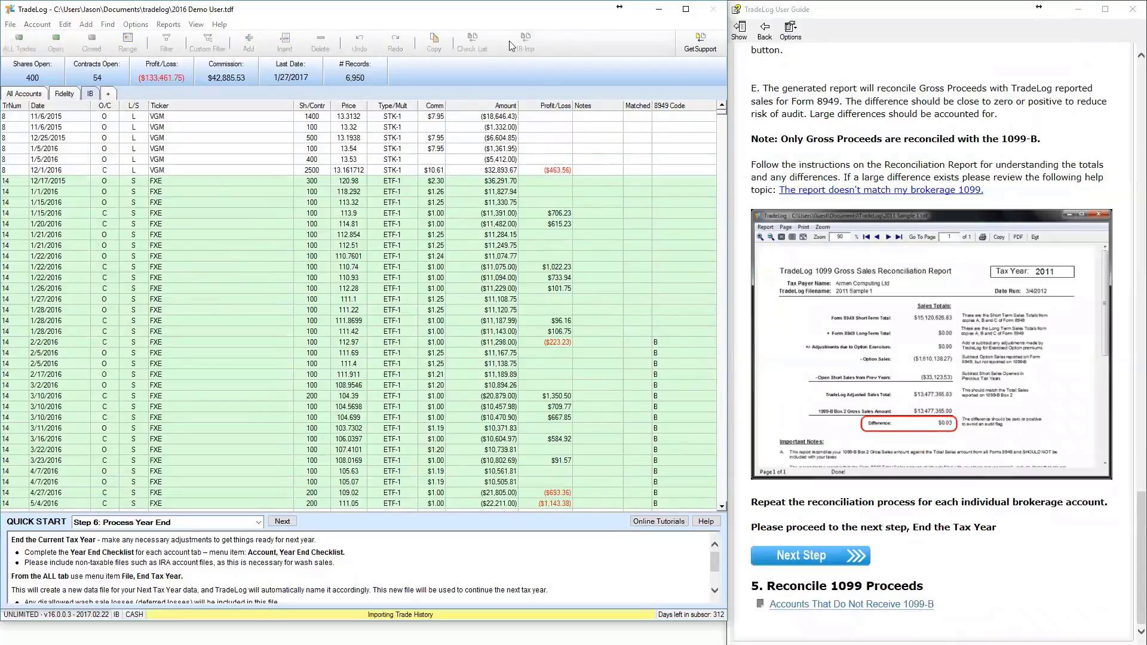
pyautogui.click(375, 337)
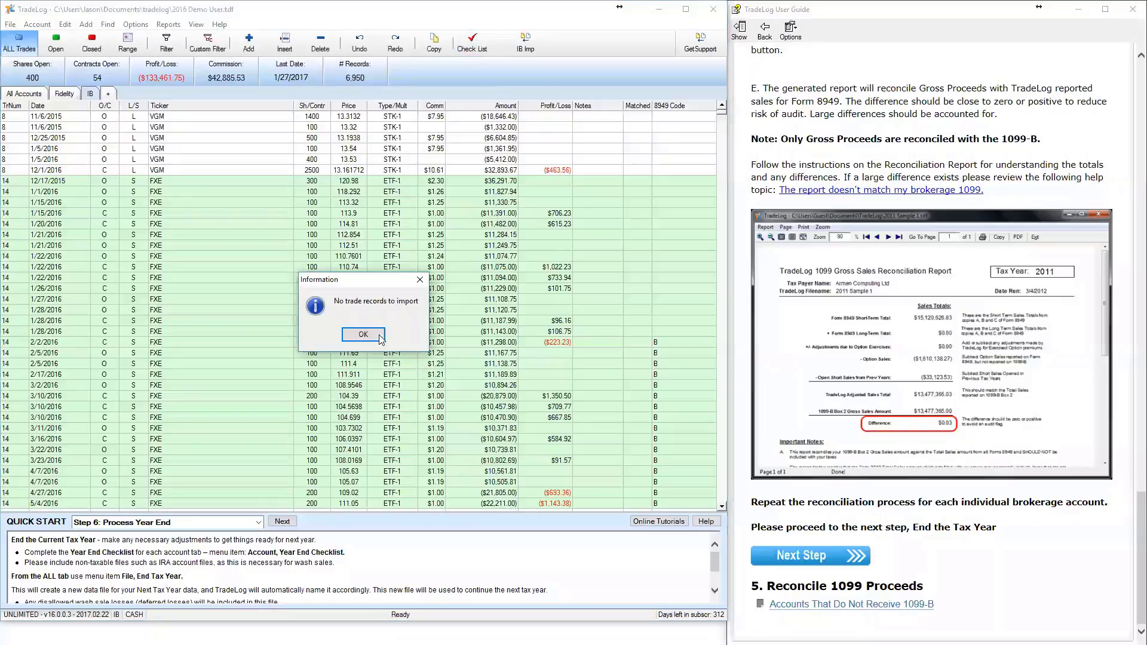
pyautogui.click(379, 338)
# - Run the IB account's 1099-B reconciliation from its check list, accepting the suggested IB recon settings and entering 16,498,265.64 as the proceeds amount
pyautogui.click(472, 42)
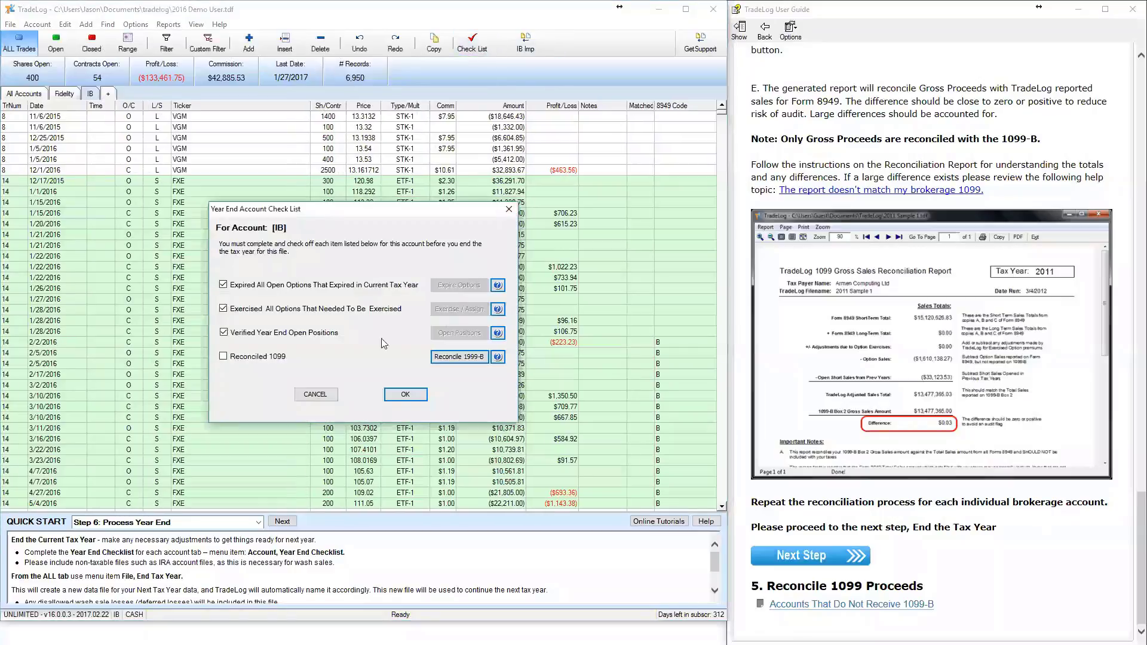
pyautogui.click(464, 359)
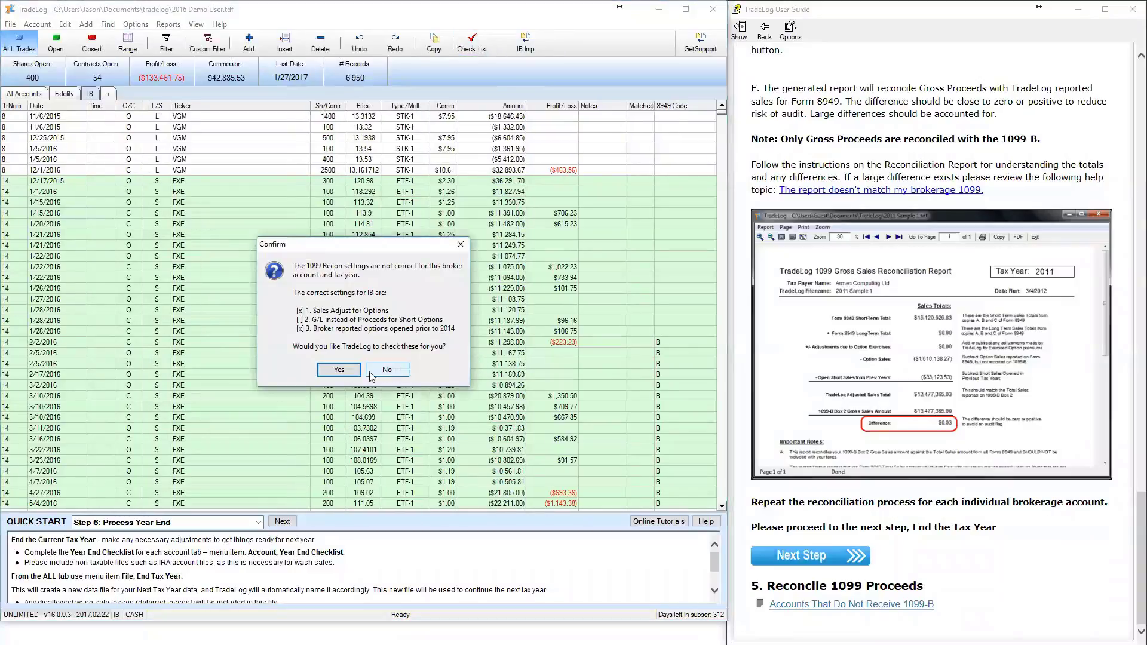
pyautogui.click(344, 374)
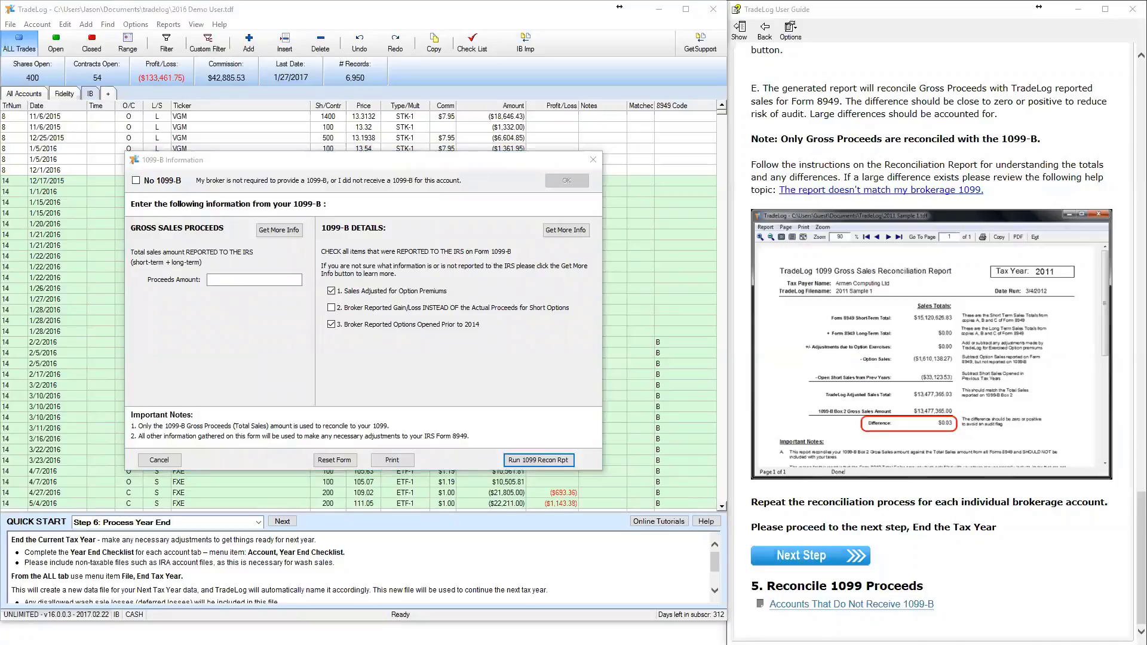
pyautogui.click(248, 281)
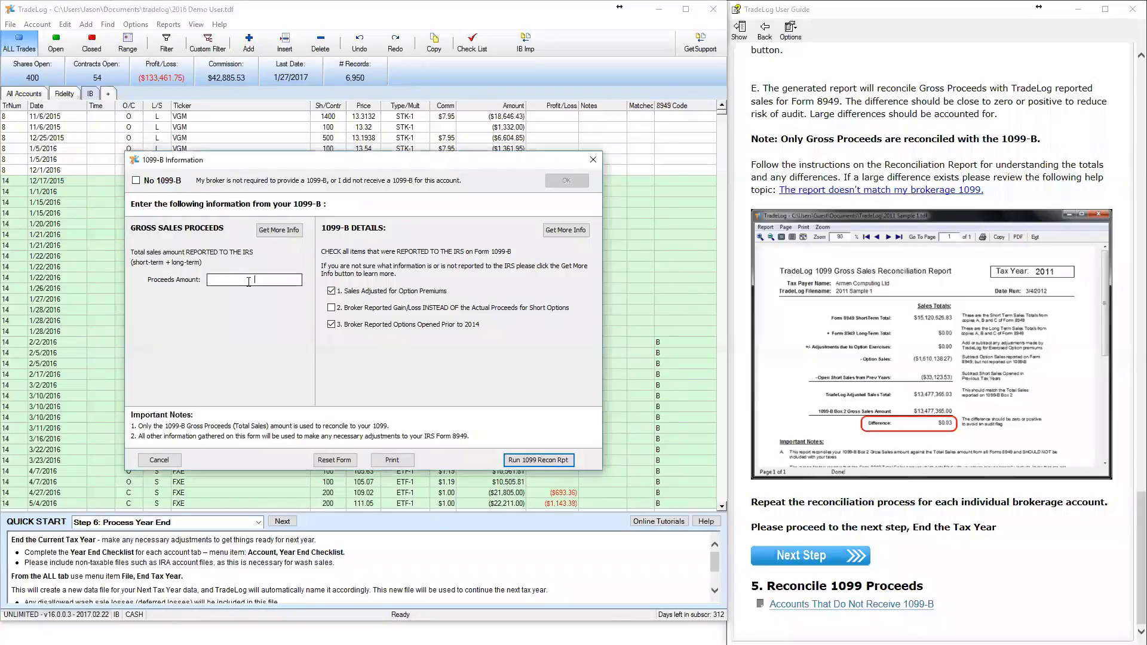
pyautogui.write('16,498,265.64')
pyautogui.click(519, 459)
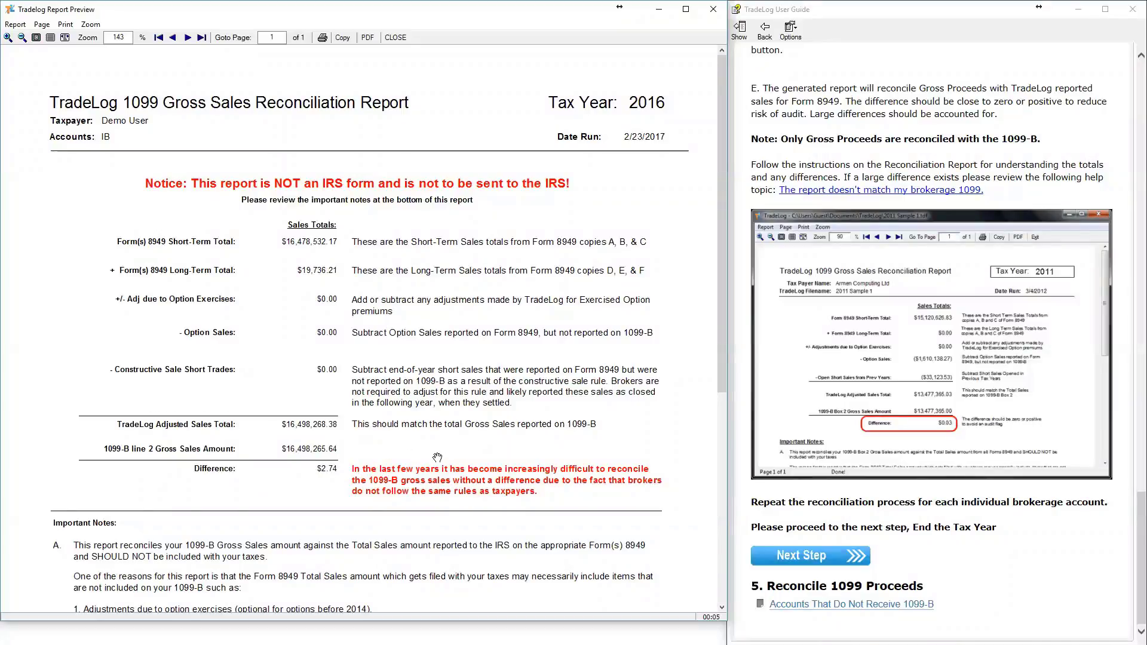
# - Examine the IB reconciliation report's sales totals, the difference from the 1099-B gross sales and the important notes
pyautogui.moveTo(459, 448); pyautogui.dragTo(456, 400)
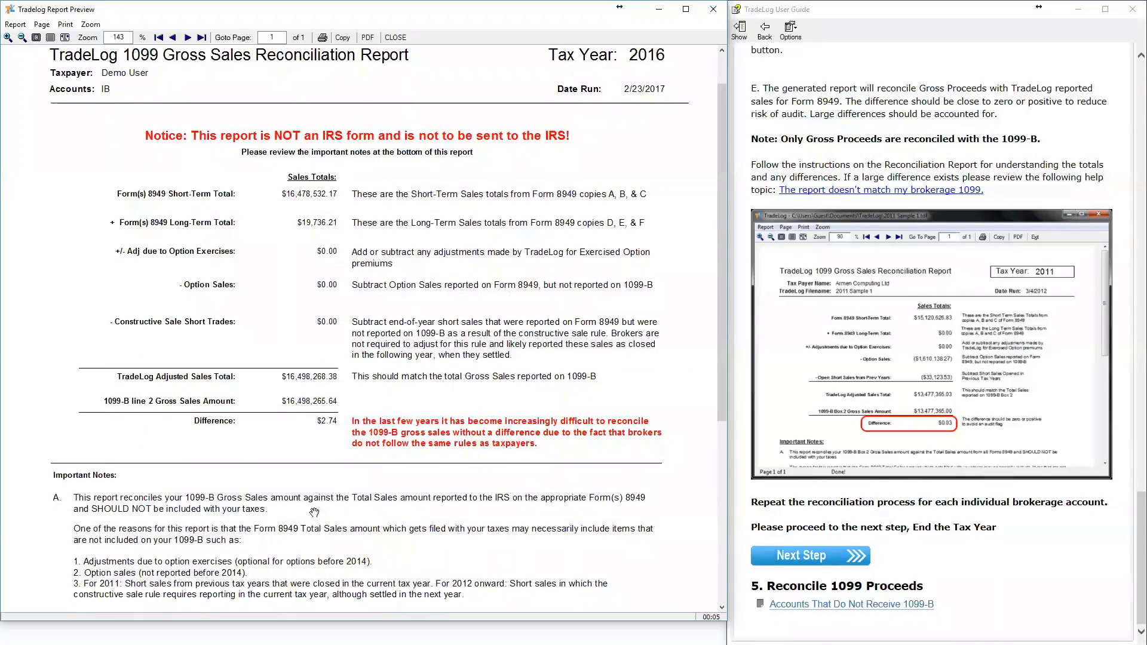
pyautogui.moveTo(405, 479); pyautogui.dragTo(402, 413)
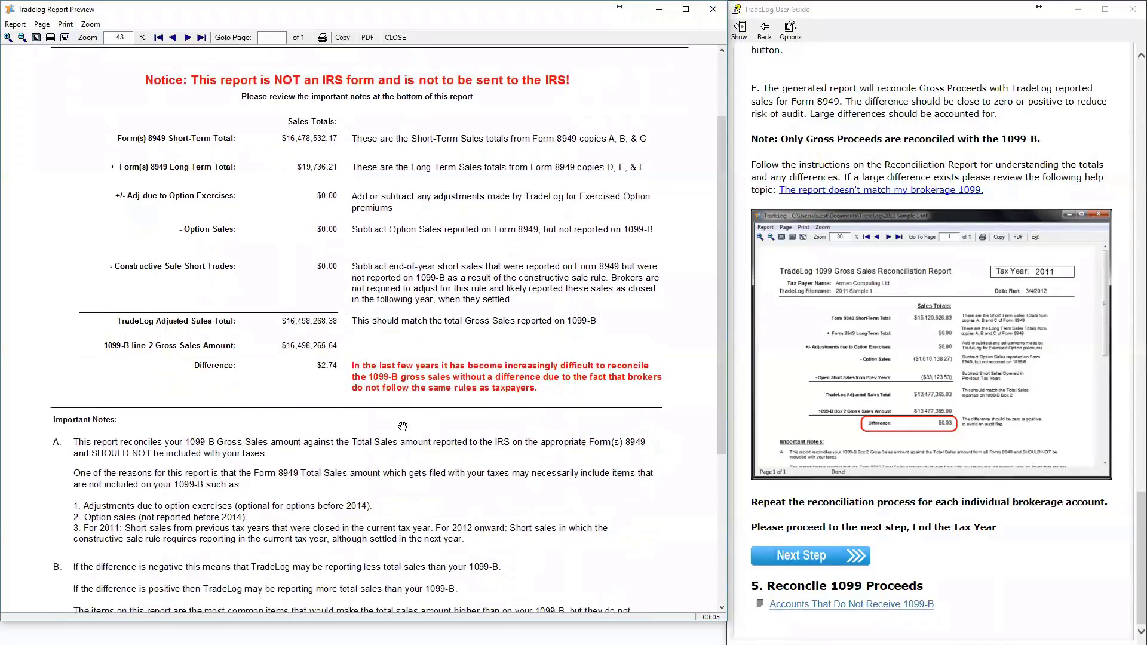
pyautogui.moveTo(419, 468); pyautogui.dragTo(441, 369)
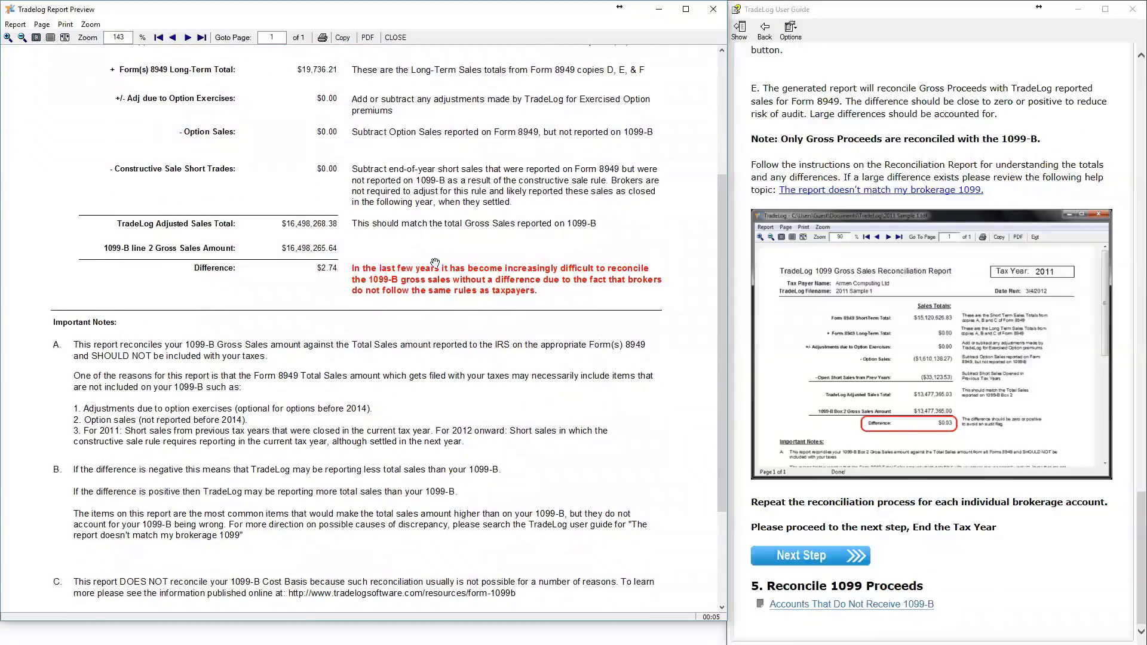
pyautogui.scroll(2, 436, 266)
pyautogui.scroll(1, 436, 302)
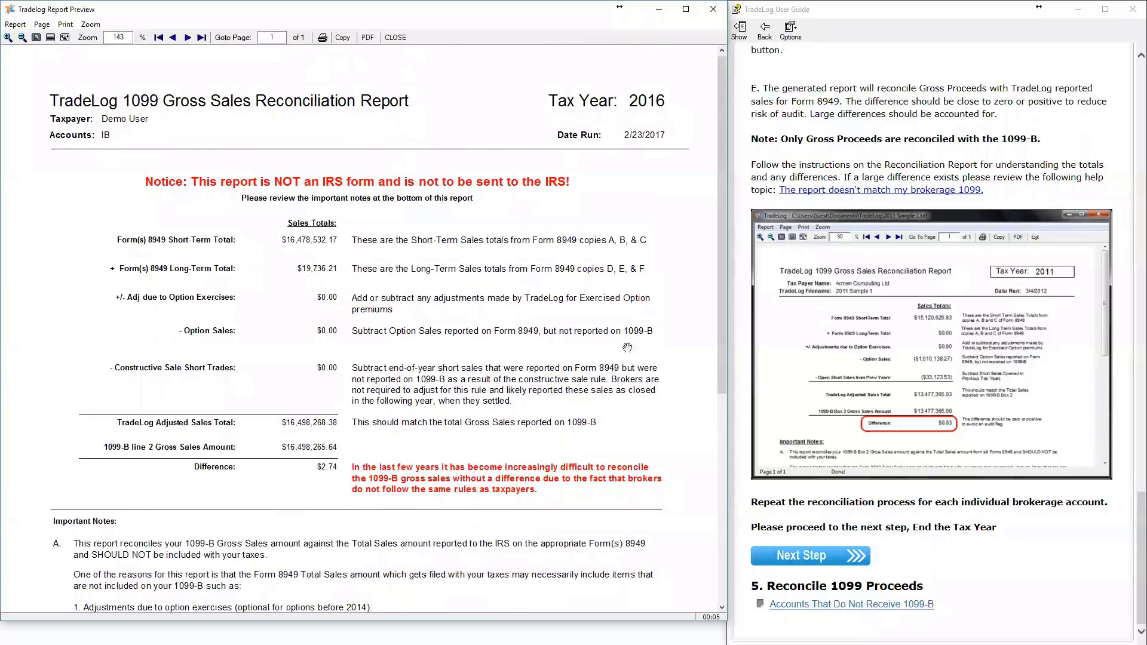
pyautogui.scroll(-3, 492, 490)
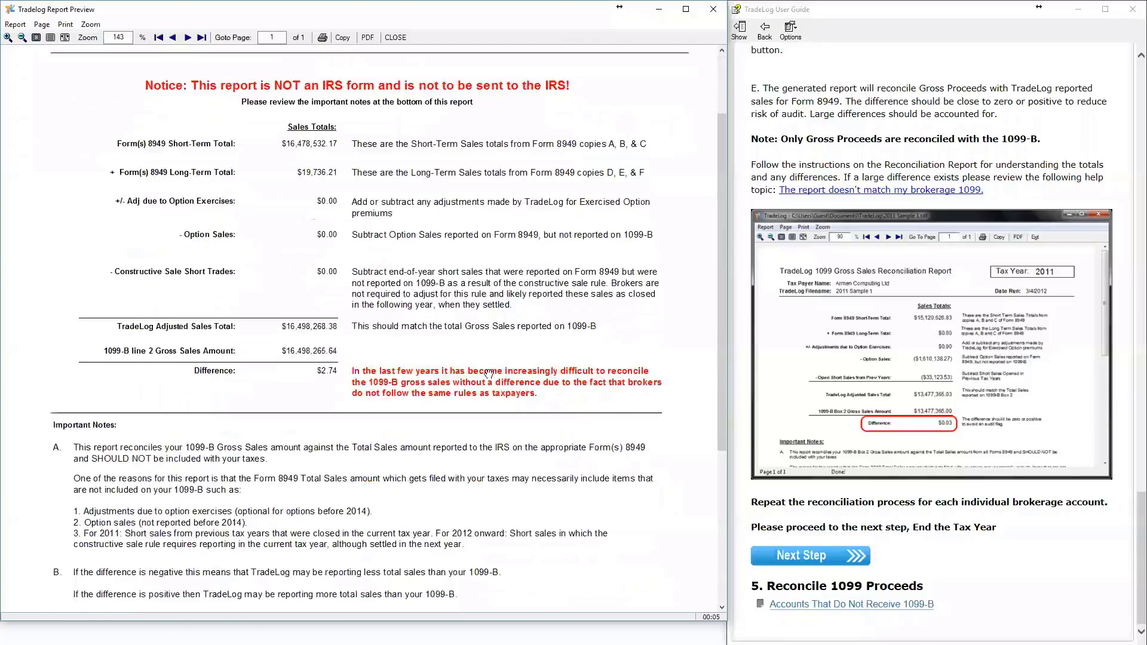
pyautogui.scroll(-1, 187, 512)
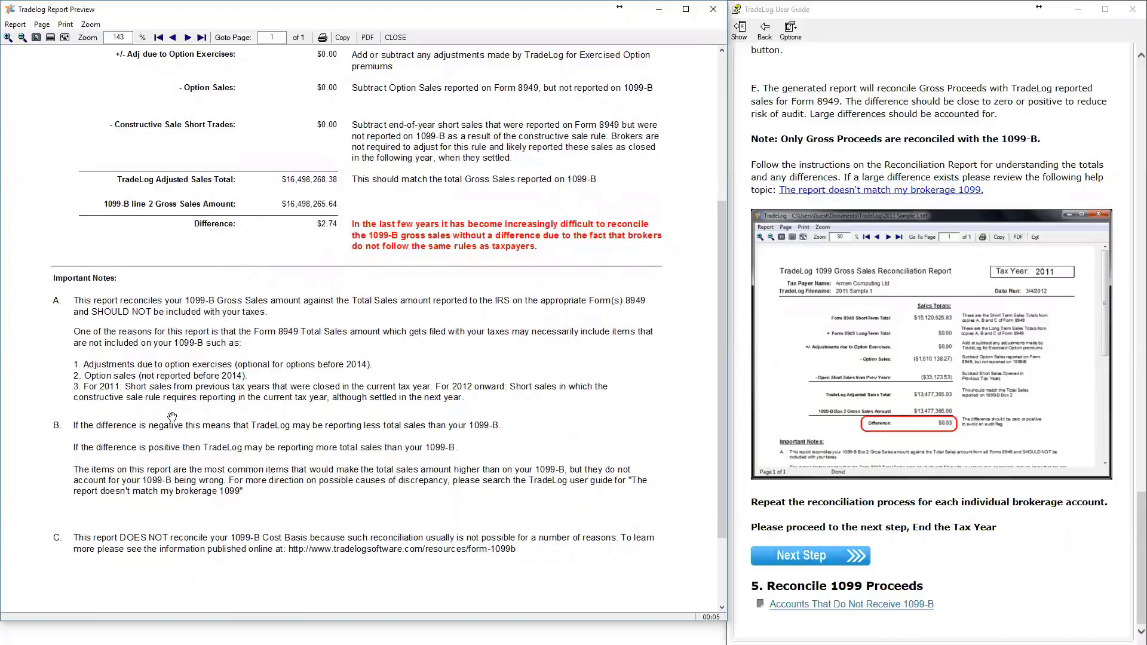
pyautogui.scroll(1, 508, 392)
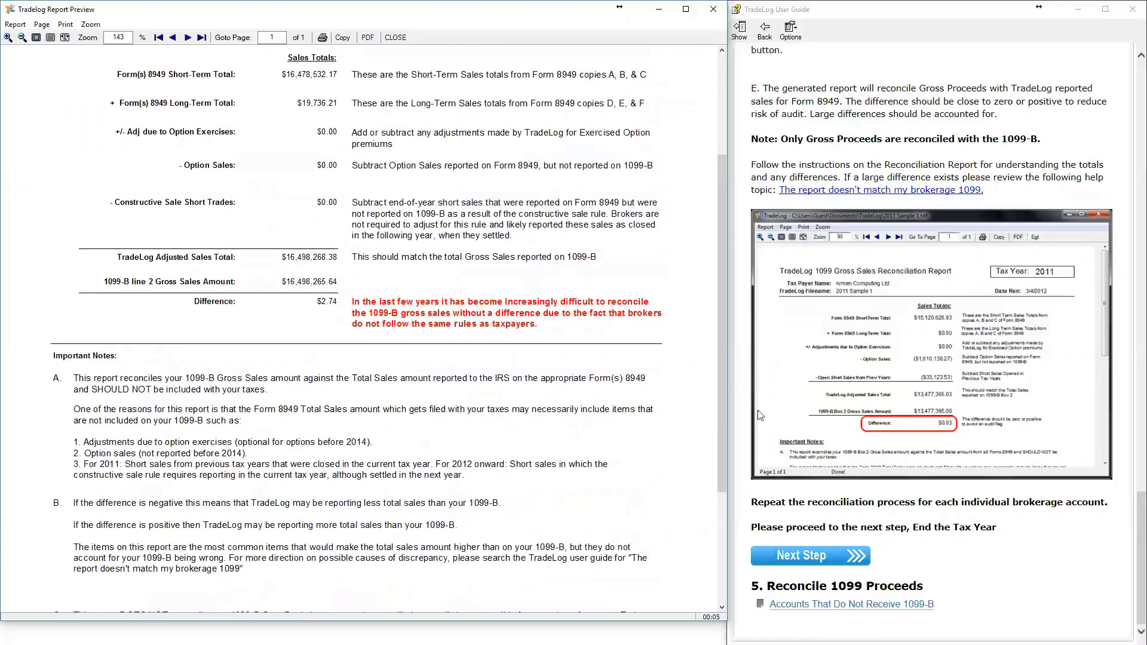
# - Consult the user guide topic "The report doesn't match my brokerage 1099" and return to the end of the Reconcile 1099-B instructions
pyautogui.click(935, 499)
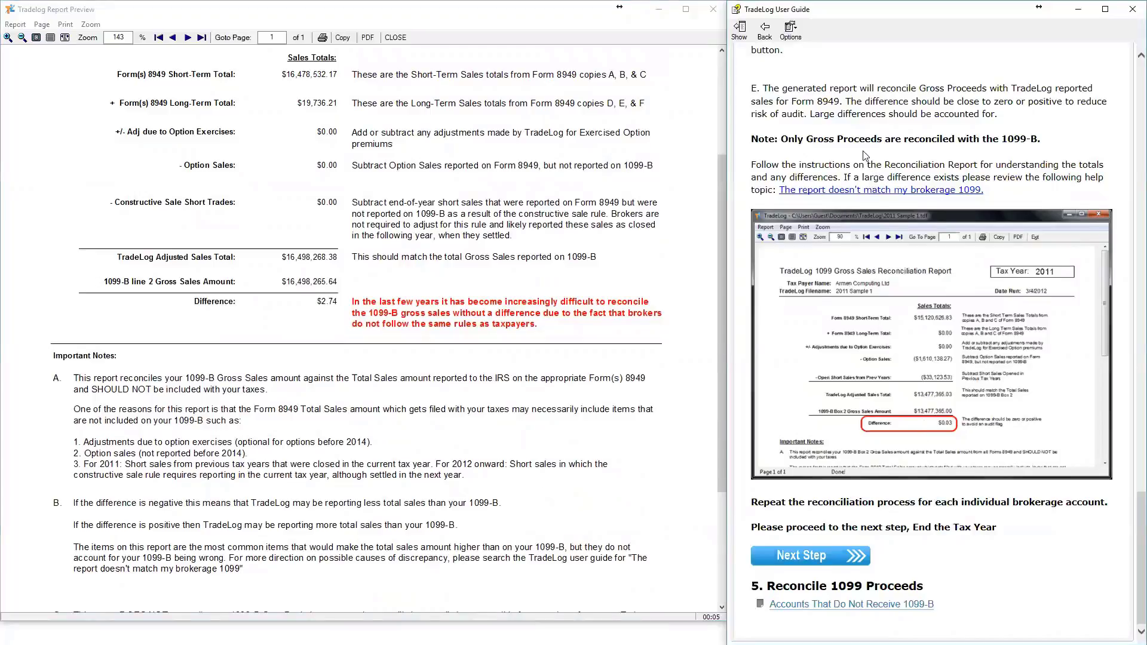
pyautogui.scroll(2, 868, 160)
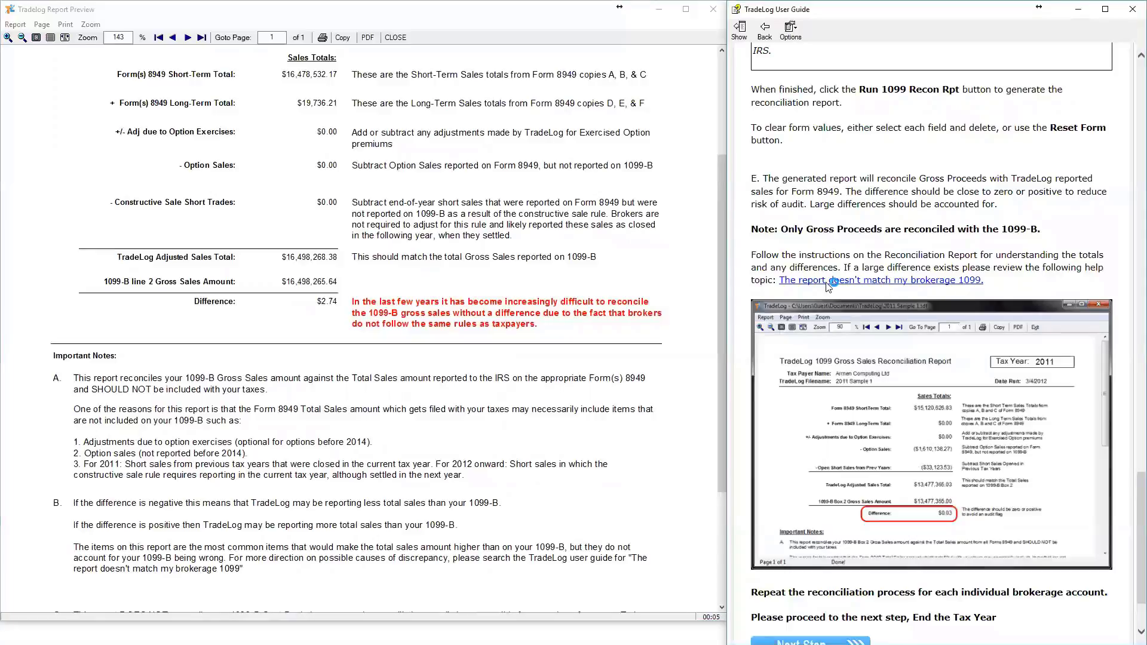
pyautogui.click(845, 280)
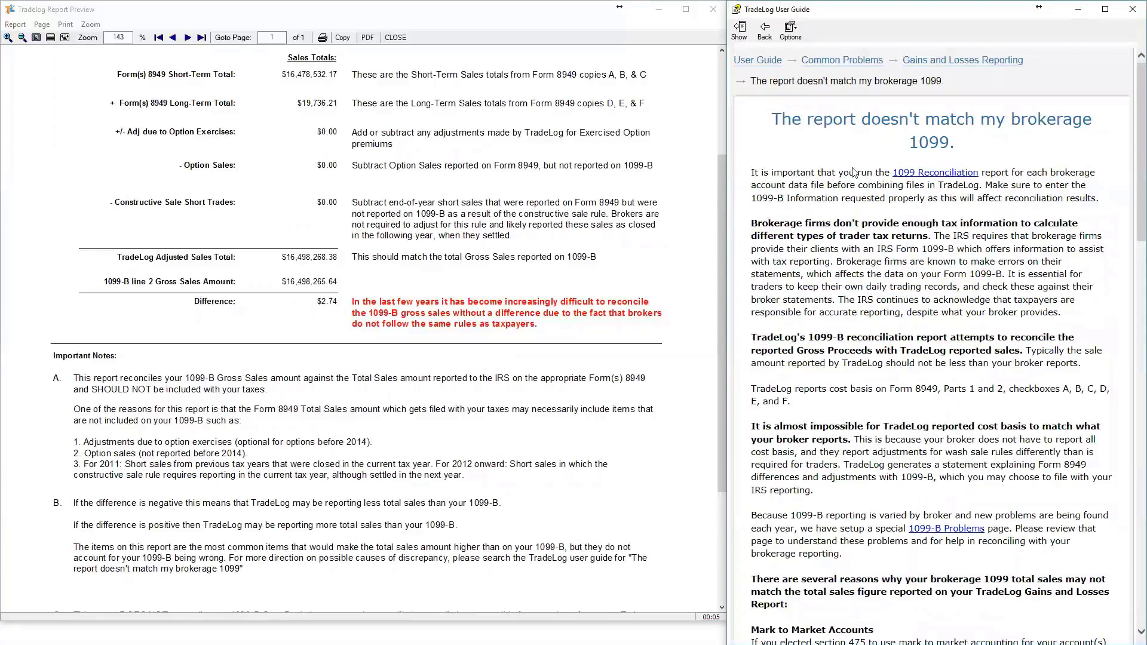
pyautogui.scroll(-8, 956, 333)
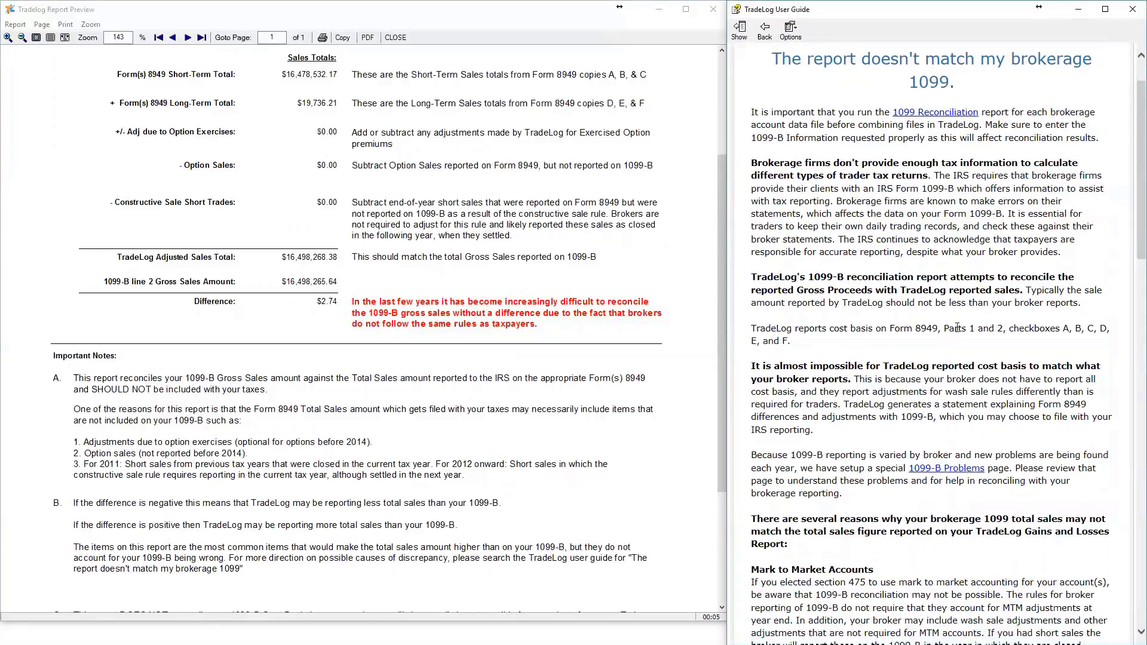
pyautogui.scroll(-7, 936, 291)
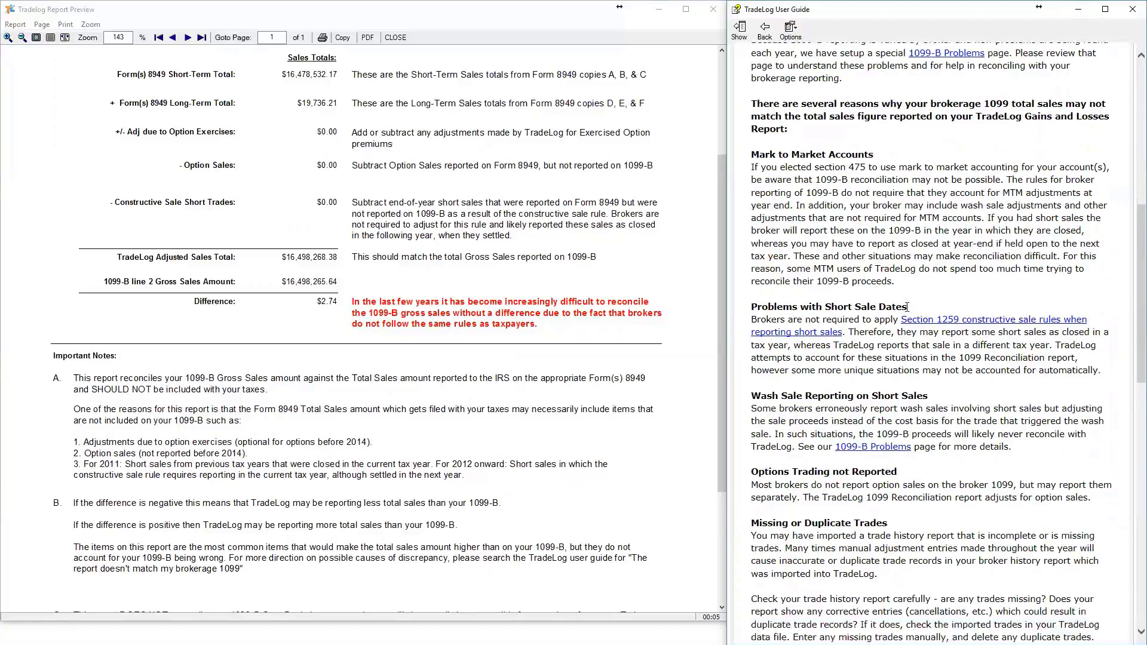
pyautogui.scroll(7, 883, 279)
pyautogui.scroll(8, 883, 280)
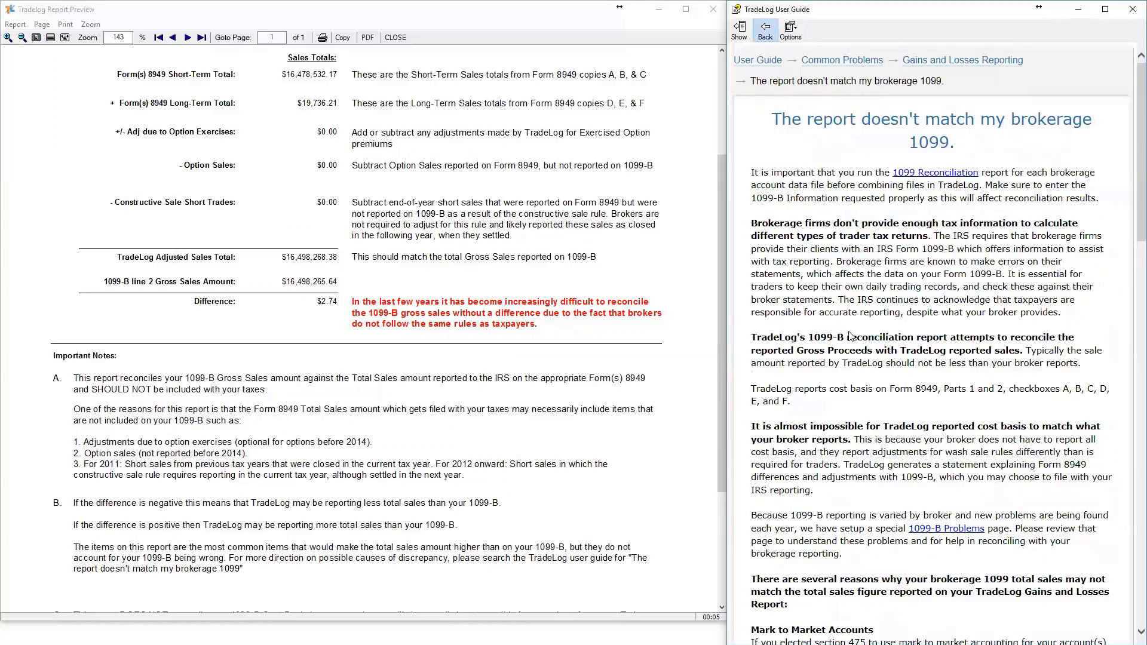
pyautogui.click(765, 28)
pyautogui.scroll(2, 997, 364)
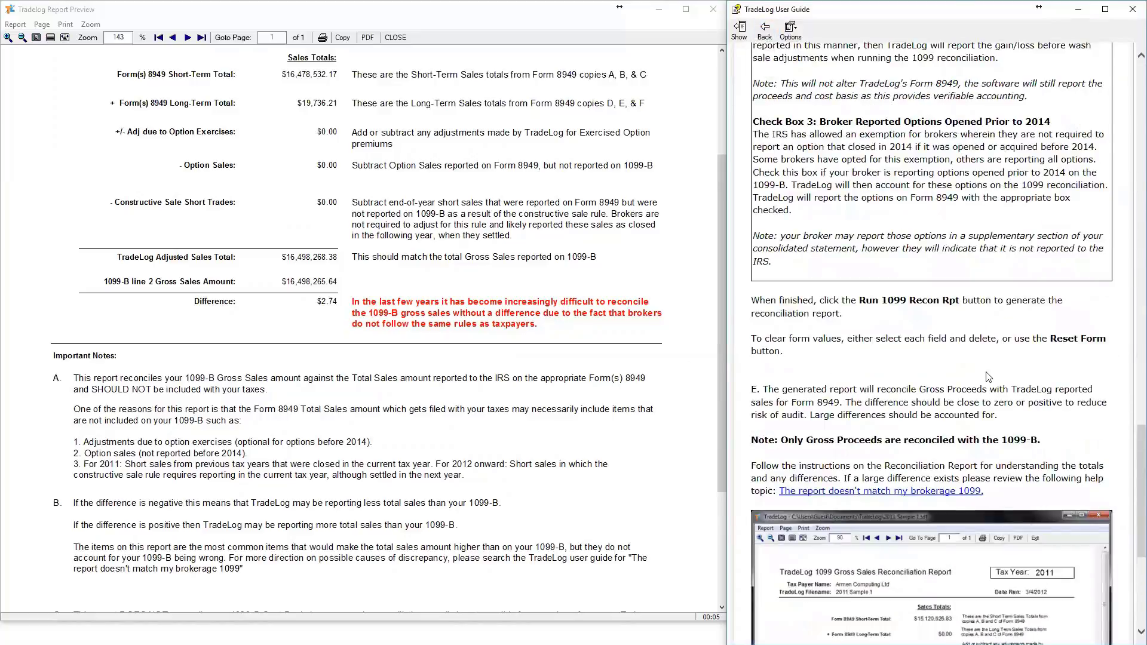
pyautogui.scroll(-6, 997, 364)
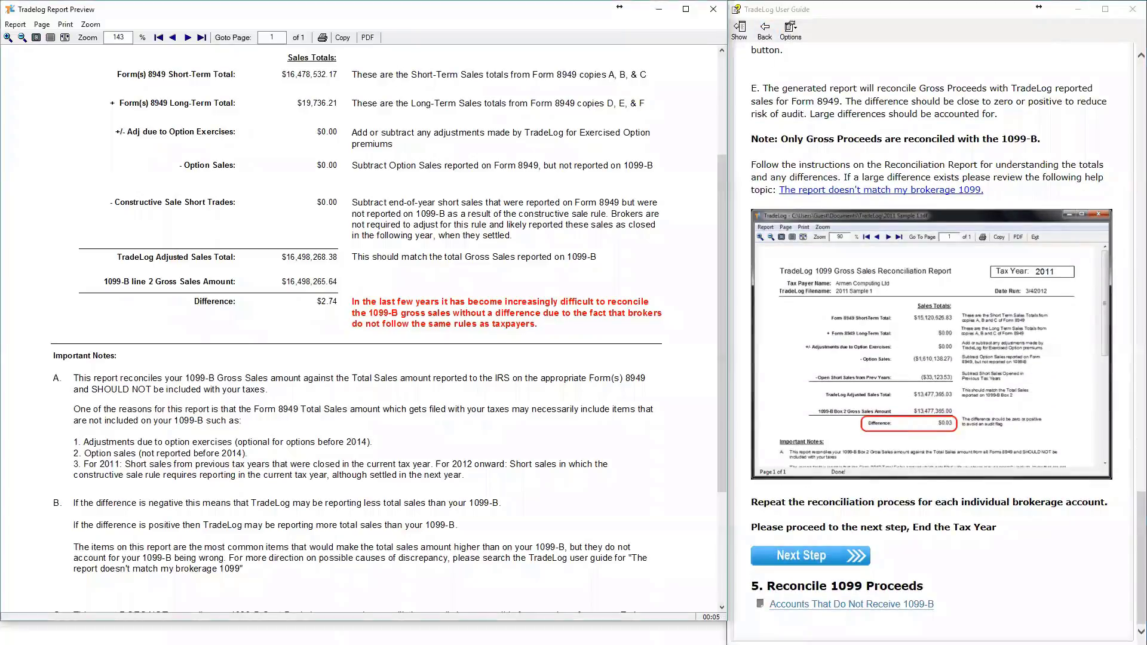
# - Reopen the IB account's 1099-B information from its year-end check list and try the No 1099-B option, leaving it unchecked
pyautogui.click(395, 37)
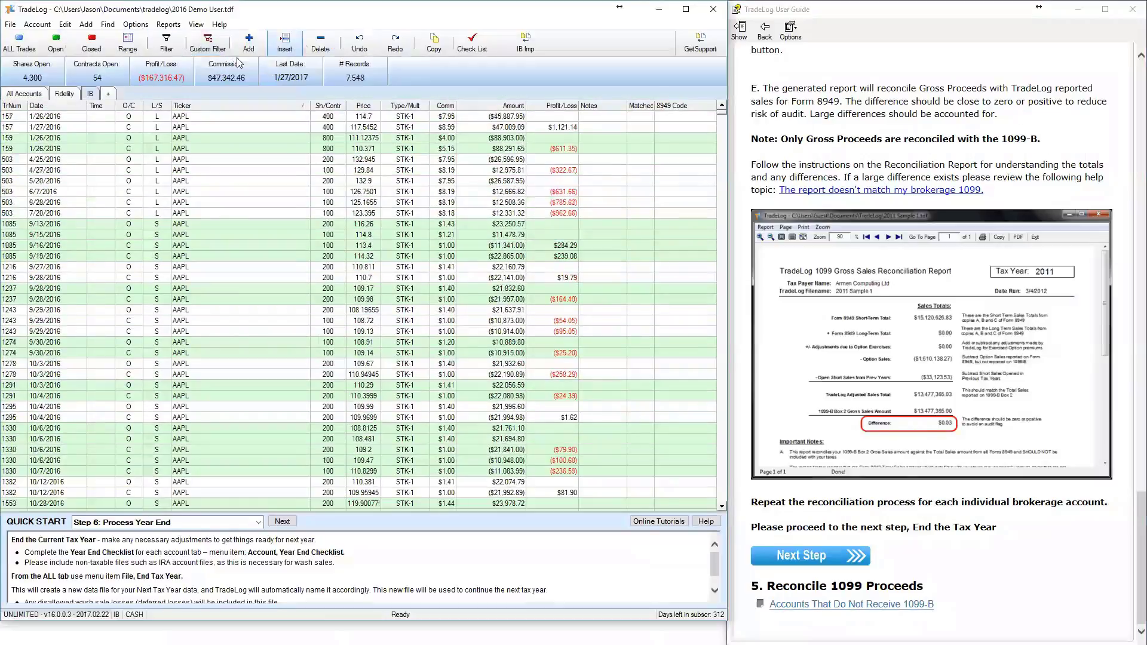
pyautogui.click(472, 42)
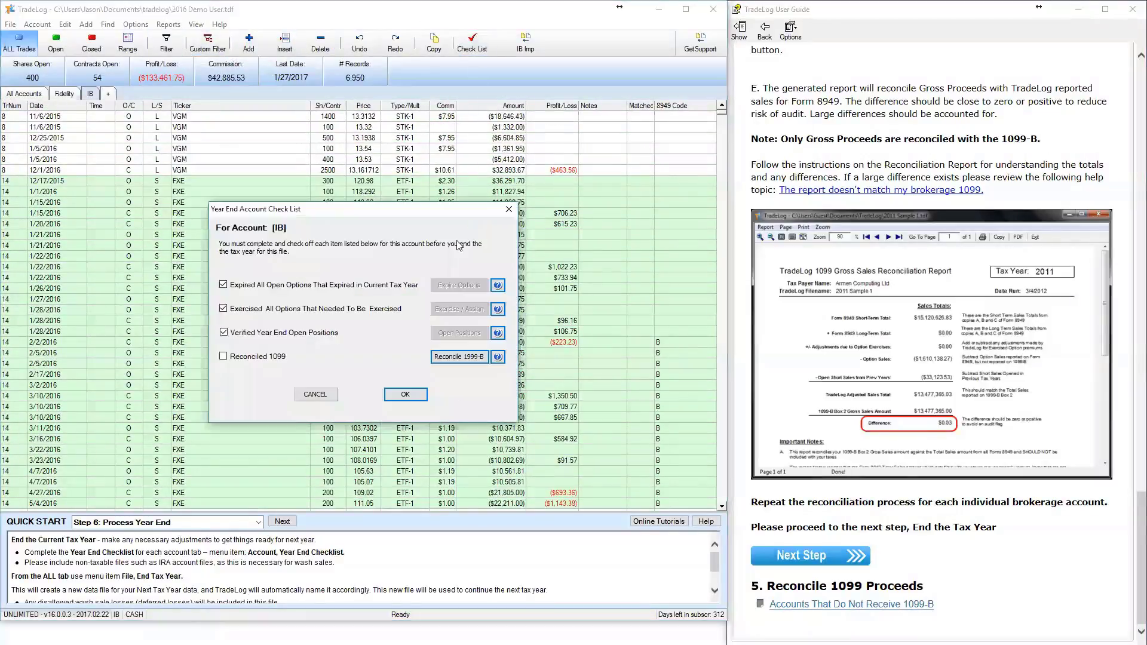
pyautogui.click(466, 357)
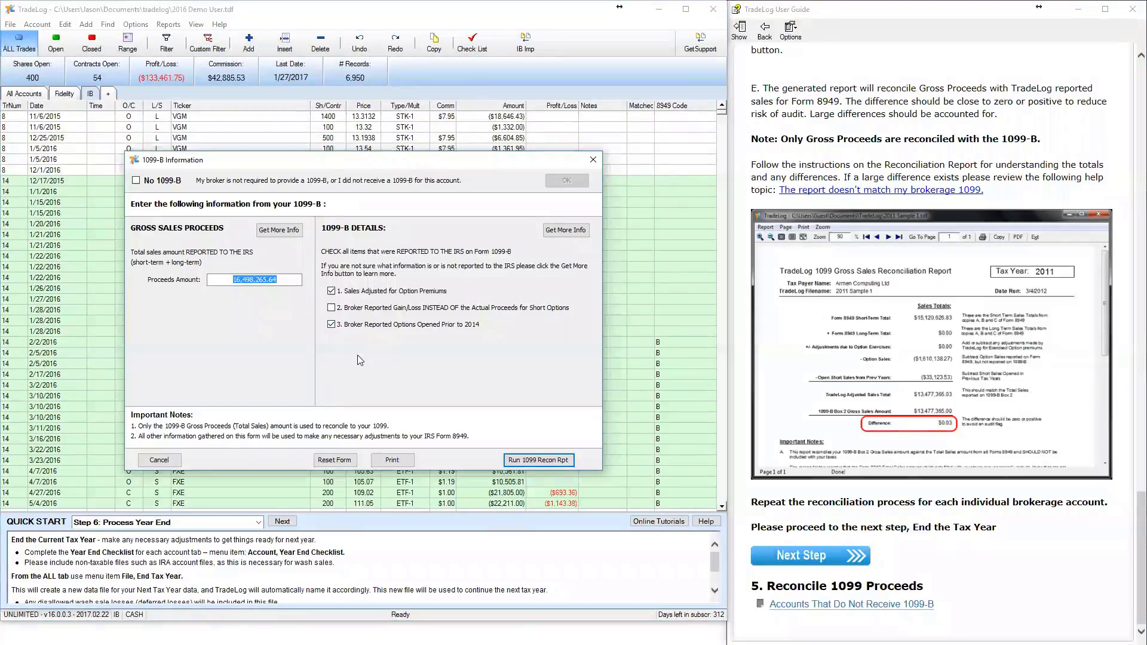
pyautogui.click(136, 183)
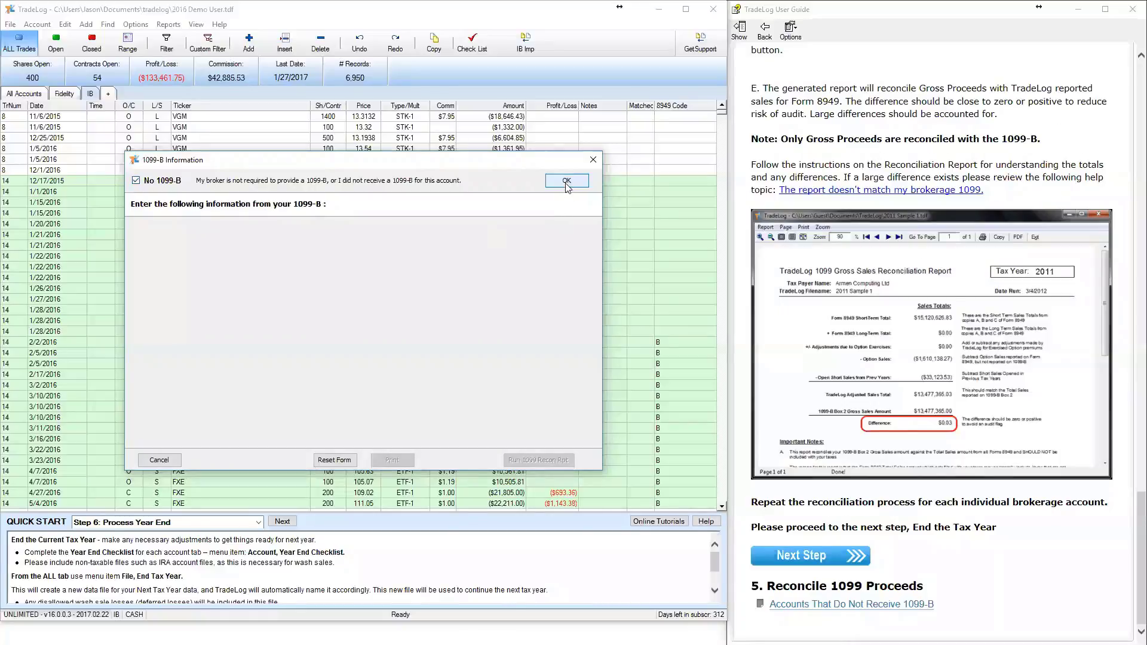
pyautogui.click(136, 181)
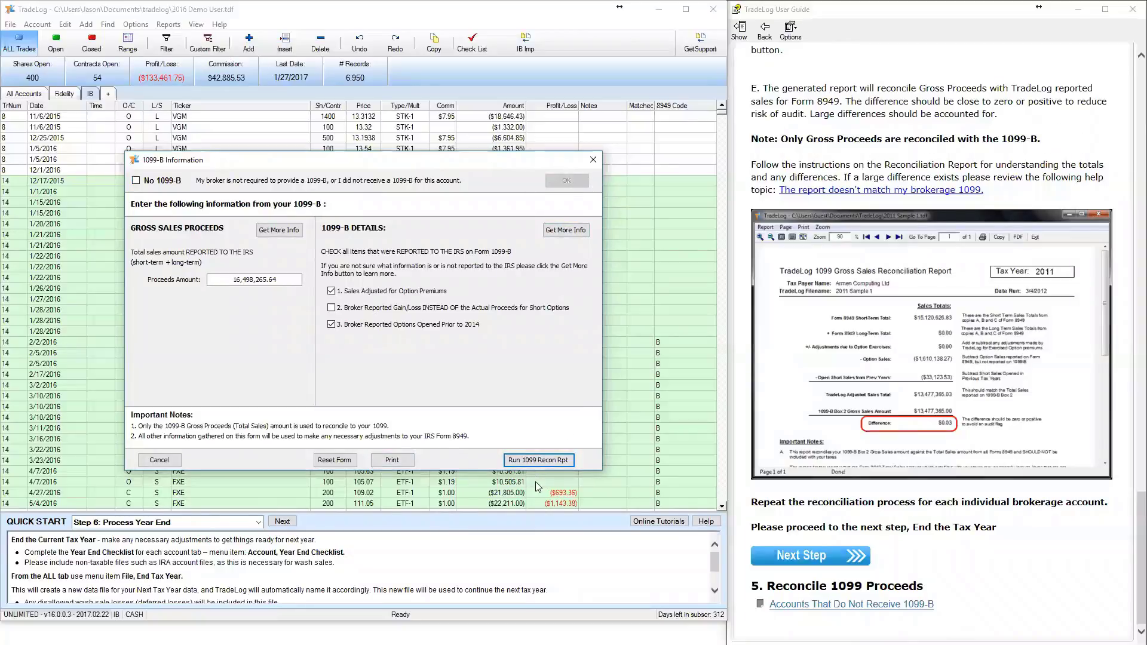
# - Run the IB account's 1099 reconciliation report again and confirm the account's year-end check list
pyautogui.click(559, 460)
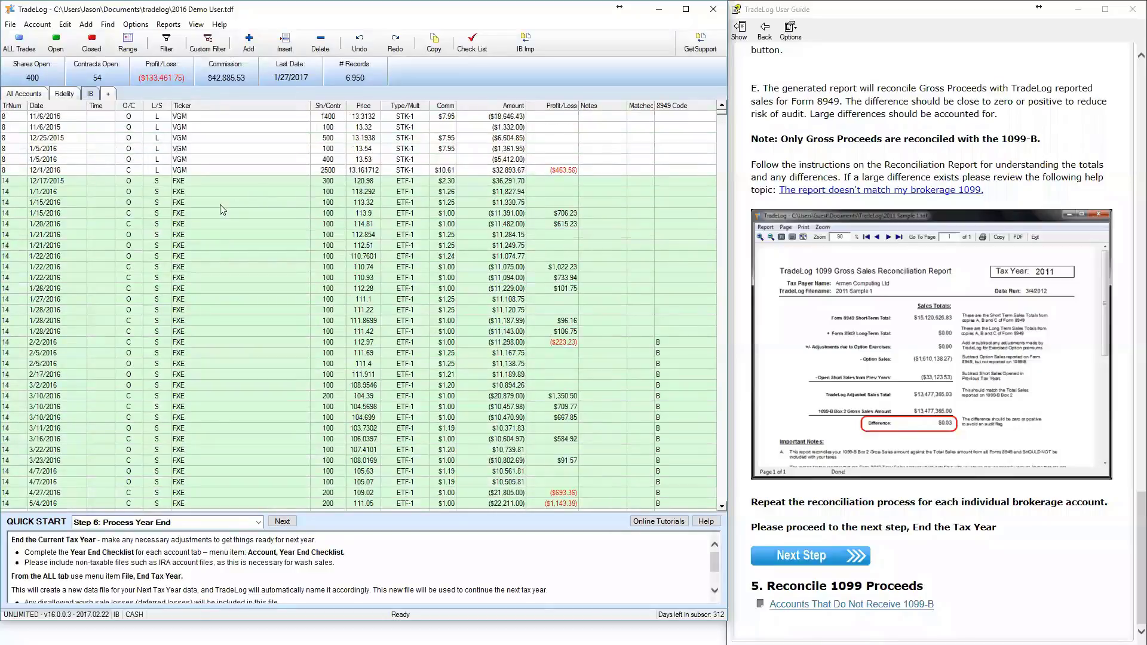
pyautogui.click(471, 43)
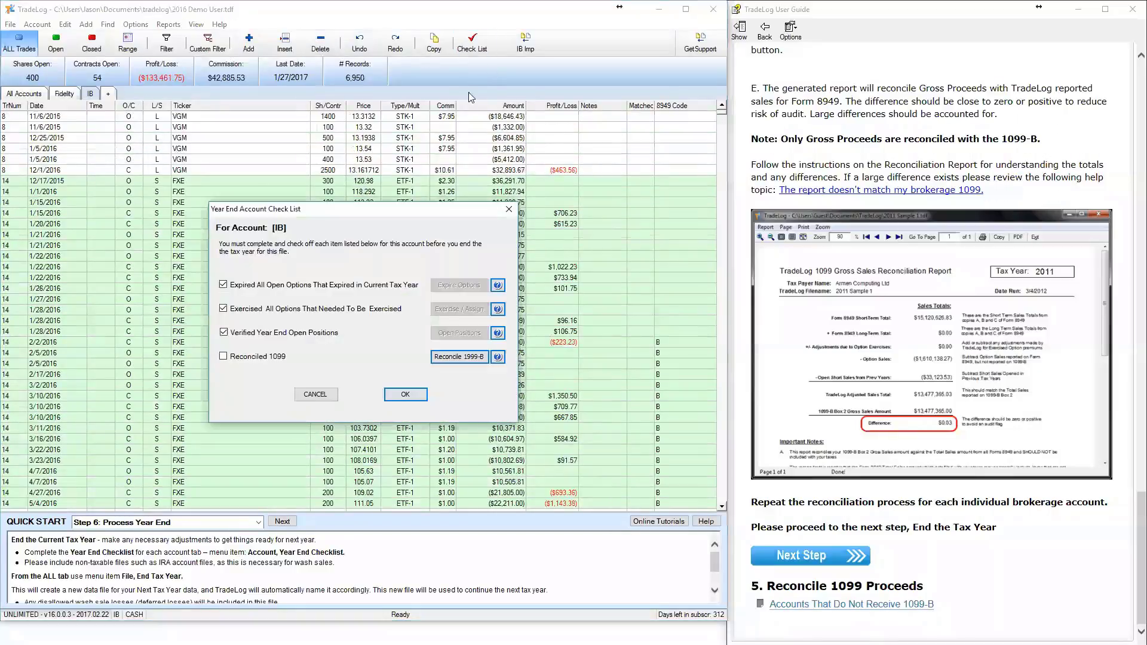
pyautogui.click(405, 394)
# - Review the Fidelity account's year-end check list and accept it with all four items checked off
pyautogui.click(65, 94)
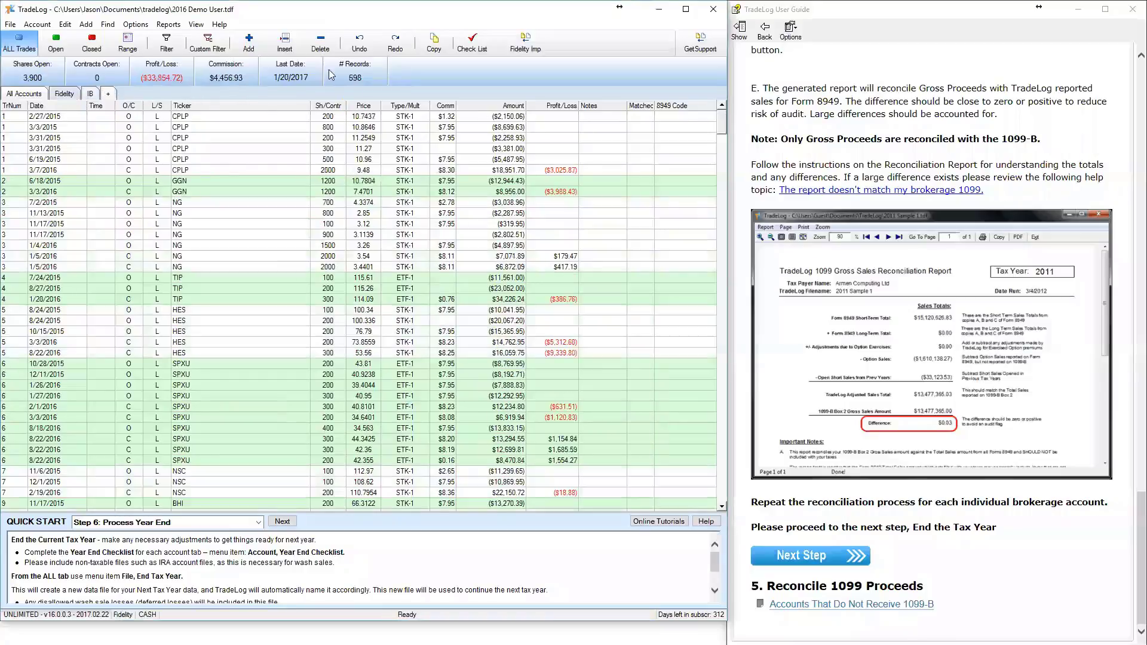
pyautogui.click(472, 43)
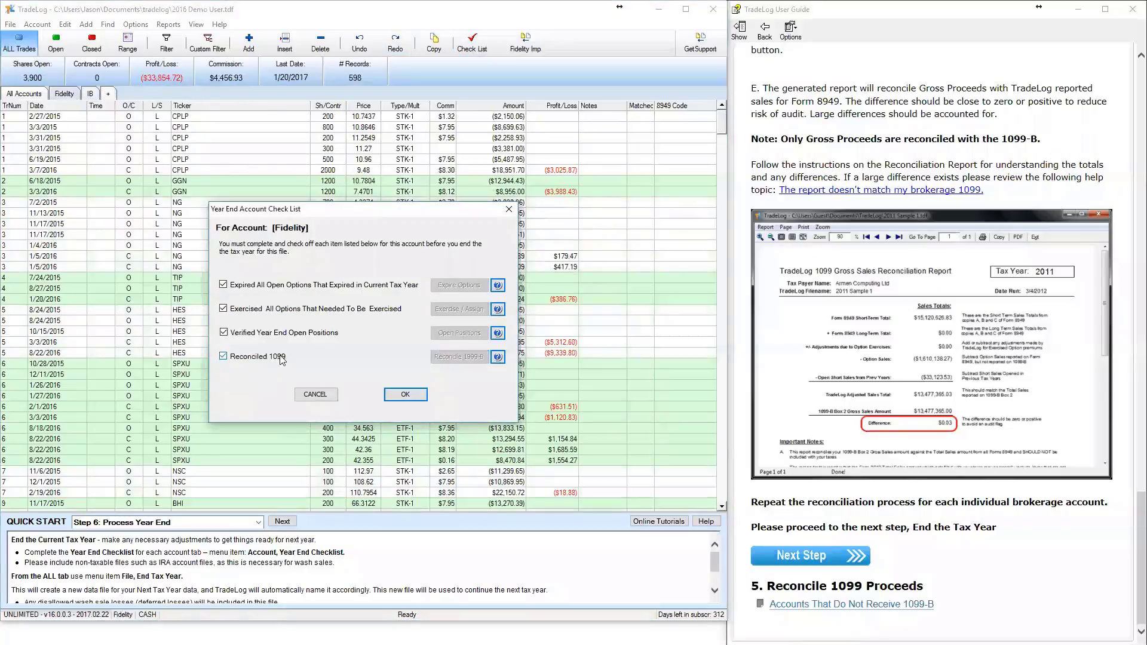
pyautogui.click(405, 394)
# - Open the user guide's step 6, End Tax Year - Create Next Year File, and show the combined view of all accounts
pyautogui.click(33, 95)
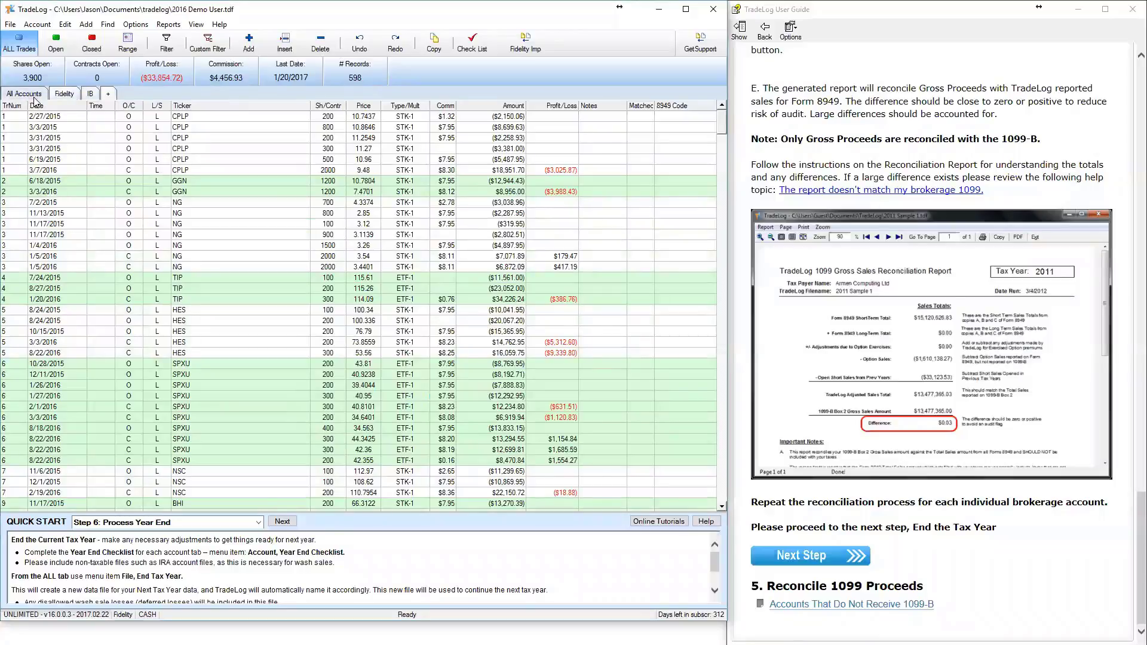
pyautogui.click(811, 552)
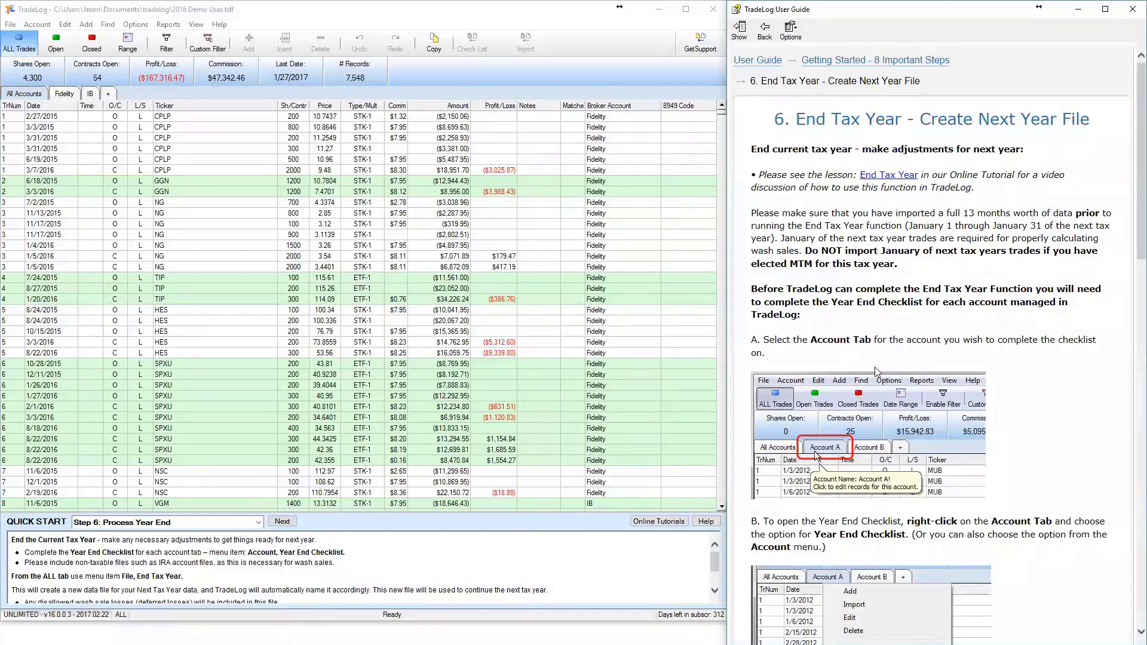
pyautogui.click(67, 97)
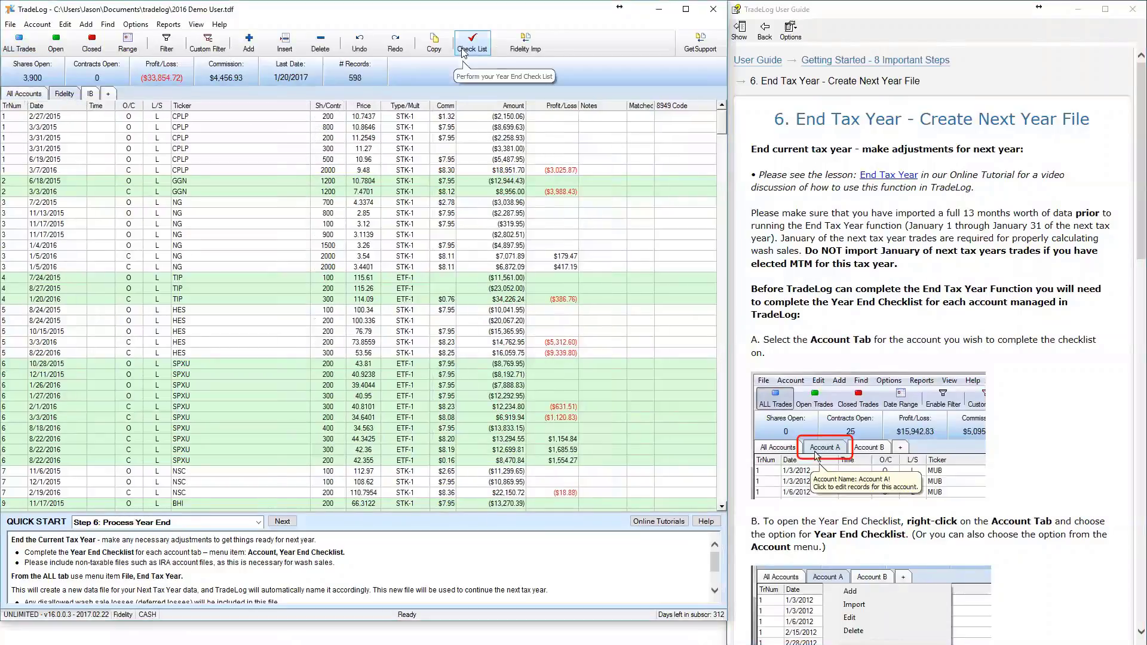
pyautogui.click(31, 97)
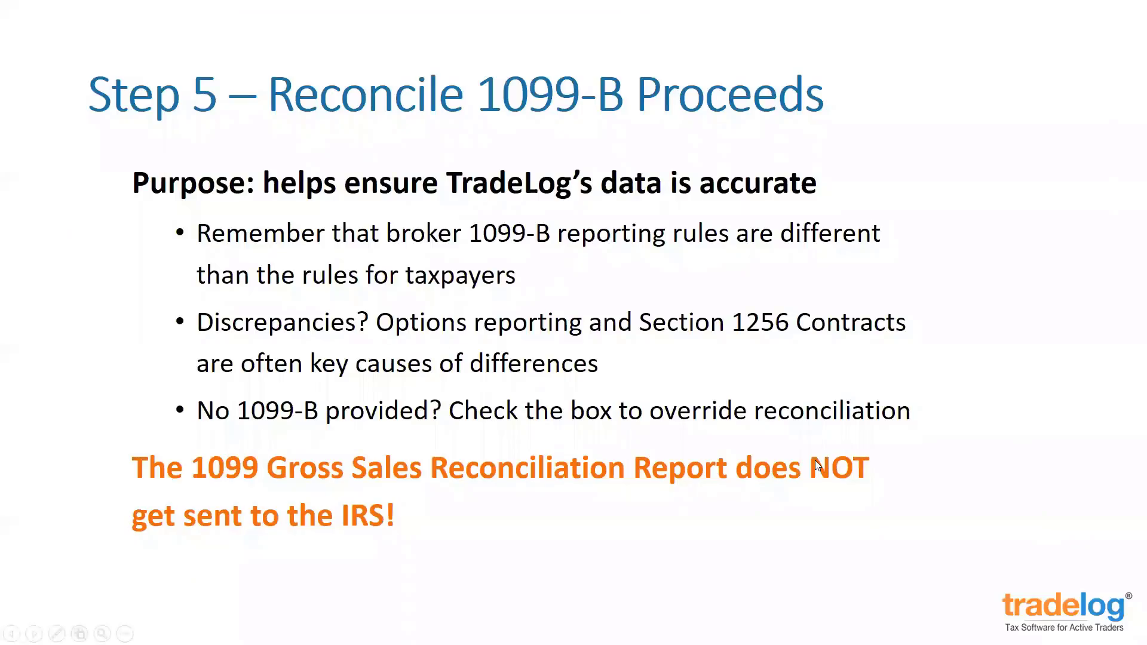
pyautogui.press('Right')
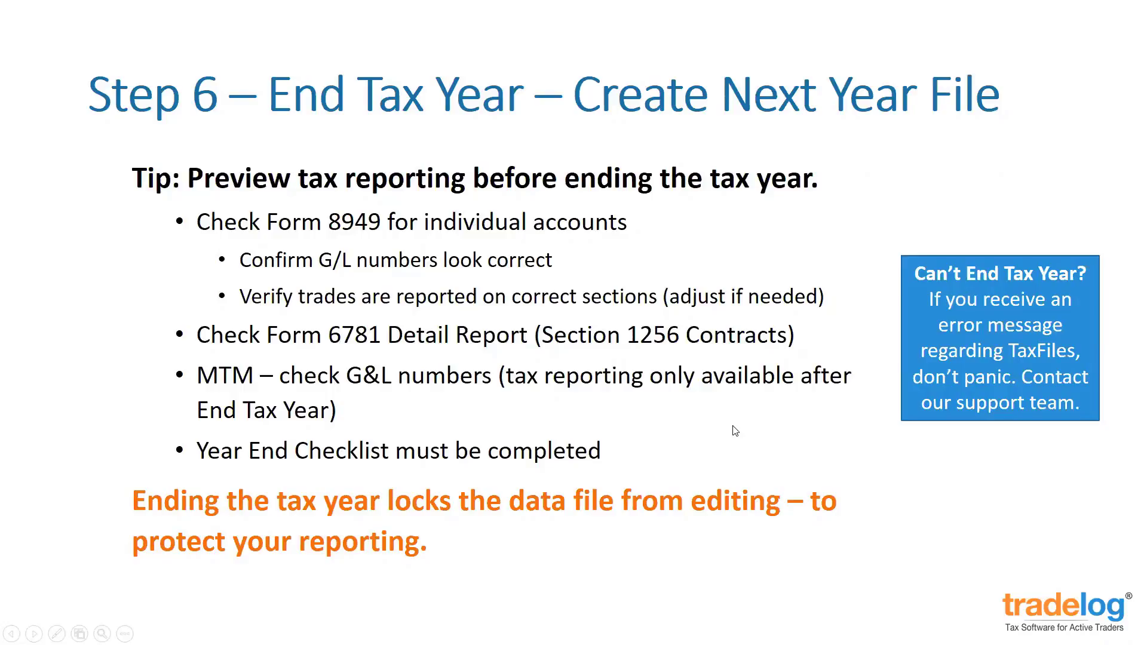
pyautogui.hotkey('alt', 'Tab')
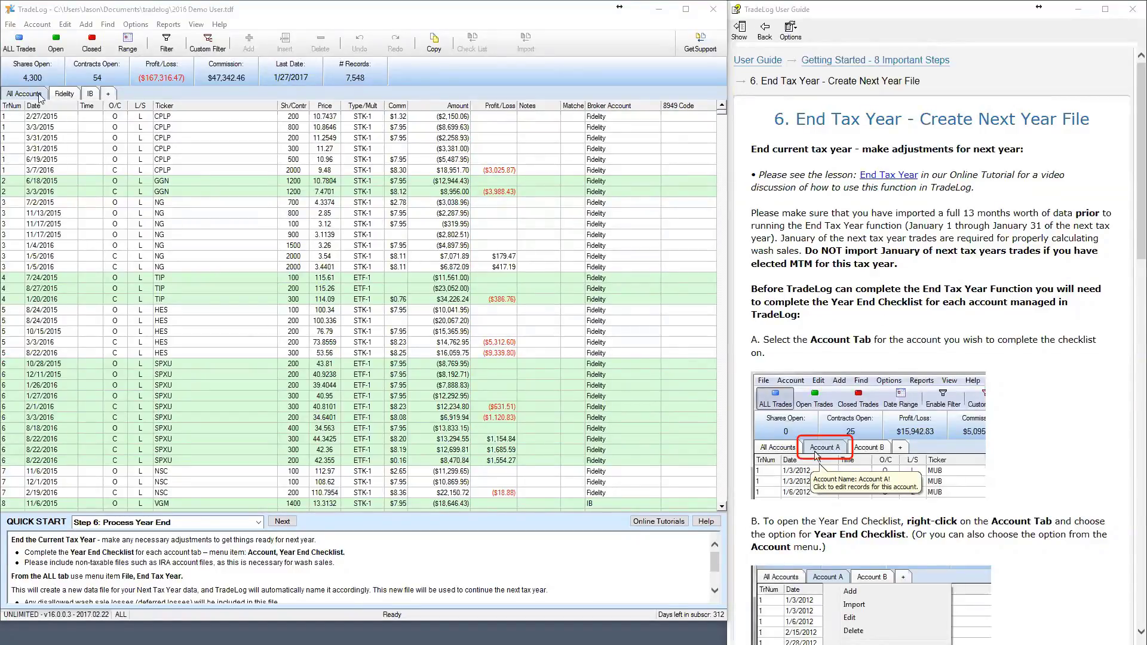
# - Generate a draft Form 8949 for the Fidelity account covering 1/1/2016 to 12/31/2016 and review its listed transactions
pyautogui.click(62, 96)
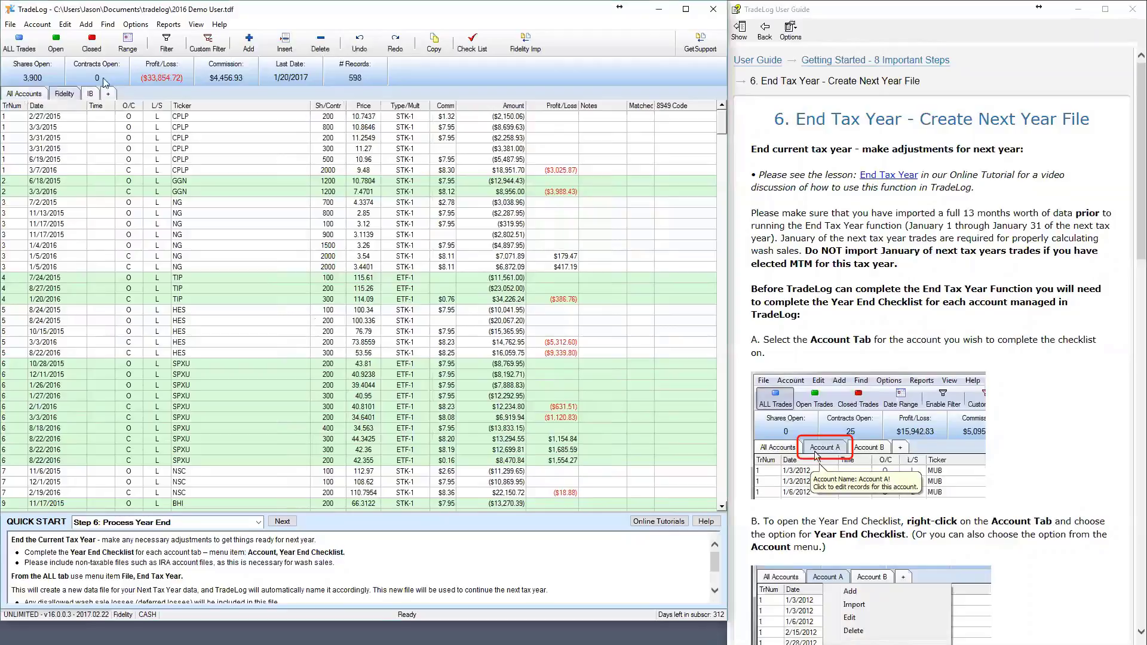
pyautogui.click(167, 24)
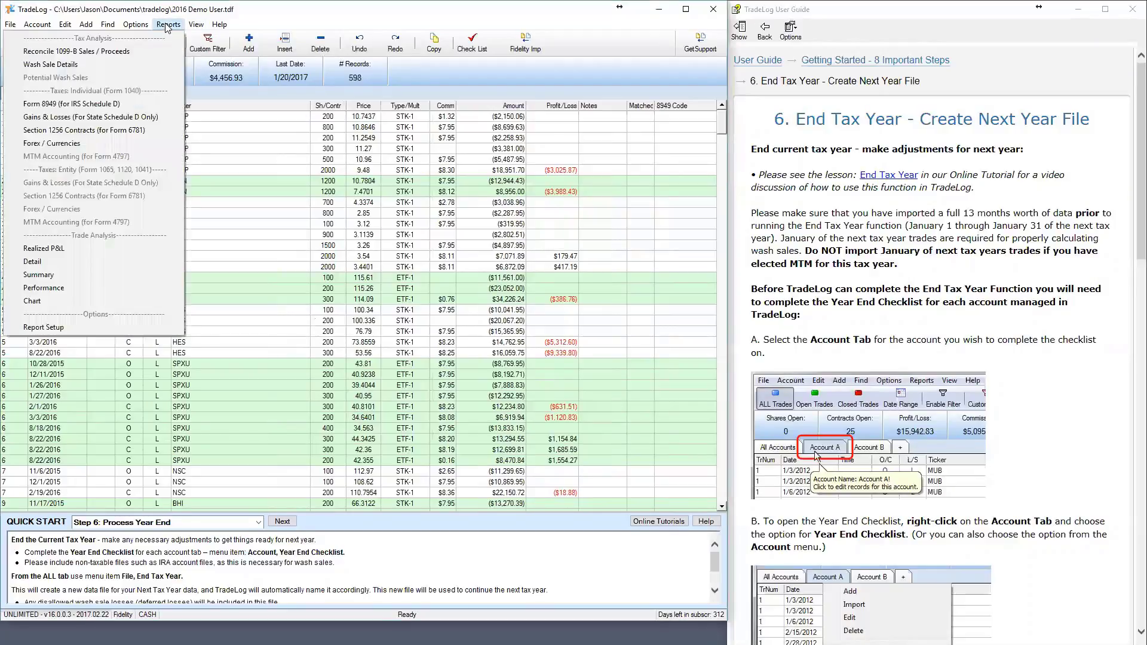
pyautogui.click(127, 105)
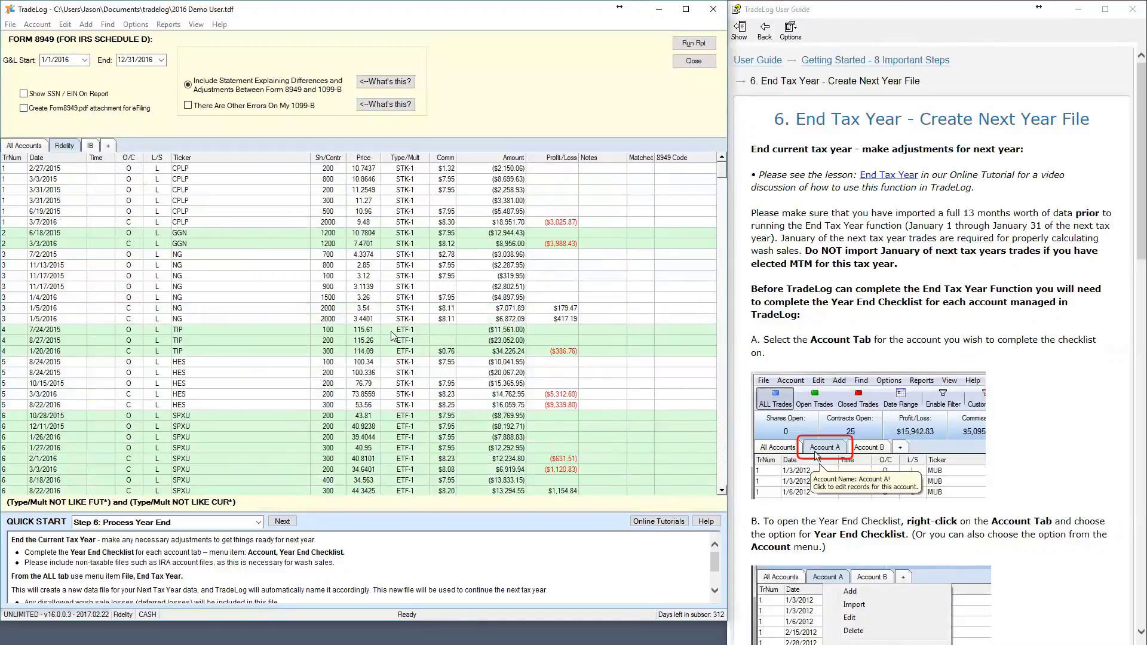
pyautogui.click(702, 46)
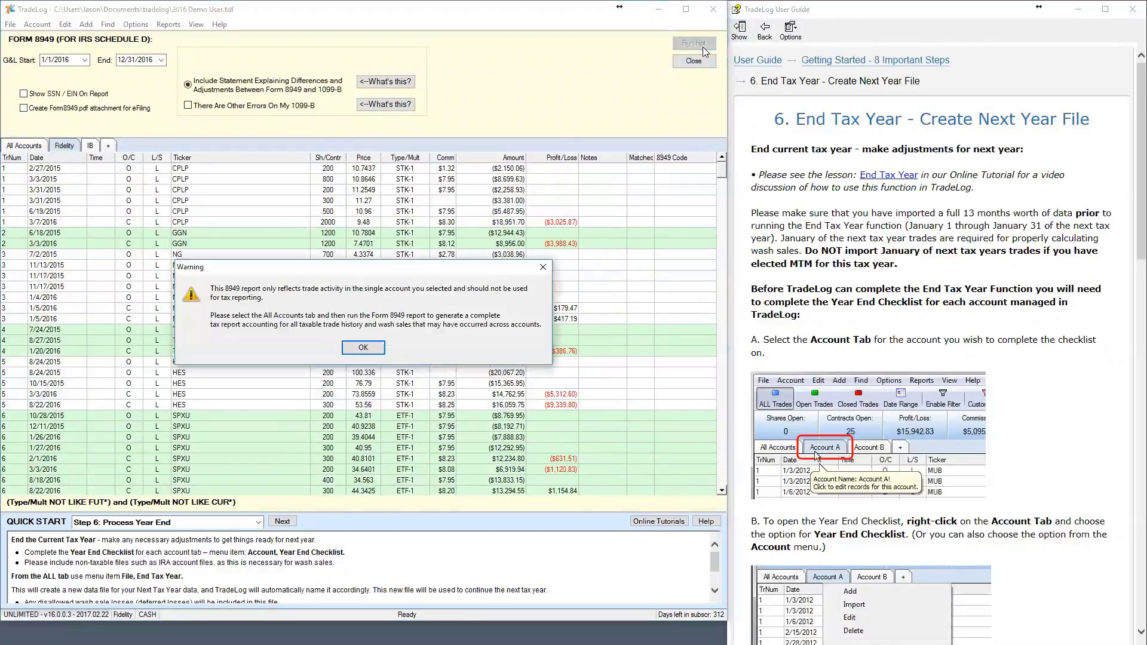
pyautogui.click(370, 348)
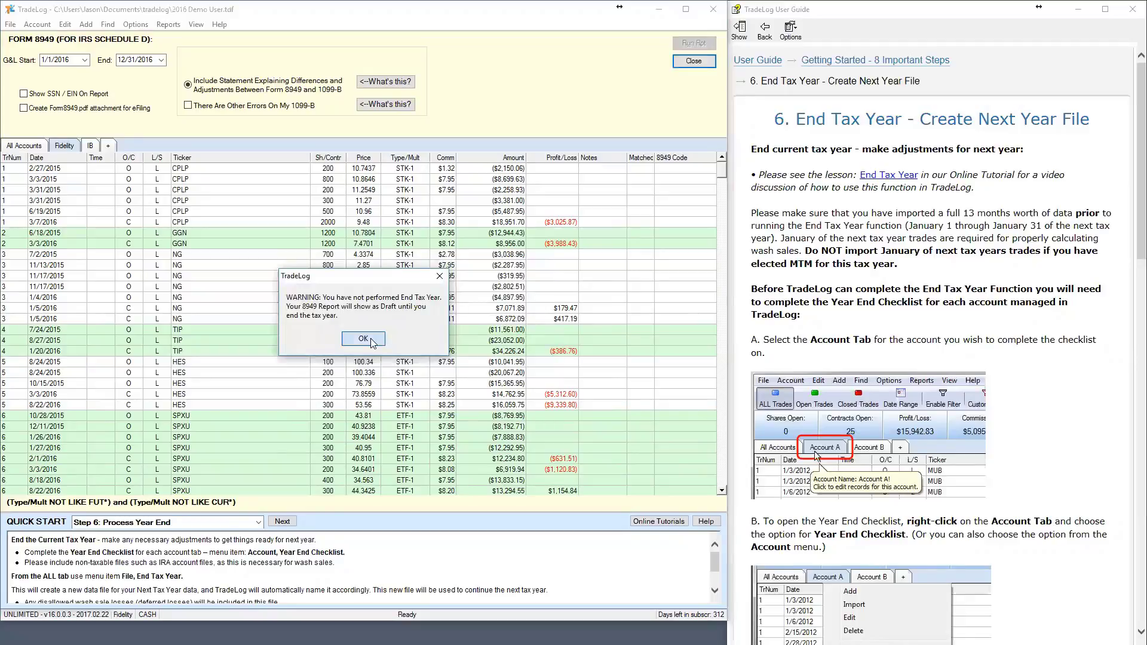
pyautogui.click(371, 343)
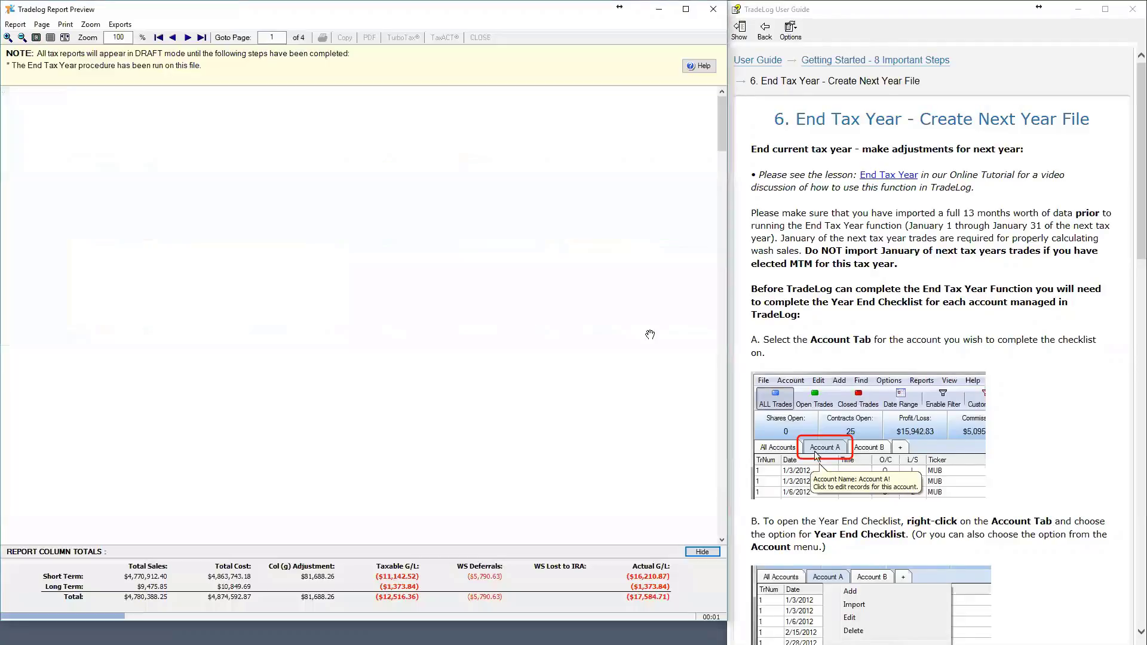
pyautogui.scroll(-3, 386, 368)
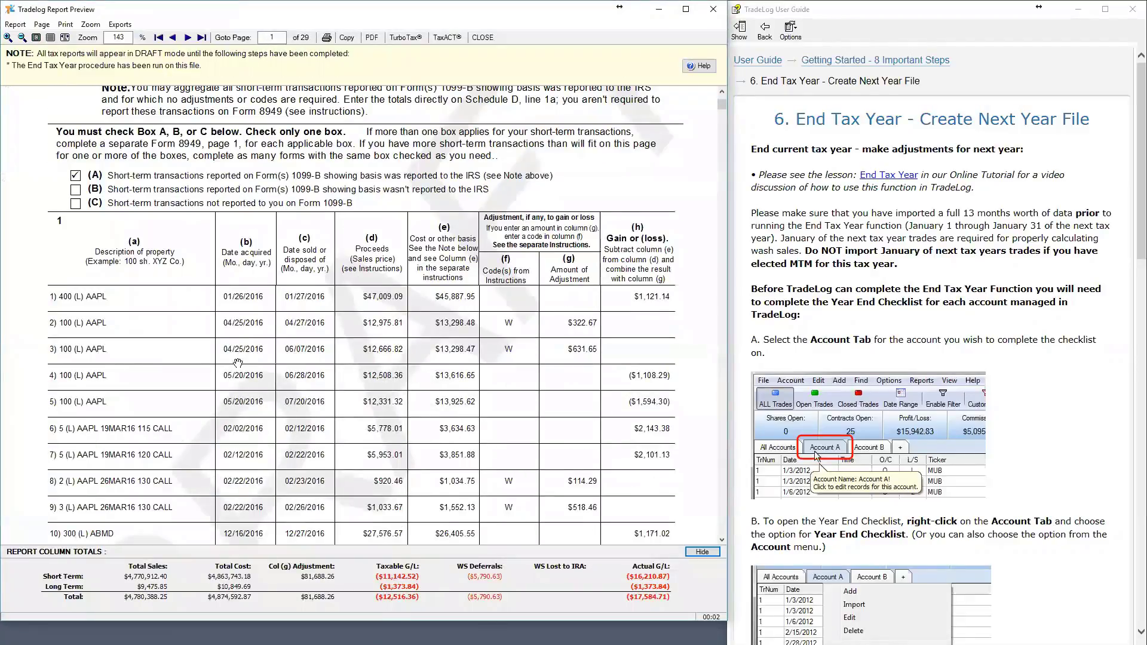
pyautogui.scroll(-5, 371, 335)
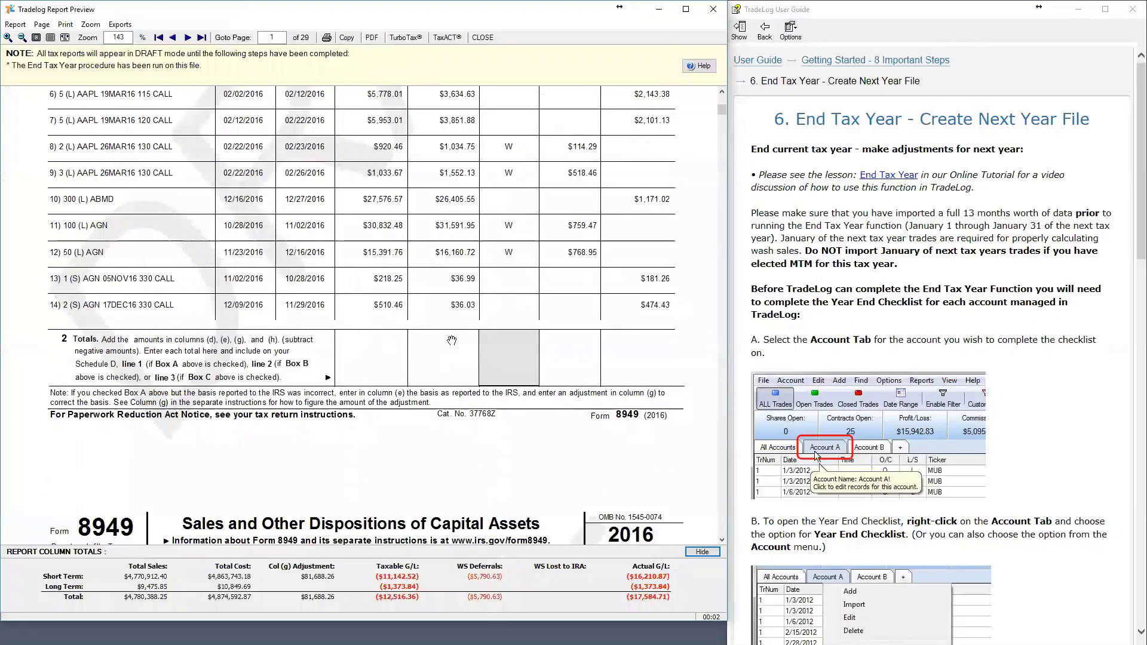
pyautogui.scroll(4, 451, 341)
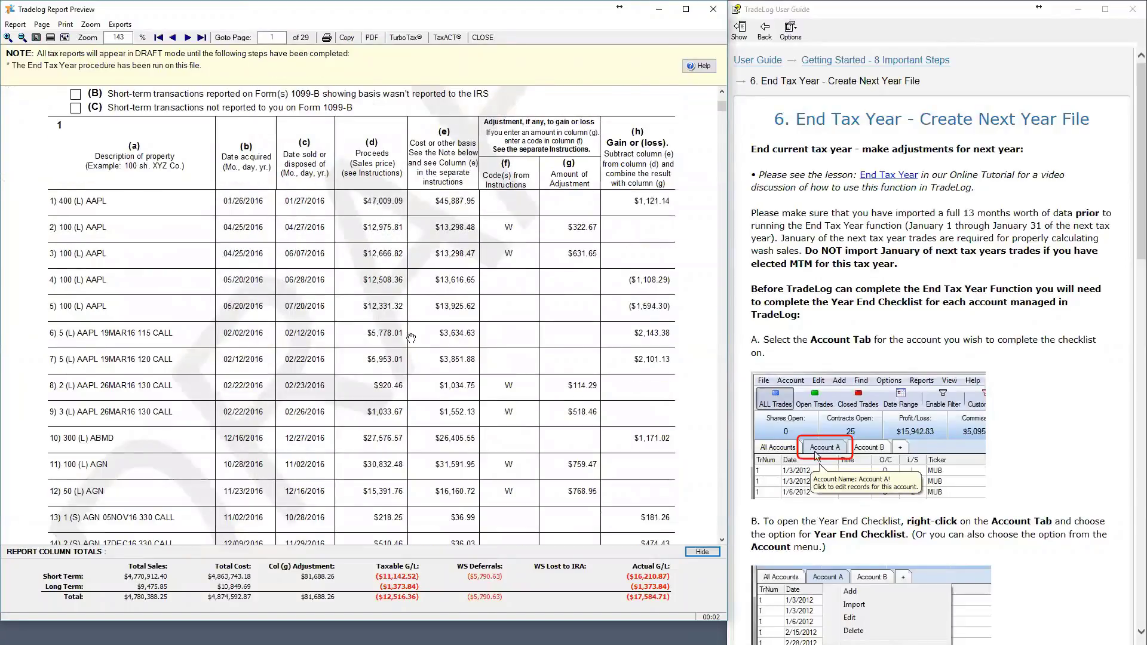
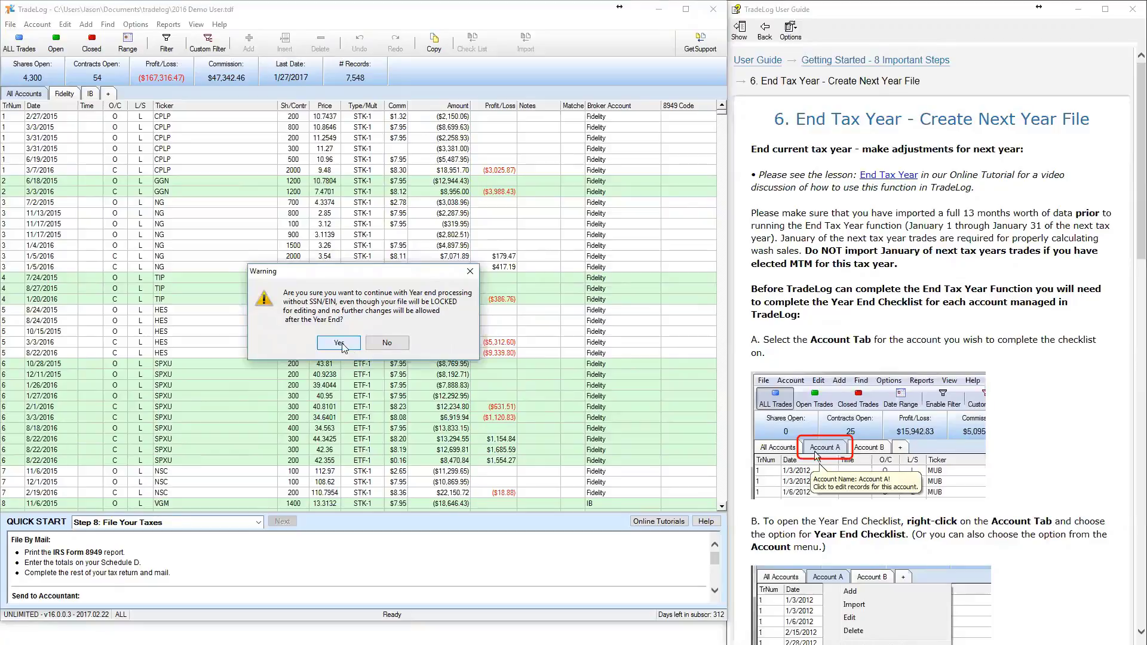
# - Complete the End Tax Year procedure without an SSN/EIN, confirming January trades are imported and overwriting 2017 Demo User.tdf
pyautogui.click(339, 343)
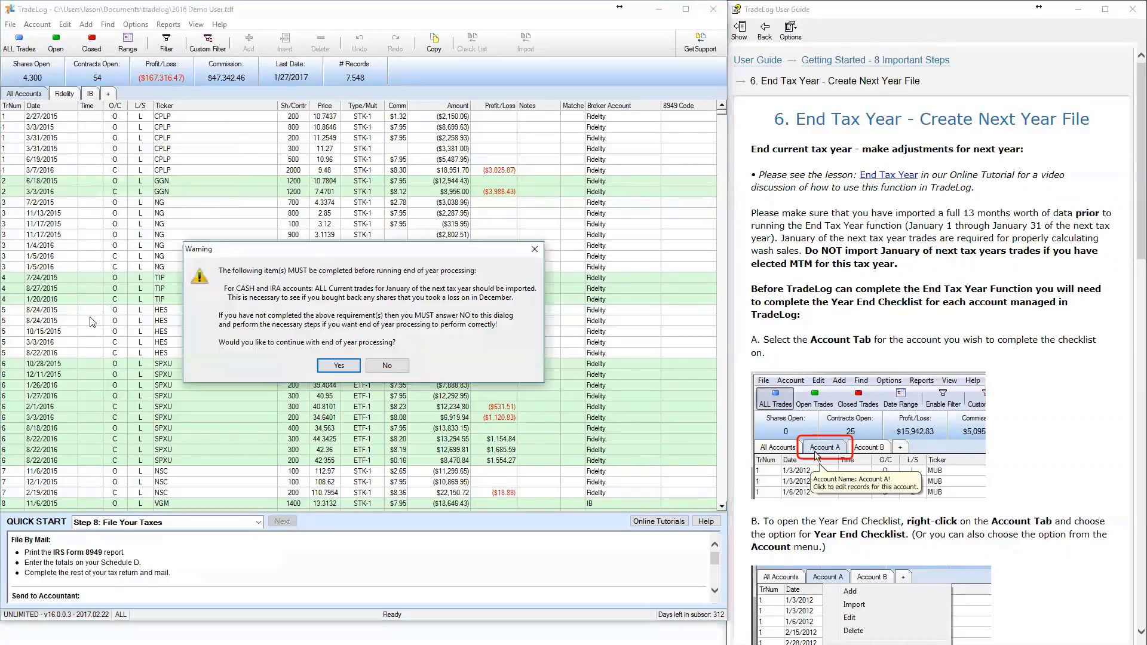
pyautogui.click(339, 365)
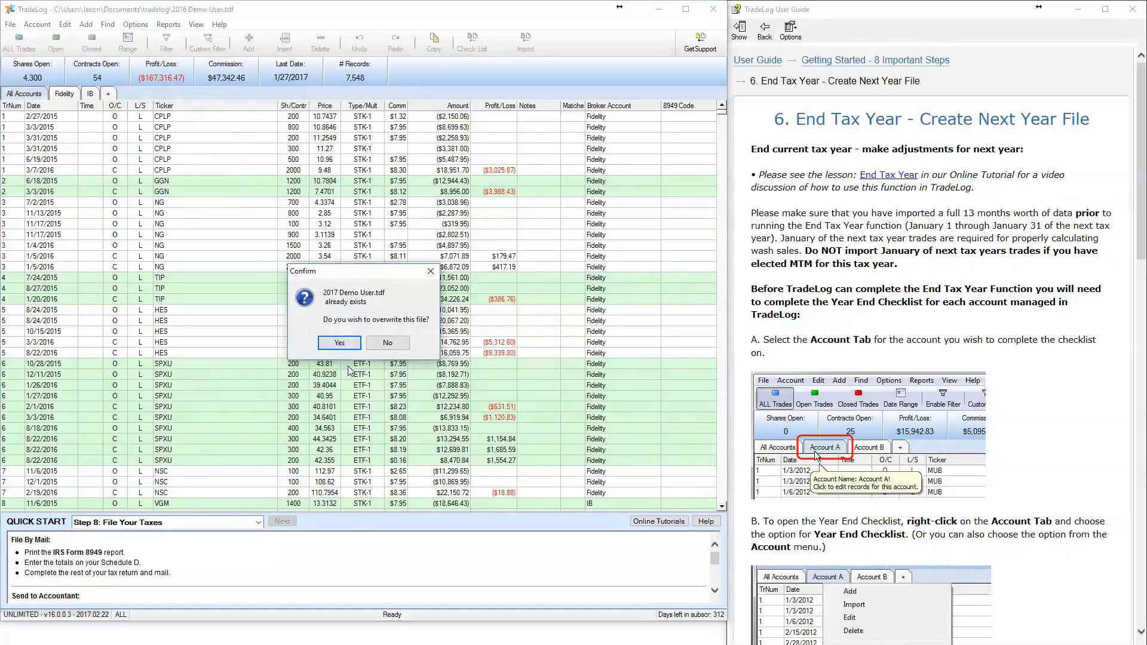
pyautogui.click(347, 344)
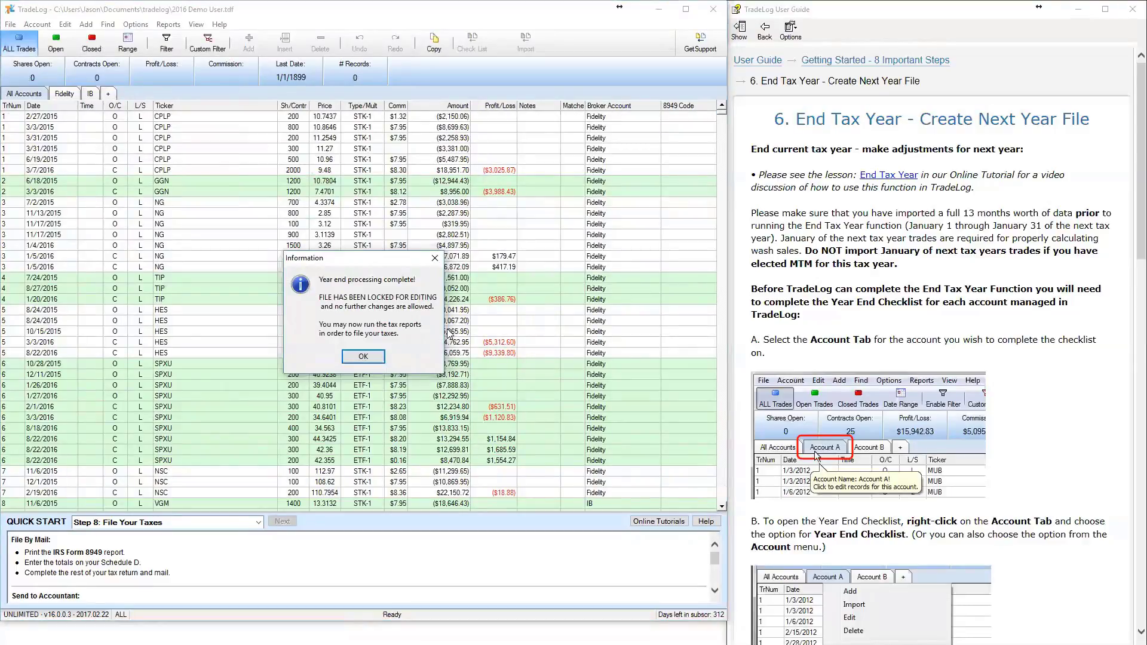
pyautogui.click(367, 357)
# - Inspect the recent data files, the 6/19/2015 CPLP trade, the Fidelity account's records and the Unlock / Reverse End Tax Year option
pyautogui.click(11, 25)
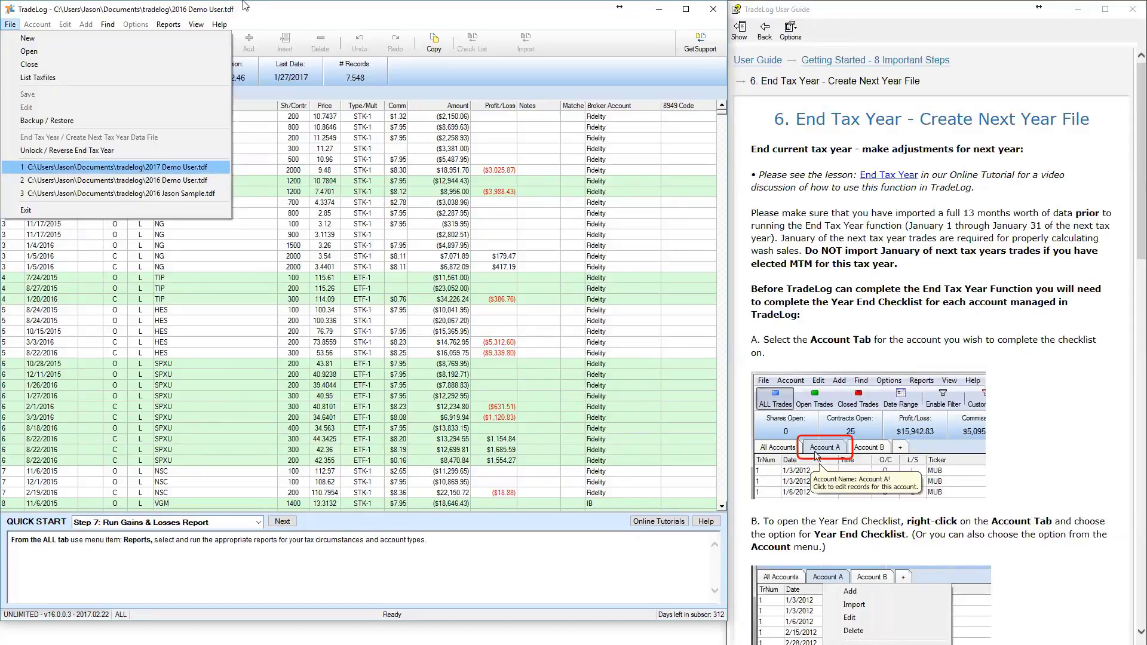
pyautogui.click(263, 15)
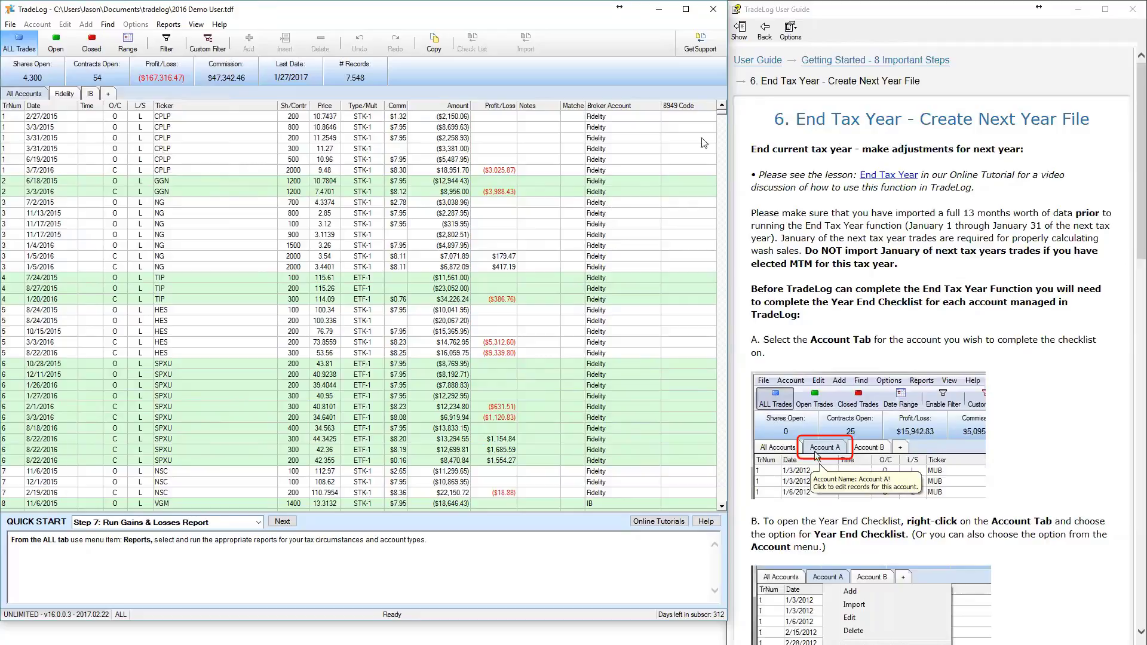
pyautogui.click(268, 159)
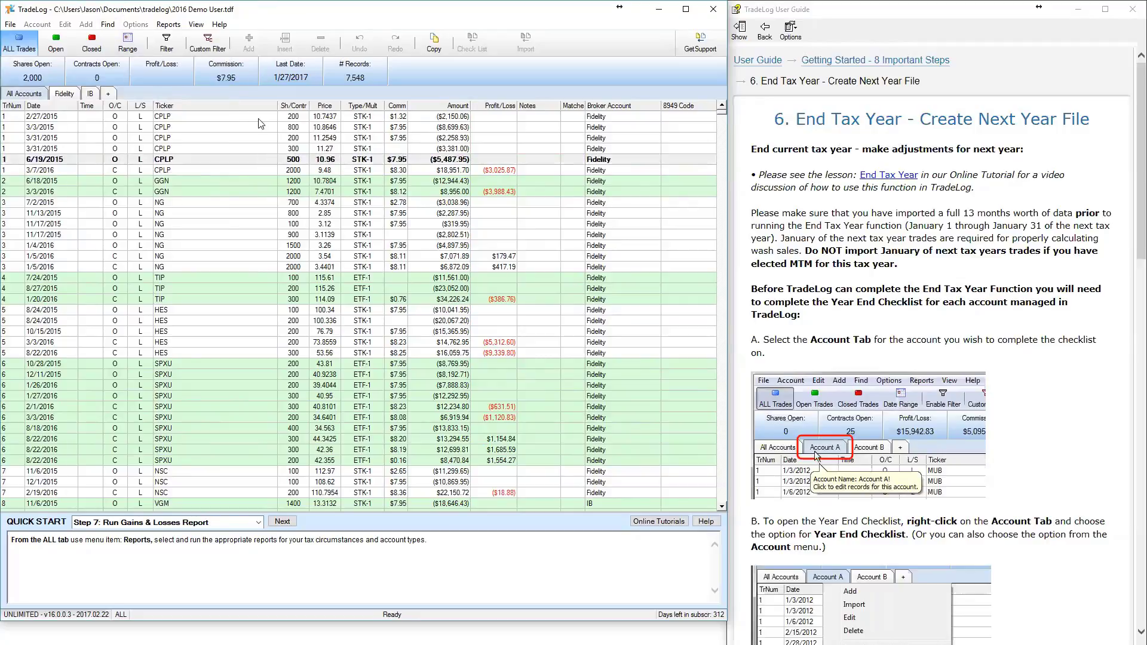
pyautogui.click(70, 94)
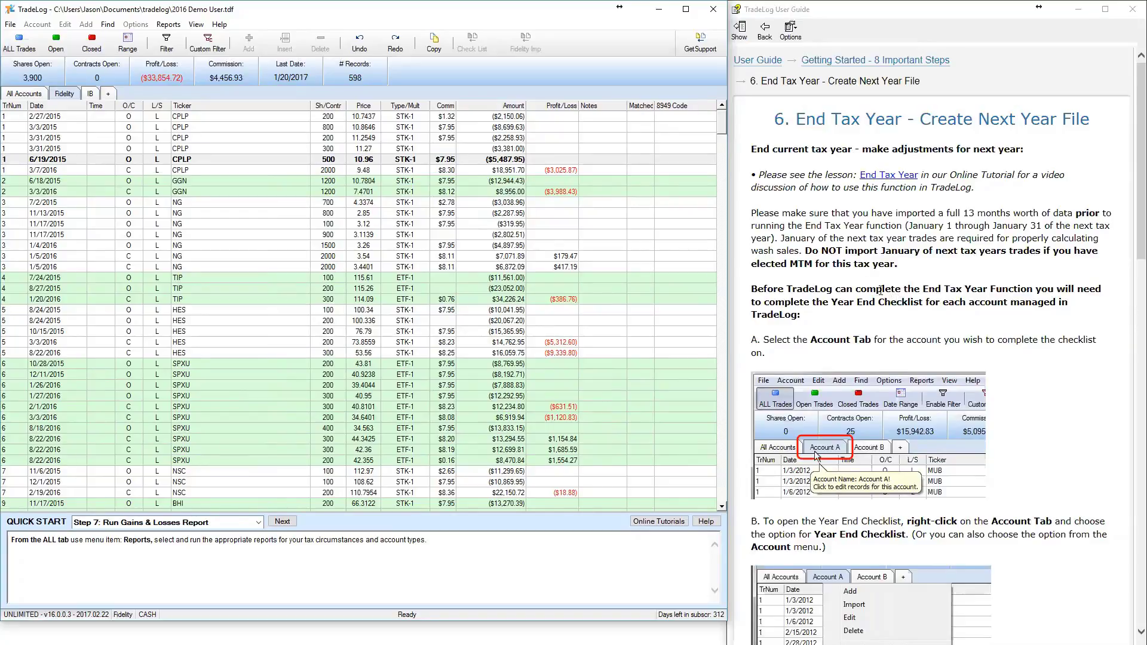
pyautogui.click(10, 25)
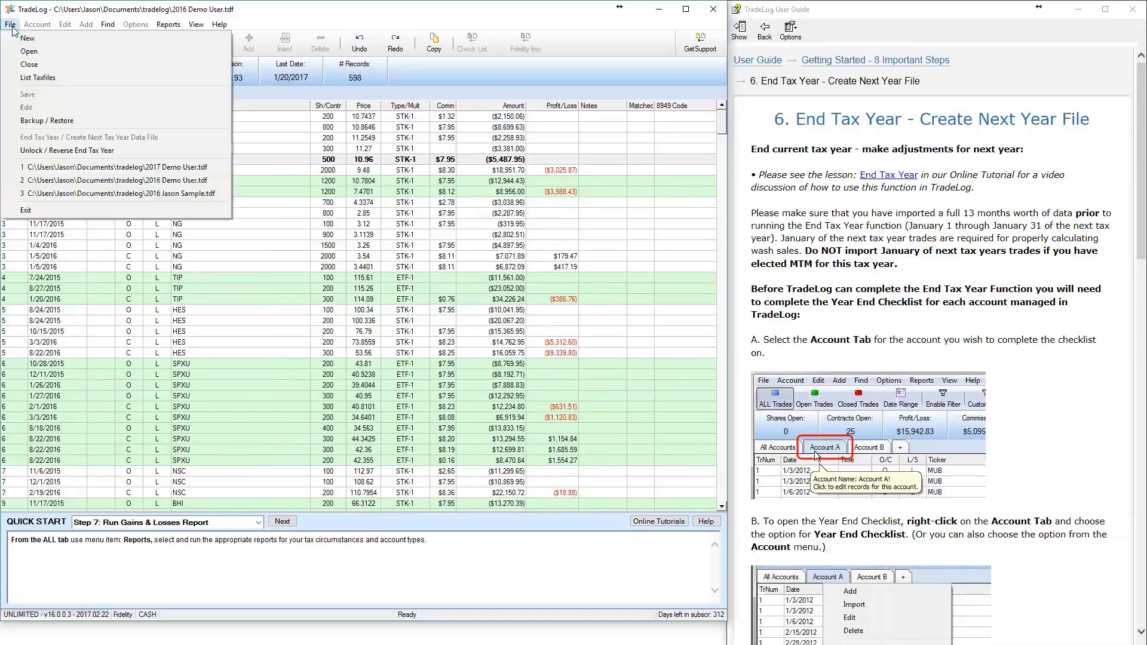
pyautogui.click(30, 152)
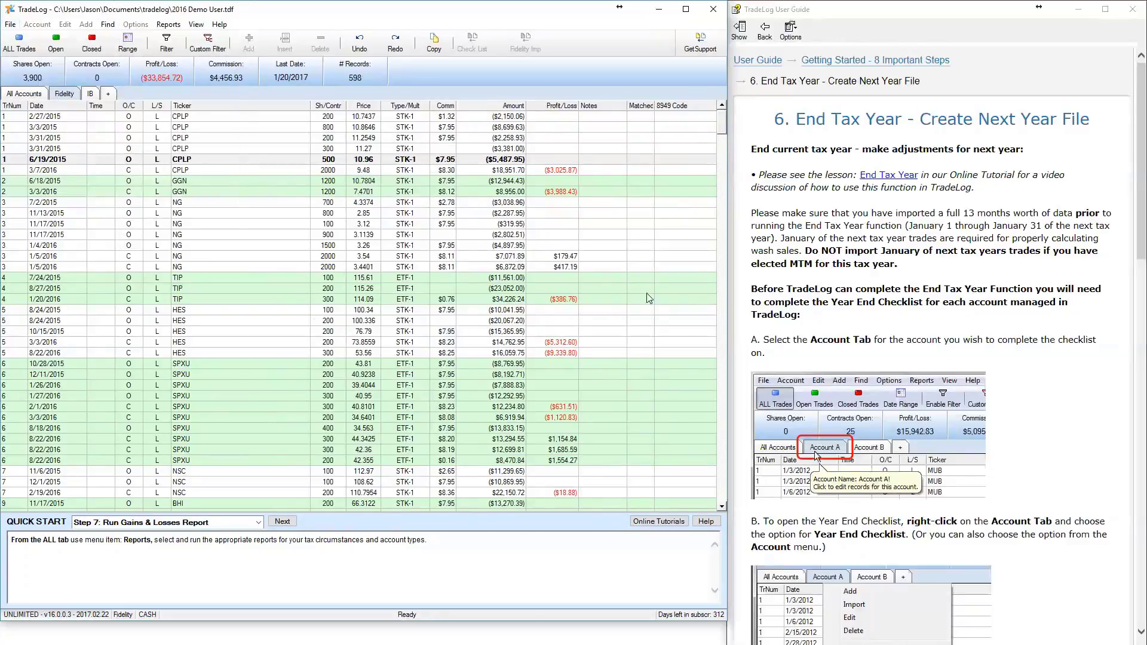
# - Read the rest of the user guide's step 6 and its Ending Tax Year topic through to the end
pyautogui.scroll(-15, 843, 305)
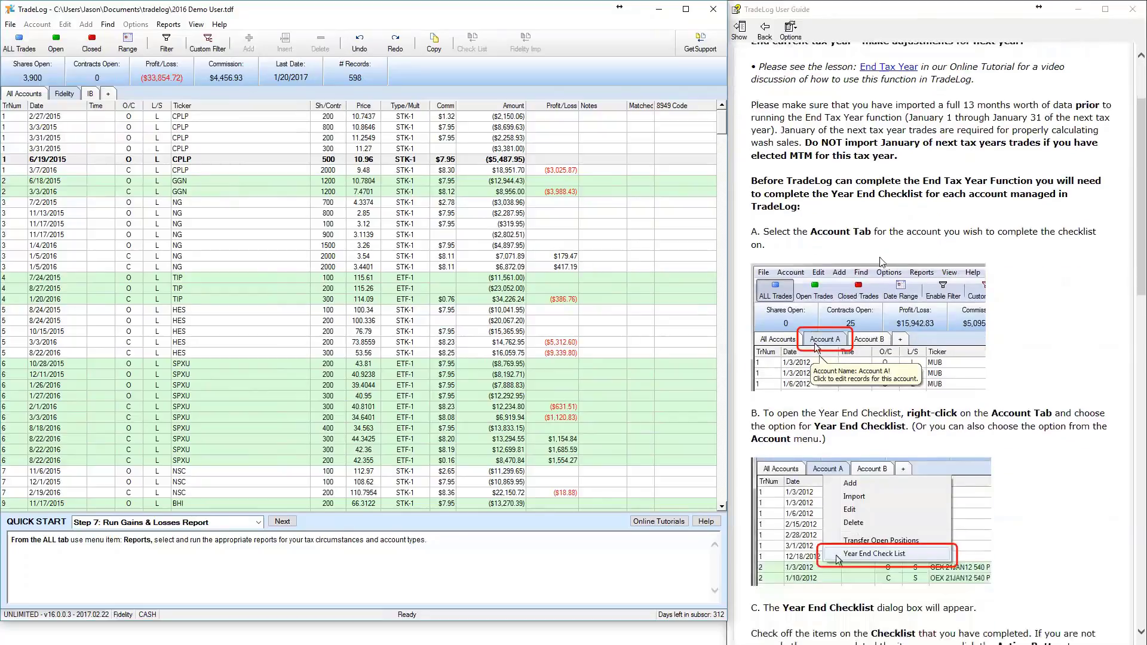
pyautogui.scroll(-1, 1000, 330)
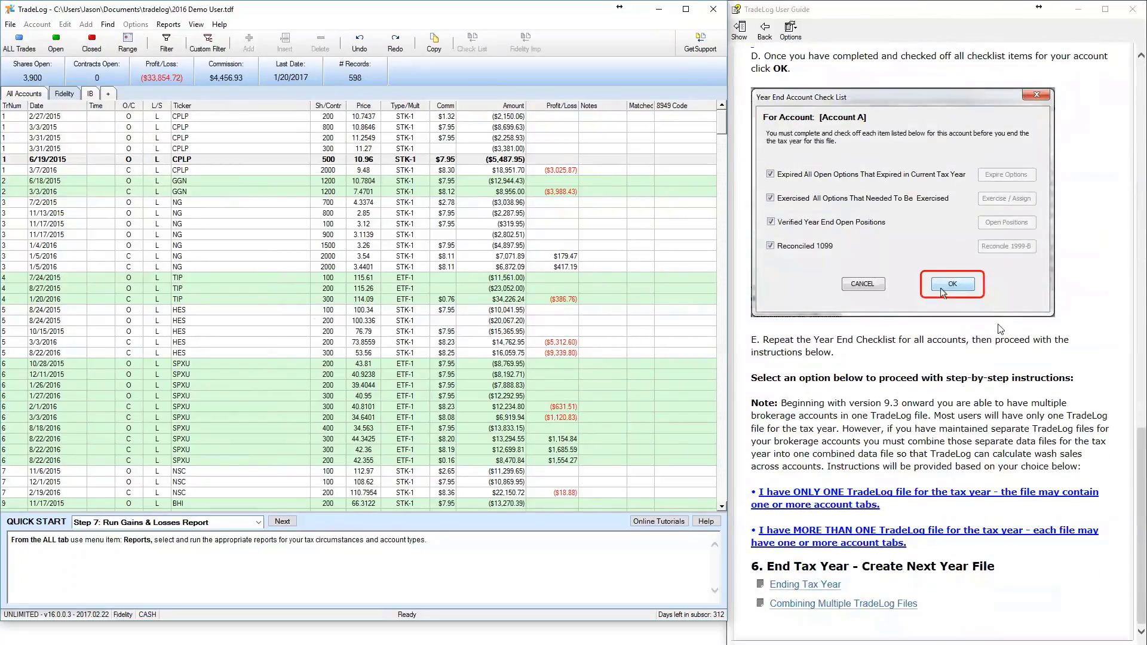
pyautogui.click(813, 586)
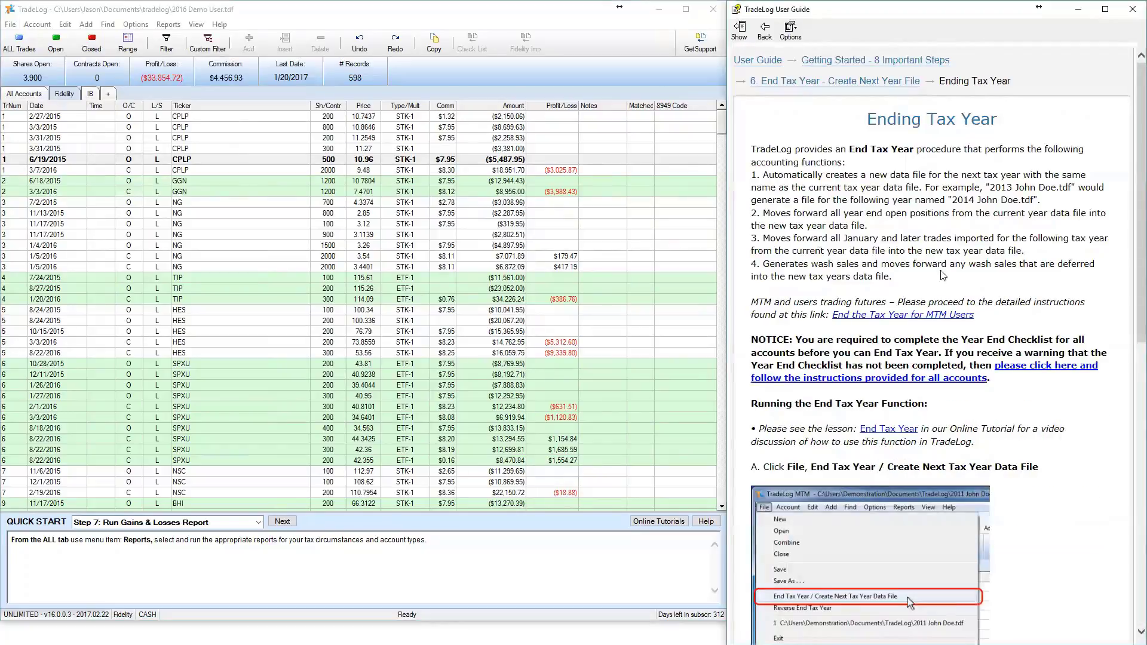
pyautogui.scroll(-10, 943, 275)
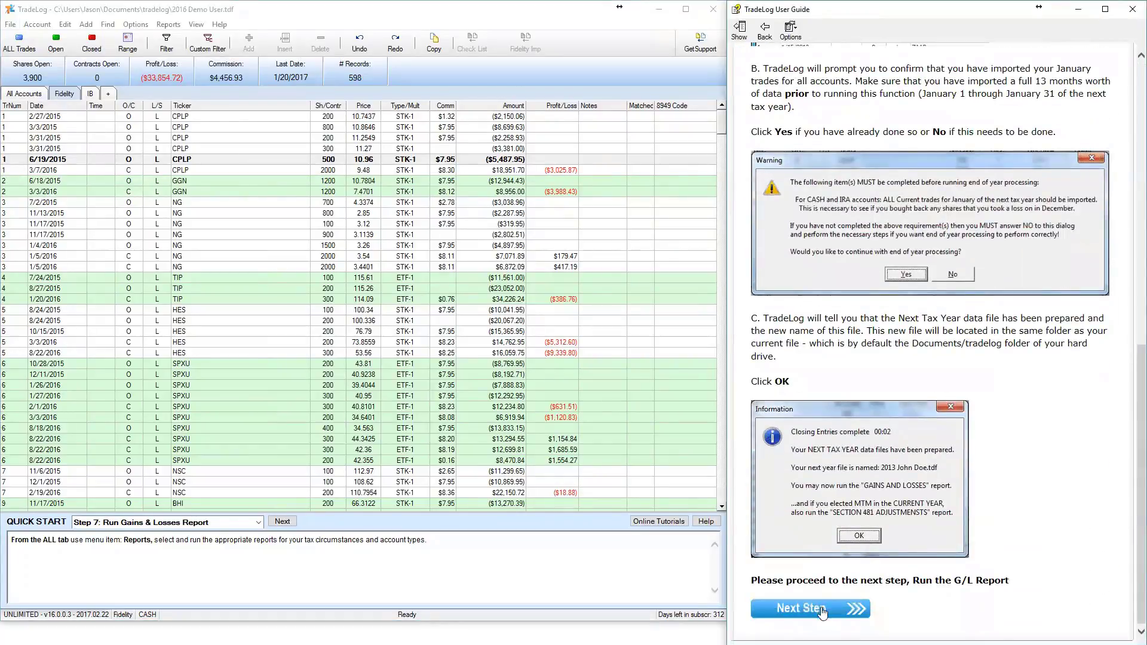
# - Open the user guide's step 7, Generate Tax Reports, and switch the trade records to the combined view of all accounts
pyautogui.click(822, 612)
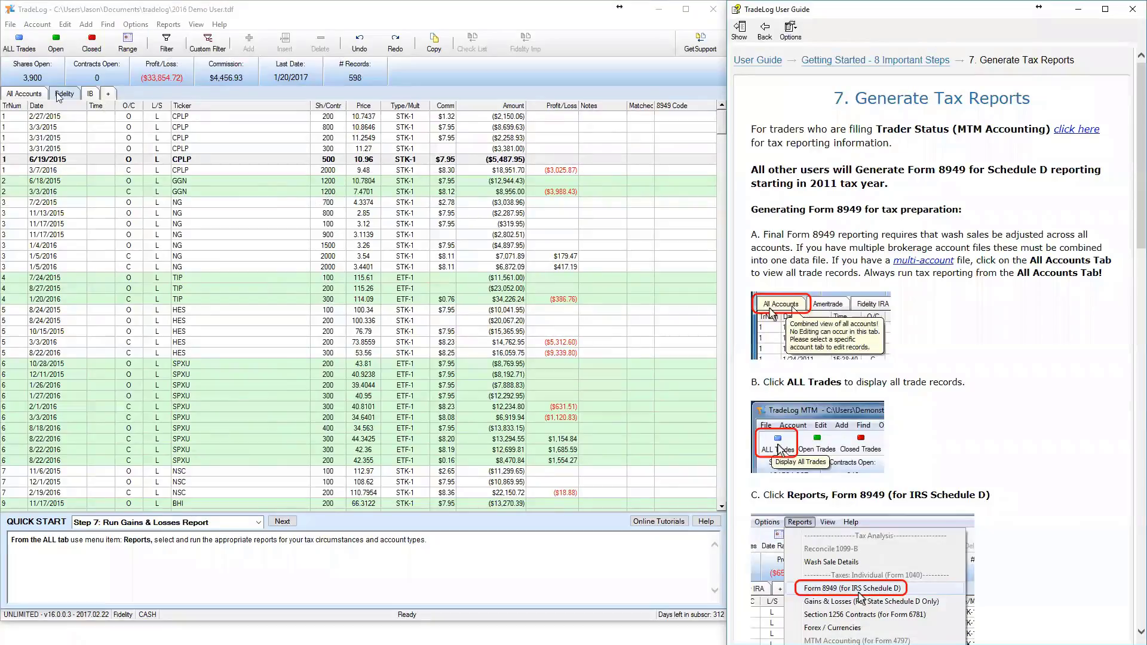
pyautogui.click(29, 94)
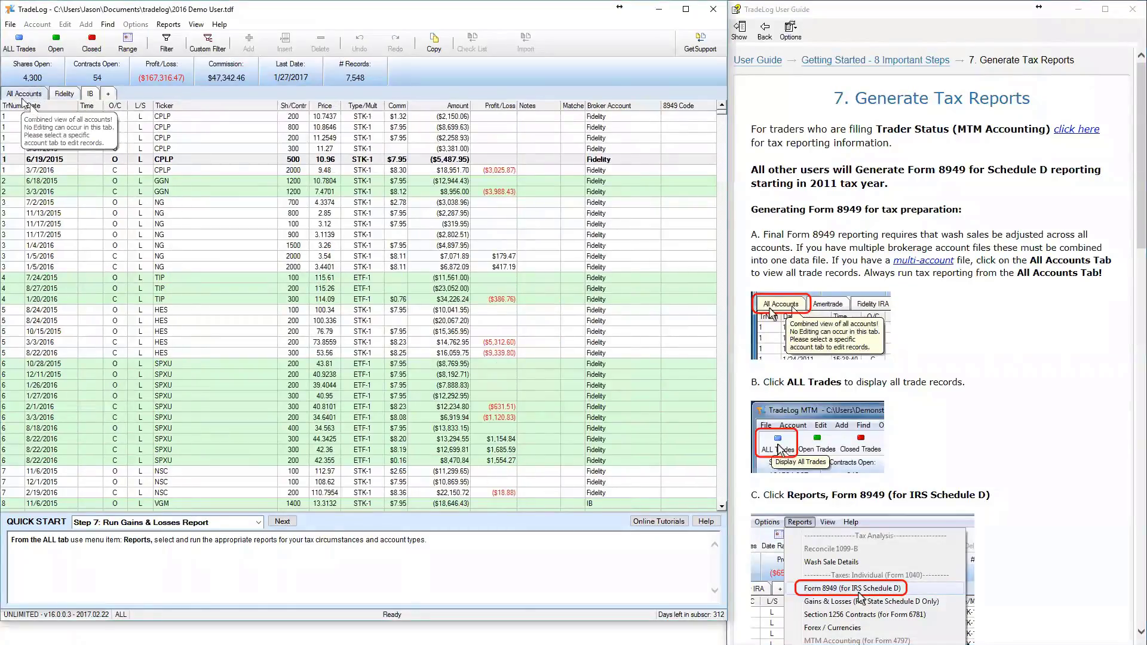
# - Review the available tax reports and read the user guide's step 7 instructions on the Form 8949 report options
pyautogui.click(168, 25)
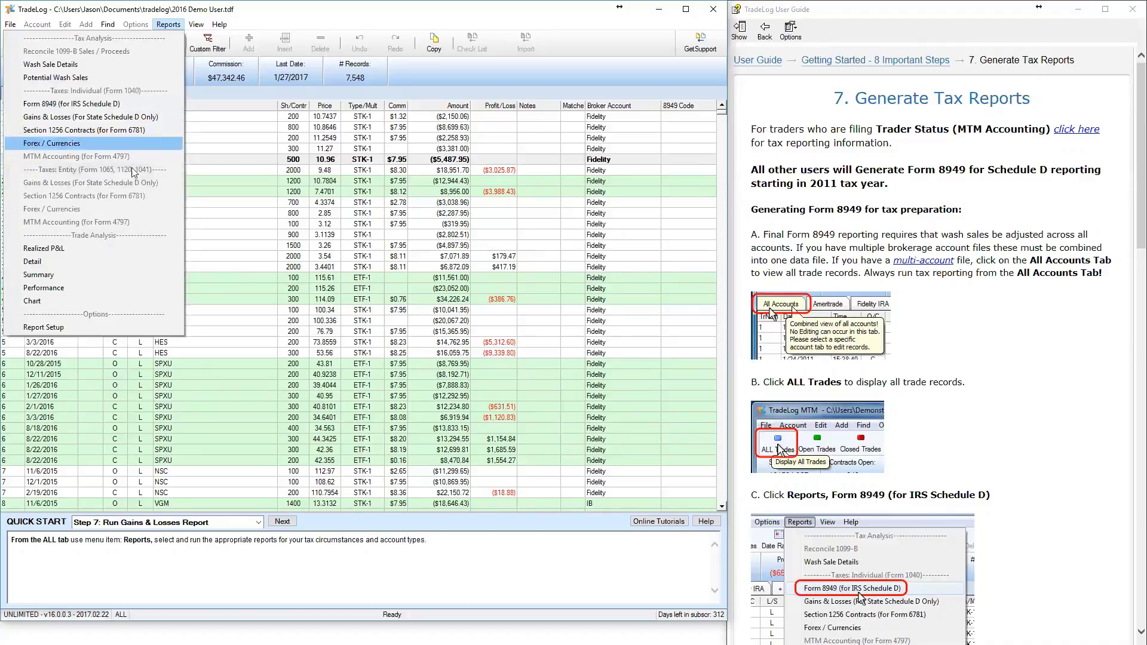
pyautogui.click(433, 19)
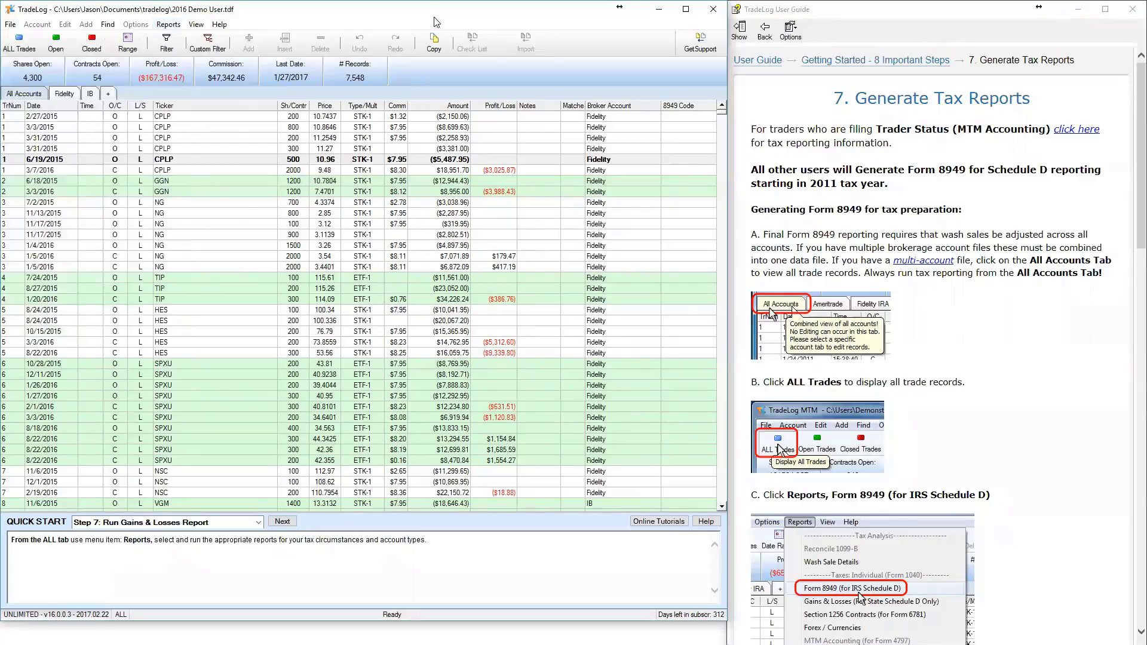
pyautogui.click(173, 24)
pyautogui.click(279, 5)
pyautogui.scroll(-8, 1093, 376)
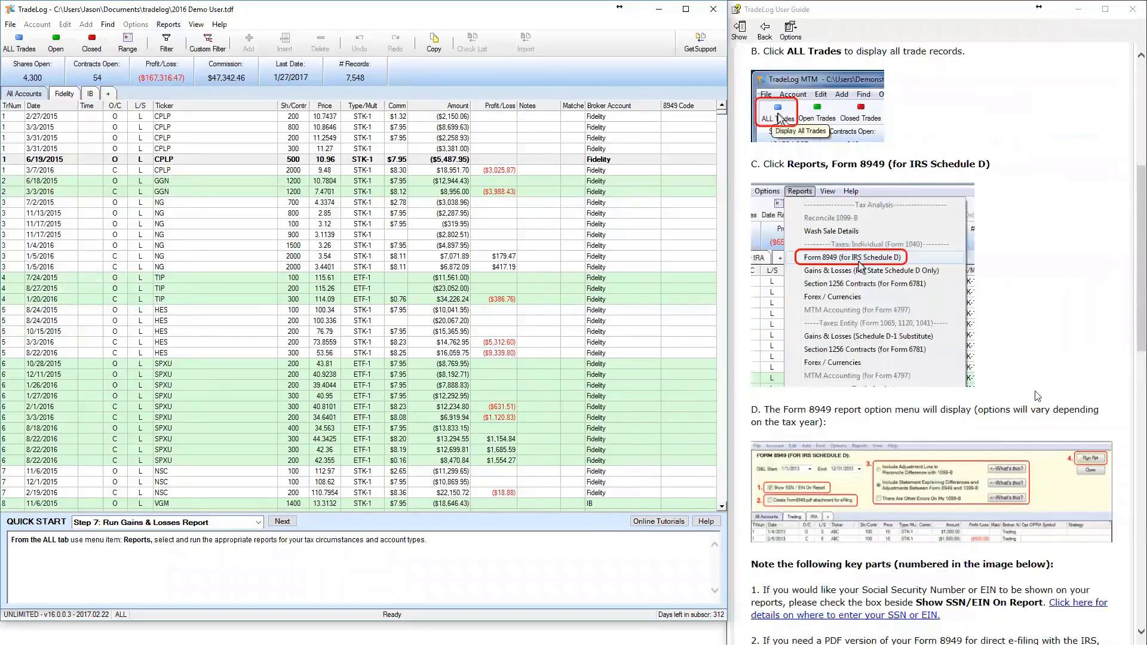
pyautogui.scroll(-2, 1022, 396)
pyautogui.scroll(-2, 947, 300)
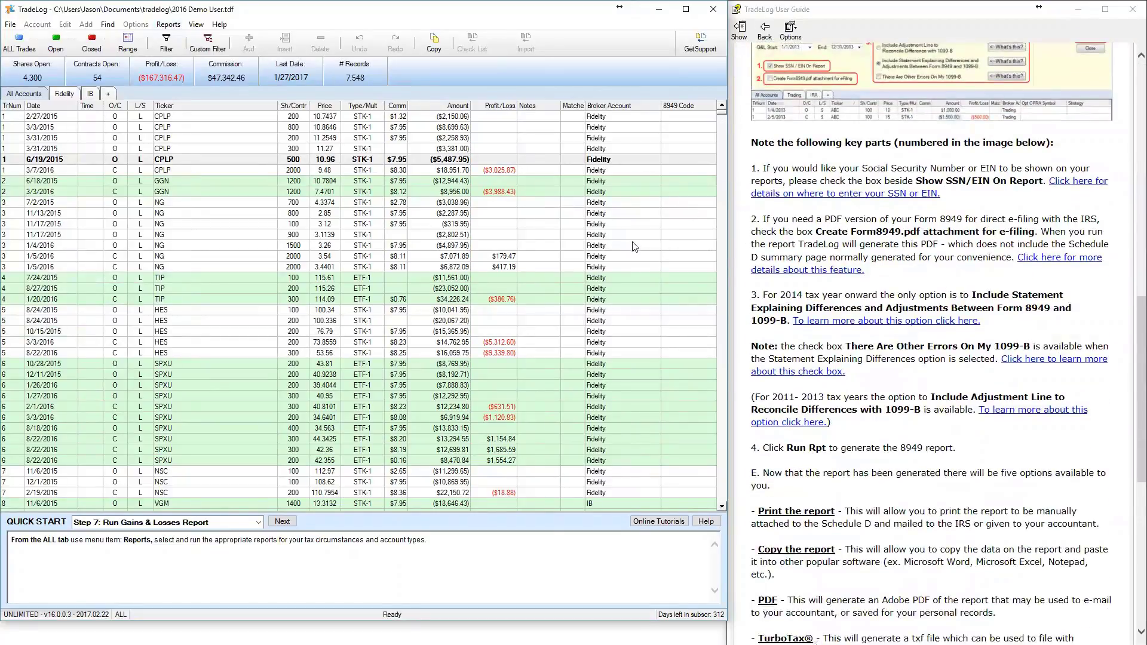
# - Run the 2016 Form 8949 report with a PDF attachment for e-filing, save it as Form8949, and close the report preview
pyautogui.click(171, 27)
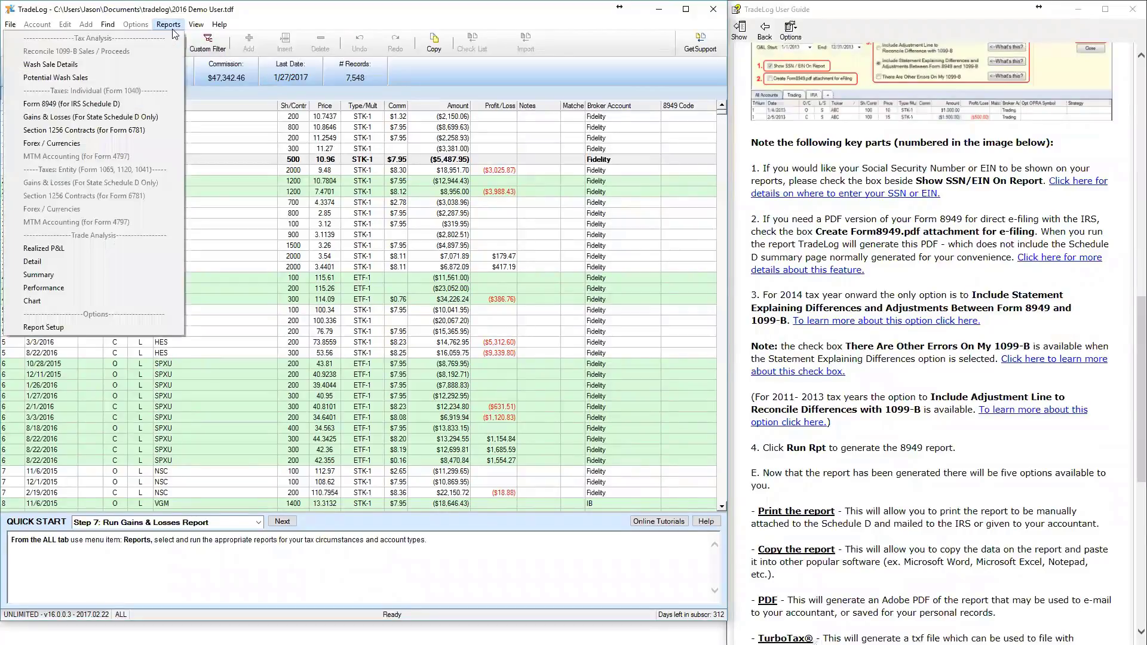
pyautogui.click(120, 105)
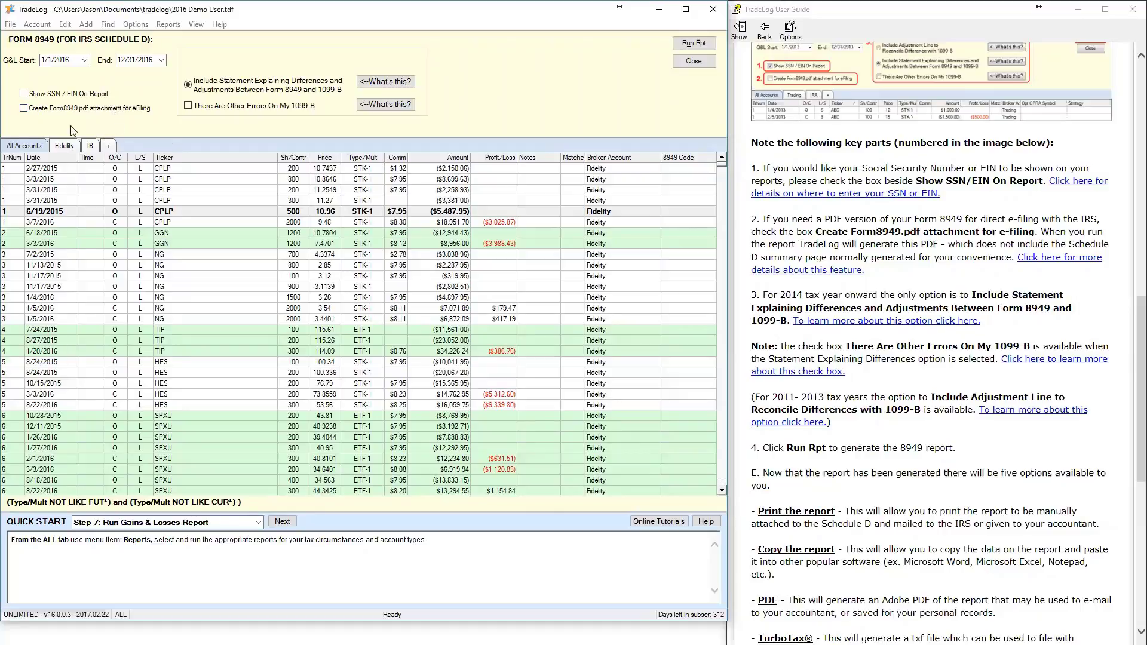
pyautogui.click(25, 110)
pyautogui.click(687, 43)
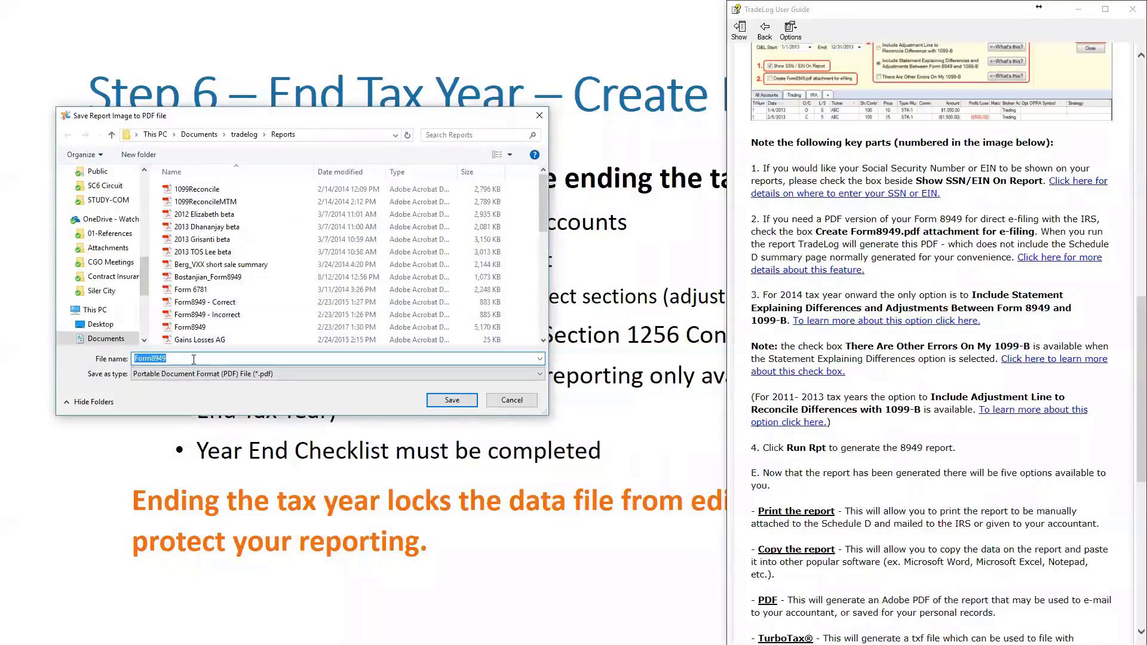
pyautogui.click(470, 396)
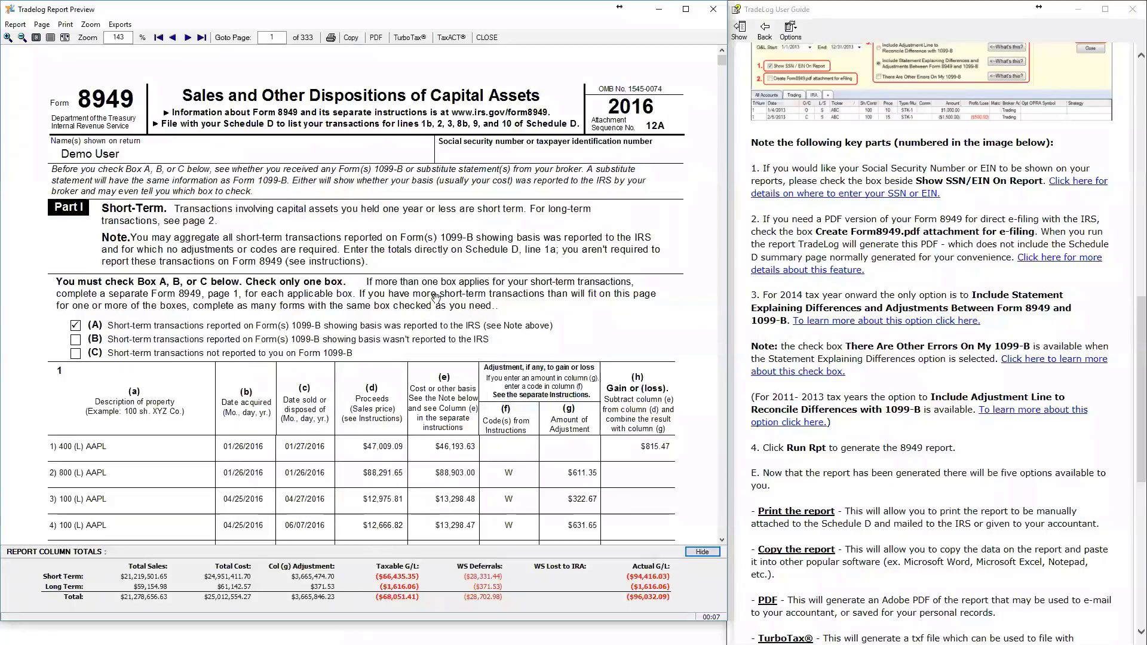
pyautogui.click(487, 37)
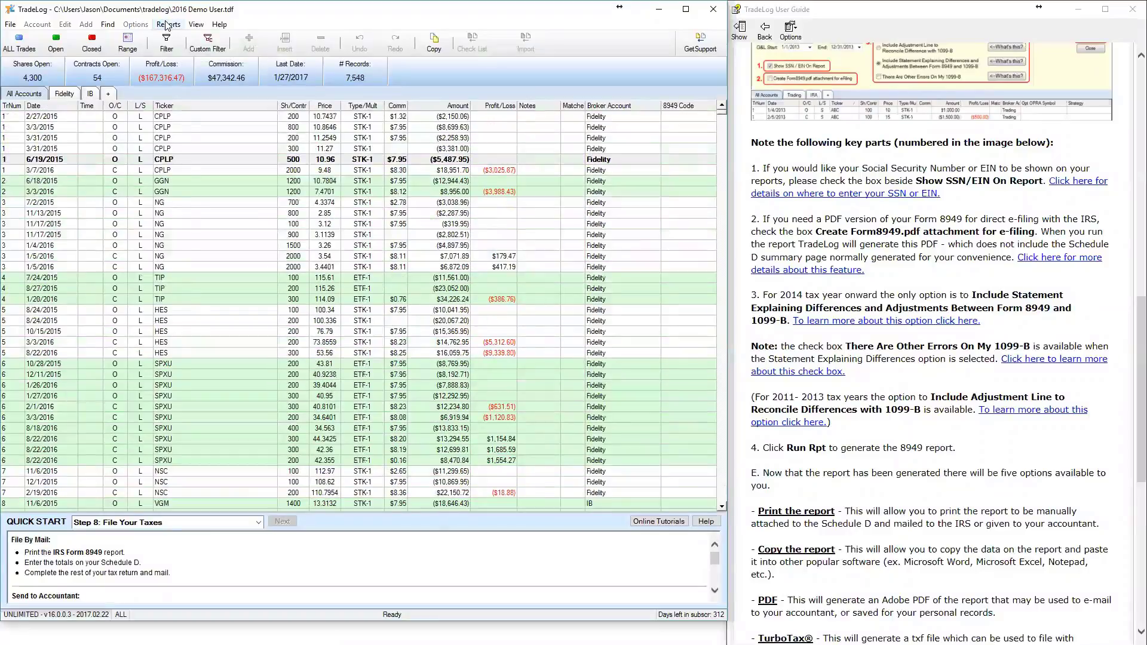
# - Run the Form 8949 report again and go to the last page of its preview
pyautogui.click(167, 25)
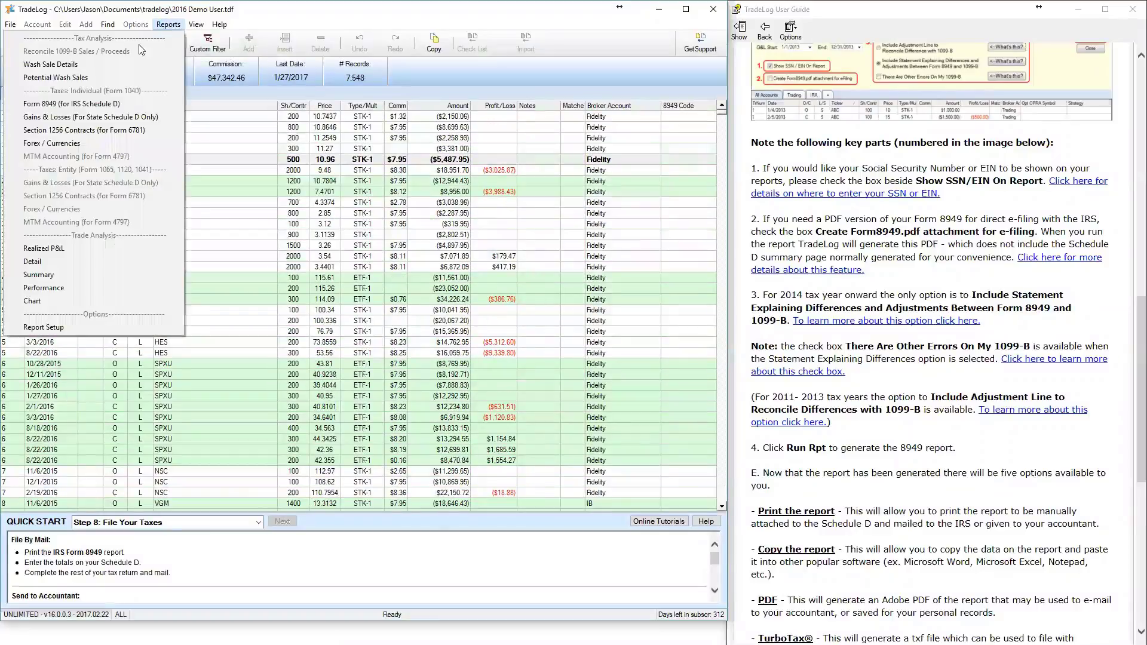
pyautogui.click(143, 105)
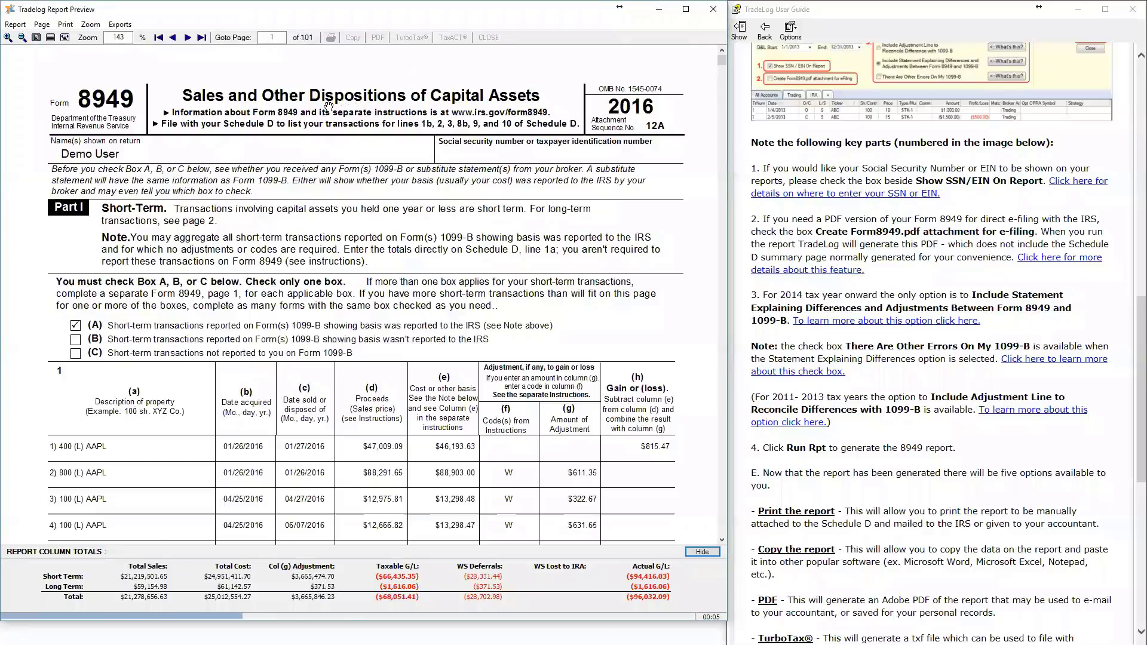
pyautogui.click(203, 37)
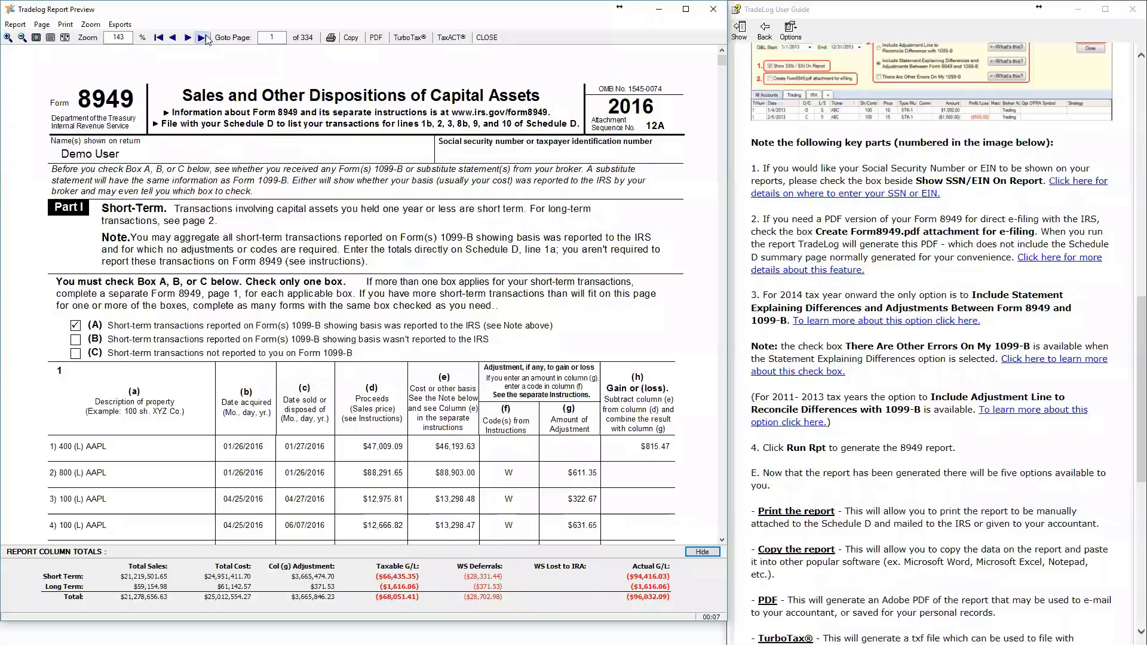
# - Examine the report's Schedule D Capital Gains and Losses Instruction Sheet, including the short-term and long-term totals by box
pyautogui.scroll(1, 242, 87)
pyautogui.scroll(20, 248, 105)
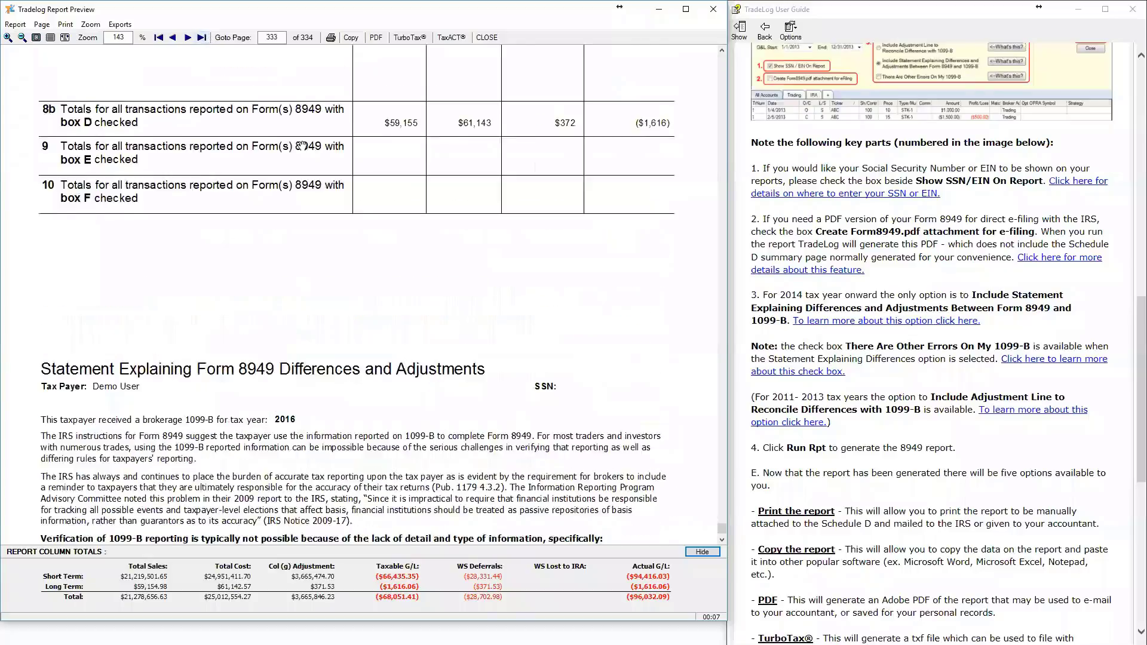
pyautogui.scroll(2, 362, 178)
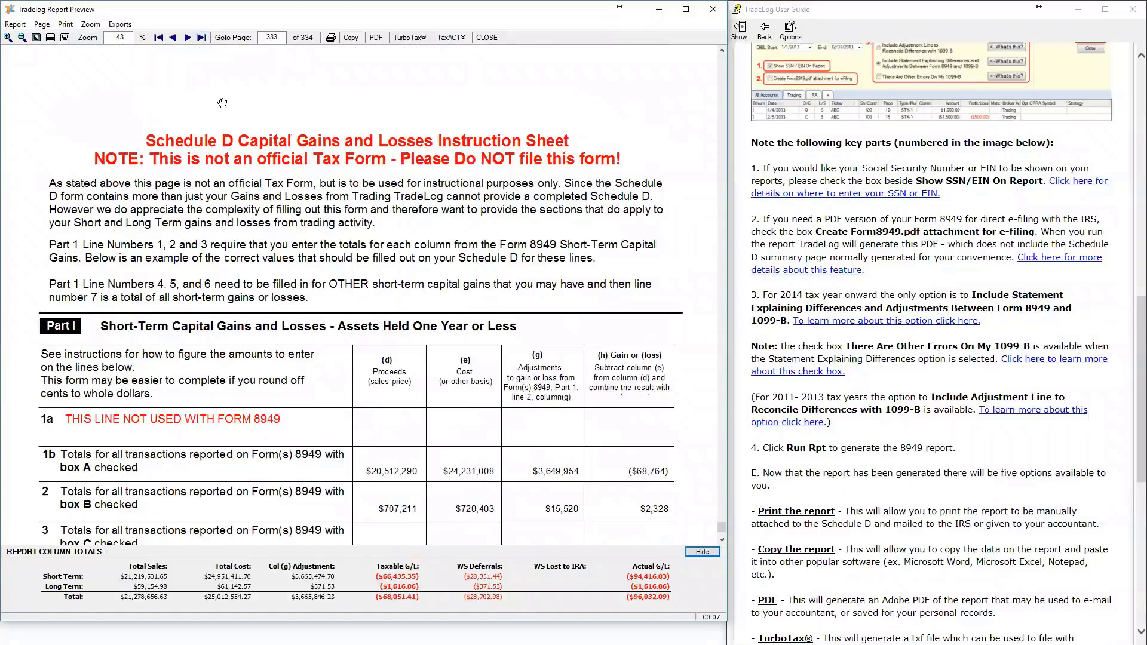
pyautogui.scroll(-1, 362, 223)
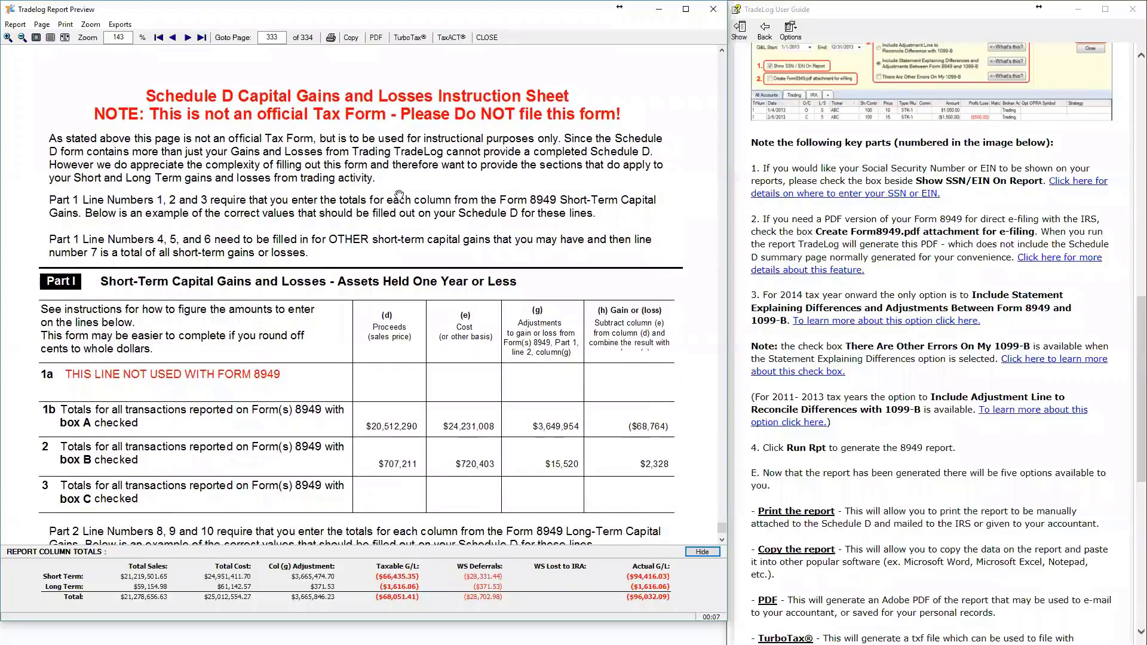
pyautogui.scroll(-3, 420, 168)
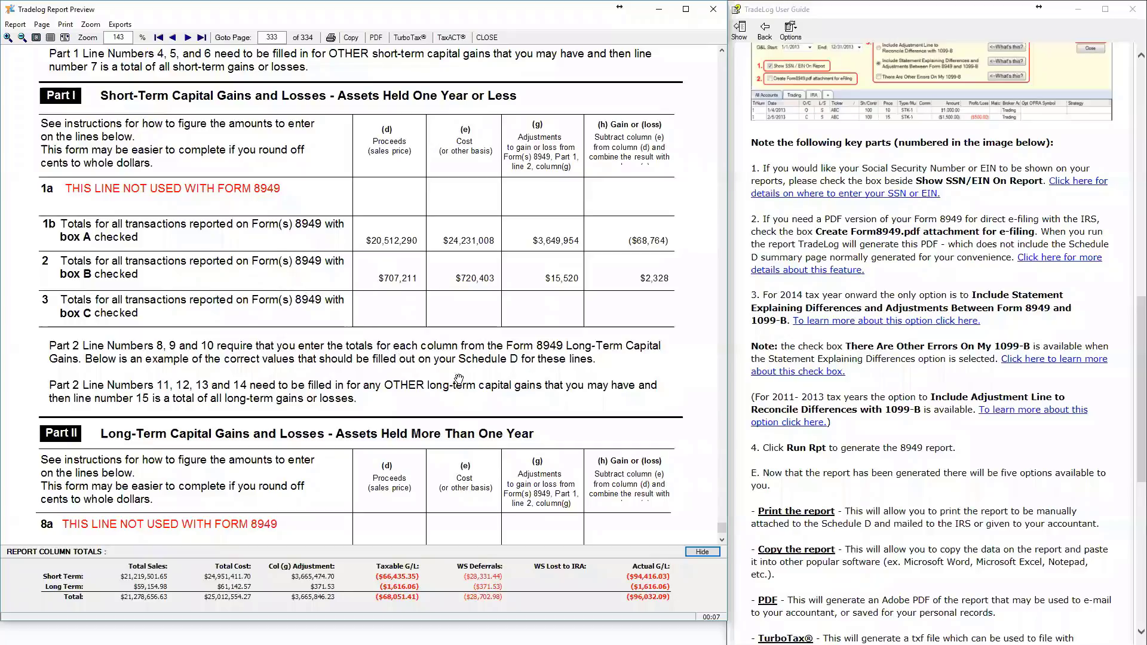
pyautogui.scroll(-1, 496, 368)
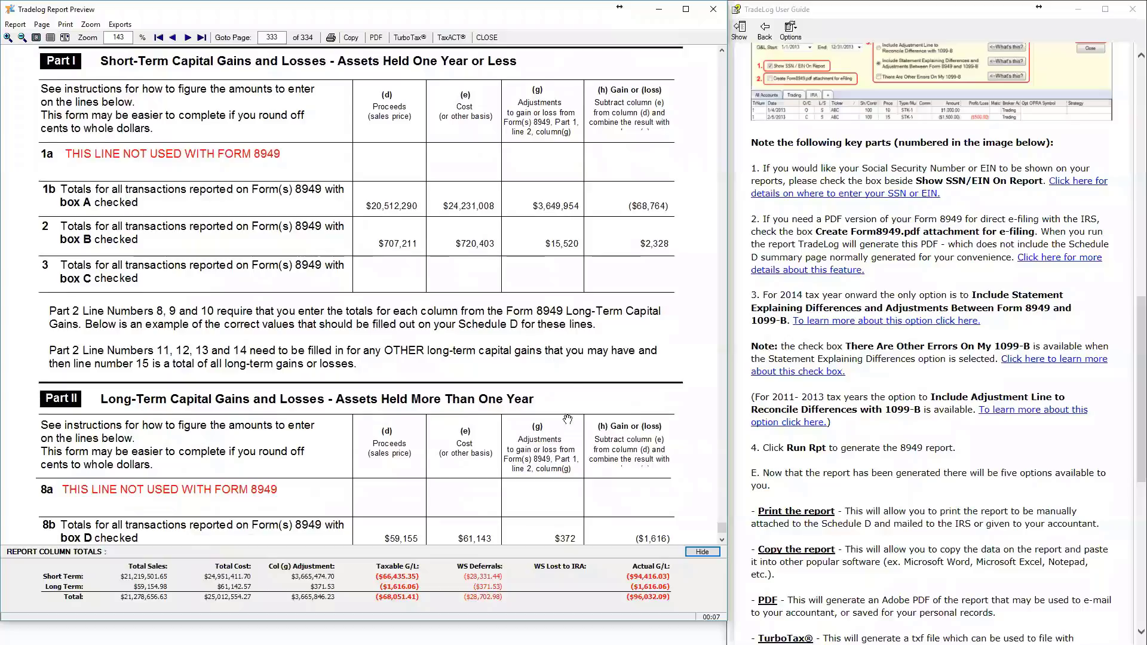
pyautogui.scroll(-5, 568, 430)
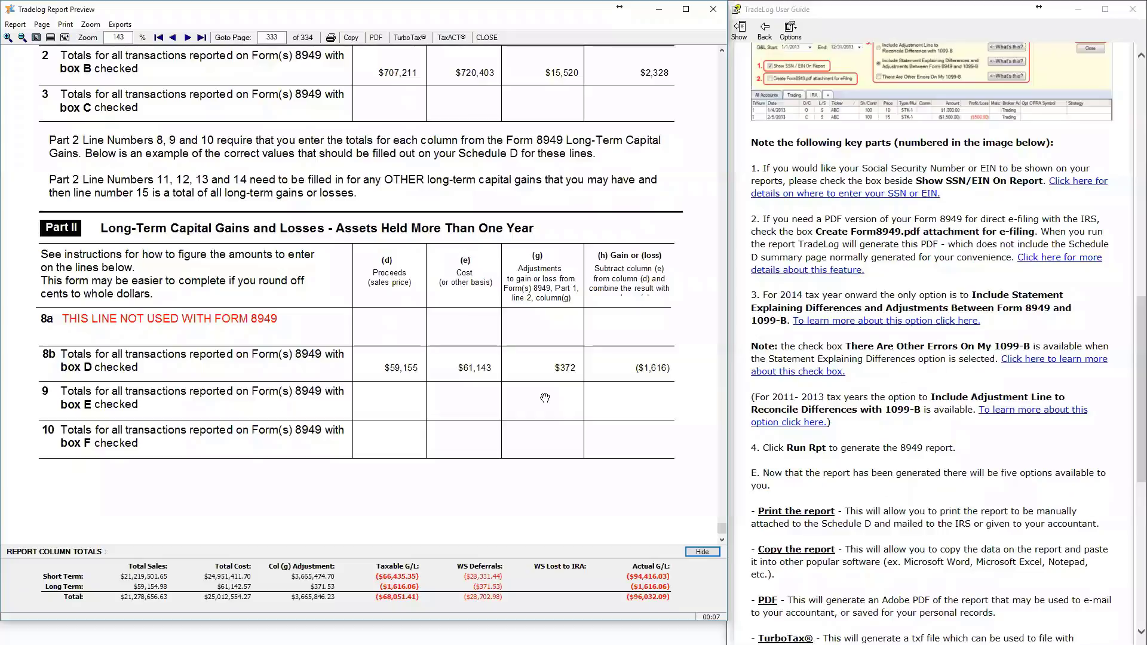
pyautogui.scroll(3, 442, 316)
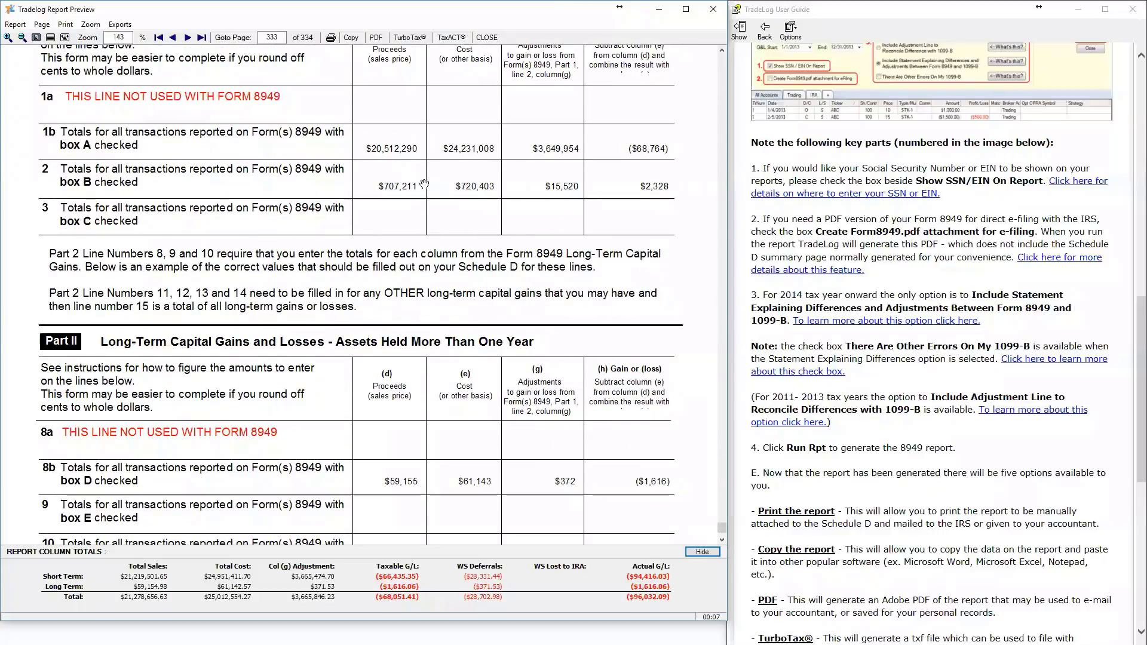
pyautogui.scroll(9, 457, 195)
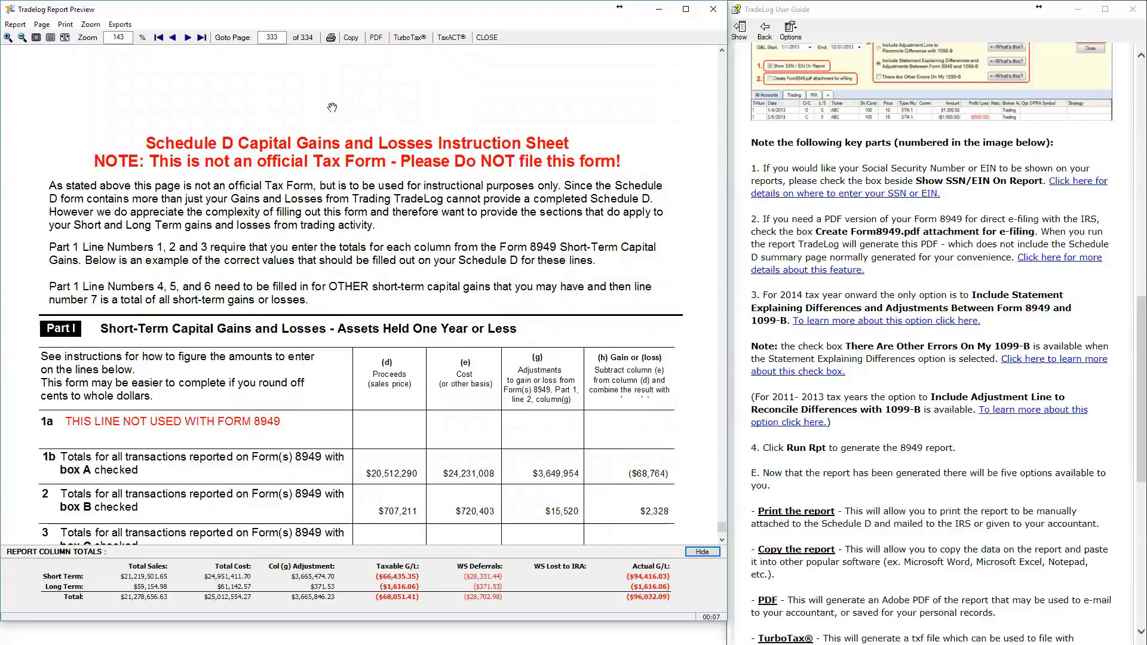
pyautogui.scroll(-10, 416, 337)
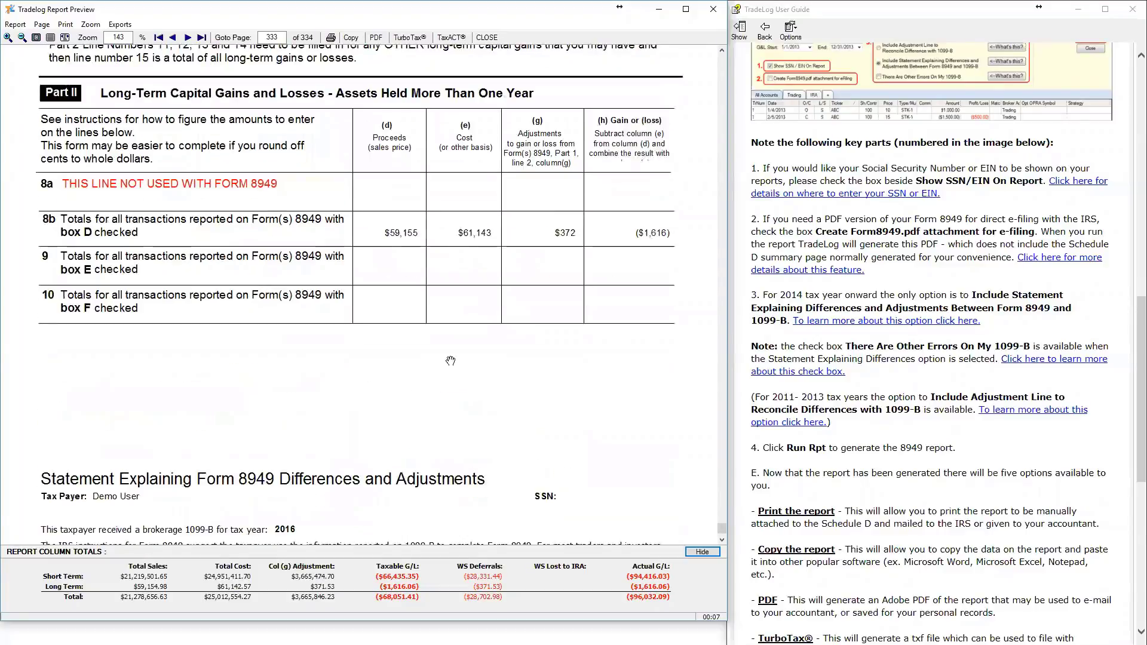
# - Read the Statement Explaining Form 8949 Differences and Adjustments, including its checked wash sale situations, and close the report preview
pyautogui.scroll(-1, 443, 366)
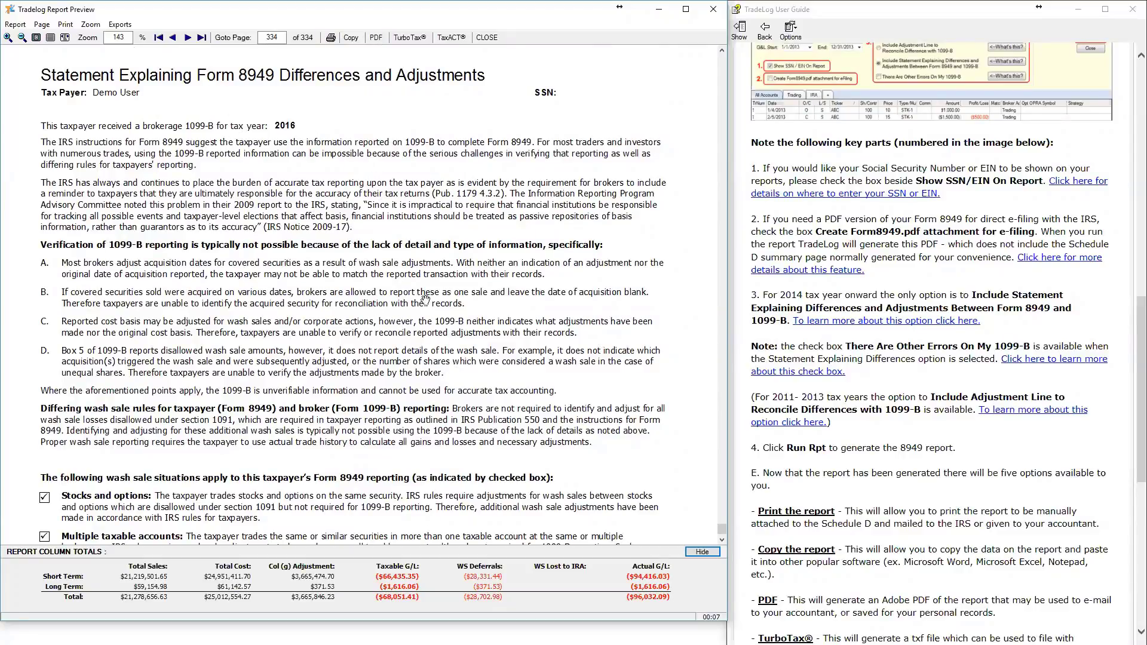
pyautogui.scroll(-1, 445, 351)
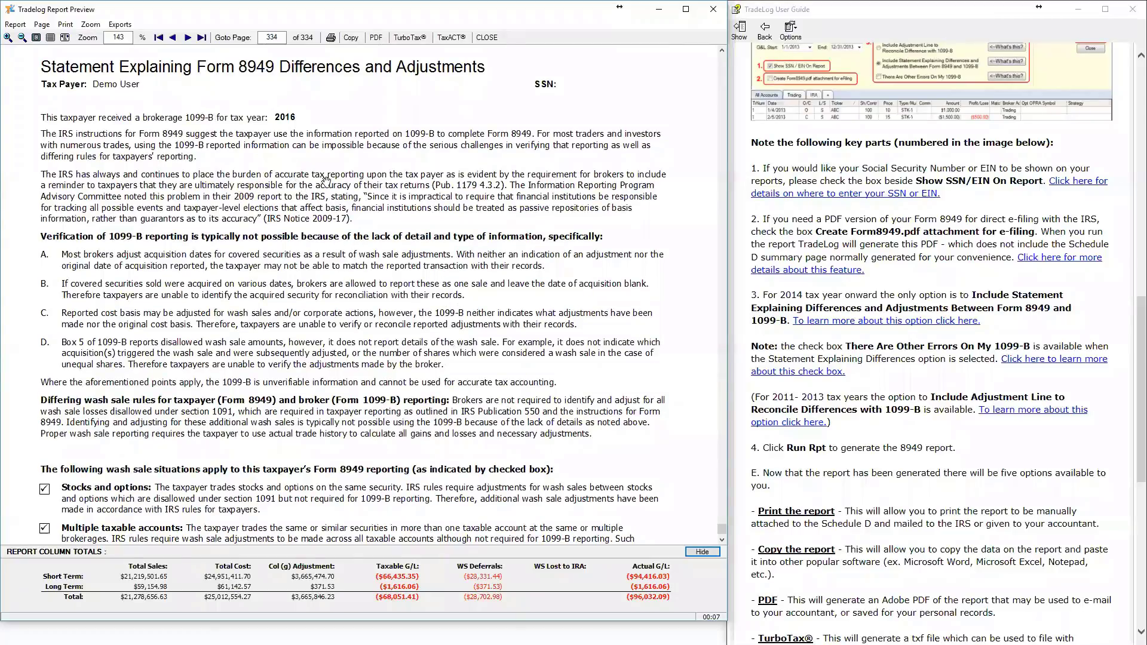
pyautogui.scroll(-5, 403, 376)
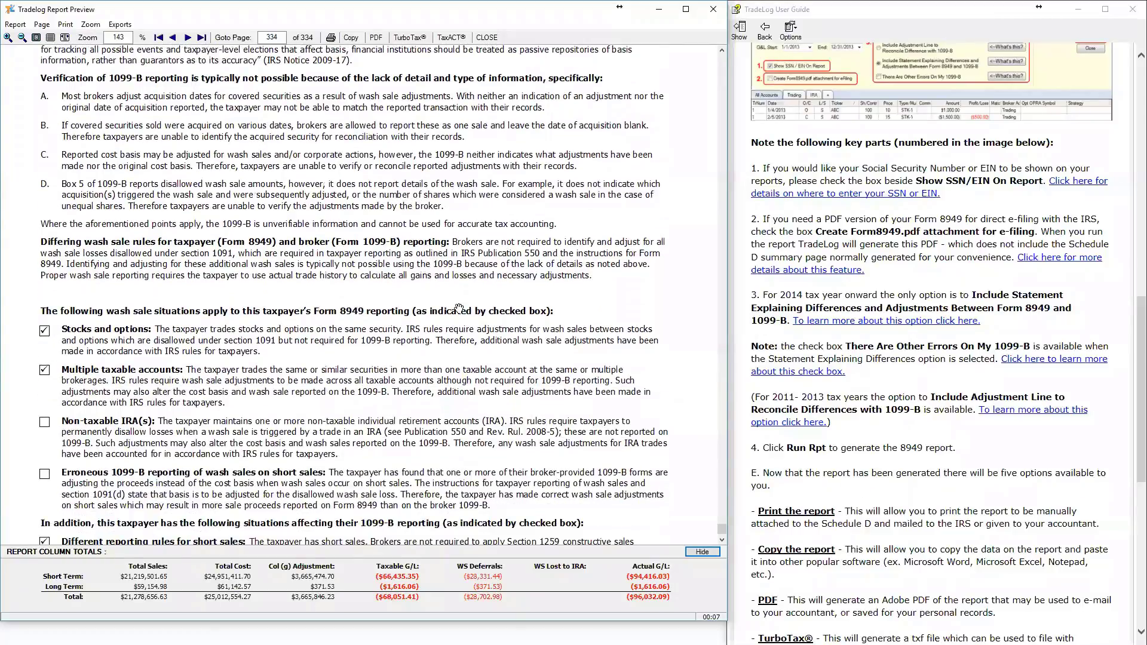
pyautogui.scroll(-1, 412, 335)
pyautogui.scroll(2, 430, 311)
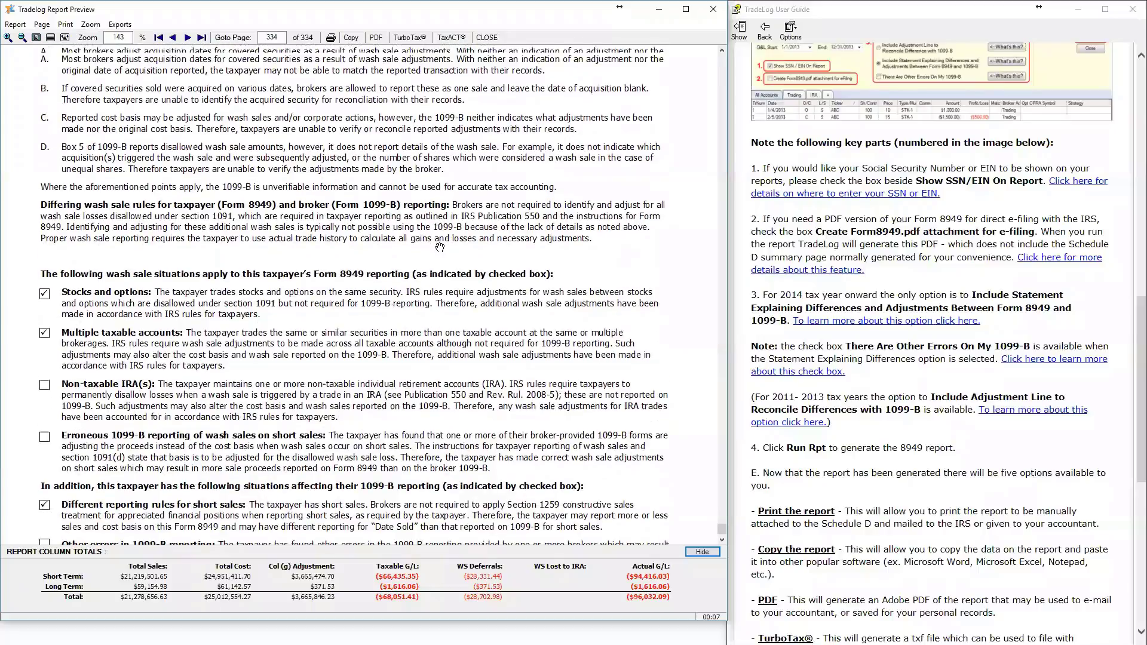
pyautogui.scroll(3, 440, 290)
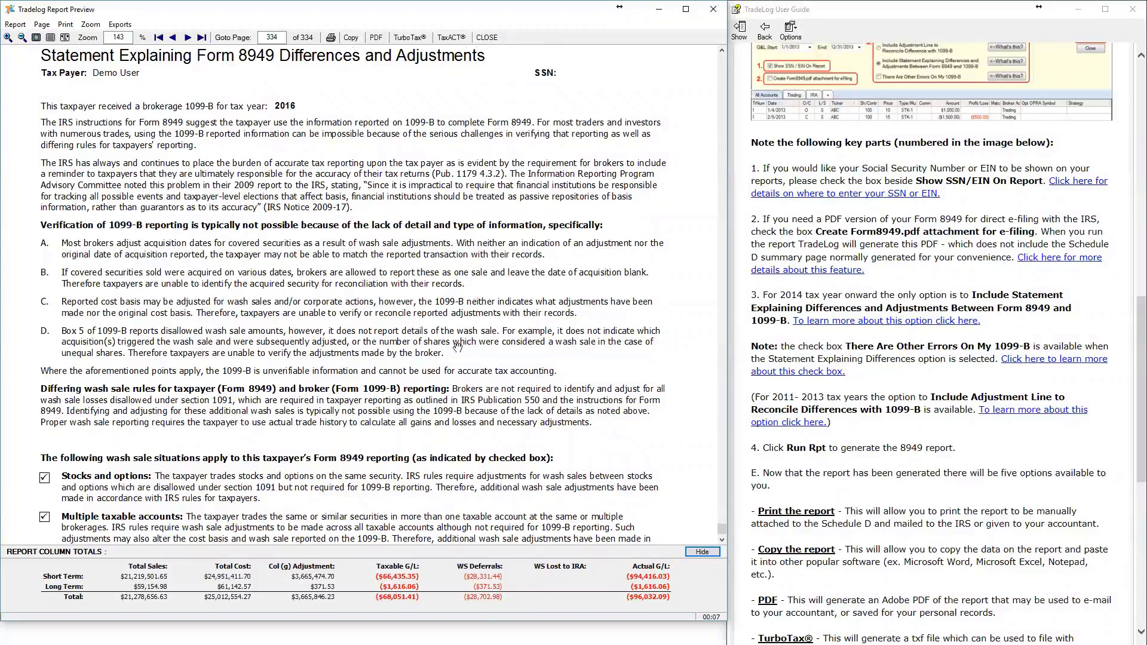
pyautogui.scroll(-2, 494, 390)
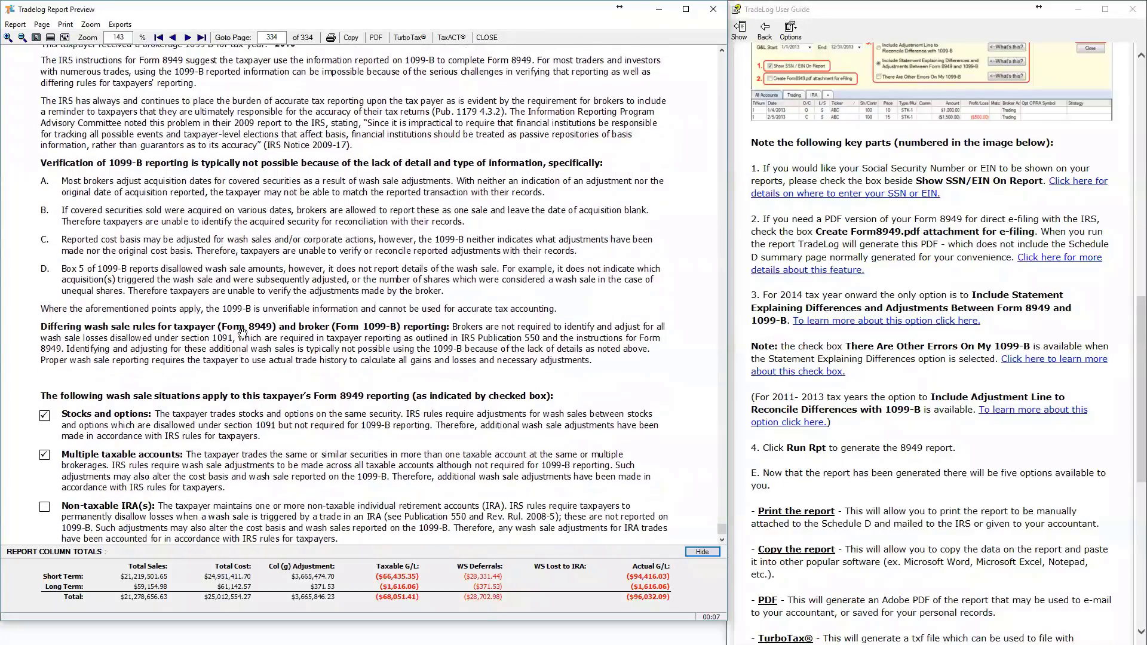
pyautogui.scroll(-3, 242, 331)
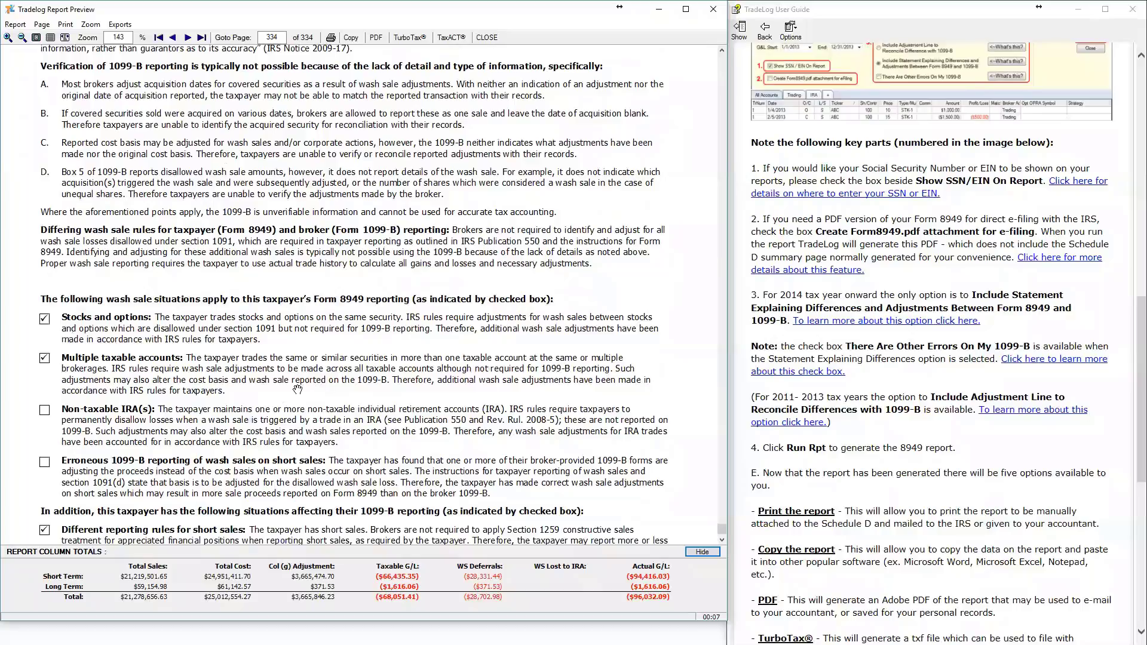
pyautogui.scroll(1, 367, 249)
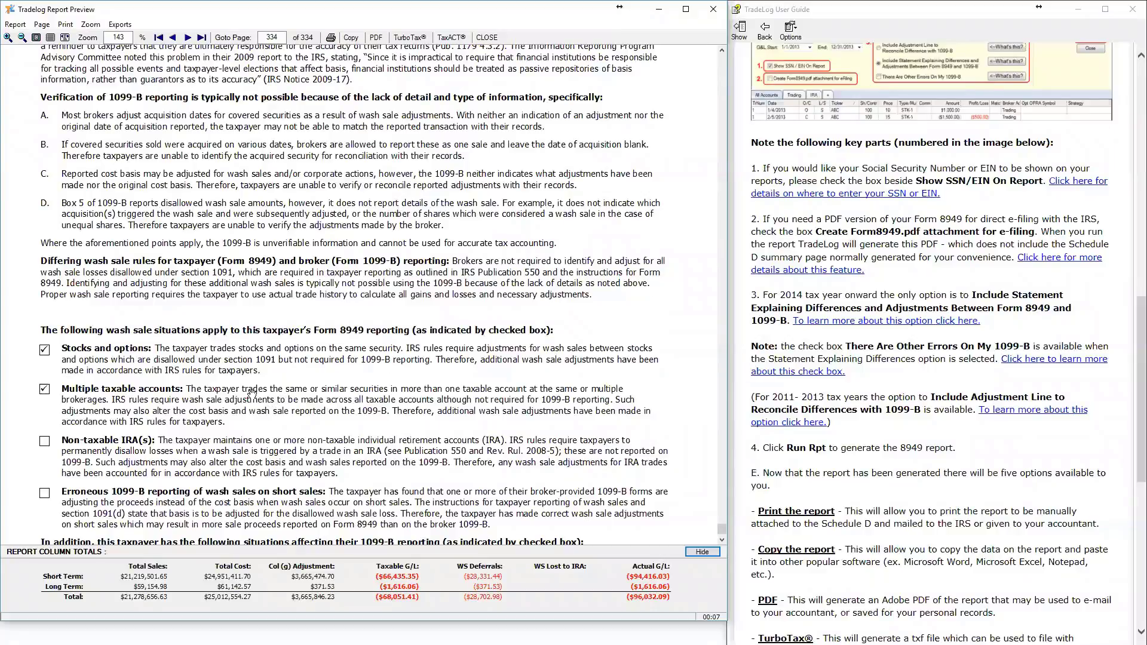
pyautogui.scroll(-2, 192, 387)
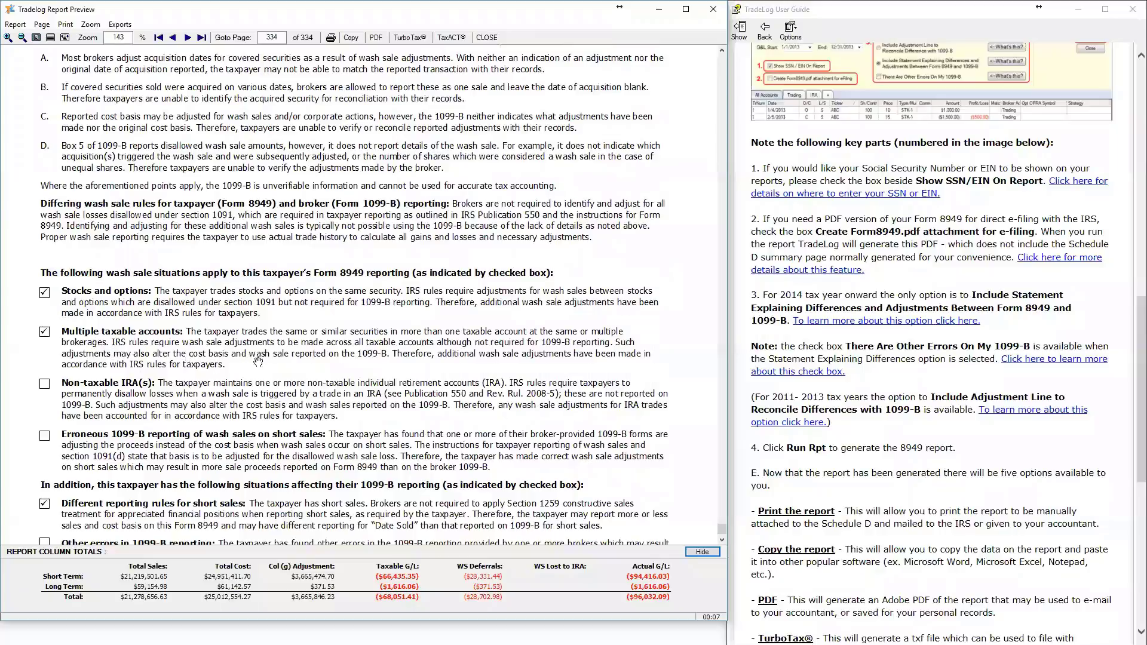
pyautogui.moveTo(329, 415); pyautogui.dragTo(329, 341)
pyautogui.scroll(-2, 232, 346)
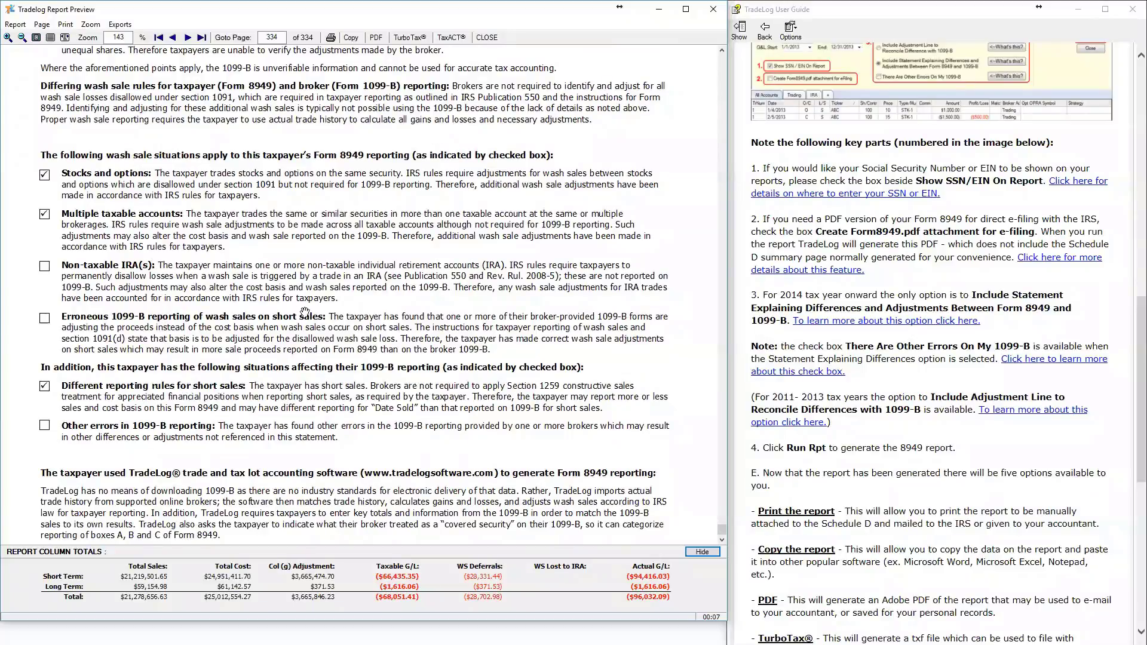
pyautogui.scroll(5, 463, 215)
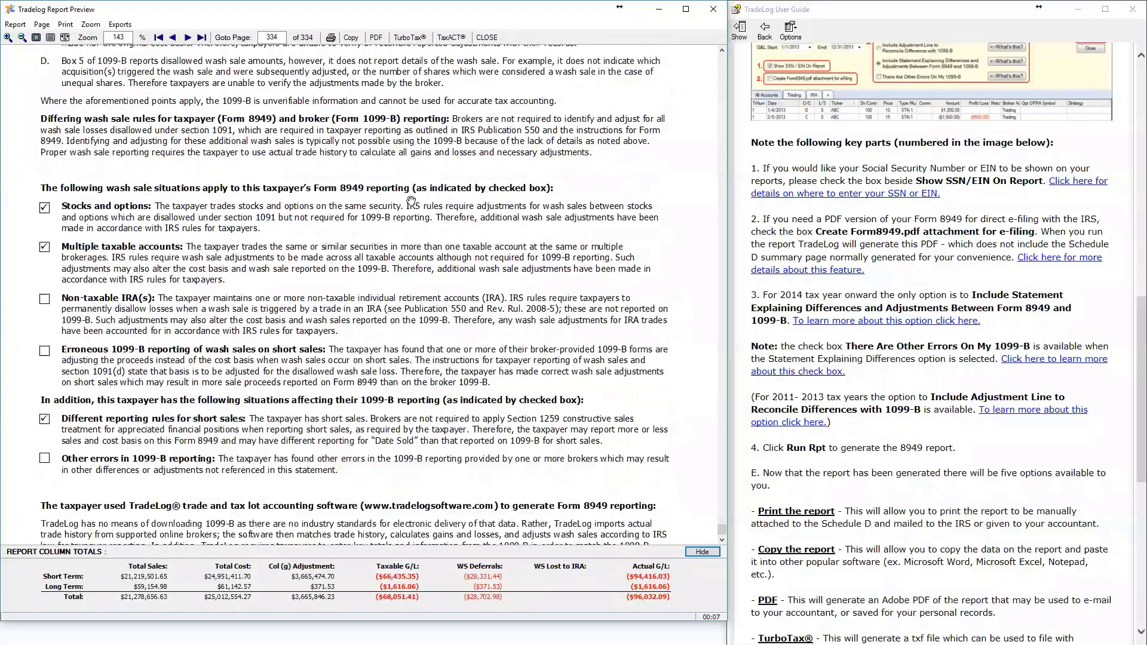
pyautogui.scroll(5, 500, 187)
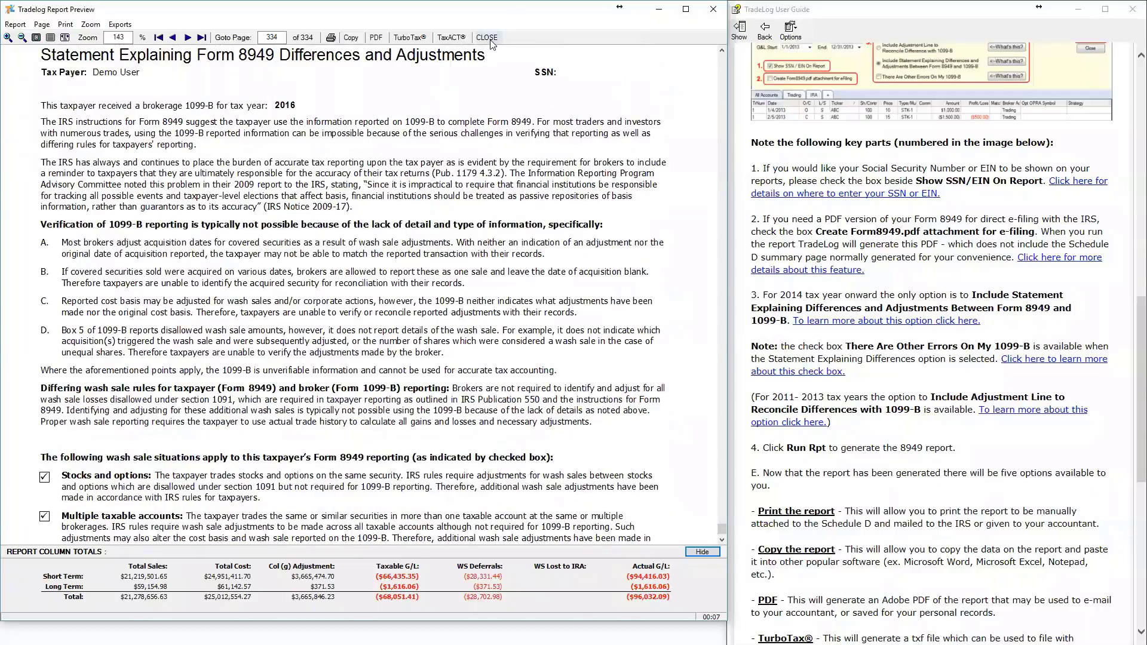
pyautogui.click(486, 37)
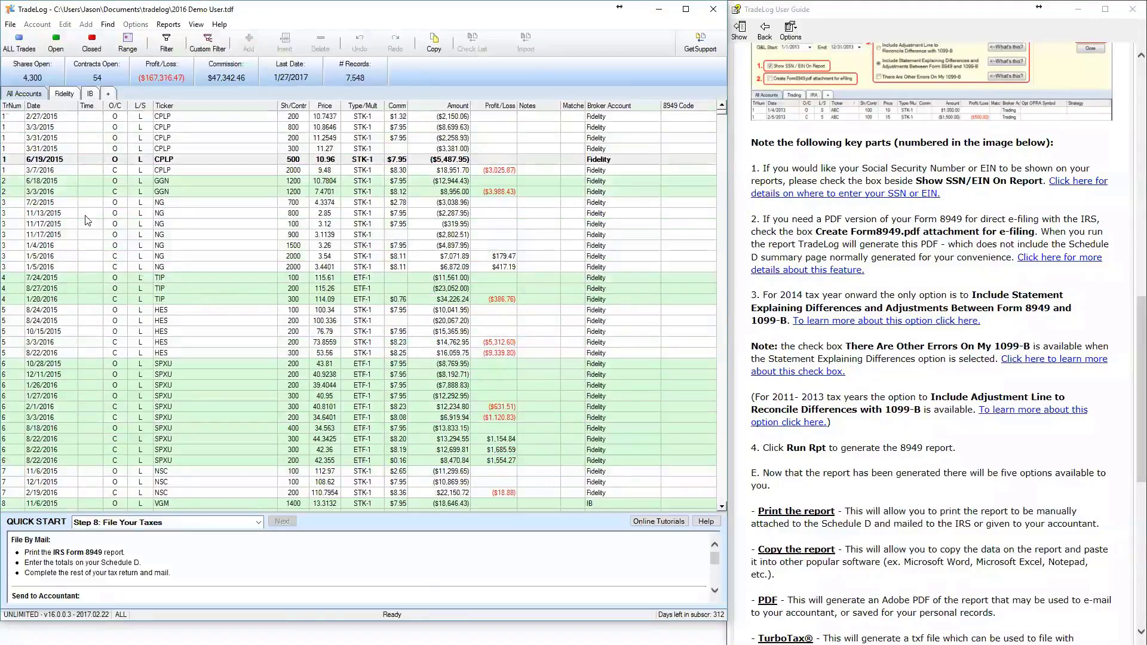
# - Read the rest of the user guide's step 7, covering the print, copy, PDF, TurboTax and TaxAct output options
pyautogui.scroll(-8, 894, 470)
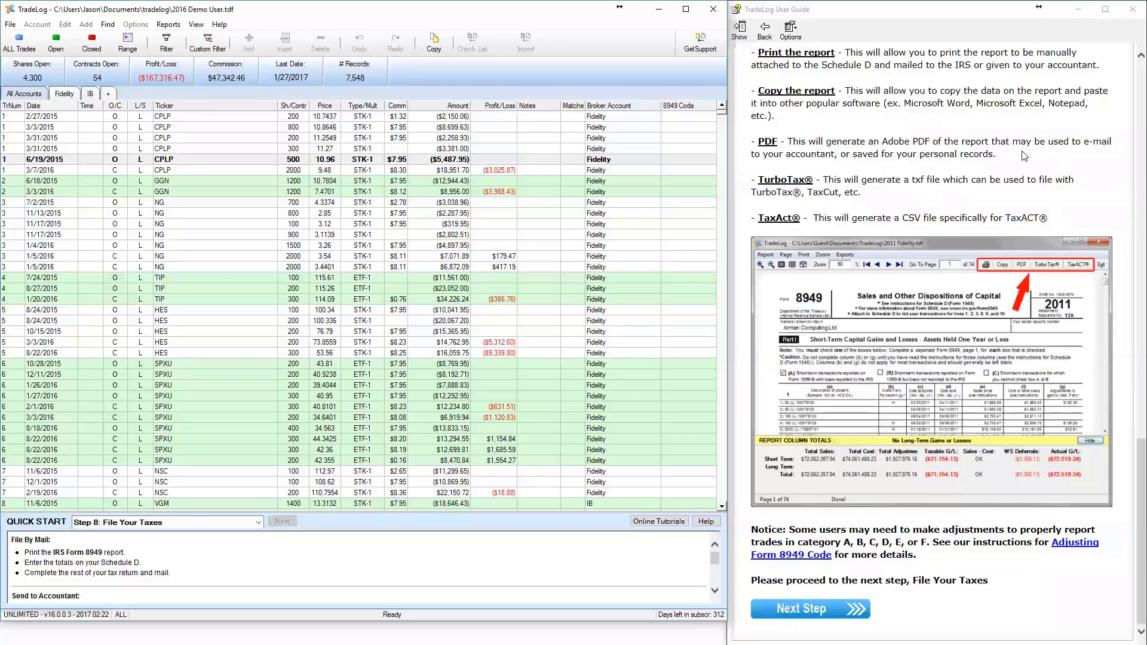
pyautogui.scroll(2, 980, 182)
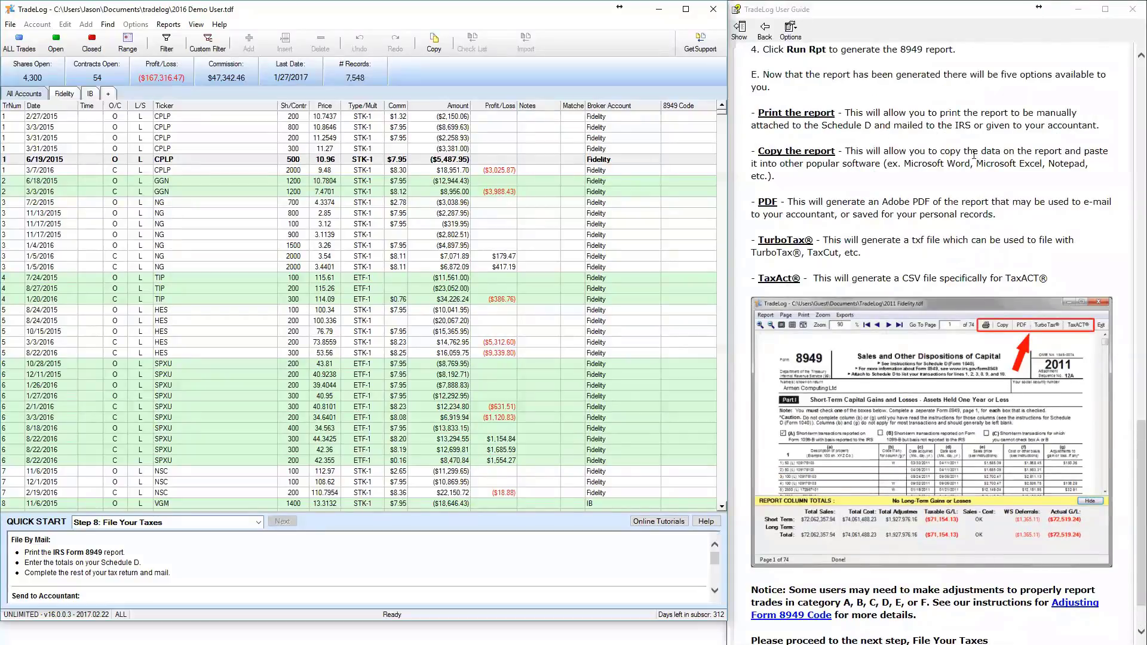
pyautogui.scroll(-2, 981, 189)
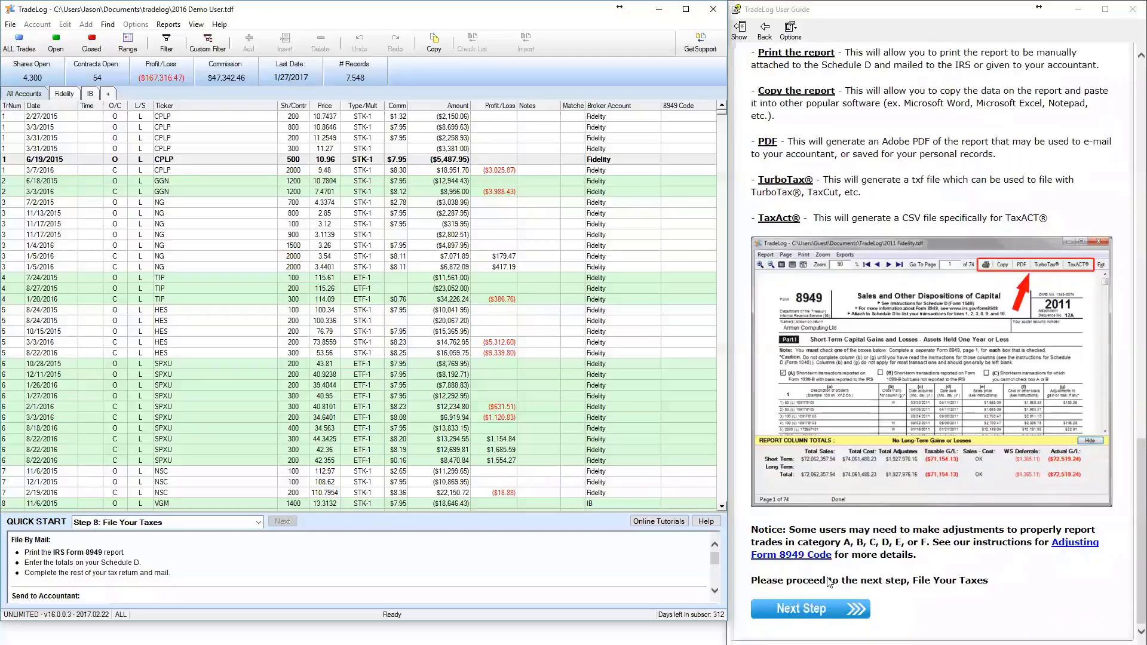